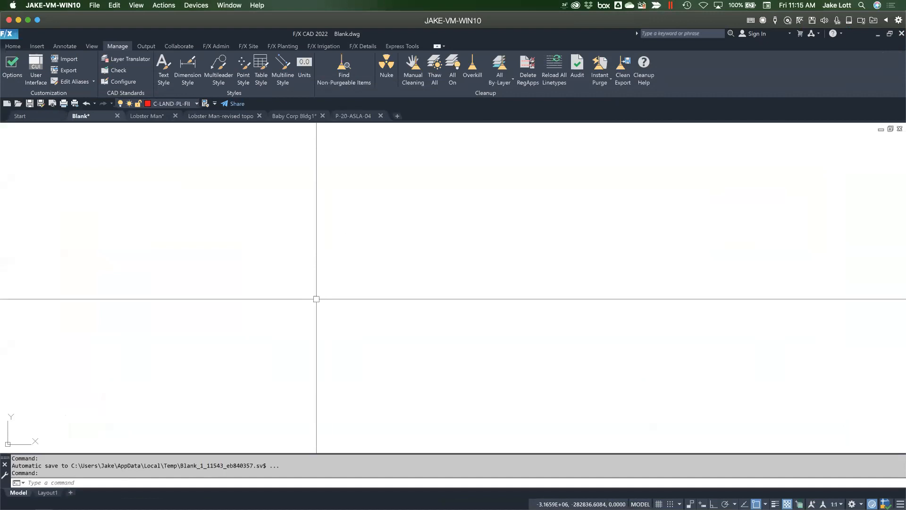
# Open the Layer Properties Manager and look through the layers of the Blank drawing
pyautogui.write('la')
pyautogui.press('Return')
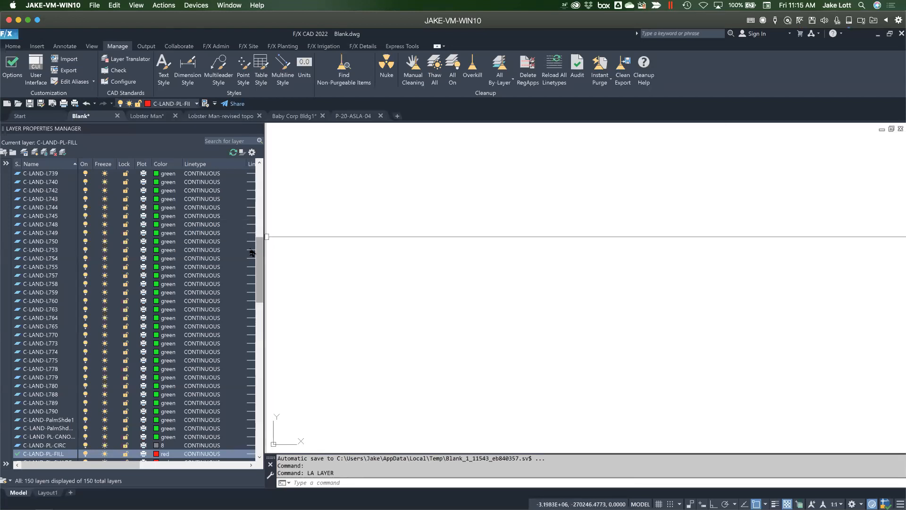
pyautogui.moveTo(259, 254); pyautogui.dragTo(254, 408)
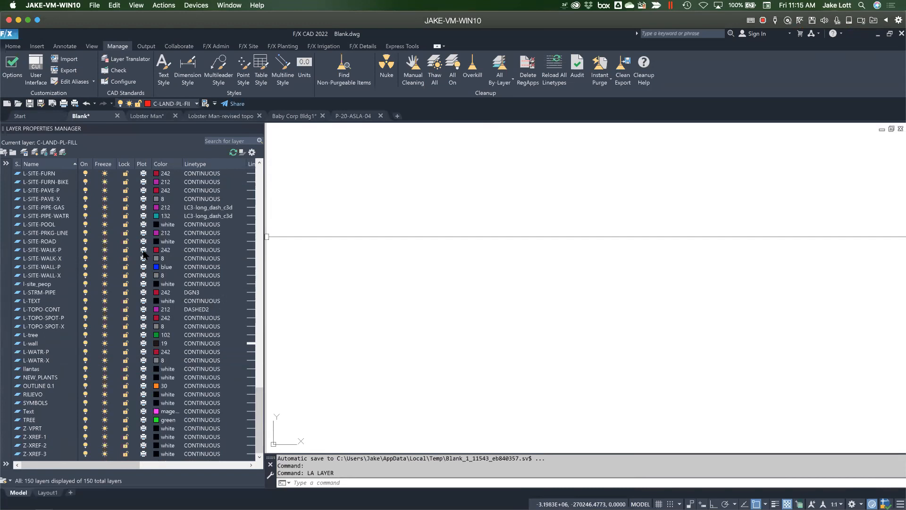
# Save the drawing's layers as a layer state file named CFB3 in the templates folder
pyautogui.click(220, 47)
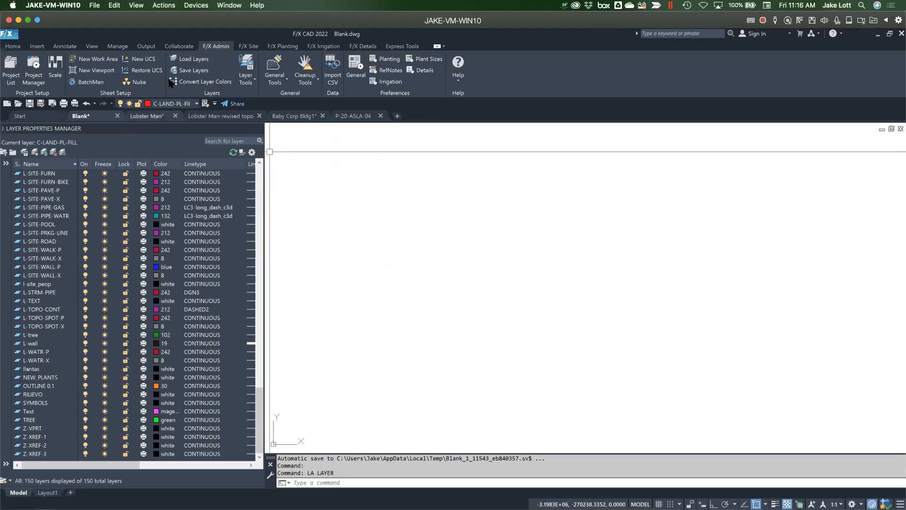
pyautogui.click(185, 72)
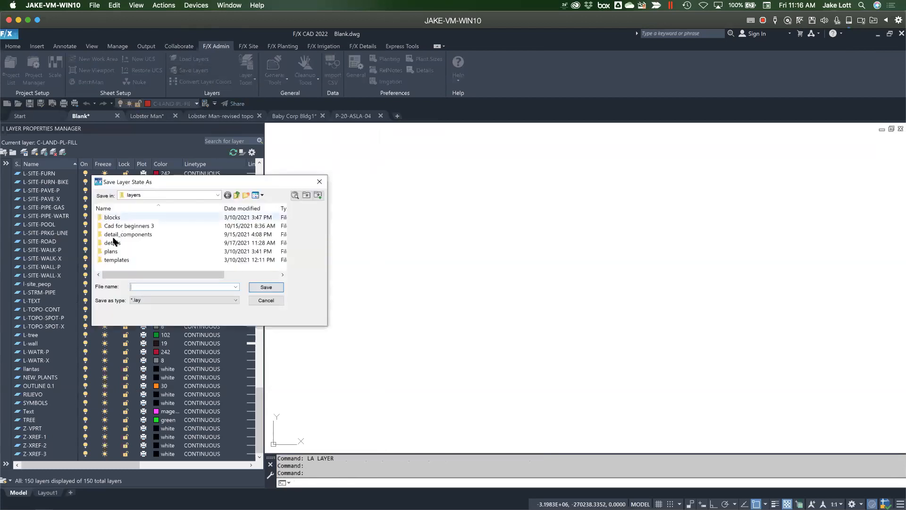
pyautogui.doubleClick(110, 251)
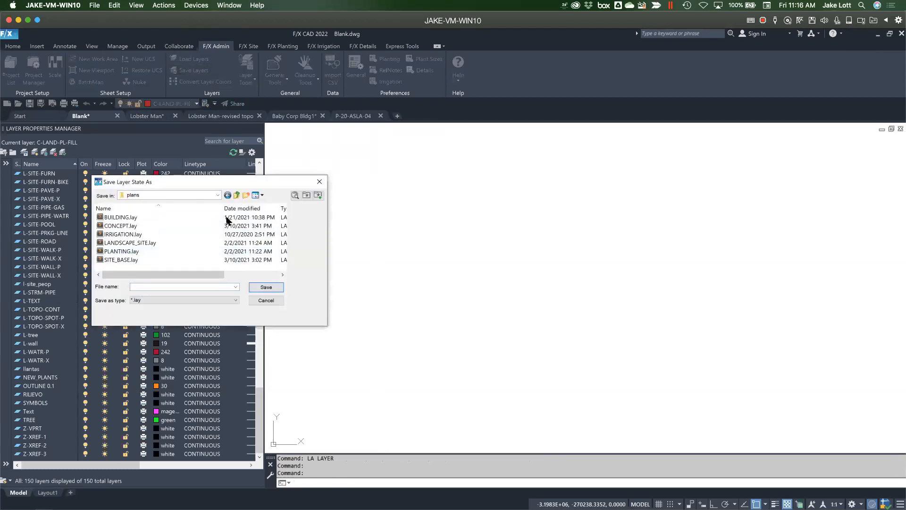
pyautogui.click(237, 194)
pyautogui.doubleClick(106, 259)
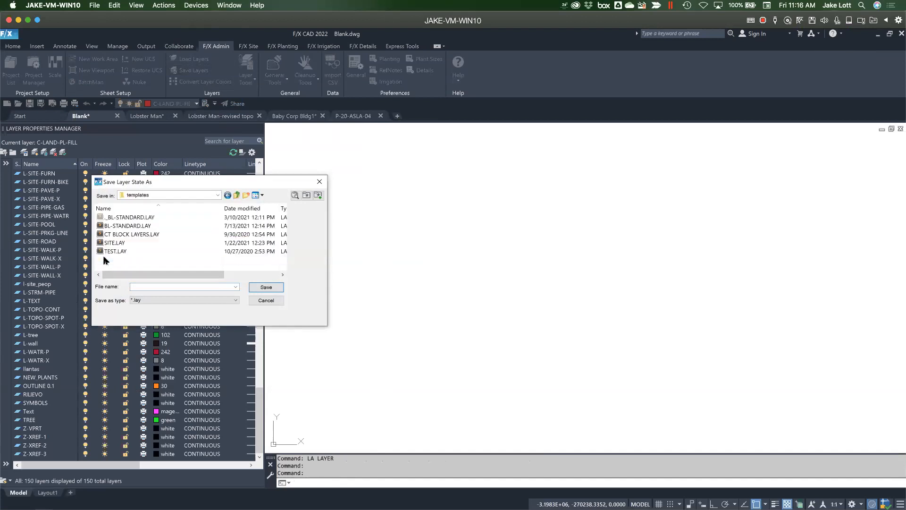
pyautogui.click(136, 288)
pyautogui.write('CFB3')
pyautogui.click(265, 288)
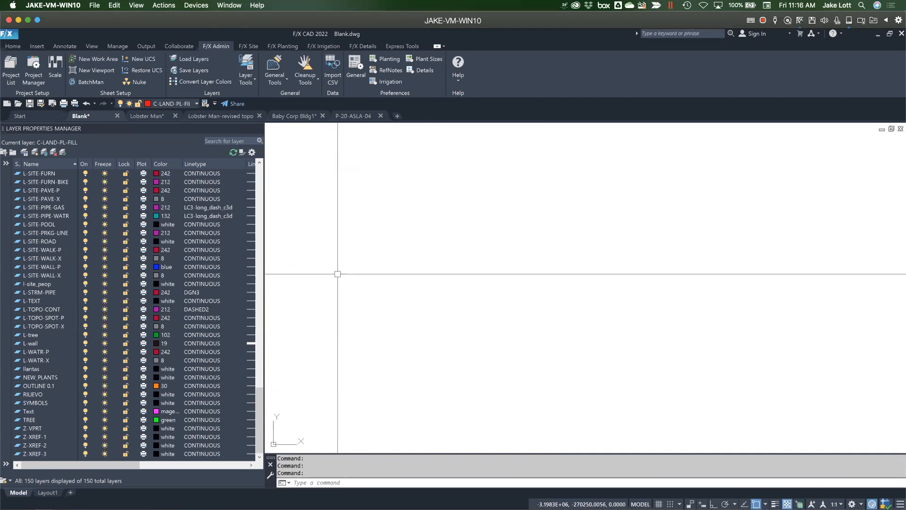
# Create a new drawing and load the CFB3 layer state from the TEMPLATES folder into it
pyautogui.hotkey('ctrl', 'n')
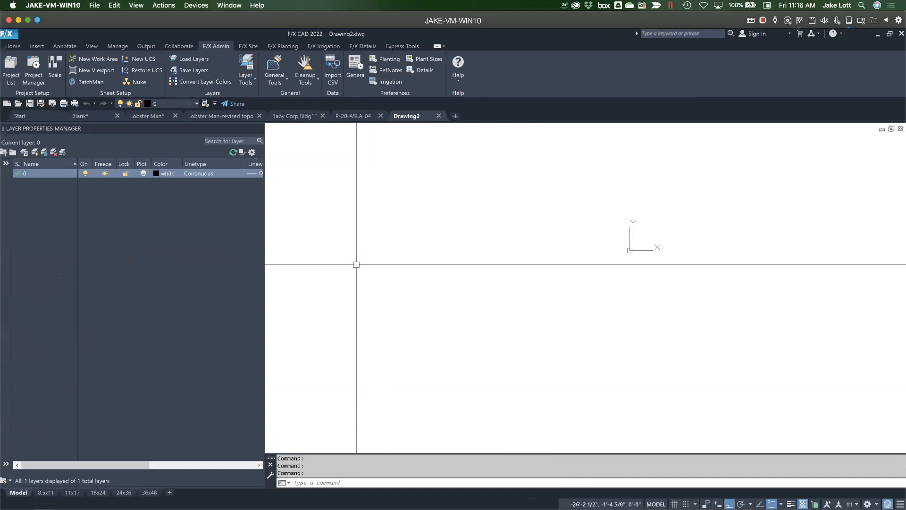
pyautogui.click(192, 59)
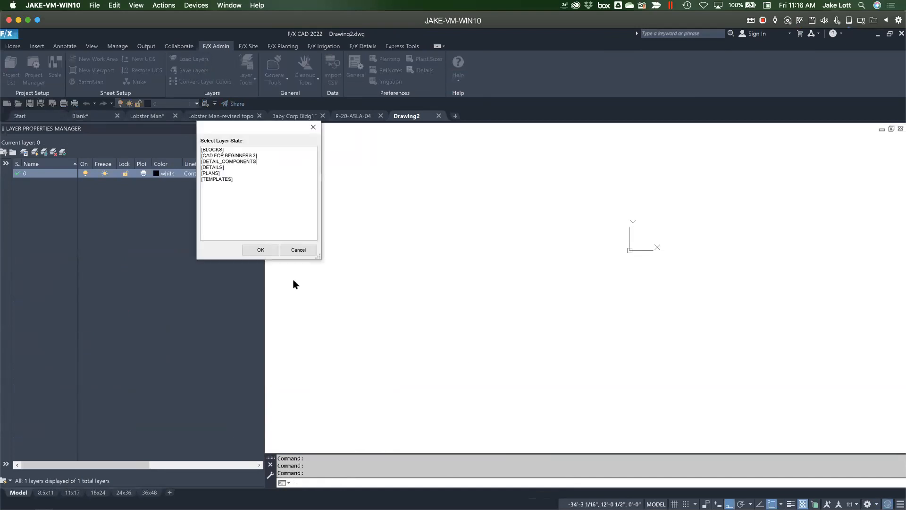
pyautogui.click(225, 180)
pyautogui.doubleClick(225, 180)
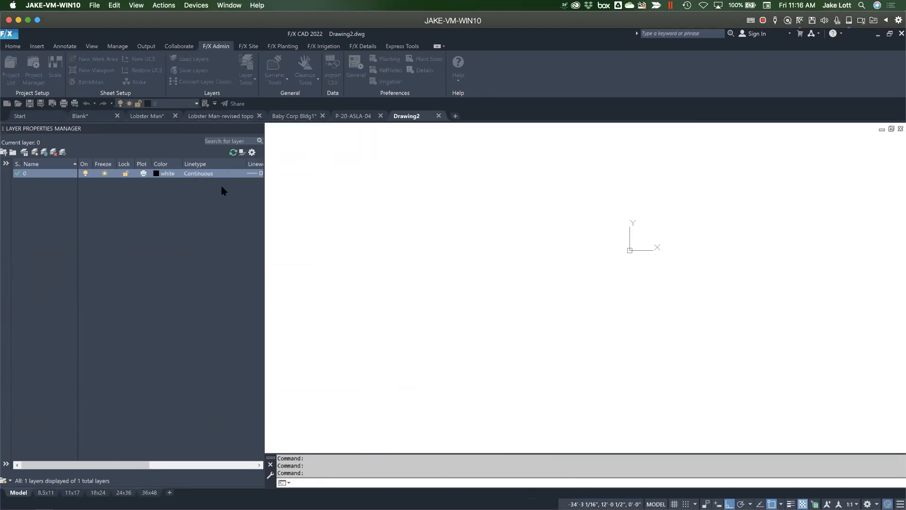
pyautogui.click(213, 161)
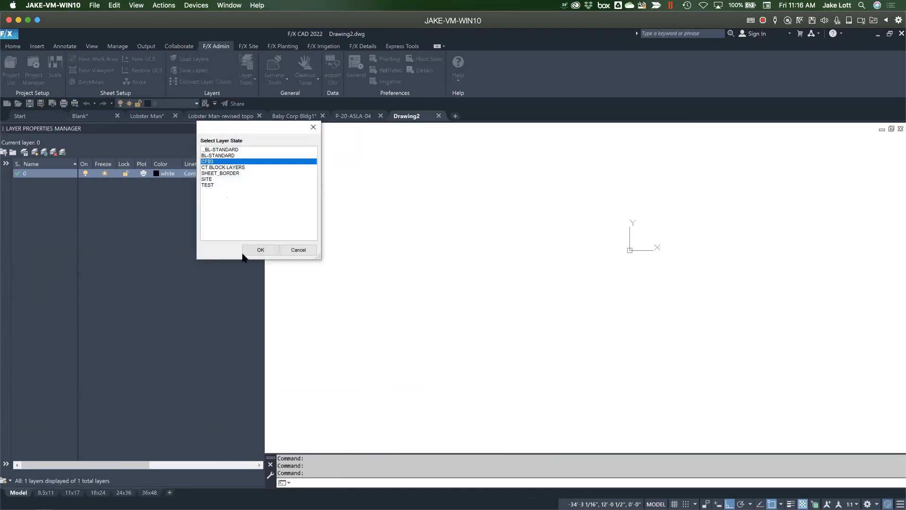
pyautogui.click(260, 250)
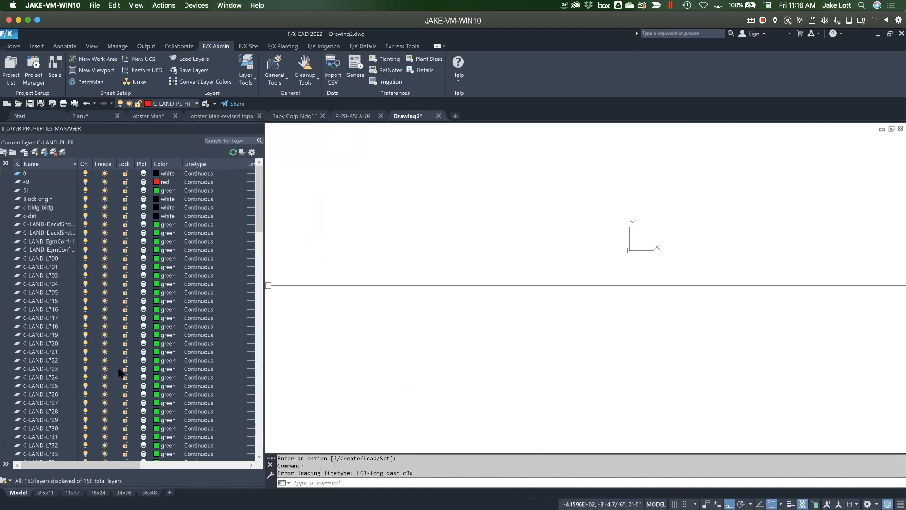
pyautogui.moveTo(258, 221); pyautogui.dragTo(260, 353)
pyautogui.scroll(-6, 260, 354)
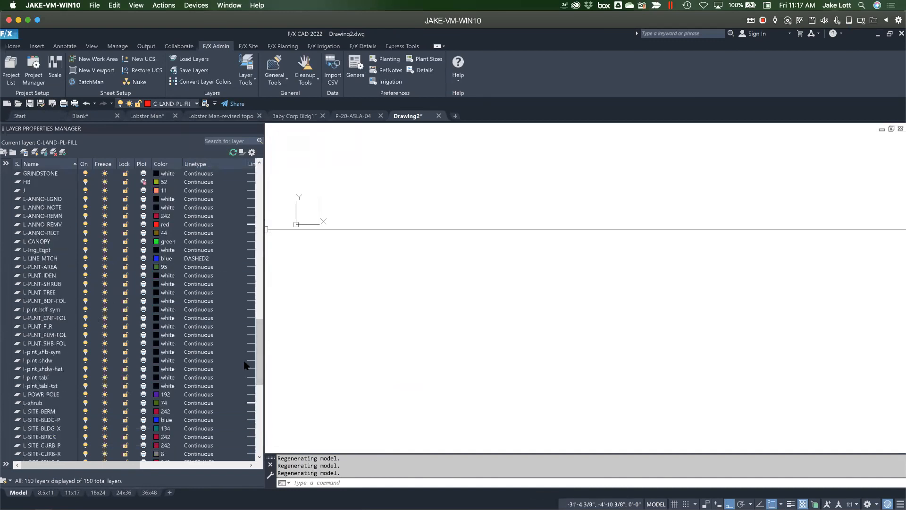
pyautogui.scroll(5, 260, 332)
pyautogui.moveTo(260, 332); pyautogui.dragTo(270, 354)
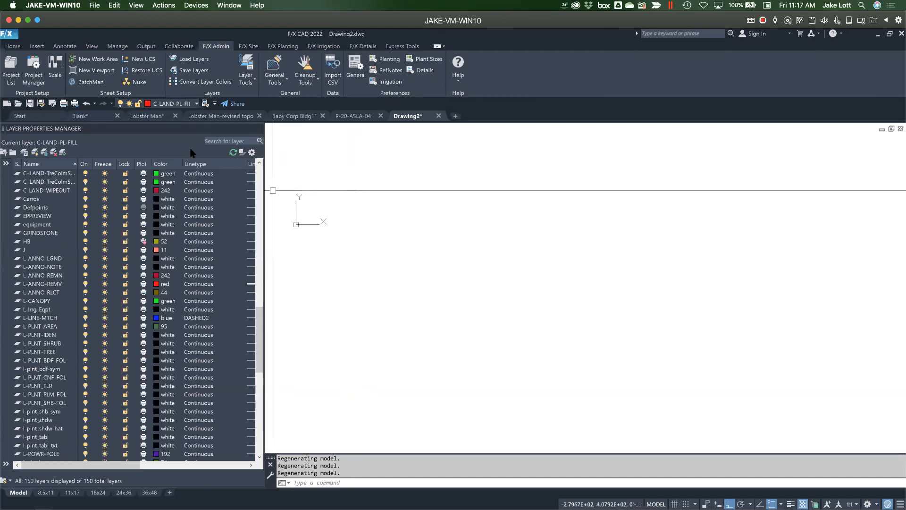
# Return to the Blank drawing and look through its block definitions in the Edit Block Definition dialog
pyautogui.click(88, 117)
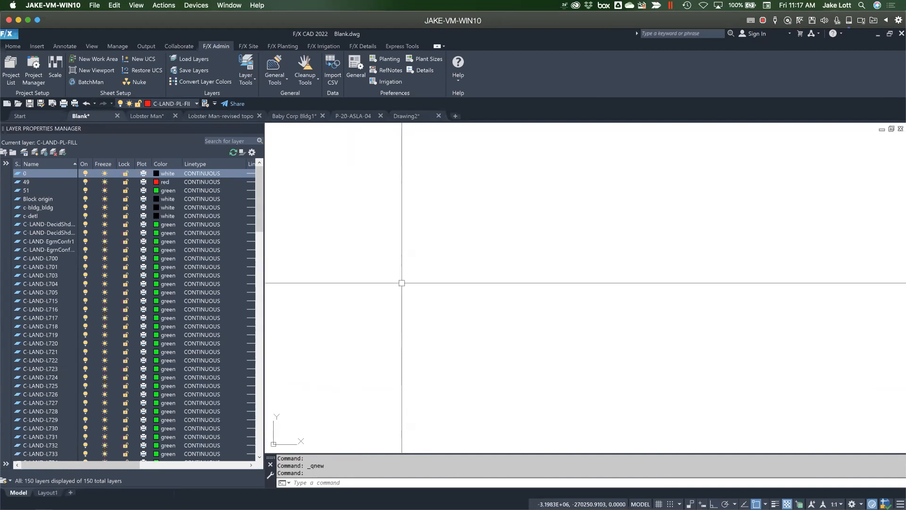
pyautogui.write('BE')
pyautogui.press('Return')
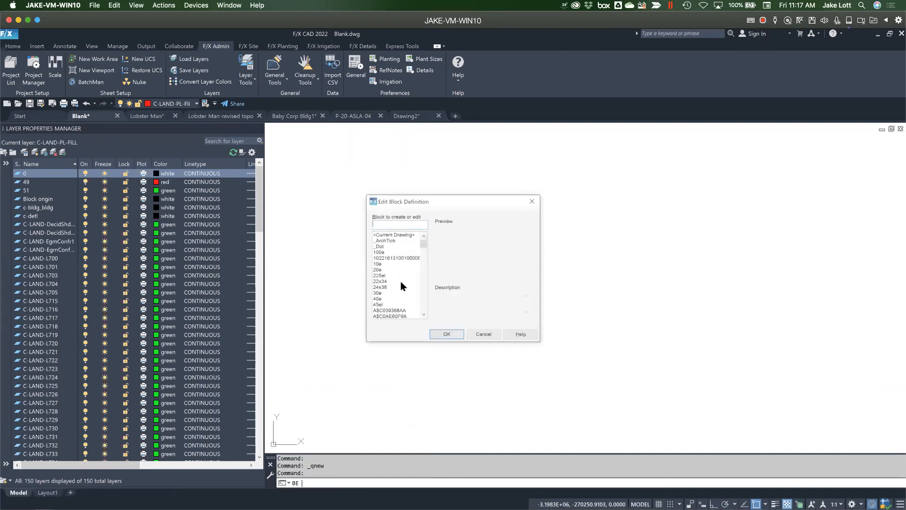
pyautogui.moveTo(423, 243); pyautogui.dragTo(388, 254)
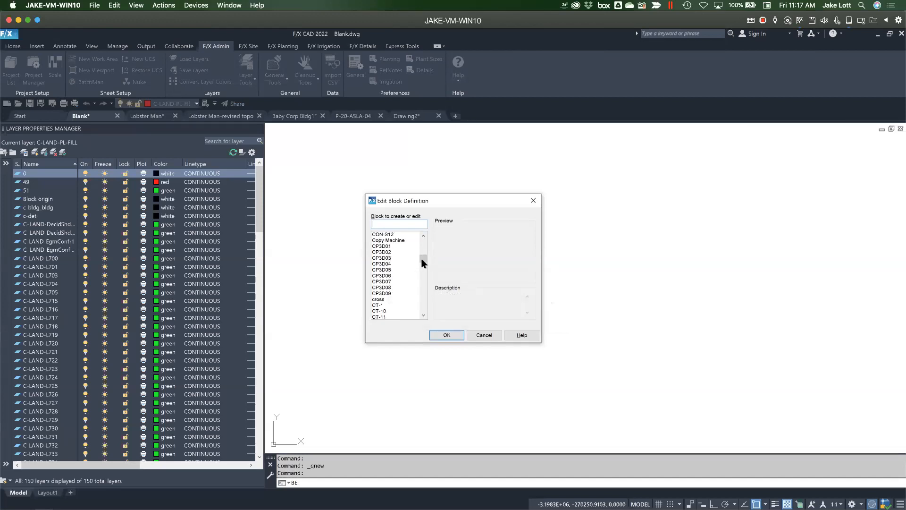
pyautogui.click(484, 335)
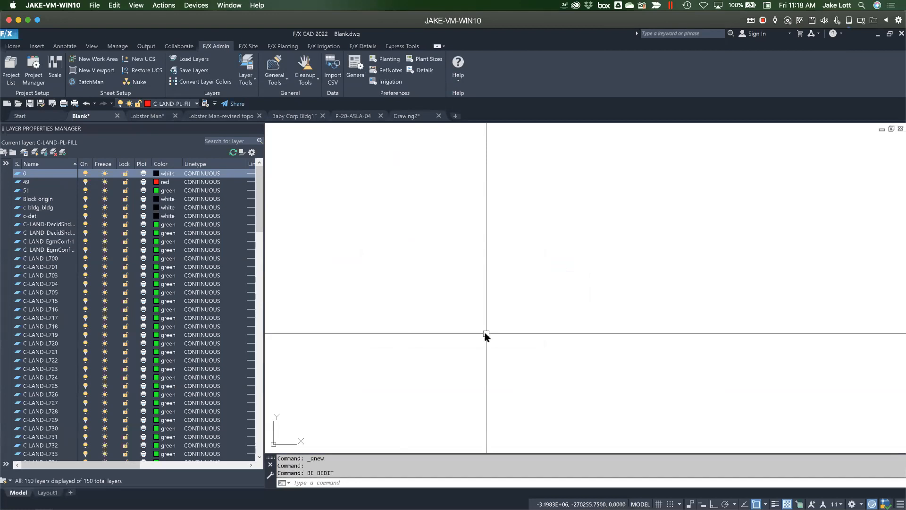
# Look through the drawing's block names in the CLASSICINSERT dialog, and close it without inserting anything
pyautogui.write('CLASSICINSERT')
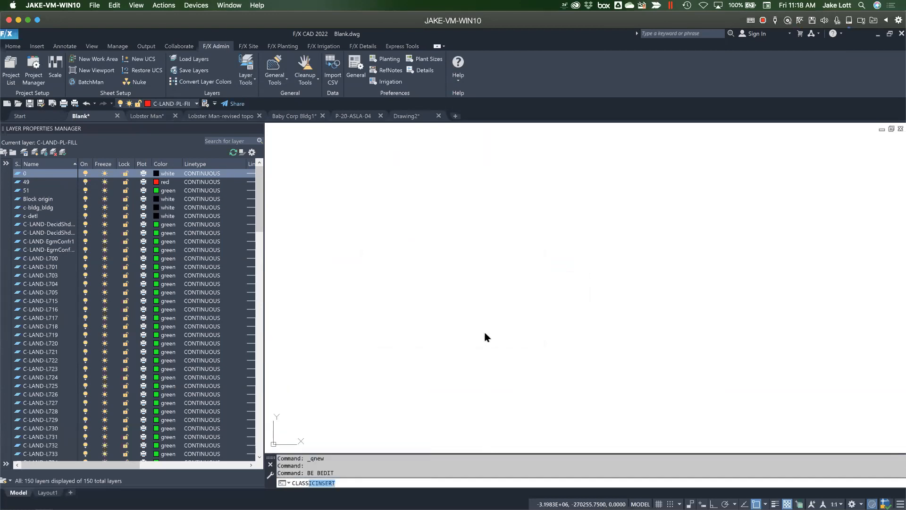
pyautogui.press('Return')
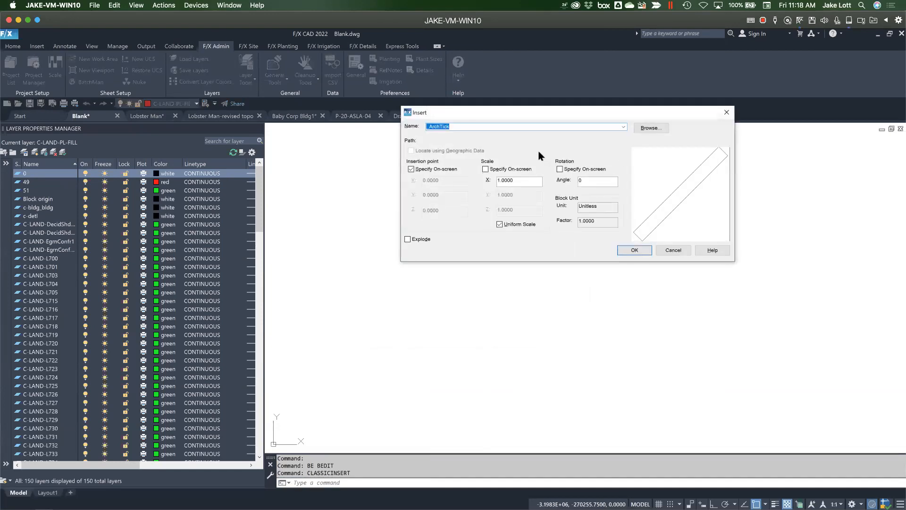
pyautogui.click(622, 126)
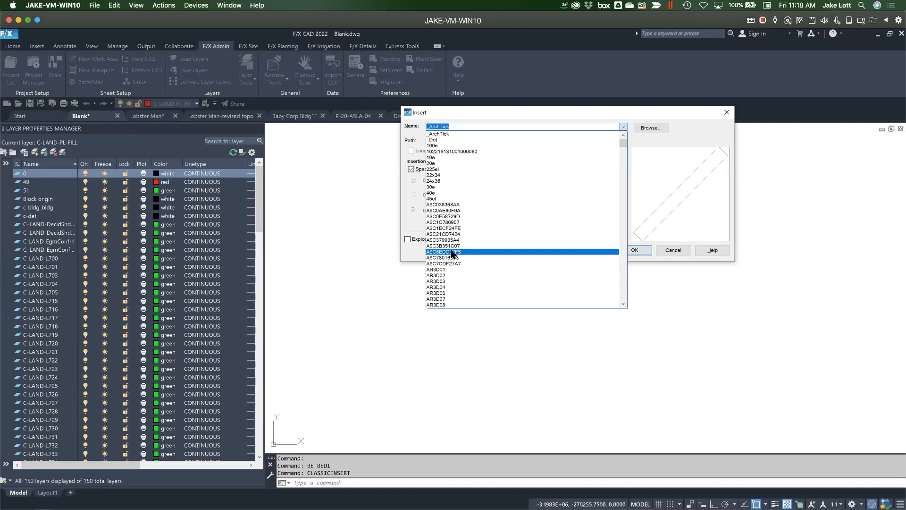
pyautogui.click(585, 115)
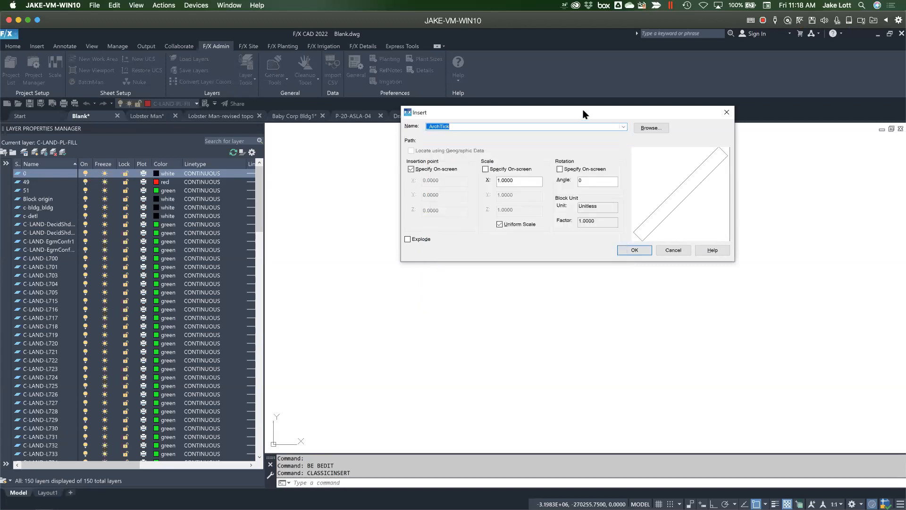
pyautogui.click(726, 112)
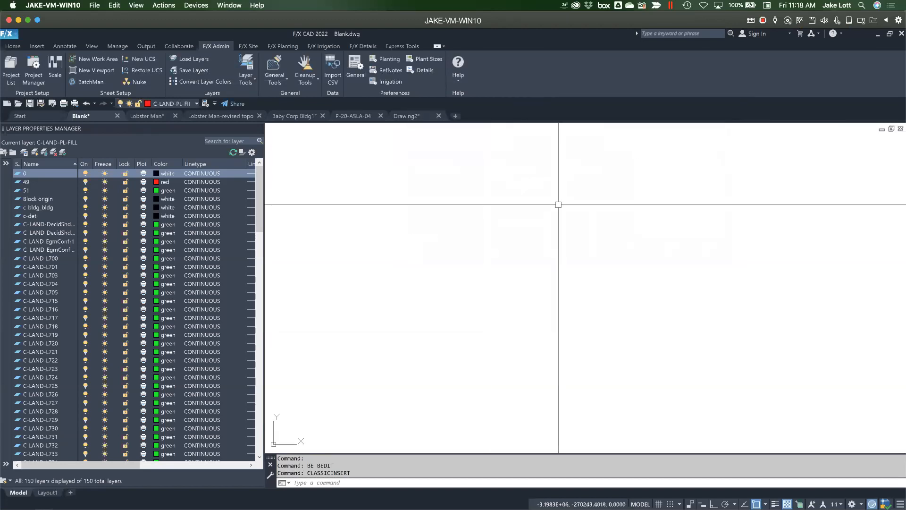
# Browse the current drawing's blocks in the INSERT command's Blocks palette, and close both the palette and the Layer Properties Manager
pyautogui.write('isne')
pyautogui.press('Return')
pyautogui.write('insert')
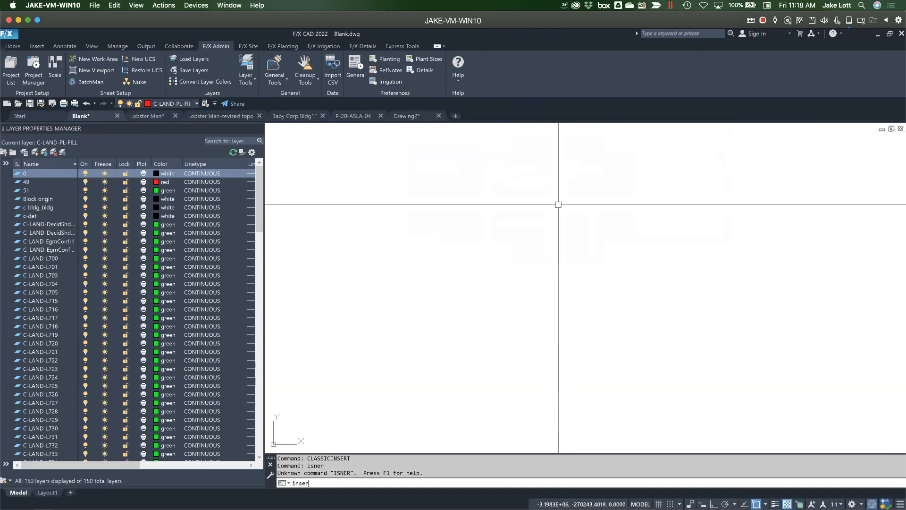
pyautogui.press('Return')
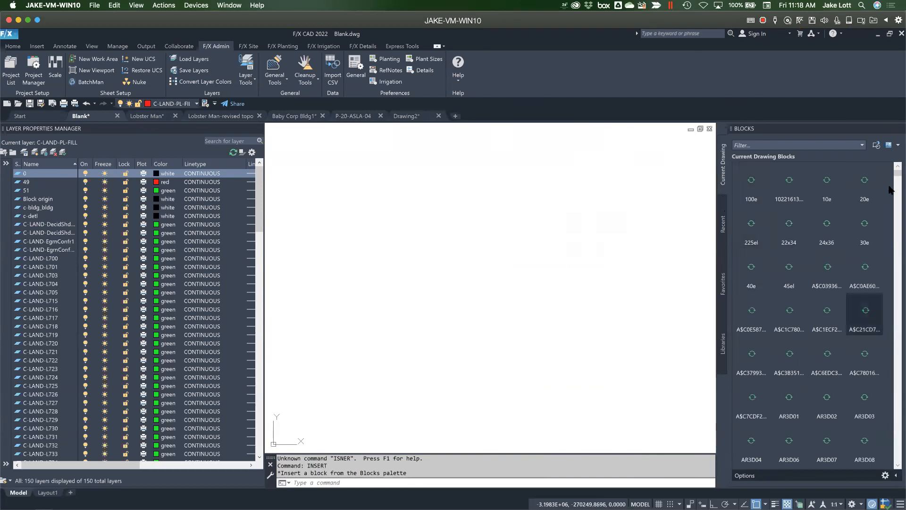
pyautogui.scroll(-15, 890, 175)
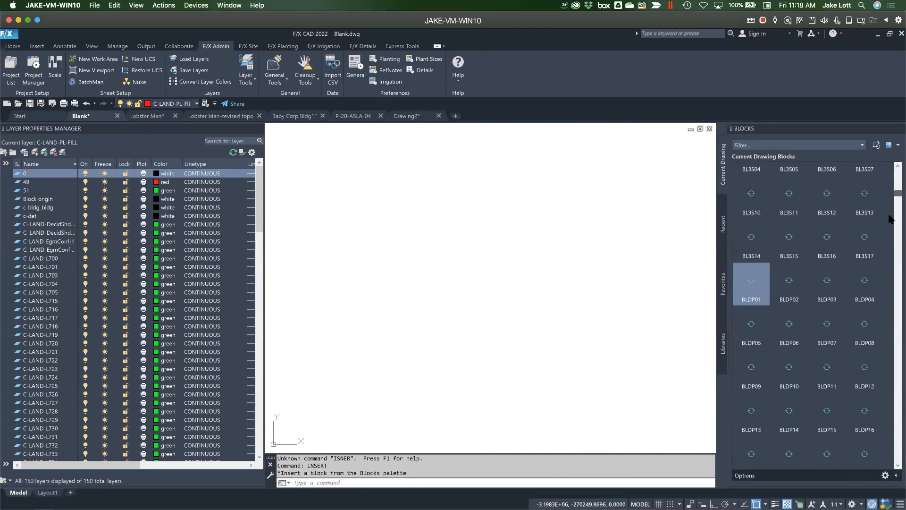
pyautogui.moveTo(889, 283); pyautogui.dragTo(890, 168)
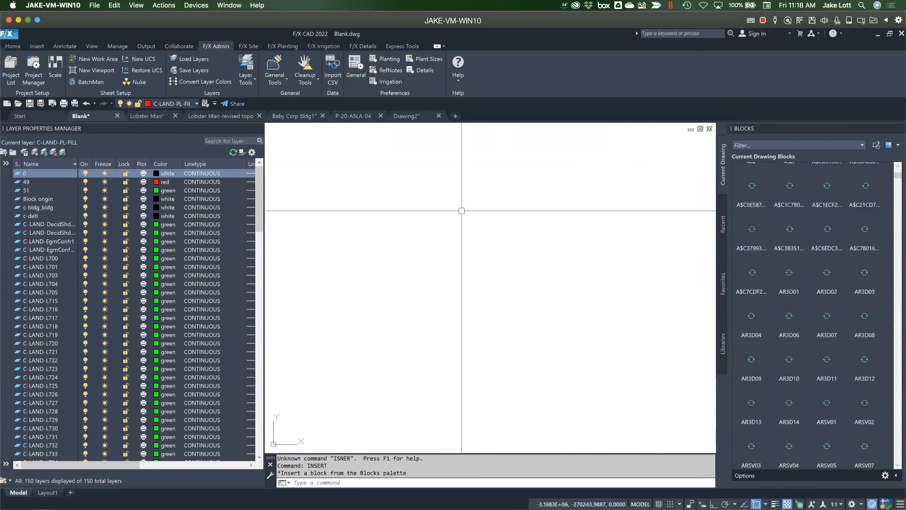
pyautogui.hotkey('ctrl', 'Up')
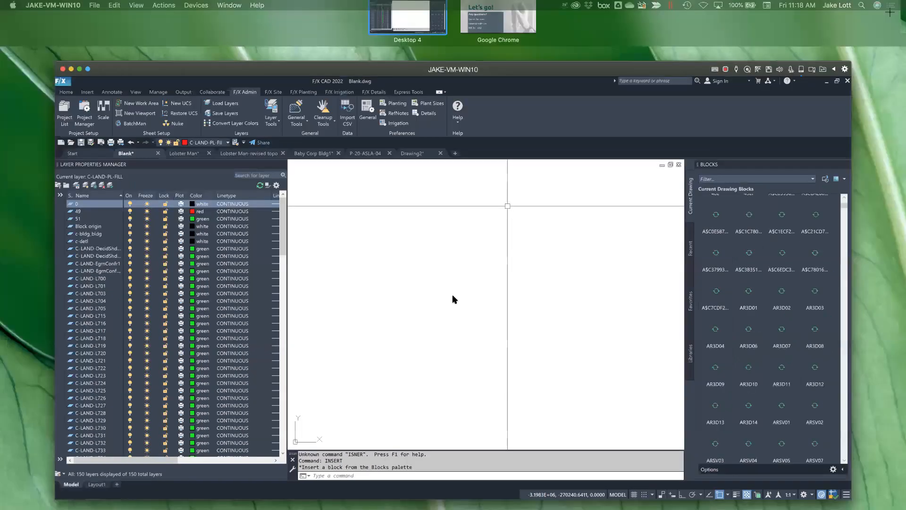
pyautogui.click(451, 295)
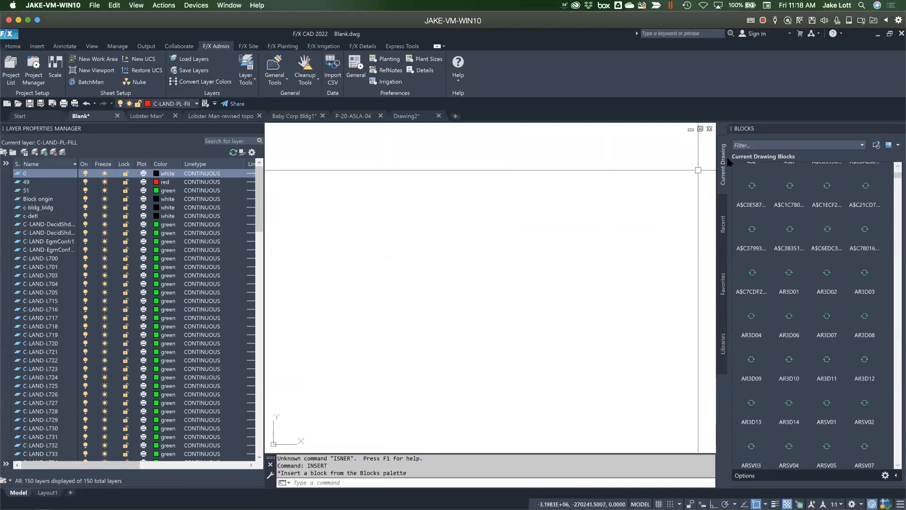
pyautogui.click(890, 126)
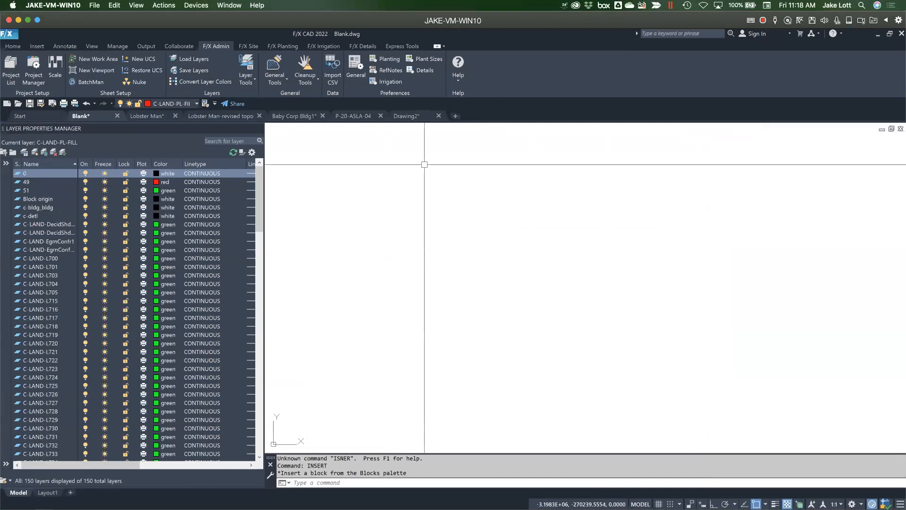
pyautogui.click(258, 129)
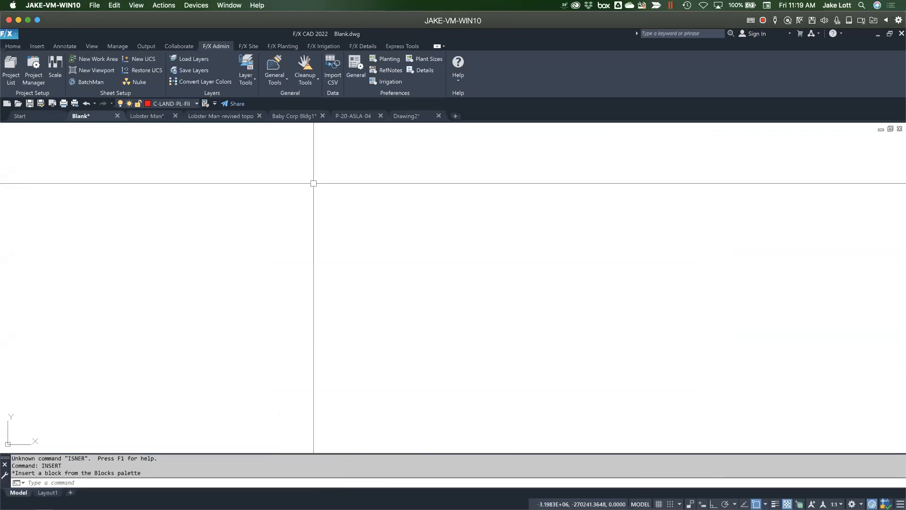
pyautogui.write('s')
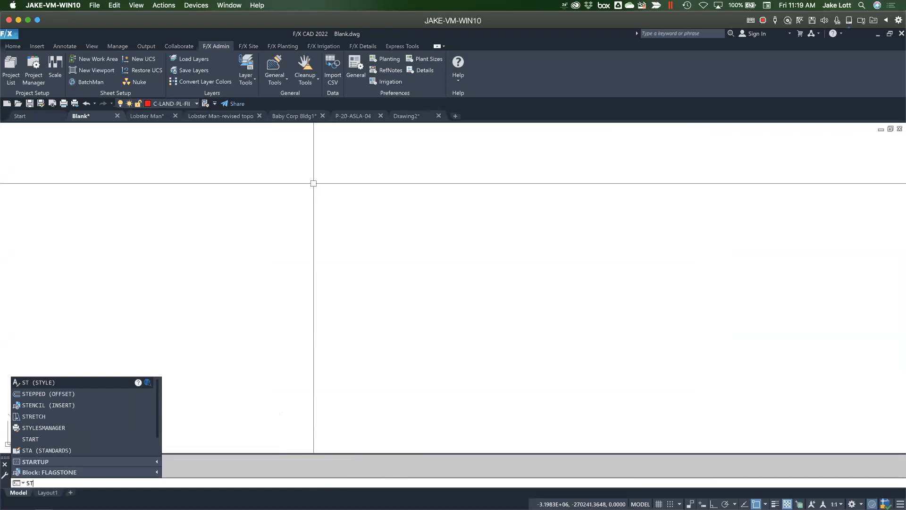
pyautogui.press('Escape')
pyautogui.press('Escape')
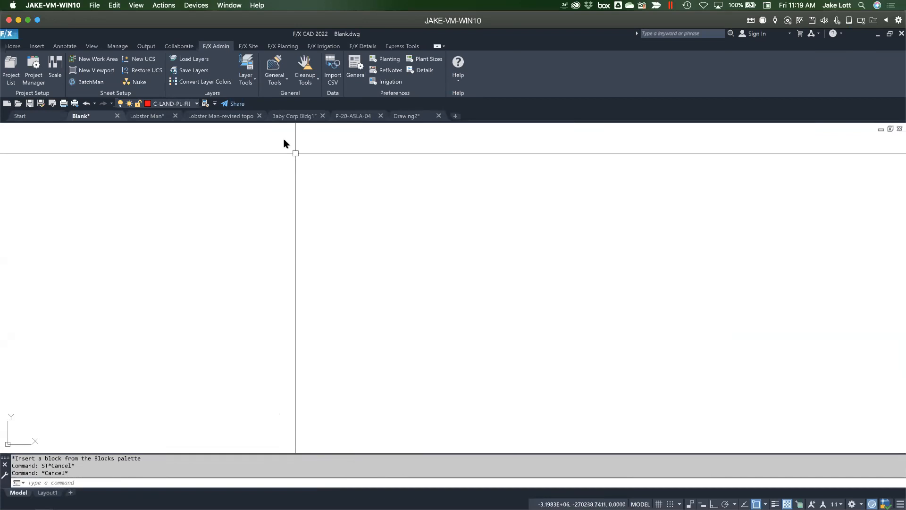
# Look through the Blank drawing's text styles in the Text Style dialog, and close it without changes
pyautogui.click(118, 46)
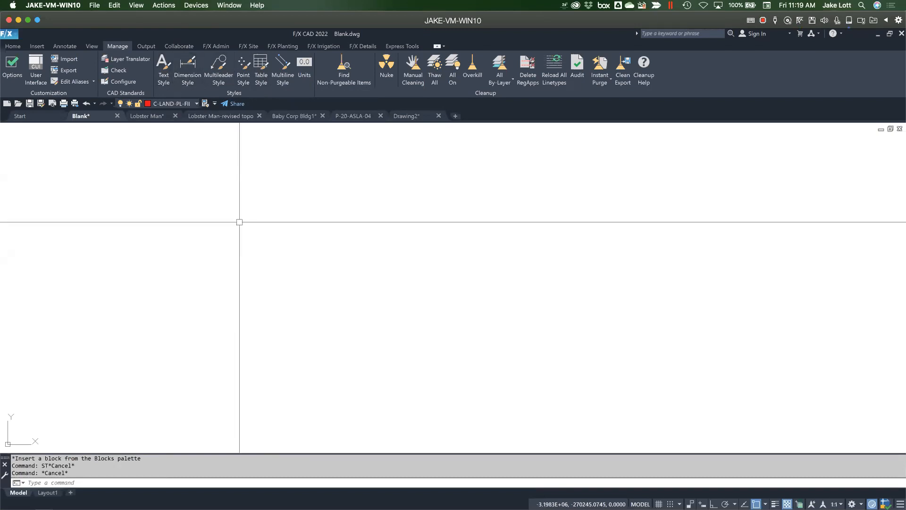
pyautogui.write('ST')
pyautogui.press('Return')
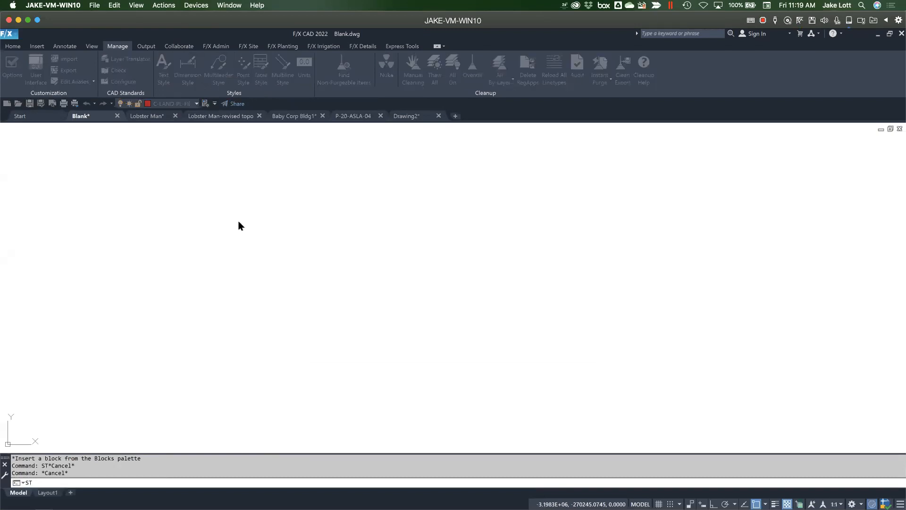
pyautogui.moveTo(394, 242); pyautogui.dragTo(398, 270)
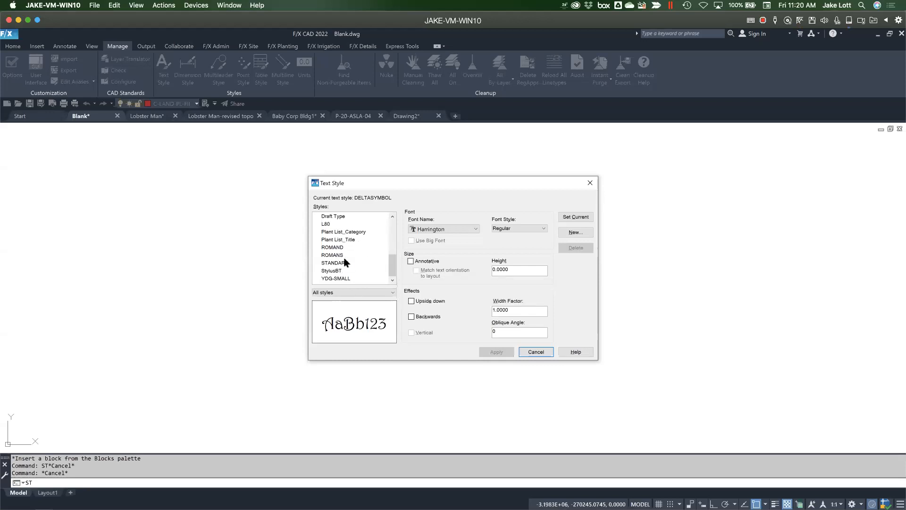
pyautogui.moveTo(392, 265); pyautogui.dragTo(397, 195)
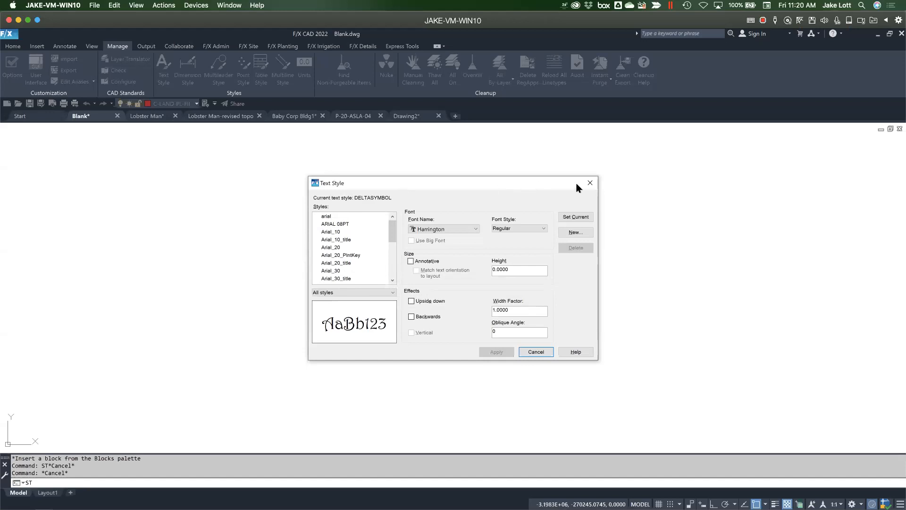
pyautogui.press('Escape')
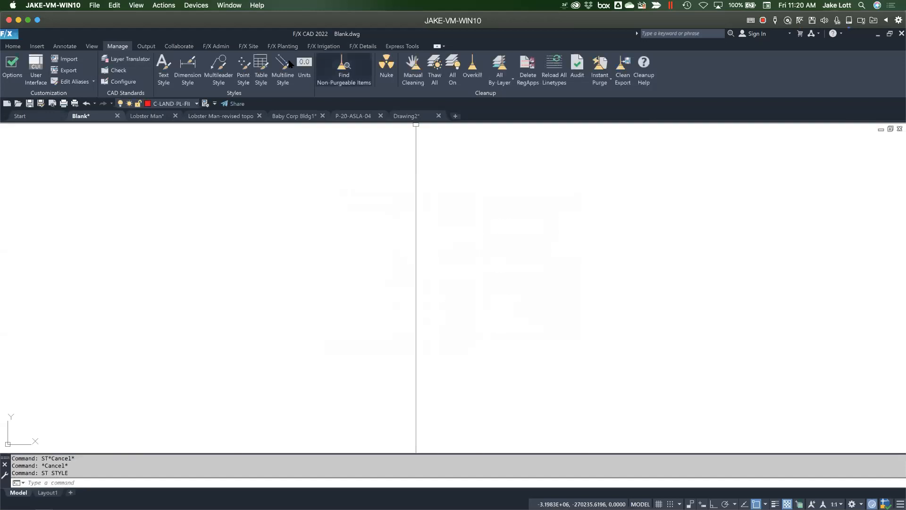
# Start the Text Manager in the Blank drawing and set the requested plot scale to 1" = 20 FT
pyautogui.click(248, 45)
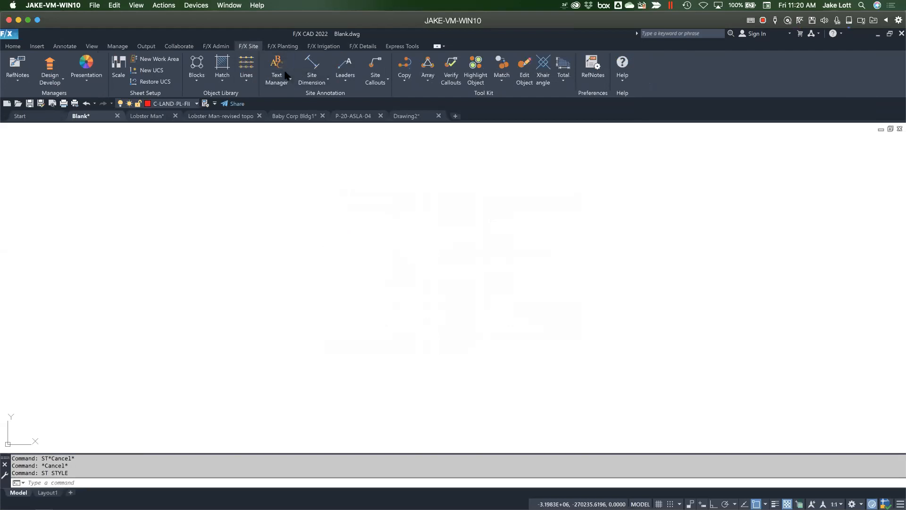
pyautogui.click(275, 83)
pyautogui.click(275, 80)
pyautogui.click(277, 78)
pyautogui.click(279, 68)
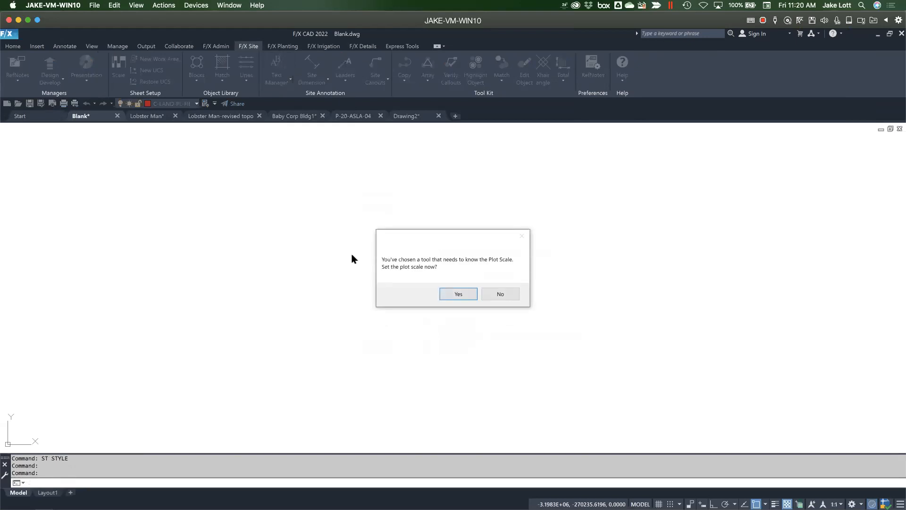
pyautogui.click(460, 293)
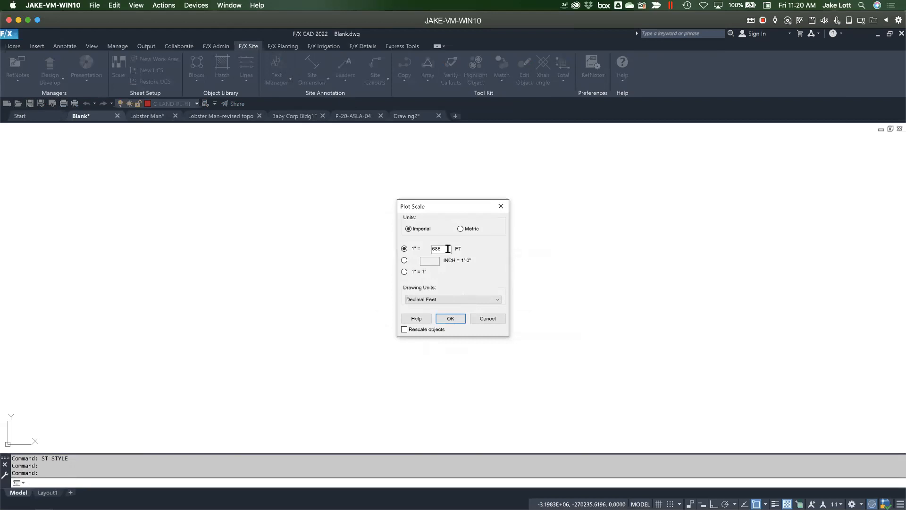
pyautogui.write('20')
pyautogui.click(450, 319)
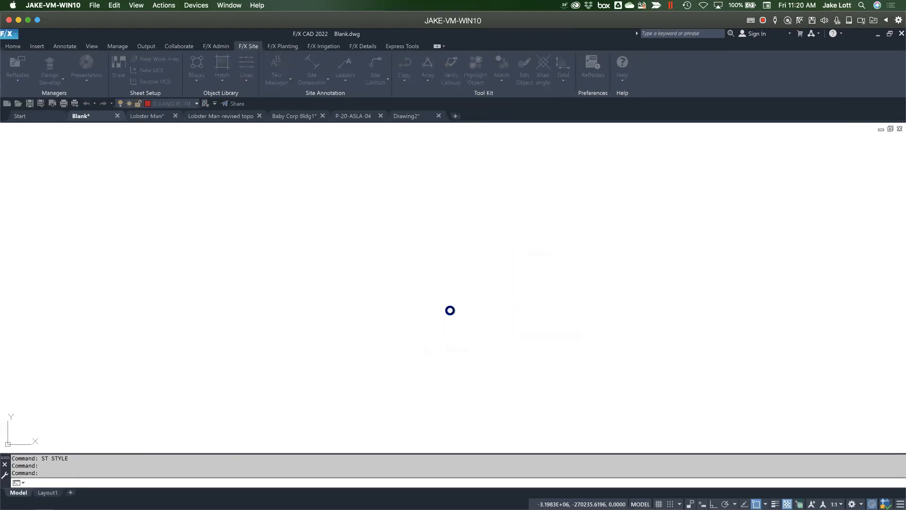
# Examine the specifications of Text Manager styles such as DETAIL NUMBER, ARIAL 10 PT and ARIAL 16 PT
pyautogui.moveTo(433, 194); pyautogui.dragTo(421, 155)
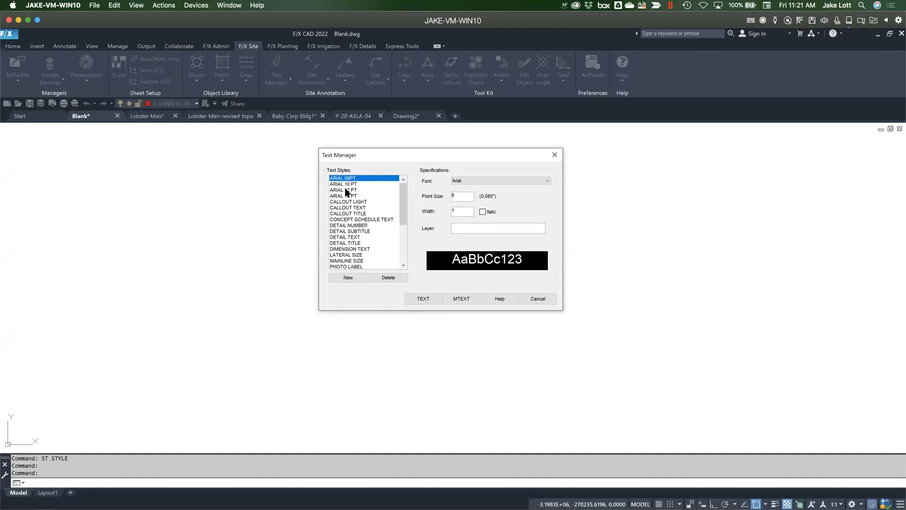
pyautogui.moveTo(403, 211)
pyautogui.mouseDown()
pyautogui.moveTo(404, 239)
pyautogui.moveTo(404, 222)
pyautogui.mouseUp()
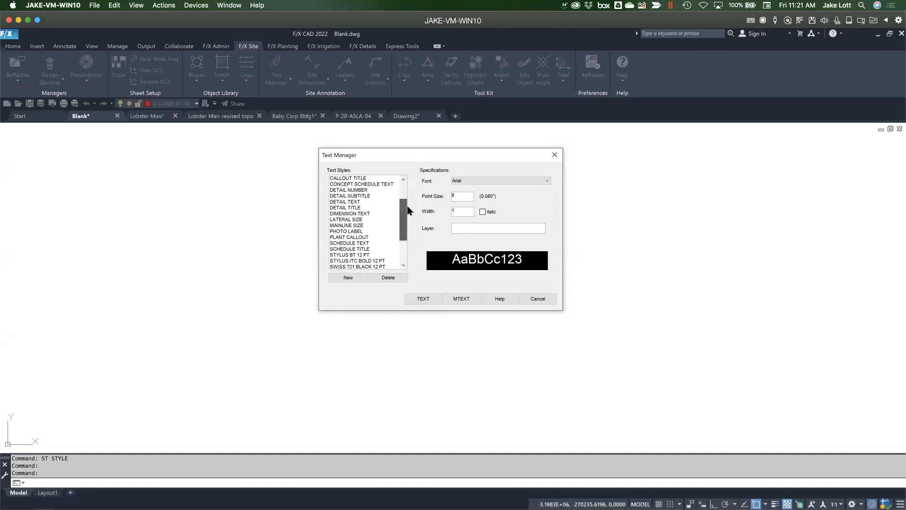
pyautogui.click(343, 216)
pyautogui.click(346, 208)
pyautogui.click(348, 203)
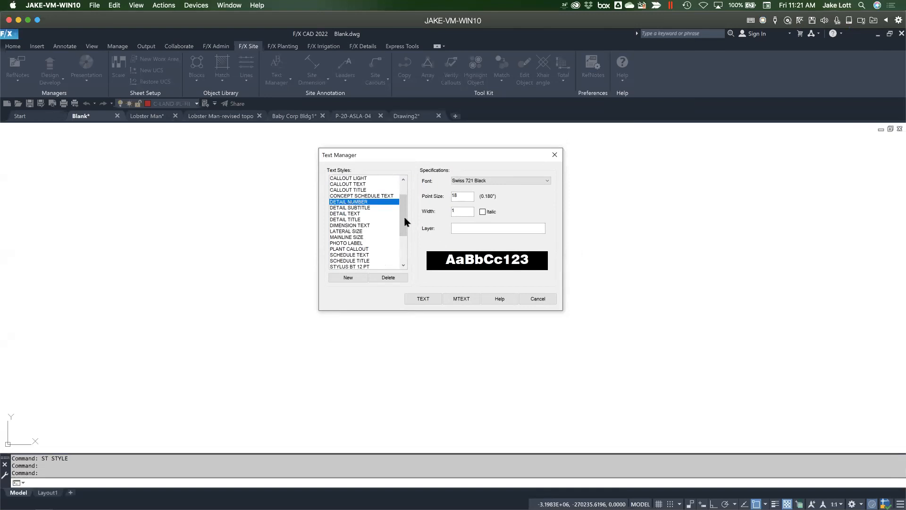
pyautogui.moveTo(407, 221); pyautogui.dragTo(405, 210)
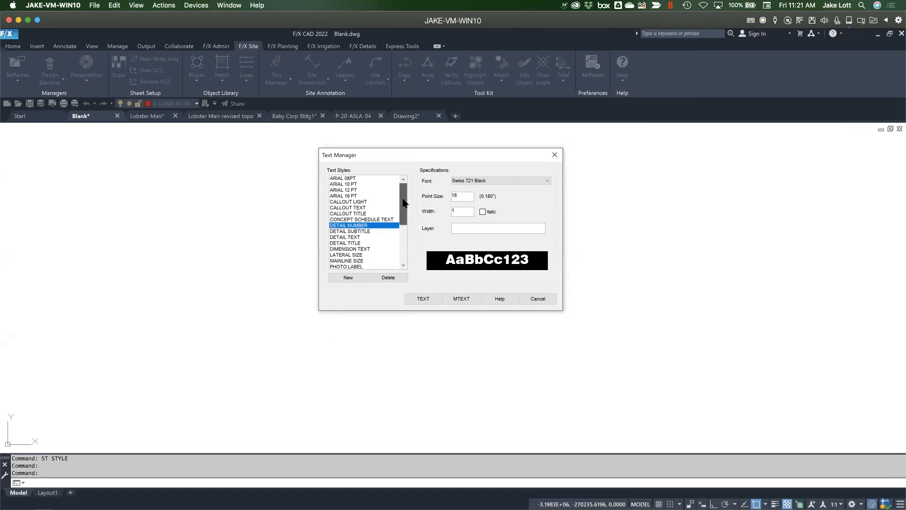
pyautogui.click(344, 184)
pyautogui.click(345, 196)
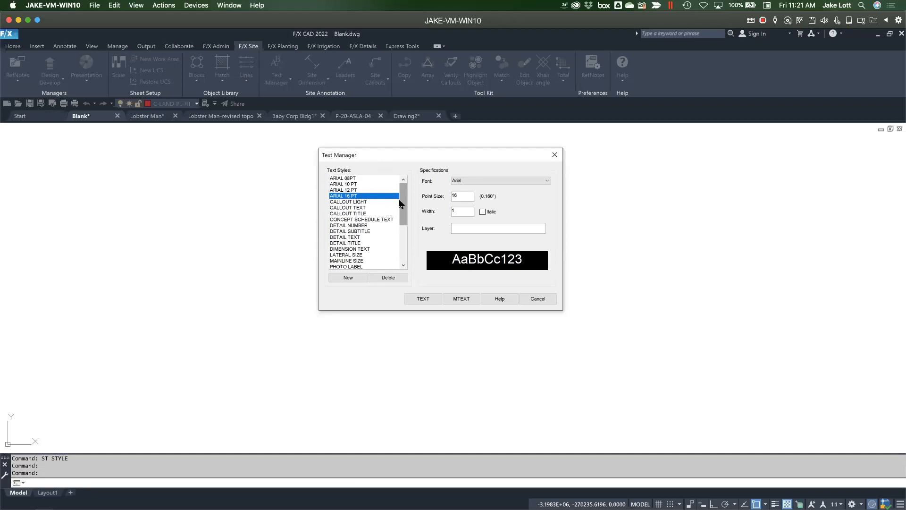
# Check the point size and fonts of the SWISS 721 BOLD CONDENSED, SCHEDULE TEXT and PHOTO LABEL styles, and close the Text Manager
pyautogui.doubleClick(457, 195)
pyautogui.scroll(-5, 403, 204)
pyautogui.click(348, 237)
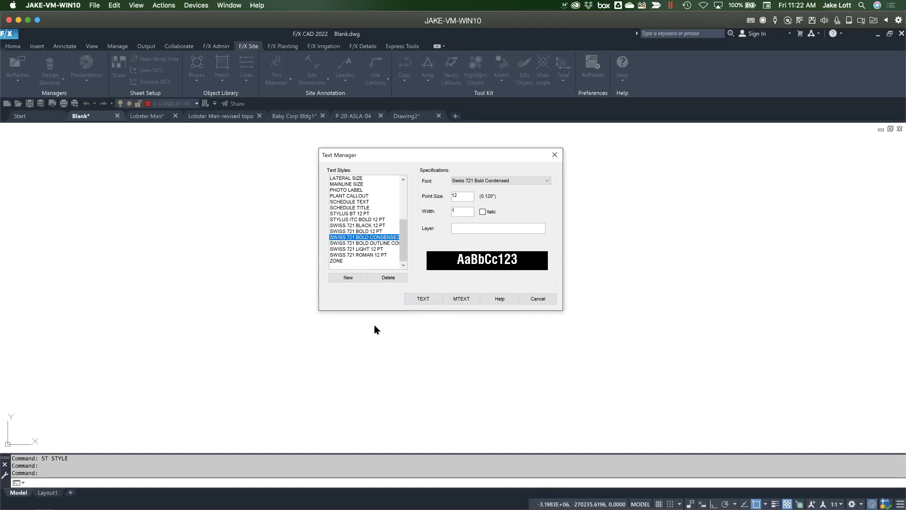
pyautogui.click(340, 202)
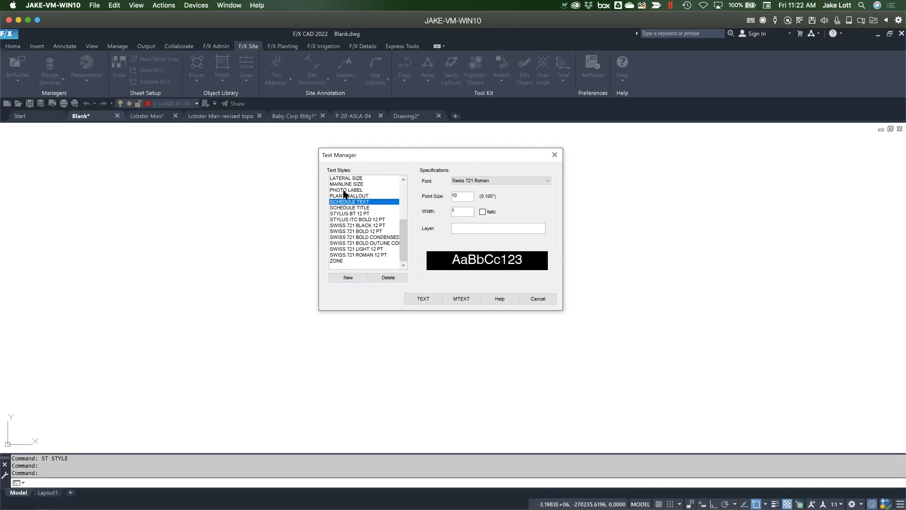
pyautogui.press('Up')
pyautogui.press('Up')
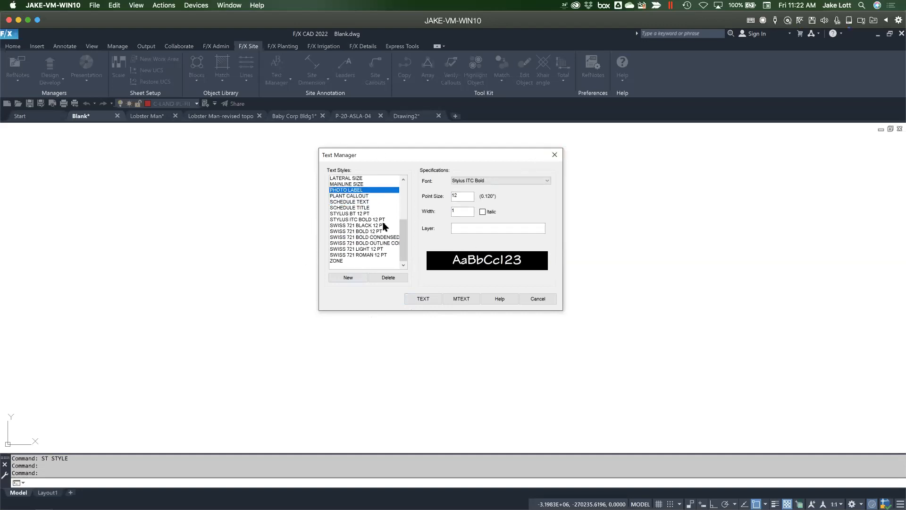
pyautogui.click(555, 155)
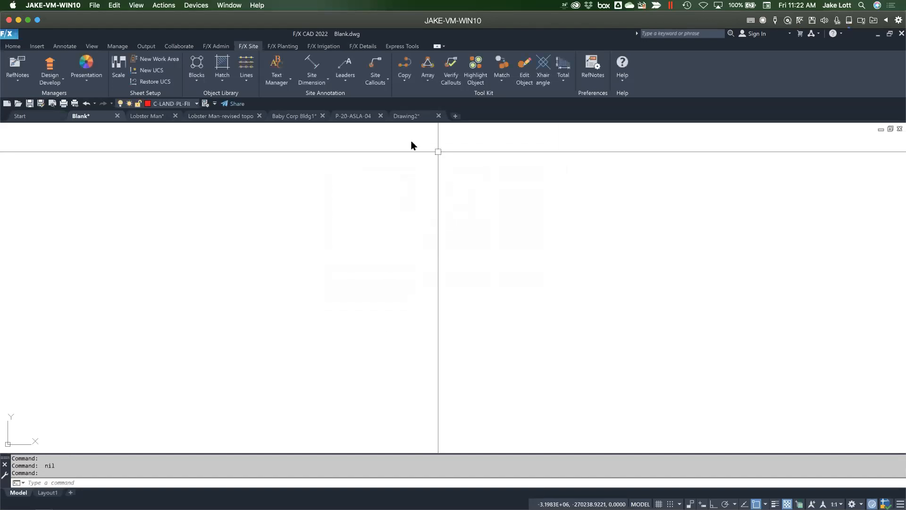
# Compare with the Blank drawing's own text style list in the Text Style dialog, and close the dialog
pyautogui.click(129, 46)
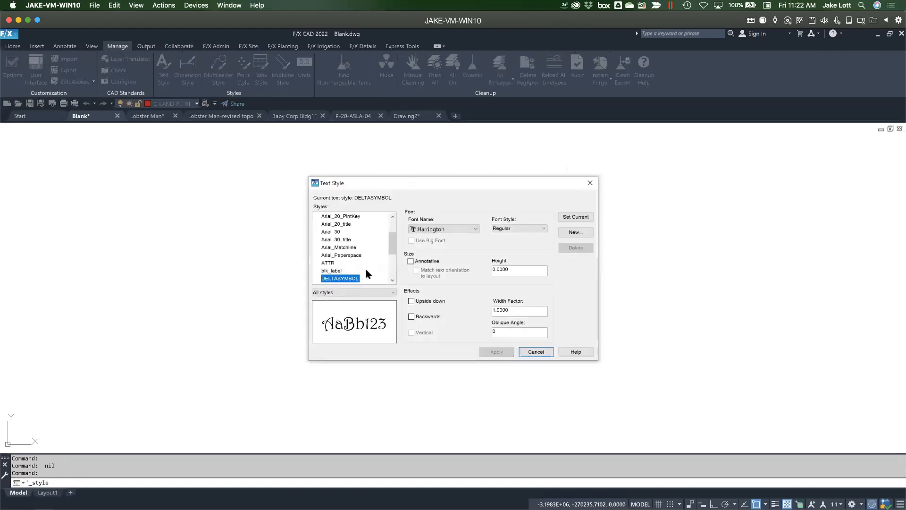
pyautogui.moveTo(389, 236); pyautogui.dragTo(390, 256)
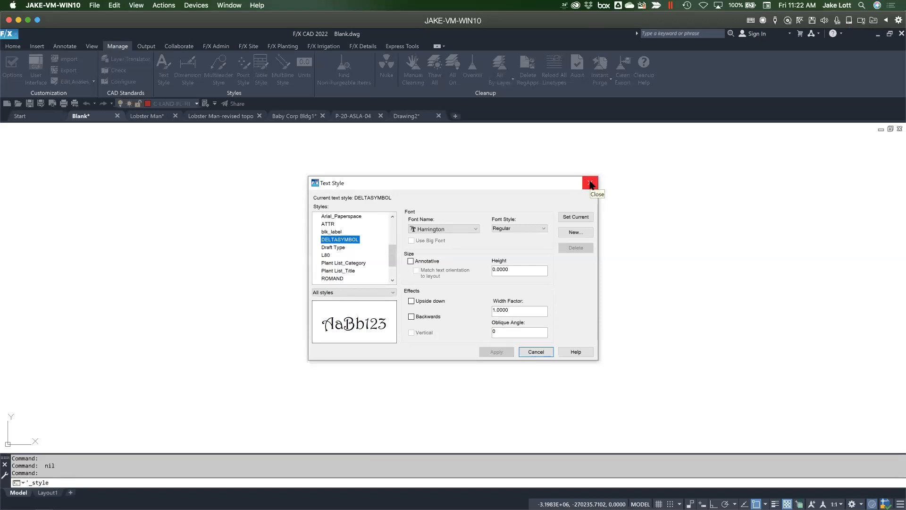
pyautogui.moveTo(568, 181); pyautogui.dragTo(571, 179)
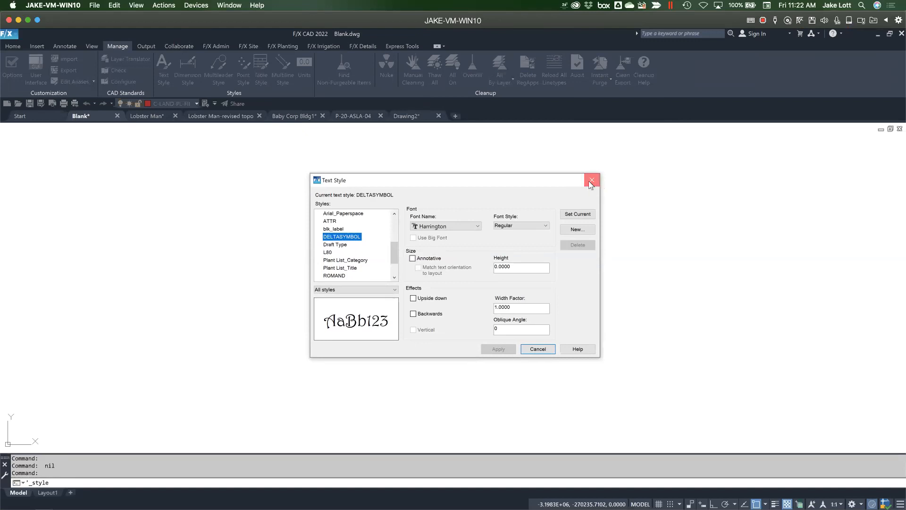
pyautogui.click(591, 180)
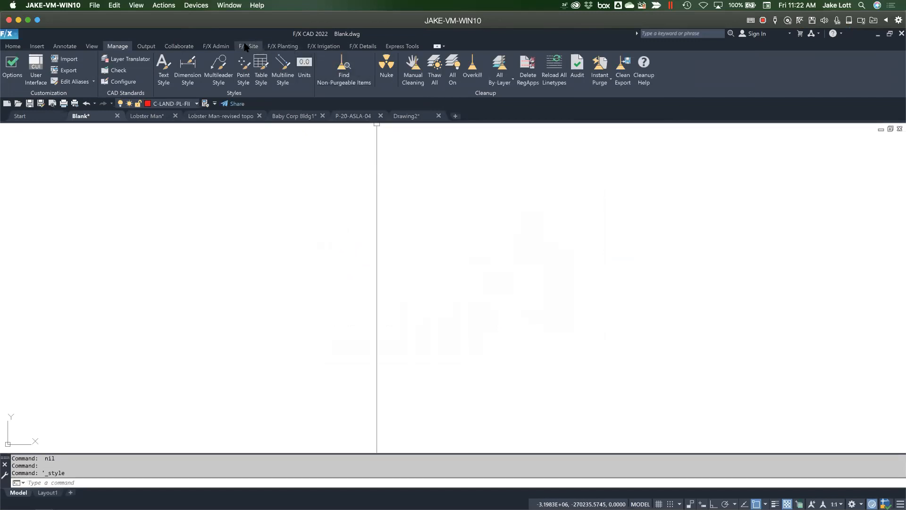
# Switch to Drawing2 and check its multileader styles and dimension styles, closing each style manager without changes
pyautogui.click(218, 46)
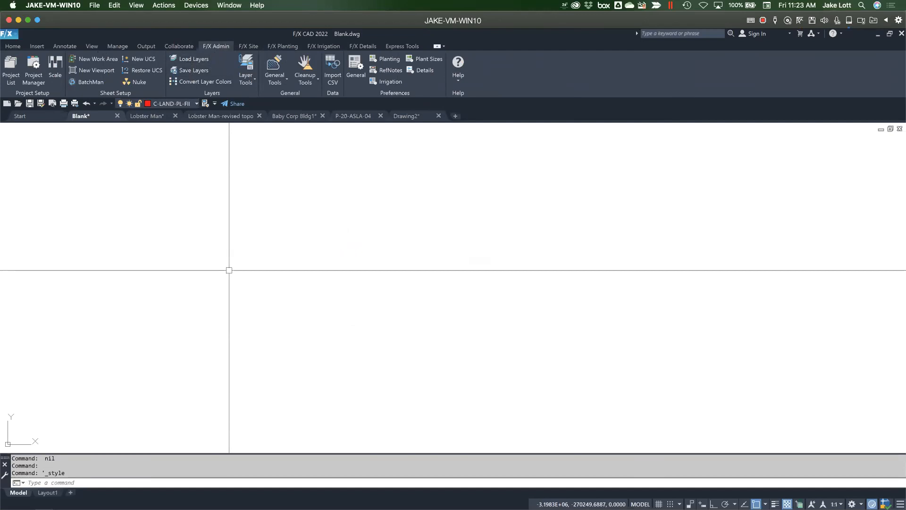
pyautogui.click(408, 116)
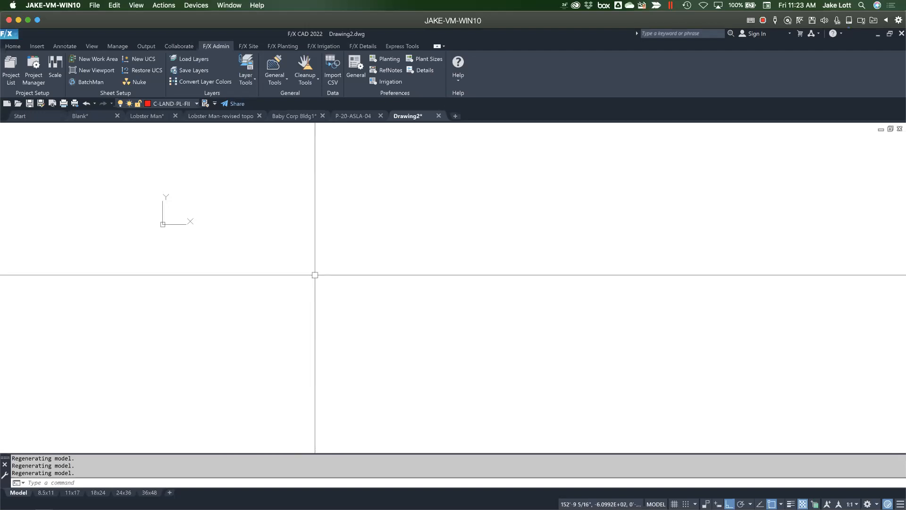
pyautogui.click(117, 47)
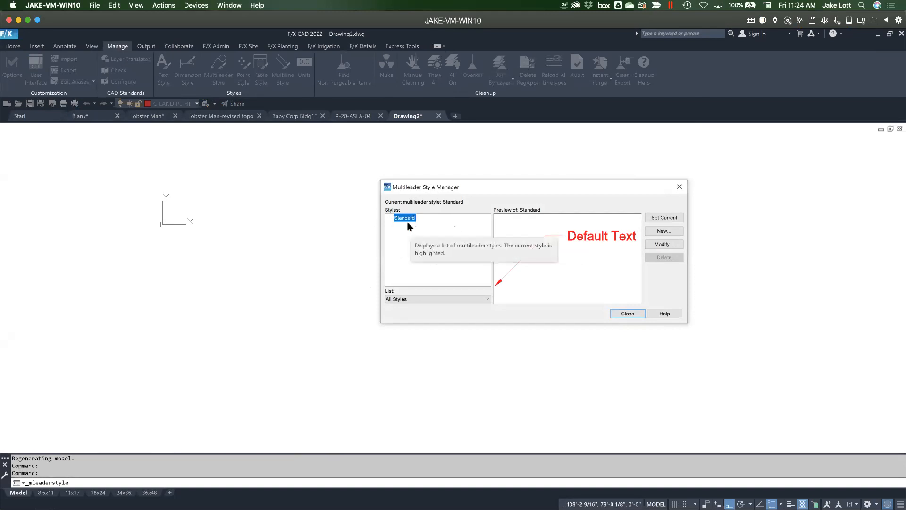
pyautogui.click(679, 187)
pyautogui.click(187, 69)
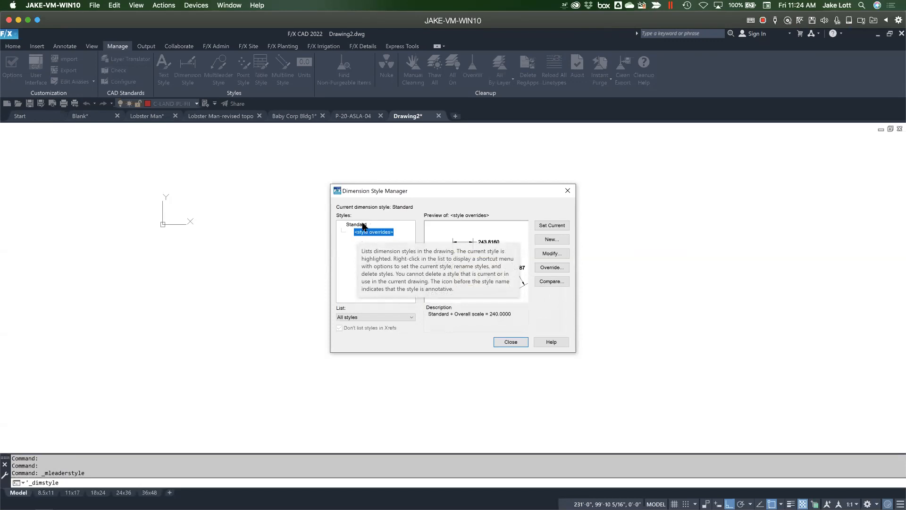
pyautogui.click(510, 342)
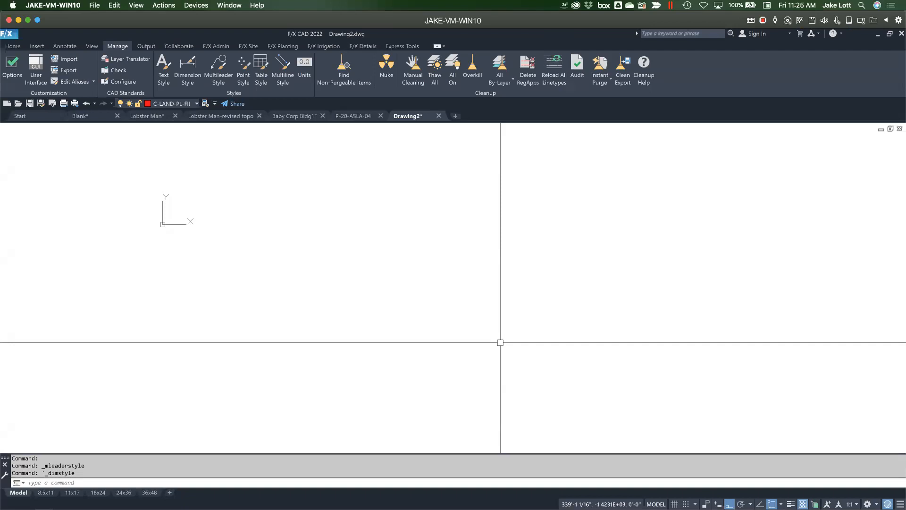
# Review the purgeable item categories in the PURGE dialog, and purge Drawing2's unused items with the PRG command
pyautogui.write('PURGE')
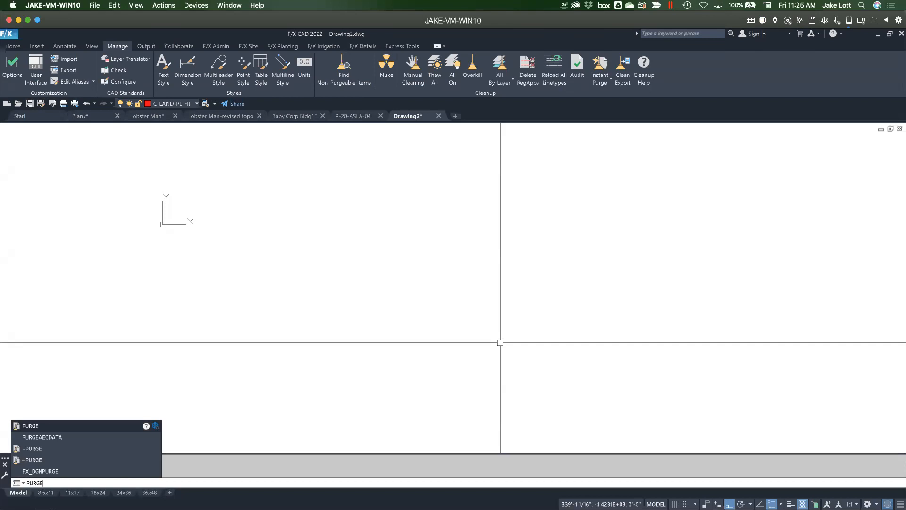
pyautogui.press('Return')
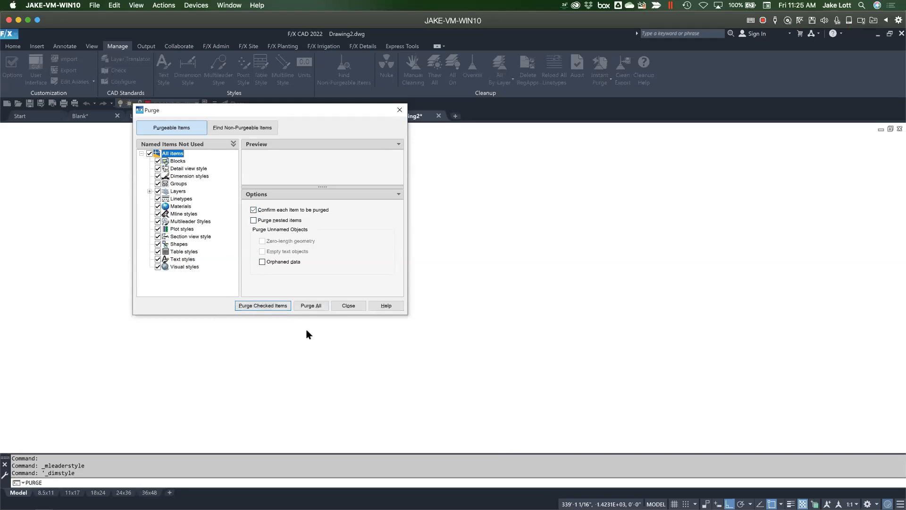
pyautogui.click(347, 307)
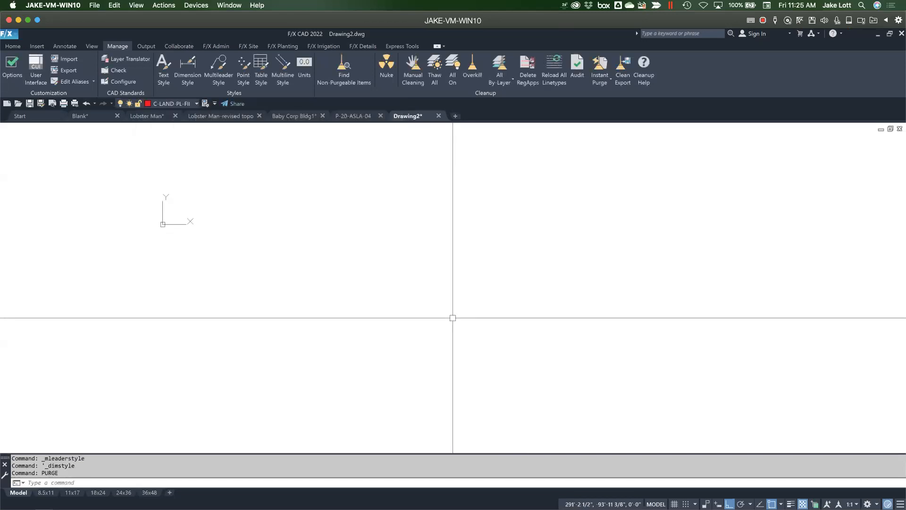
pyautogui.write('PRG')
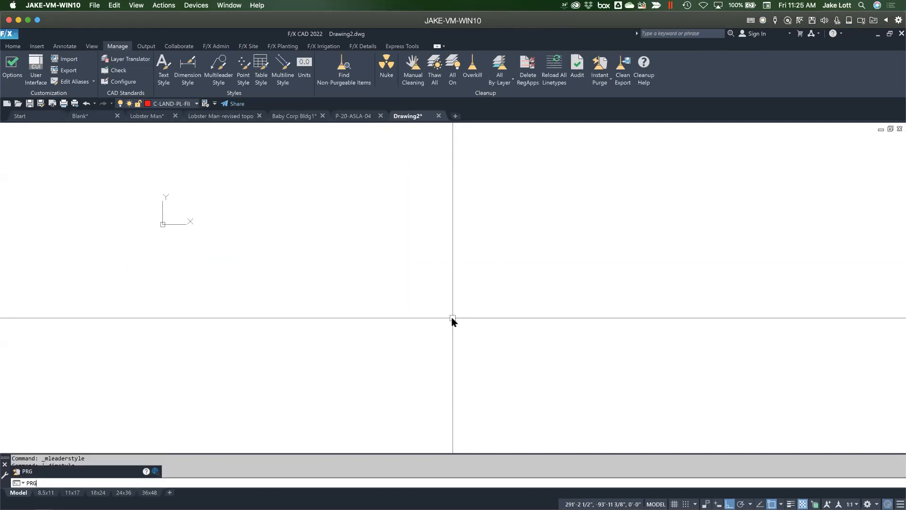
pyautogui.press('Return')
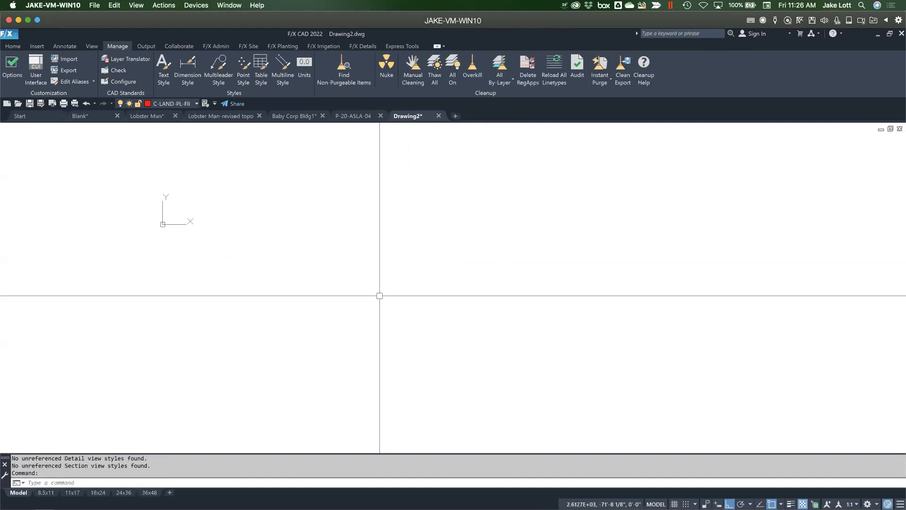
# Make layer 0 current in Drawing2 and purge the unused C-LAND-PL-FILL layer with the PU command
pyautogui.write('la')
pyautogui.press('Return')
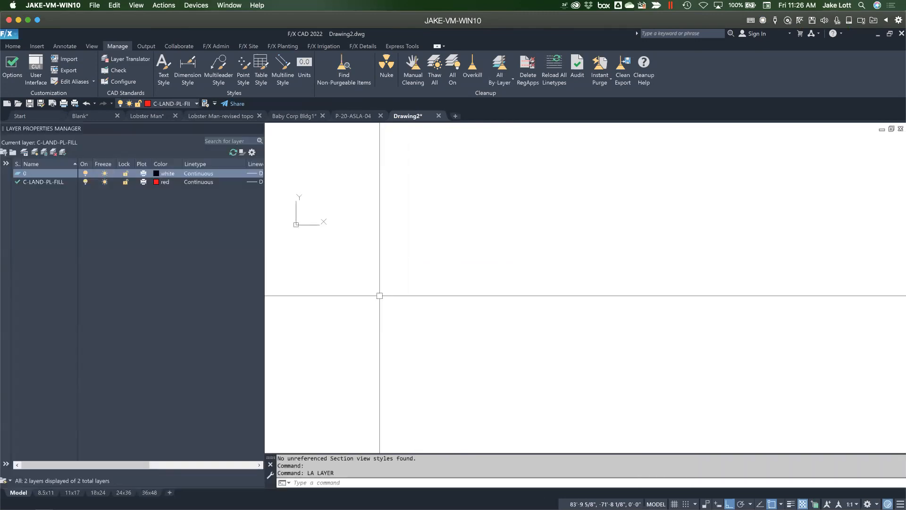
pyautogui.doubleClick(52, 174)
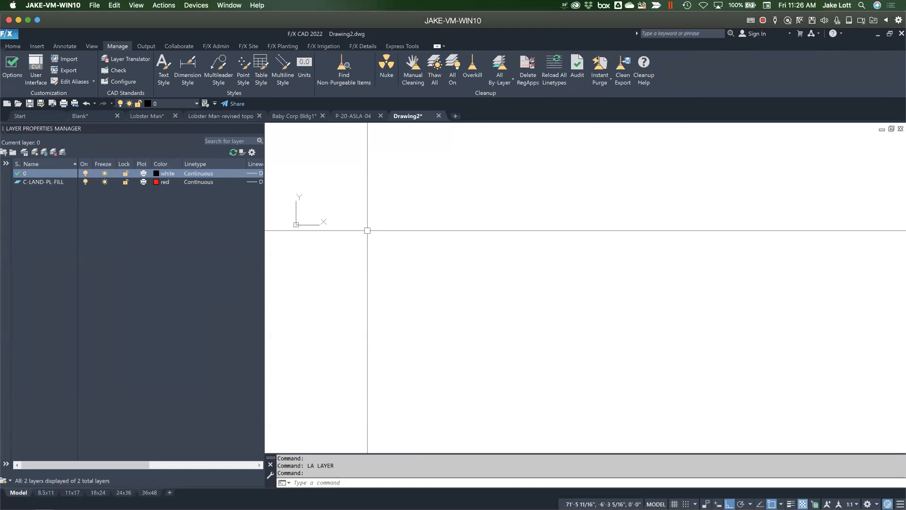
pyautogui.write('pu')
pyautogui.press('Return')
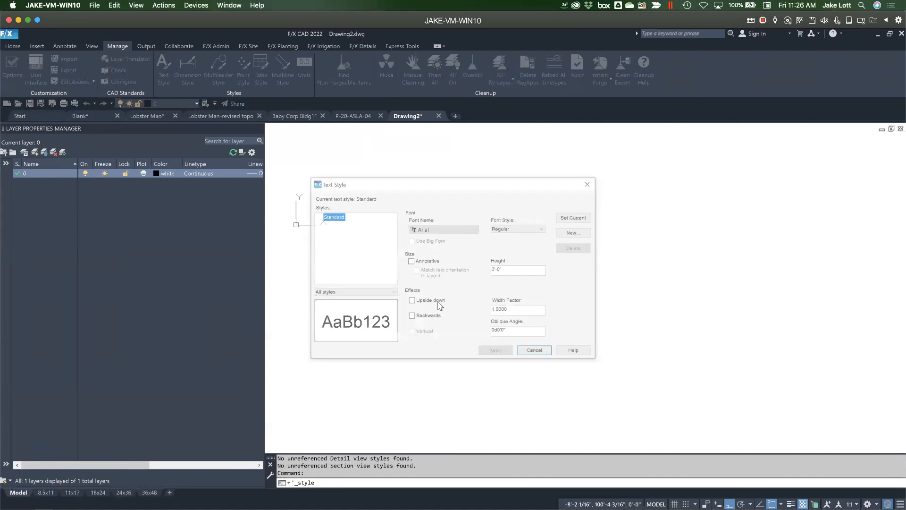
# Check Drawing2's text, dimension and multileader style lists, closing each style dialog without changes
pyautogui.click(590, 183)
pyautogui.click(196, 66)
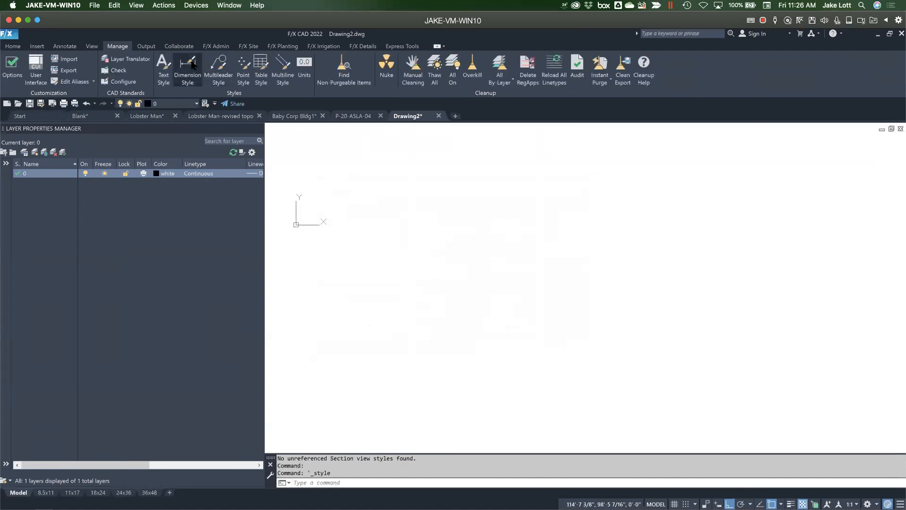
pyautogui.click(510, 342)
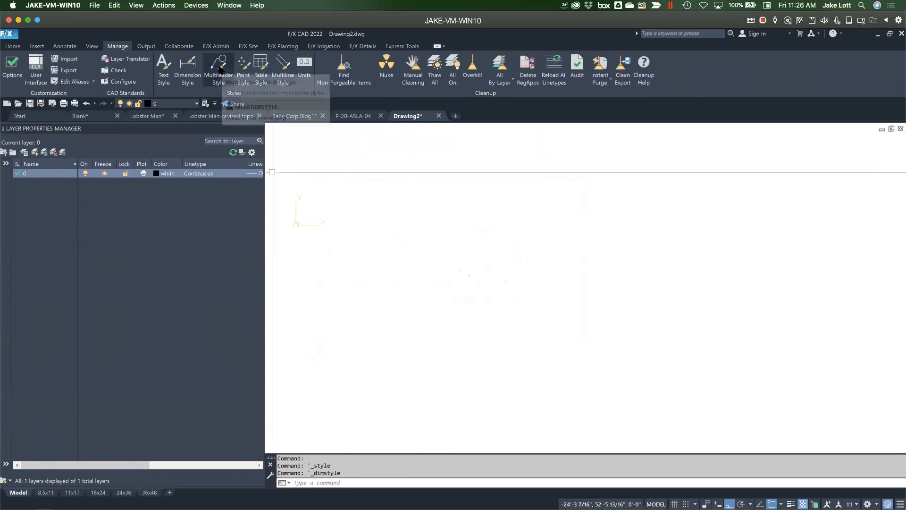
pyautogui.click(219, 68)
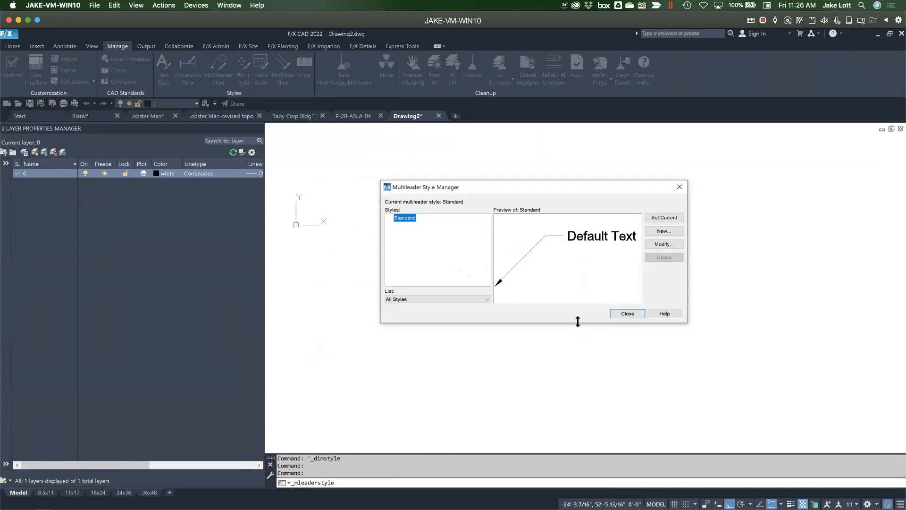
pyautogui.click(628, 313)
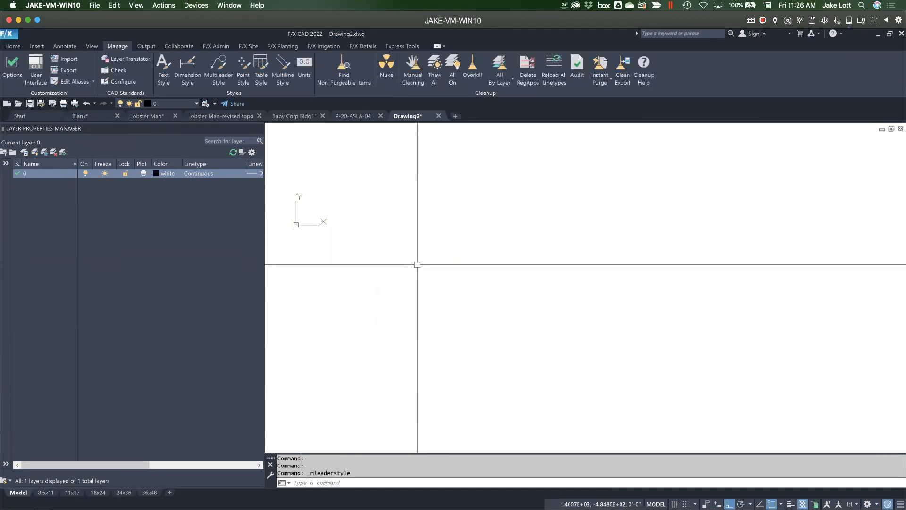
# Check Drawing2's block list in the Edit Block Definition dialog with the BE command, and cancel the dialog
pyautogui.write('BE')
pyautogui.press('Return')
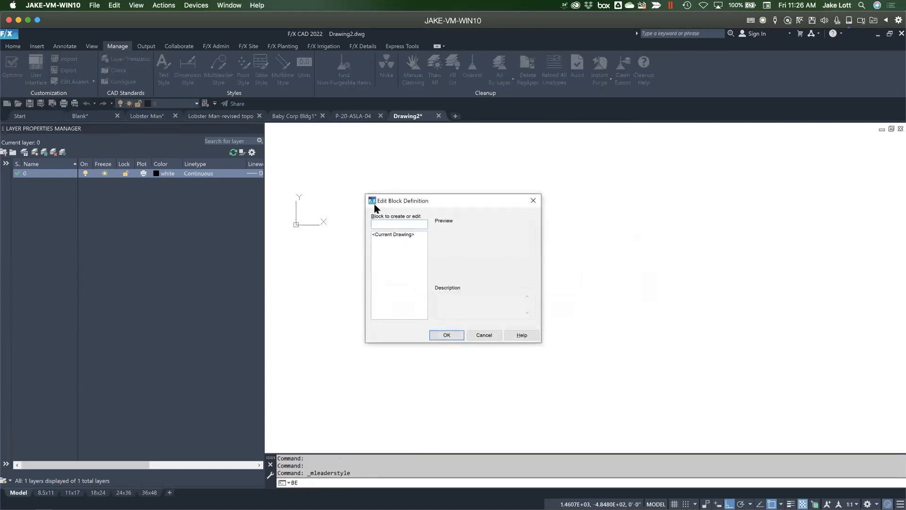
pyautogui.click(475, 336)
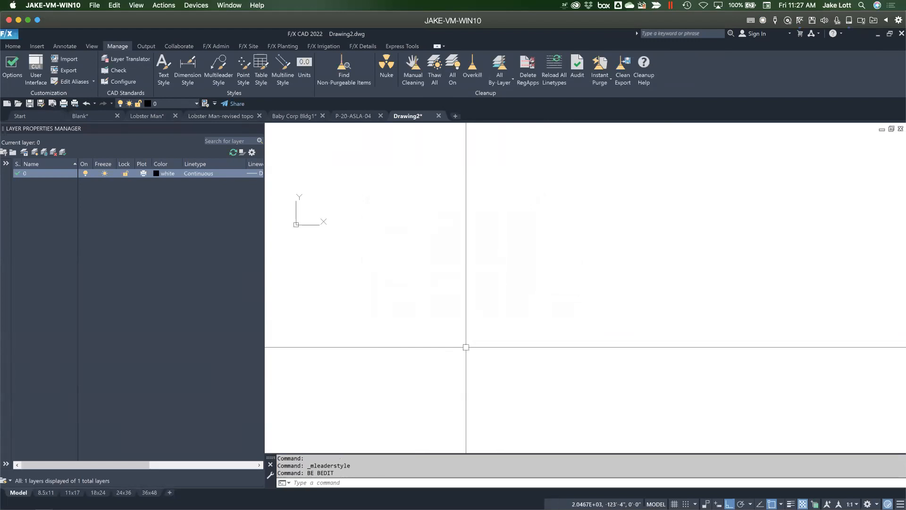
# Purge the Blank drawing with the PRG command, and repeat the purge with layer 0 made current
pyautogui.click(89, 117)
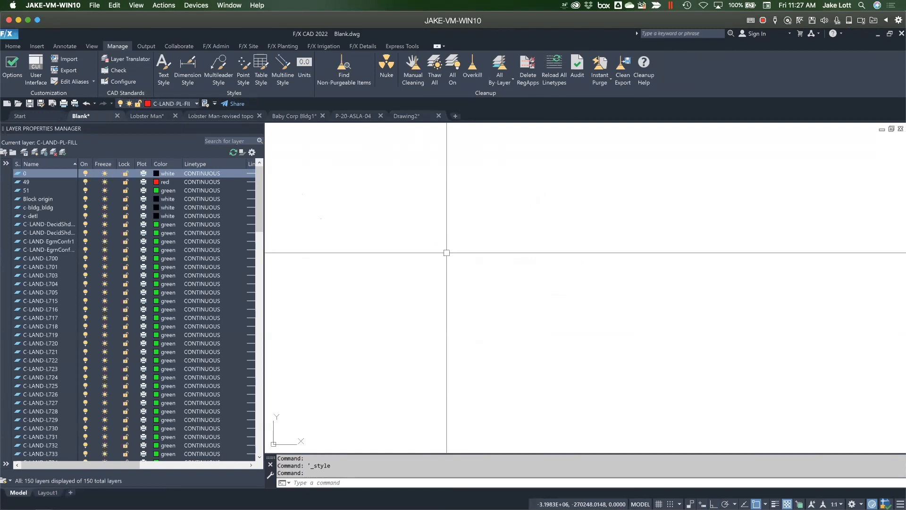
pyautogui.write('PRG _.PURGE')
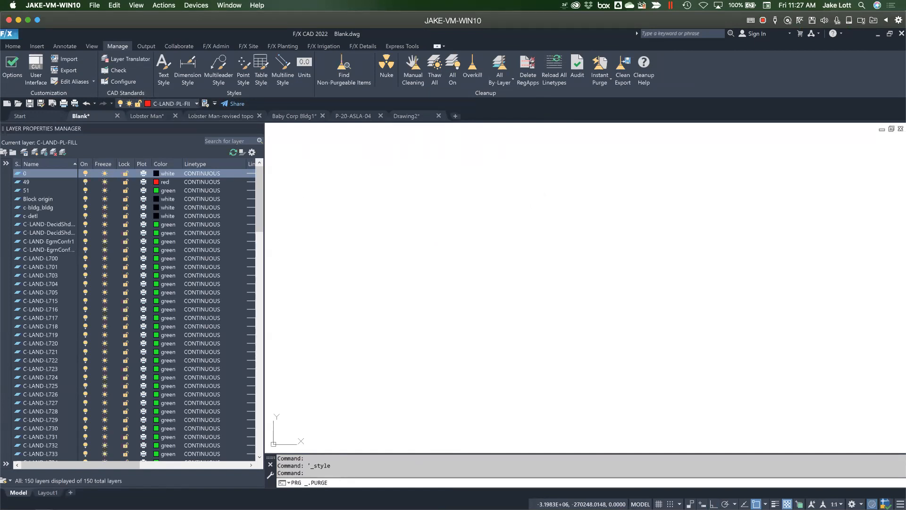
pyautogui.press('Return')
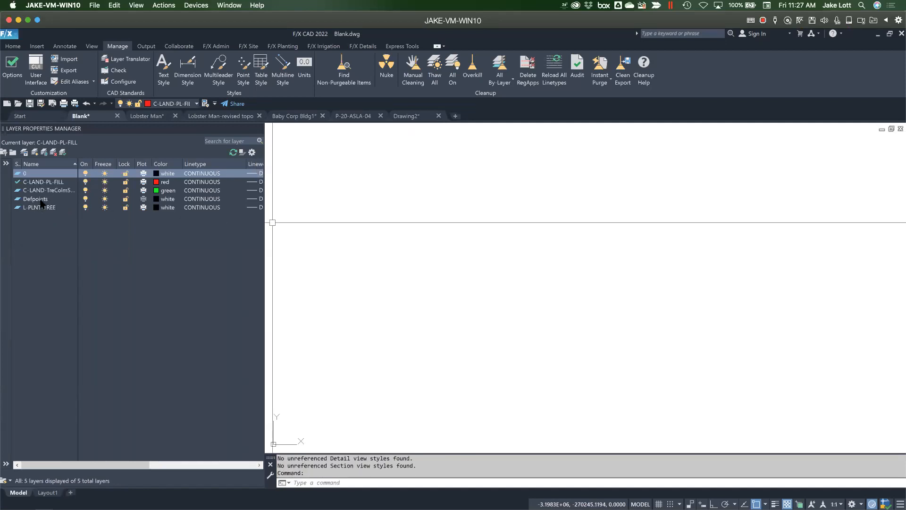
pyautogui.doubleClick(43, 175)
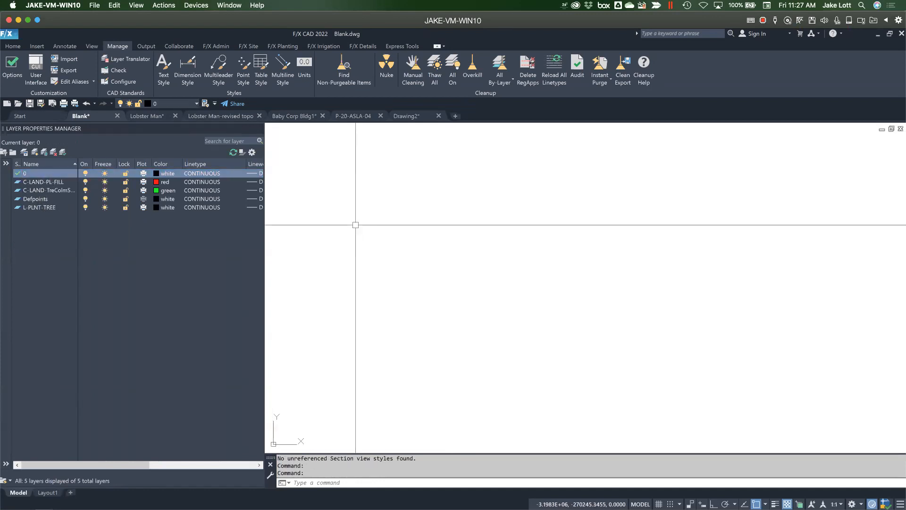
pyautogui.press('Return')
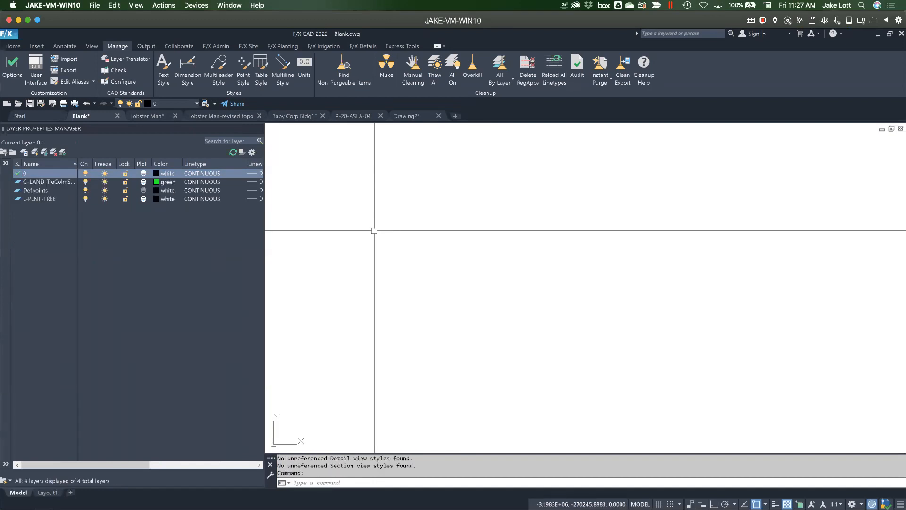
# Preview the Blank drawing's _ArchTick and A$C039368AA blocks in the Edit Block Definition dialog, and cancel it
pyautogui.write('BE')
pyautogui.press('Return')
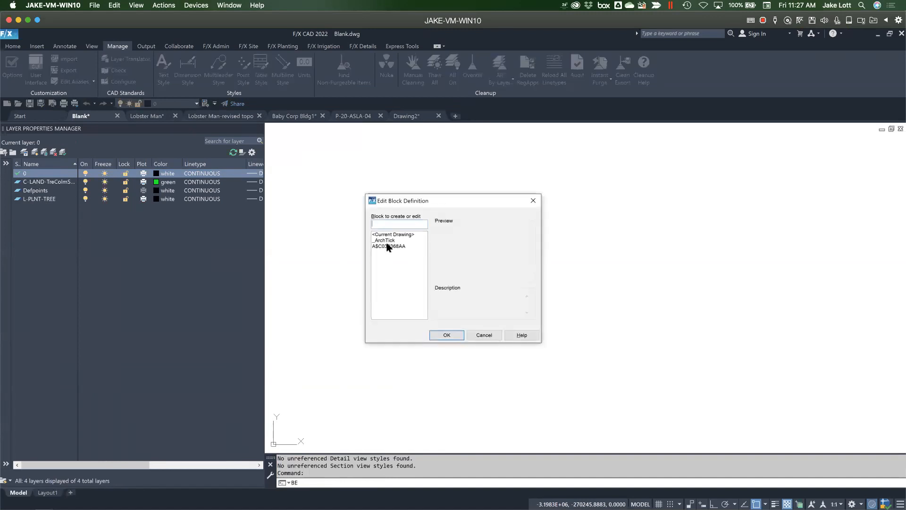
pyautogui.click(388, 246)
pyautogui.click(390, 240)
pyautogui.click(390, 246)
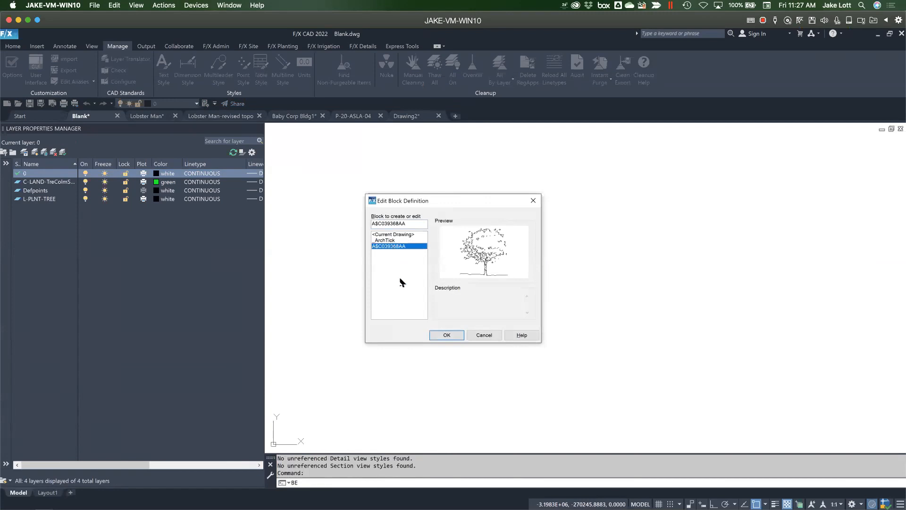
pyautogui.click(475, 335)
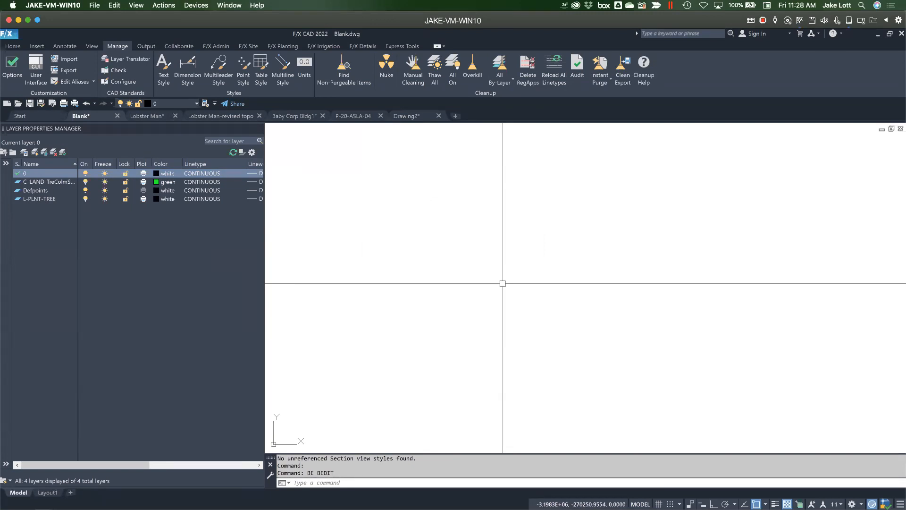
# Zoom to the drawing extents to inspect the tree block in model space, and undo the view changes
pyautogui.write('z')
pyautogui.press('Return')
pyautogui.write('e')
pyautogui.press('Return')
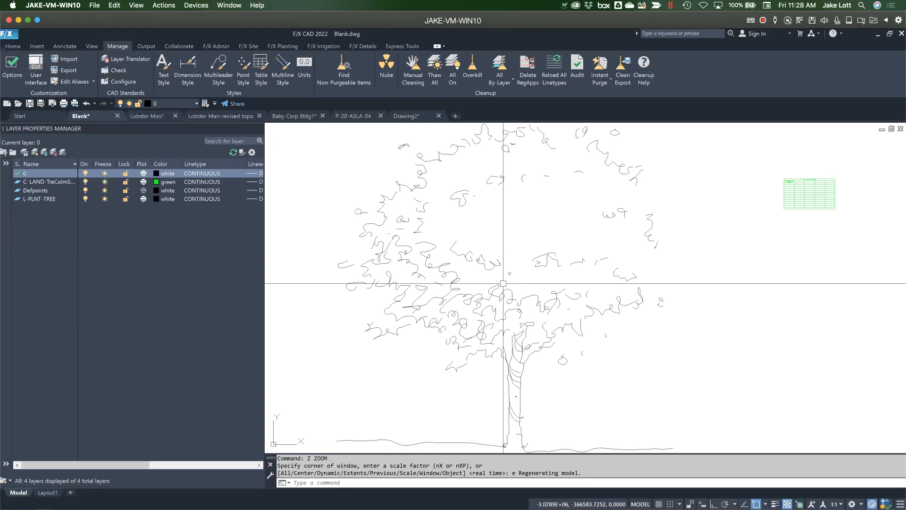
pyautogui.scroll(-8, 600, 259)
pyautogui.scroll(8, 613, 257)
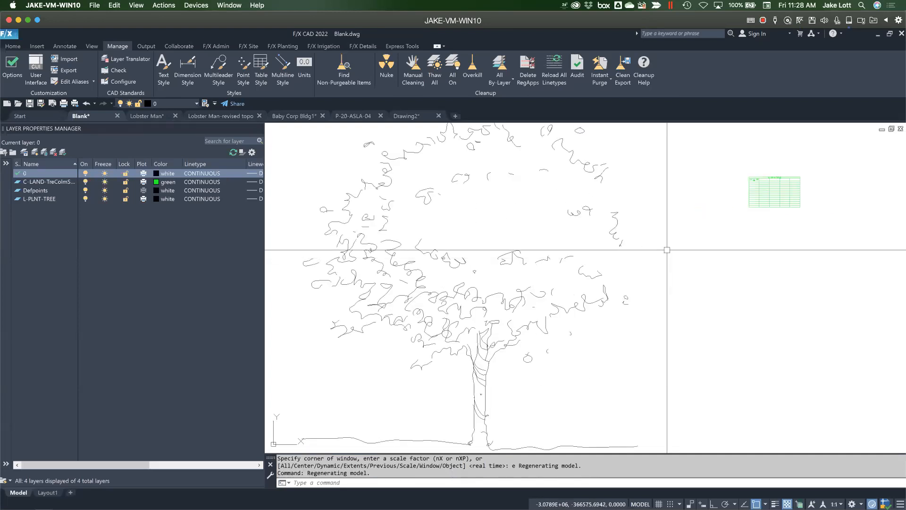
pyautogui.scroll(-5, 628, 259)
pyautogui.click(601, 281)
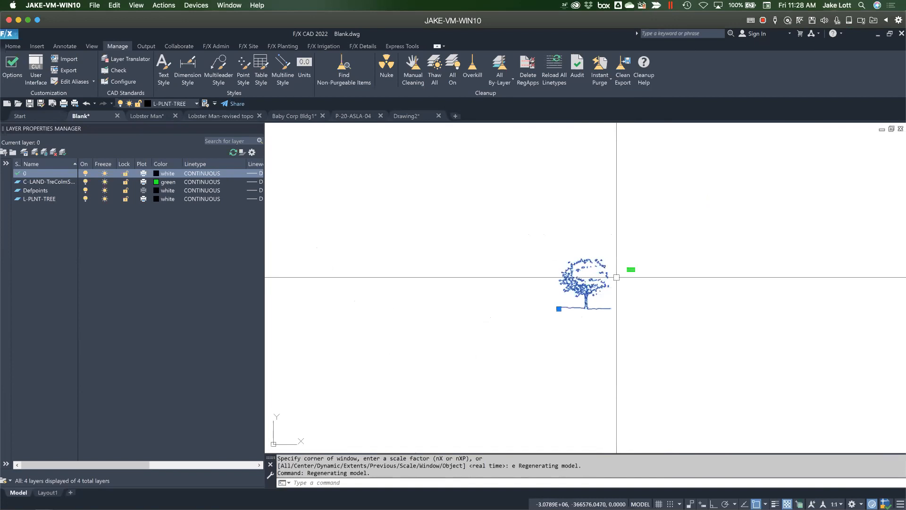
pyautogui.press('Escape')
pyautogui.hotkey('ctrl', 'z')
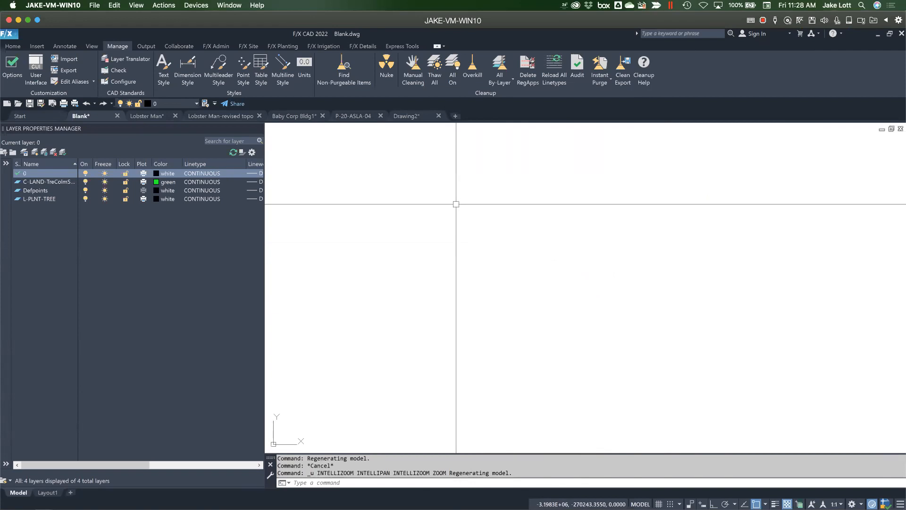
# Examine why the _ArchTick and A$C039368AA blocks cannot be purged, using the Purge dialog's non-purgeable items view
pyautogui.write('PURGE')
pyautogui.press('Return')
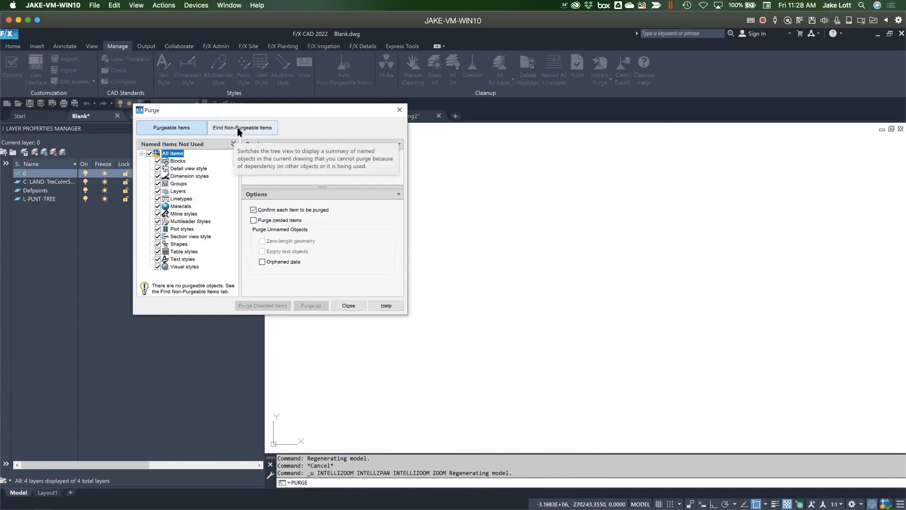
pyautogui.click(237, 129)
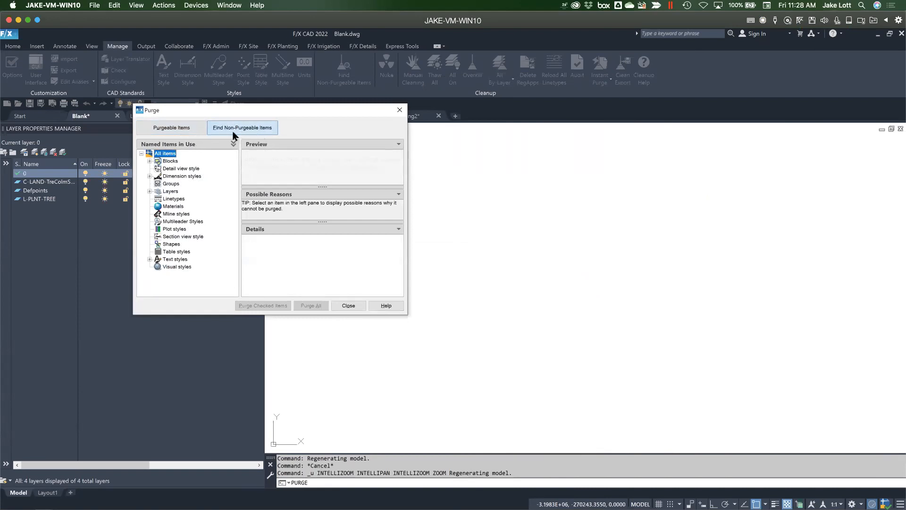
pyautogui.click(150, 161)
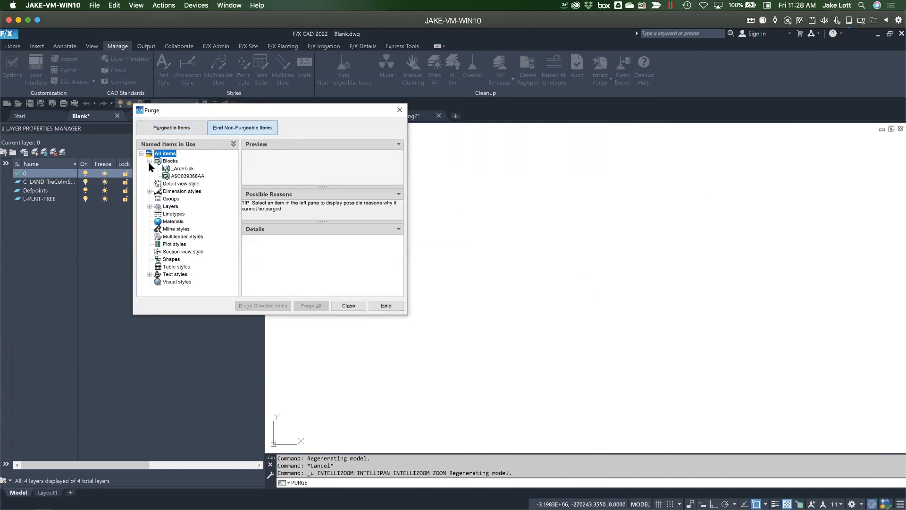
pyautogui.click(149, 161)
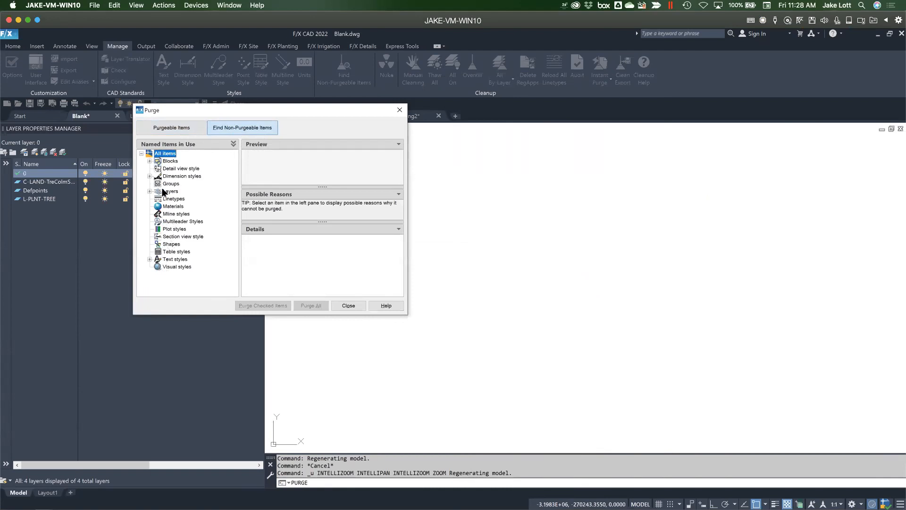
pyautogui.click(150, 161)
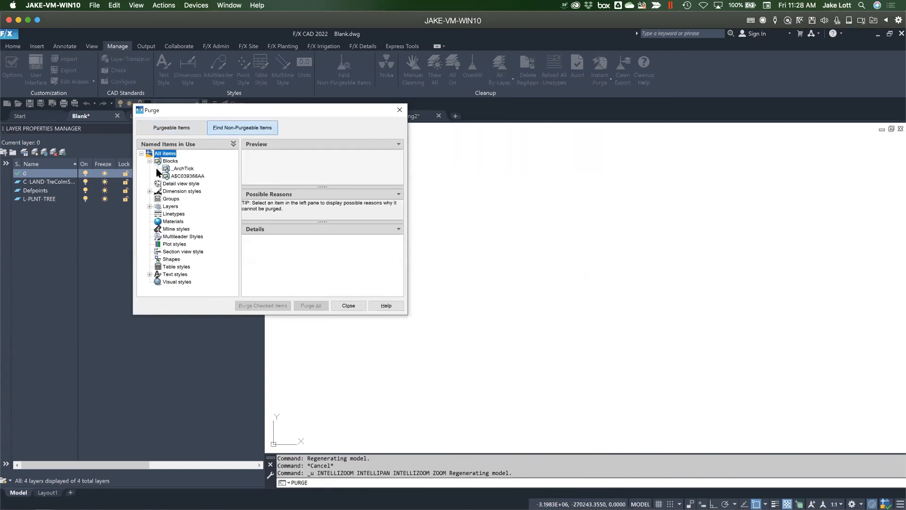
pyautogui.click(184, 169)
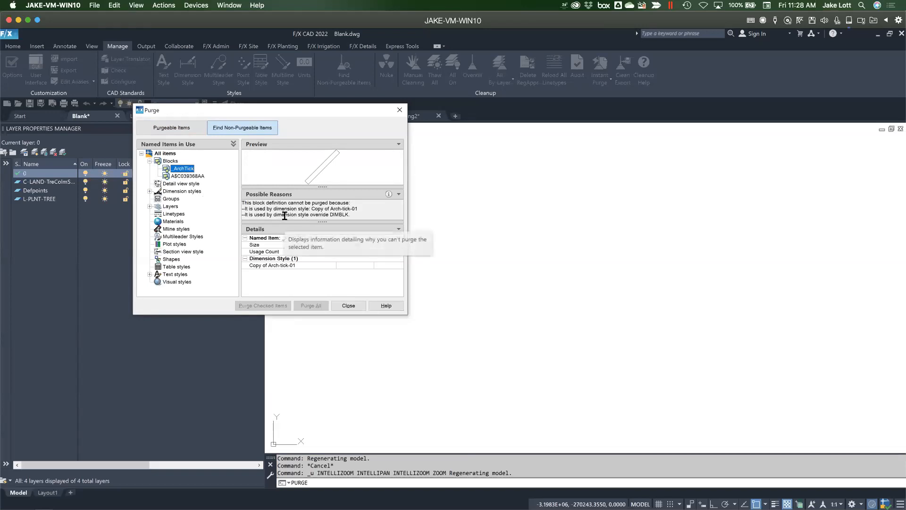
pyautogui.click(266, 252)
pyautogui.click(265, 266)
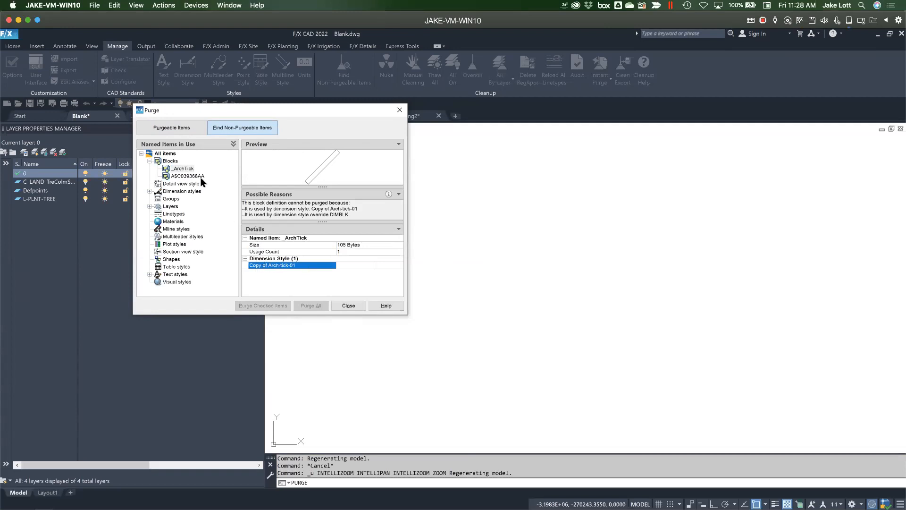
pyautogui.click(185, 176)
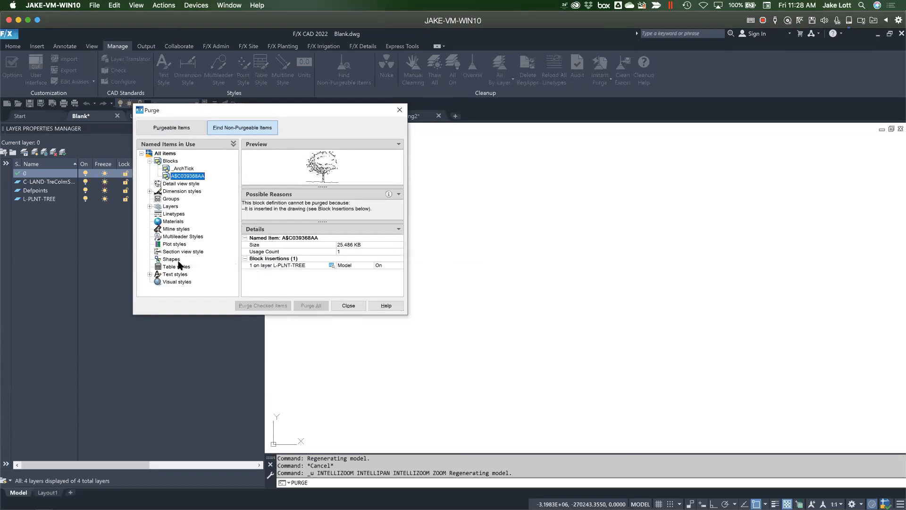
# Locate the tree block through layer L-PLNT-TREE's non-purgeable details, delete it, and purge the drawing with the PU command
pyautogui.click(150, 206)
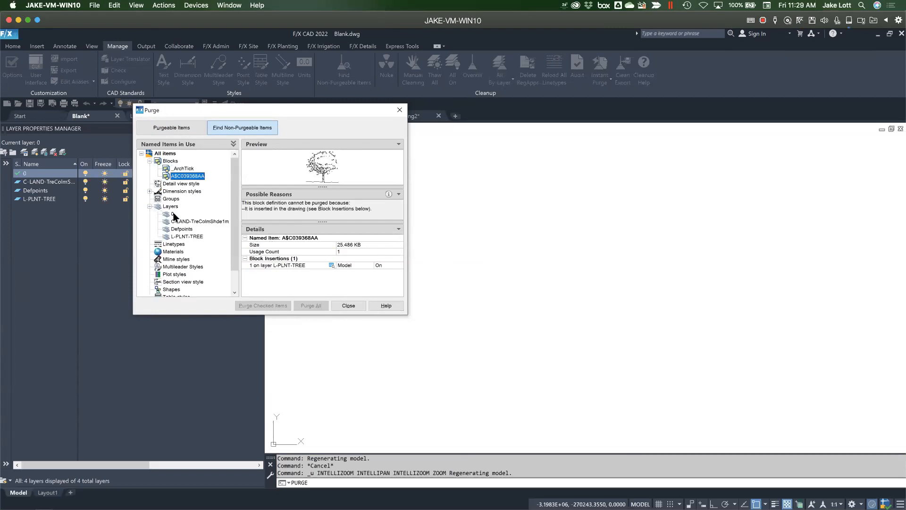
pyautogui.click(182, 237)
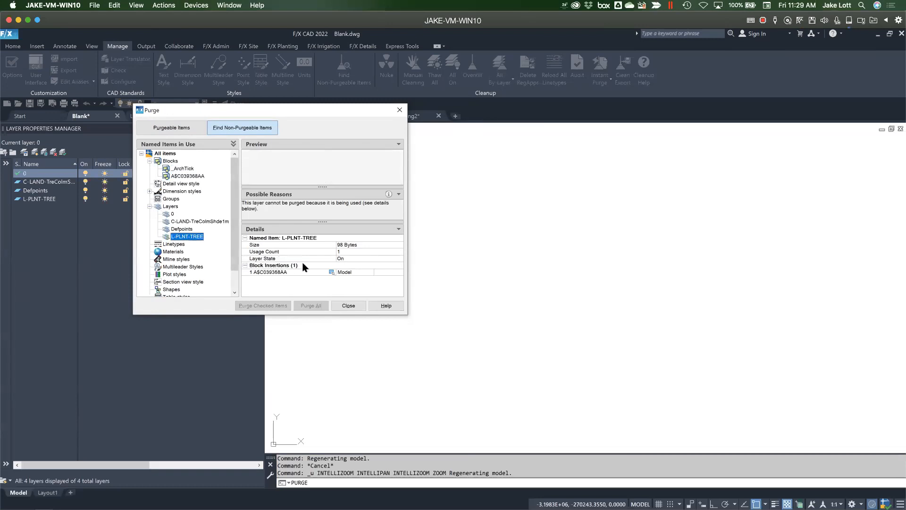
pyautogui.click(332, 272)
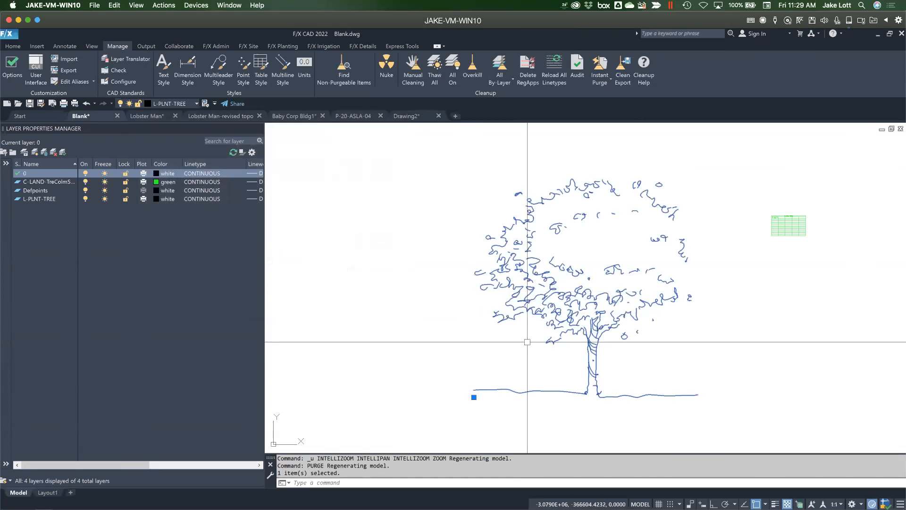
pyautogui.press('Delete')
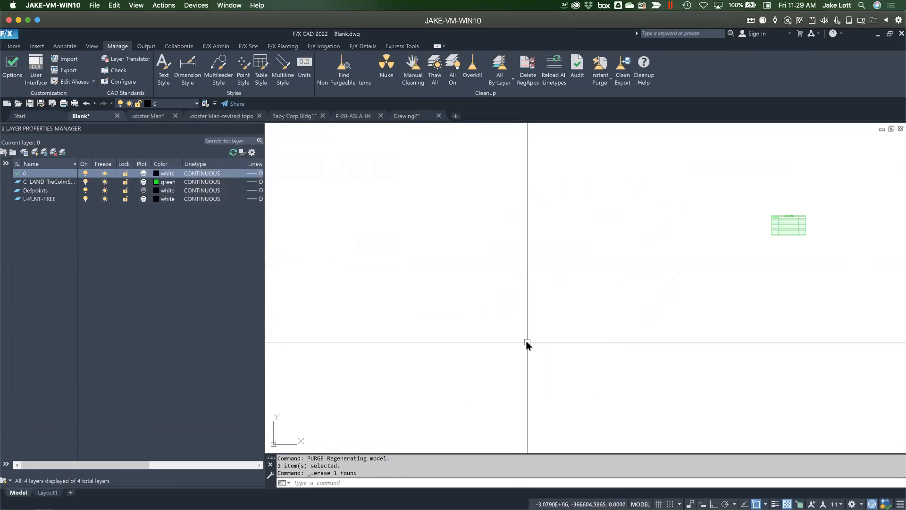
pyautogui.write('pu')
pyautogui.press('Return')
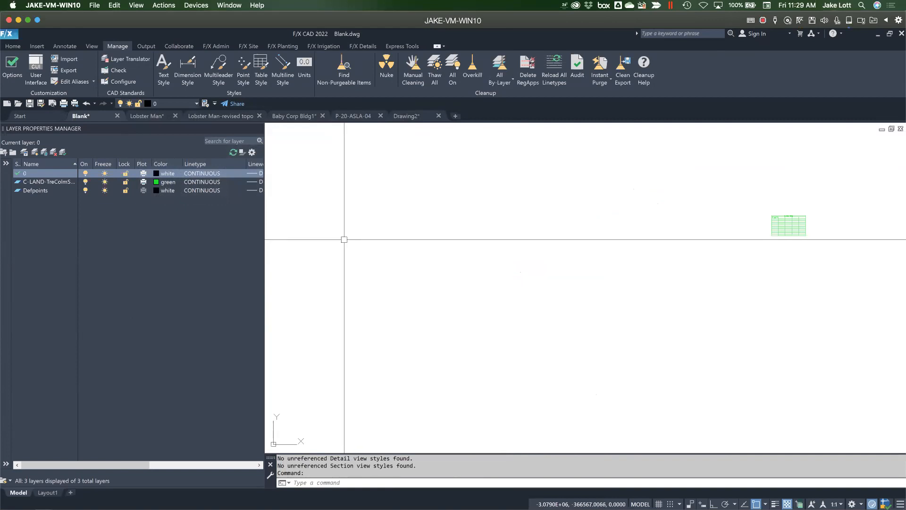
# Run PURGE and examine why the _ArchTick block and the table styles cannot be purged in the non-purgeable items view
pyautogui.write('ERASE')
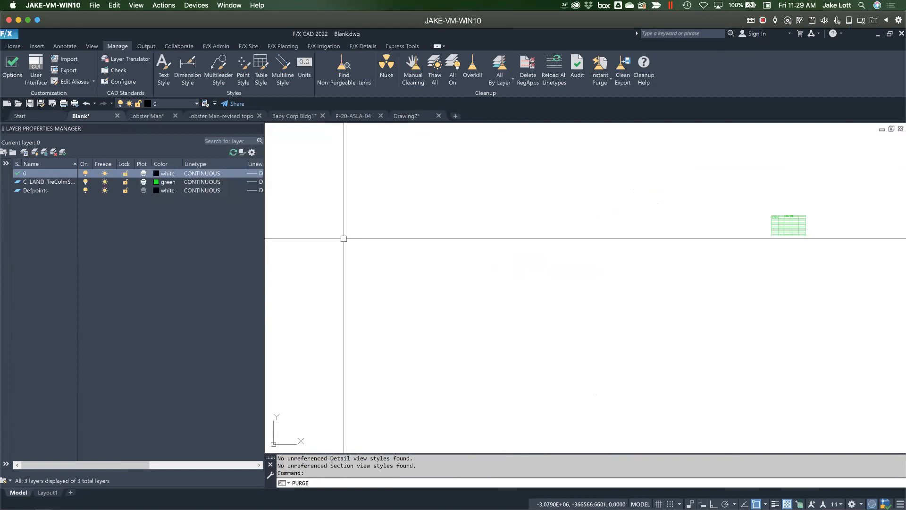
pyautogui.press('Return')
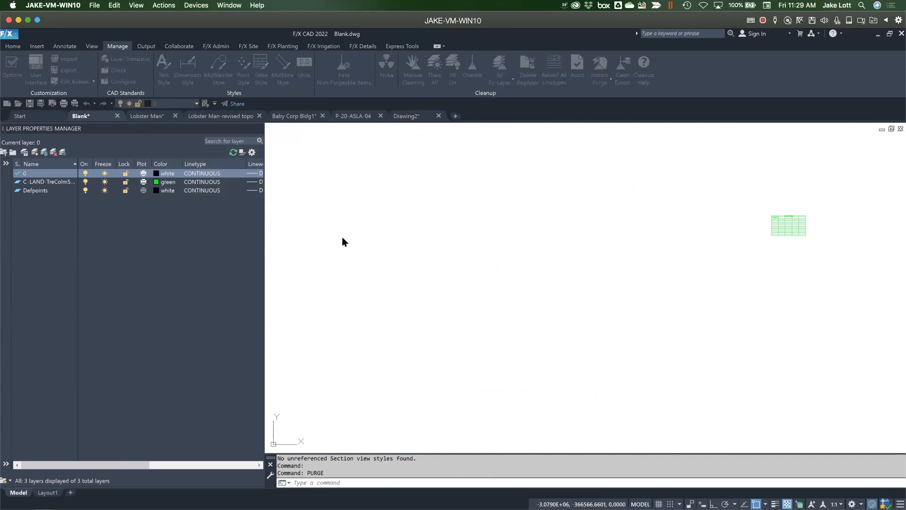
pyautogui.click(178, 168)
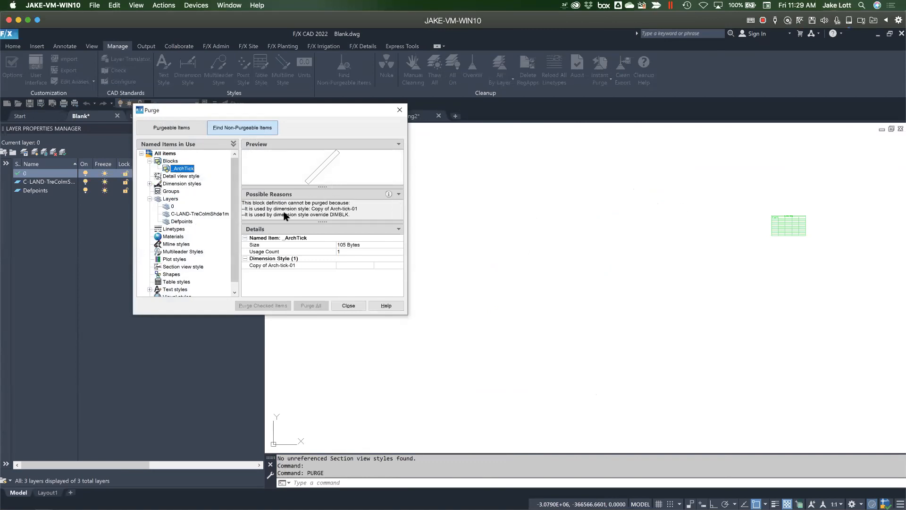
pyautogui.click(160, 282)
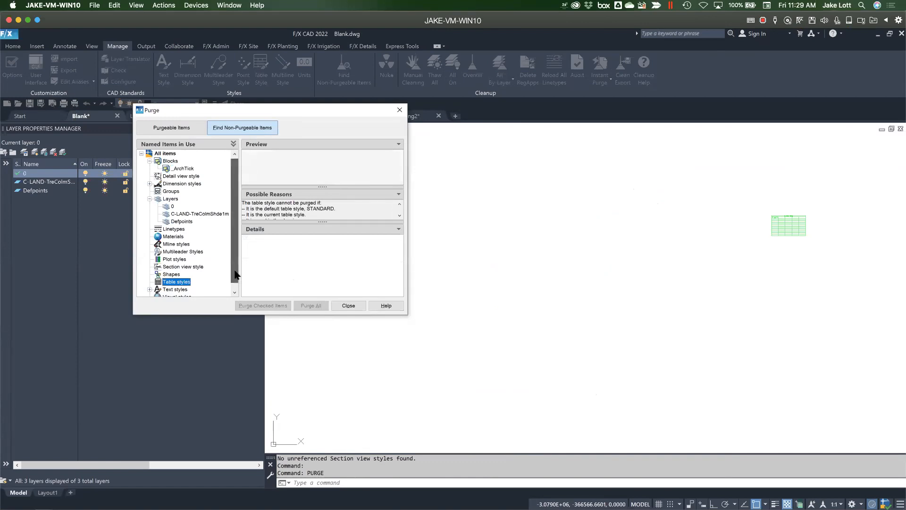
pyautogui.scroll(-1, 235, 274)
pyautogui.click(284, 217)
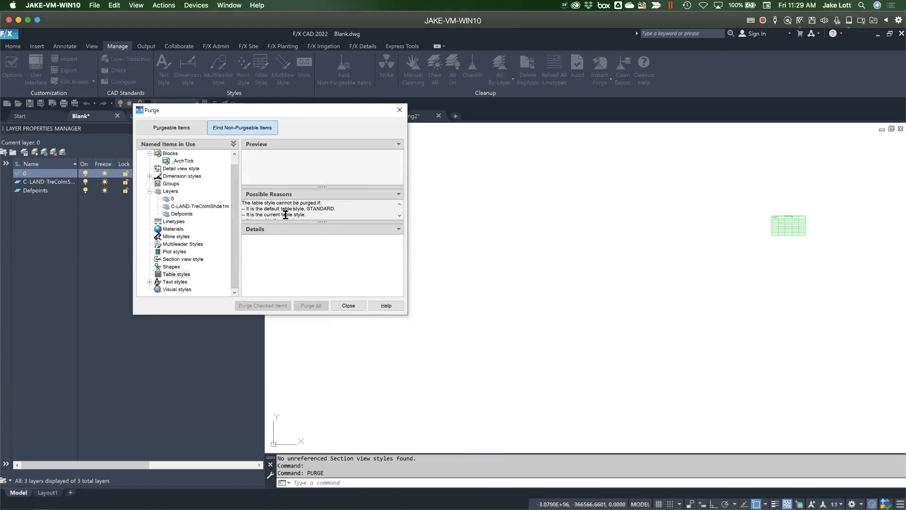
# Locate the table through layer C-LAND-TreColmShde1m's non-purgeable details, delete it, and purge the drawing
pyautogui.click(178, 207)
pyautogui.click(245, 266)
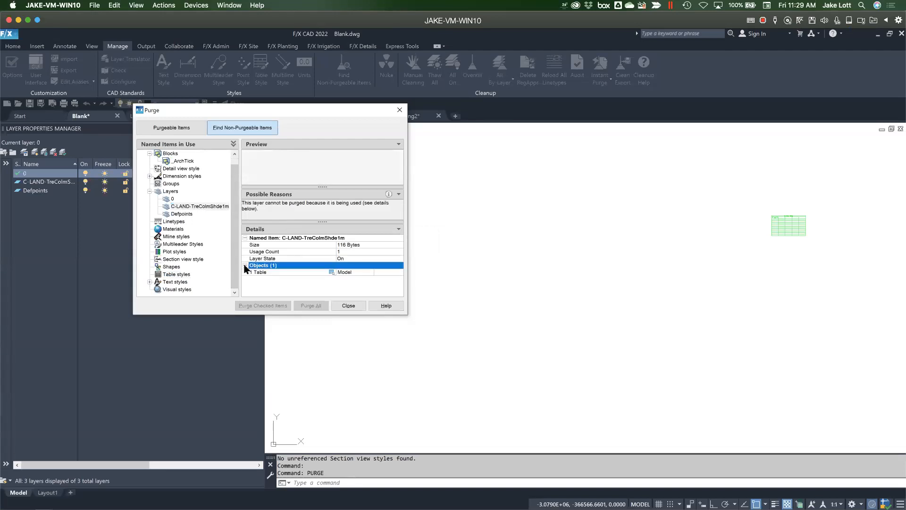
pyautogui.click(314, 273)
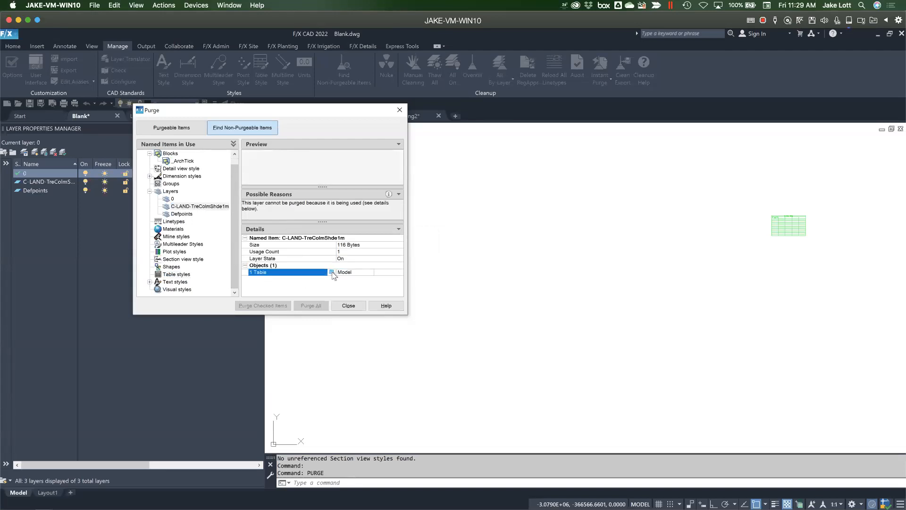
pyautogui.click(332, 271)
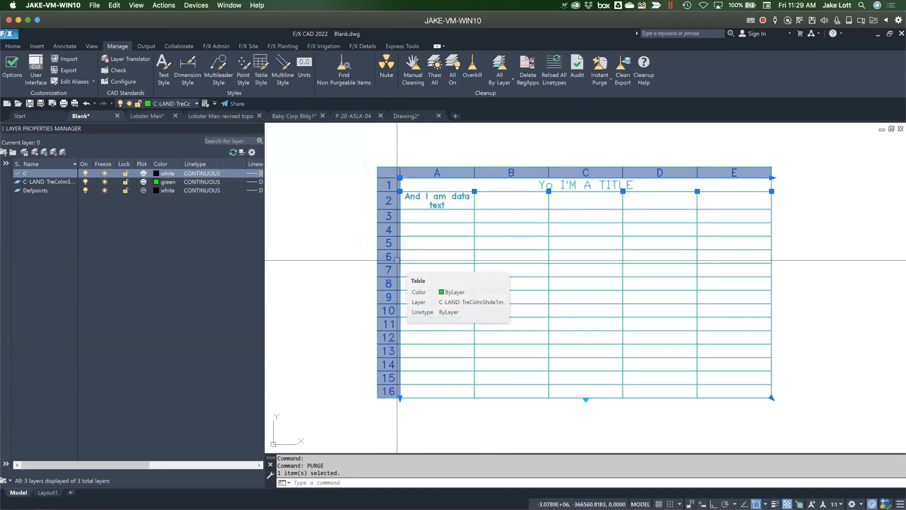
pyautogui.press('Delete')
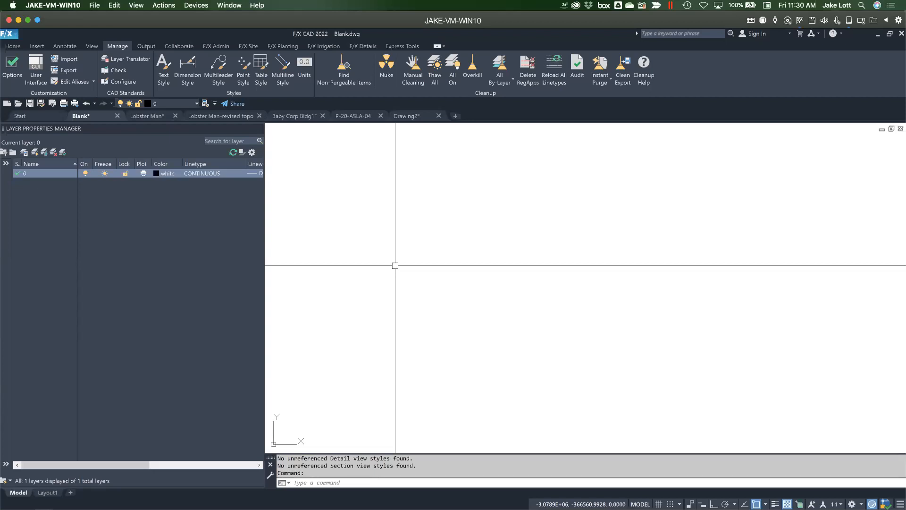
# Switch to the Lobster Man drawing and open the object properties with the PR command
pyautogui.click(148, 116)
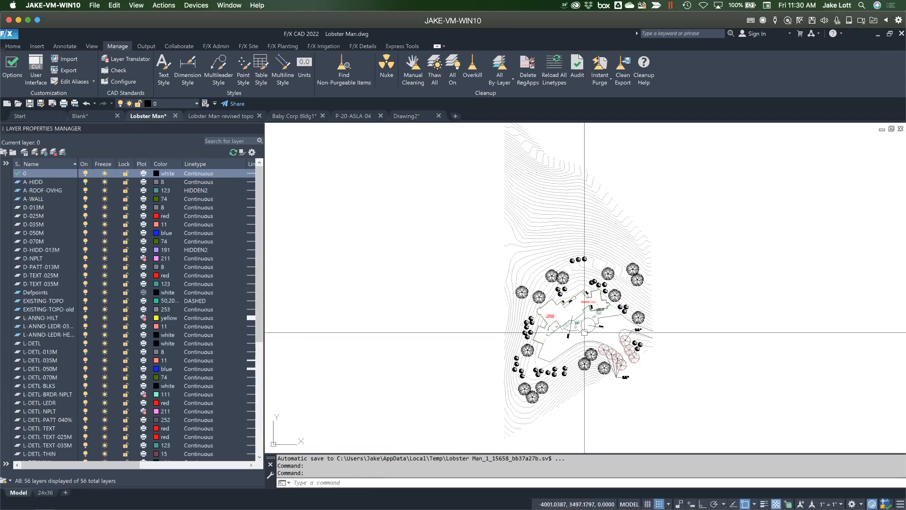
pyautogui.scroll(10, 584, 332)
pyautogui.scroll(-3, 584, 332)
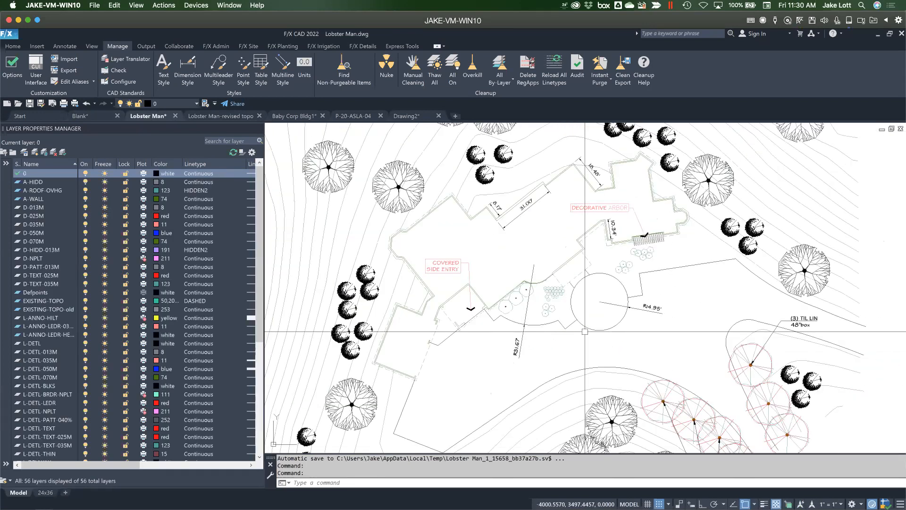
pyautogui.scroll(-5, 578, 335)
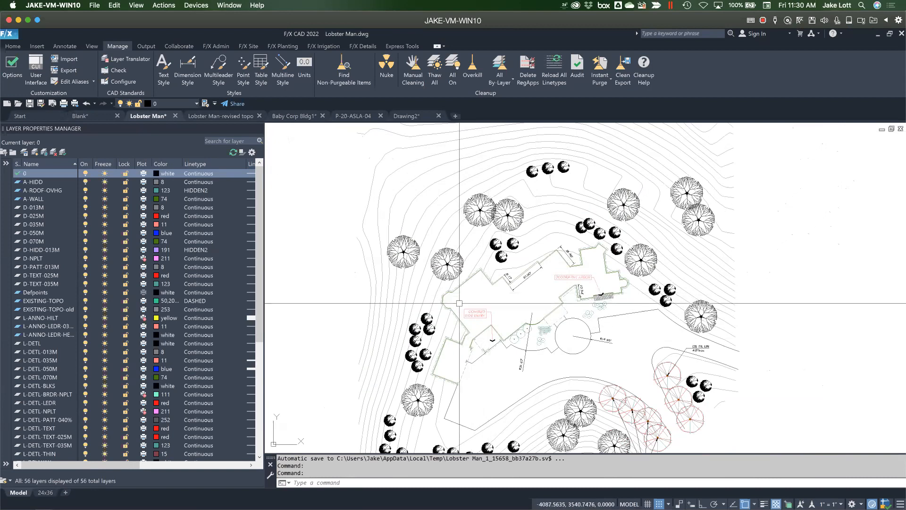
pyautogui.write('pr')
pyautogui.press('Return')
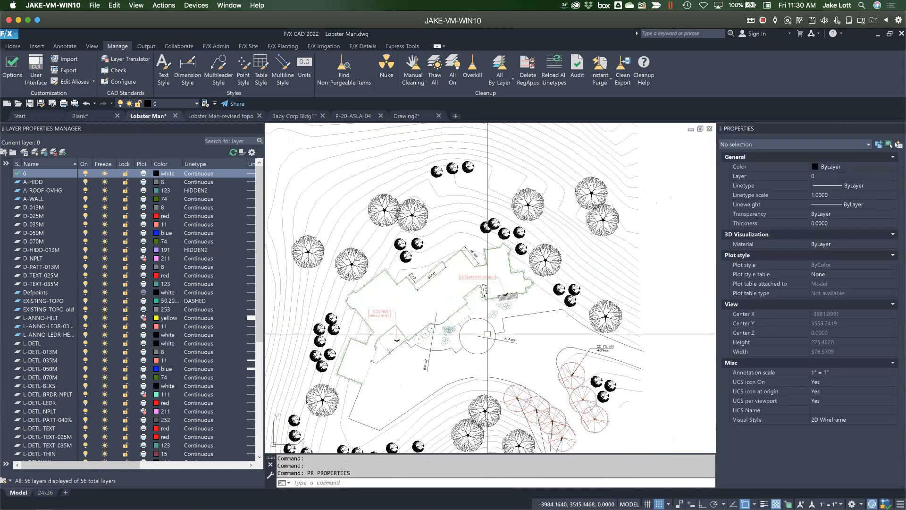
# Inspect the properties of a tree block east of the house and of an existing contour polyline, and clear the selection
pyautogui.click(544, 263)
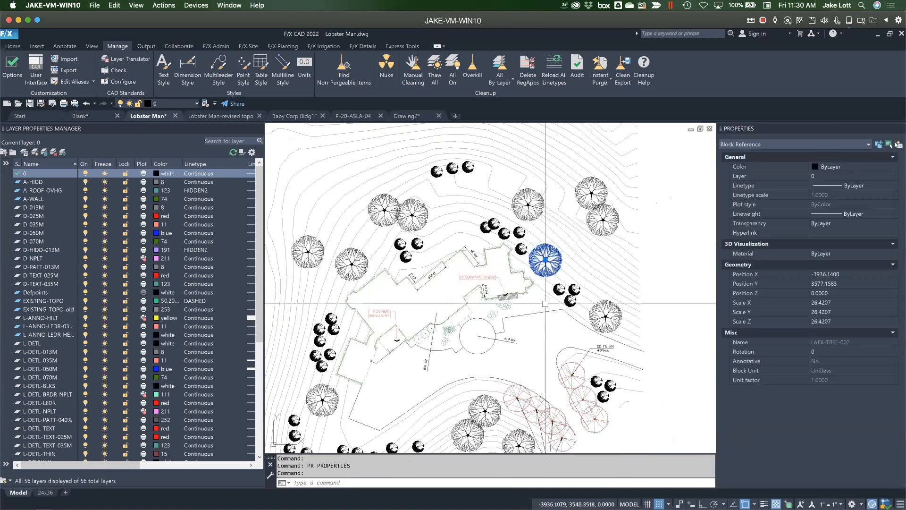
pyautogui.press('Escape')
pyautogui.click(592, 292)
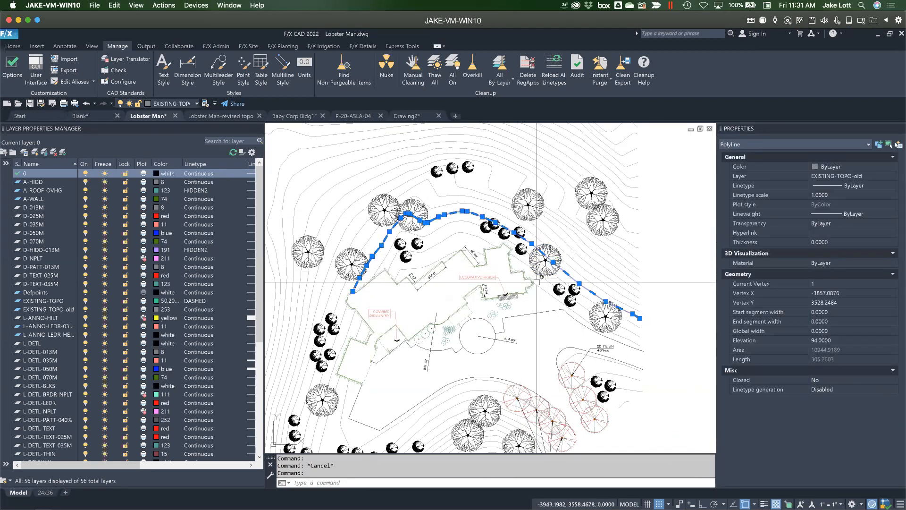
pyautogui.press('Escape')
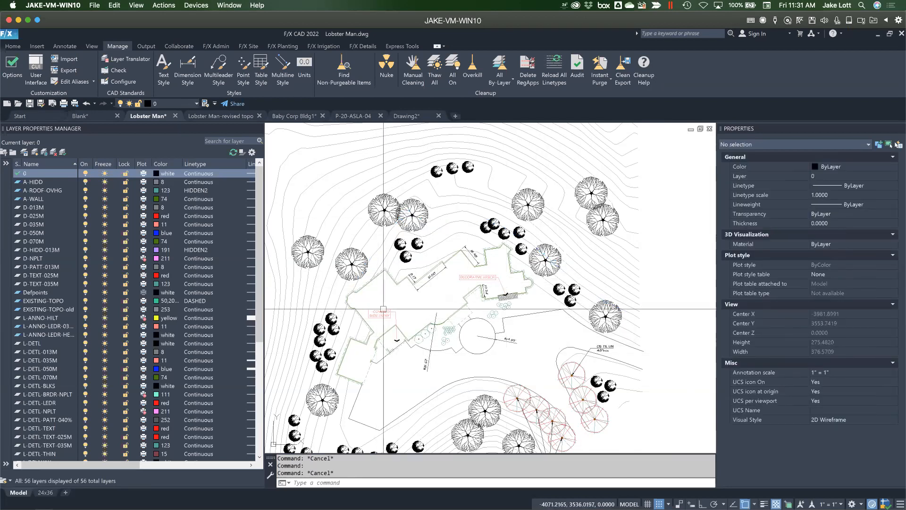
pyautogui.press('Escape')
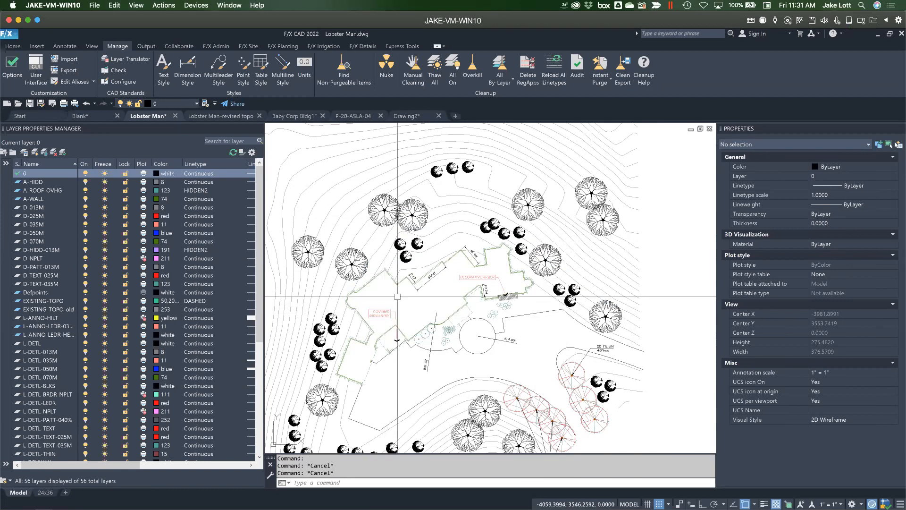
# Place single-line text reading "This is me" inside the house outline, using the CALLOUT TEXT style and 0 rotation
pyautogui.click(255, 46)
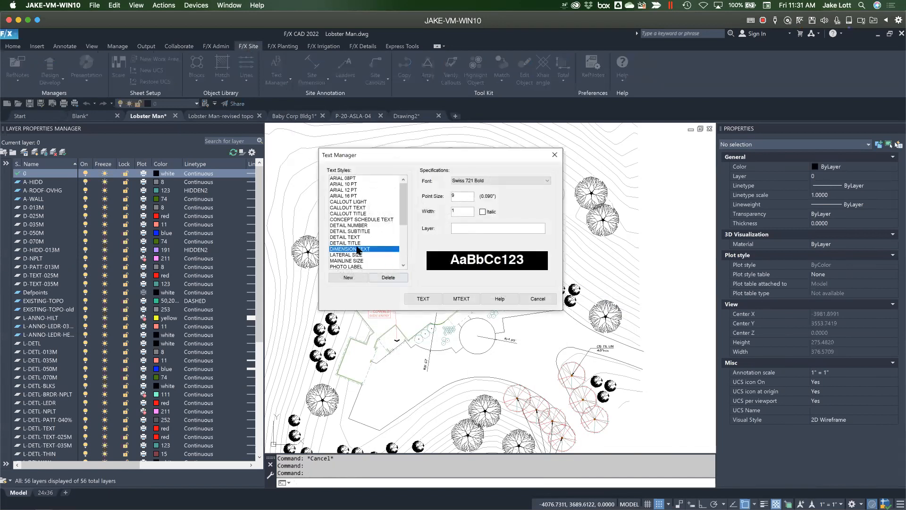
pyautogui.click(345, 207)
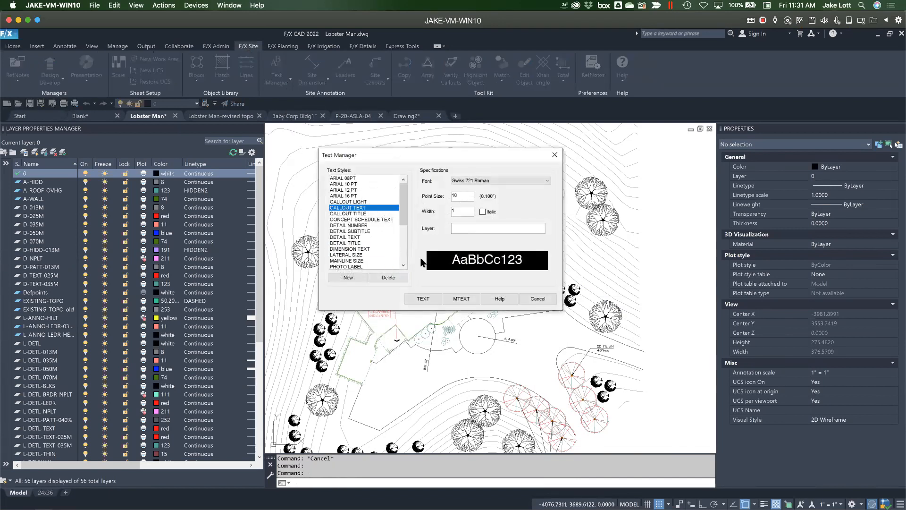
pyautogui.click(422, 299)
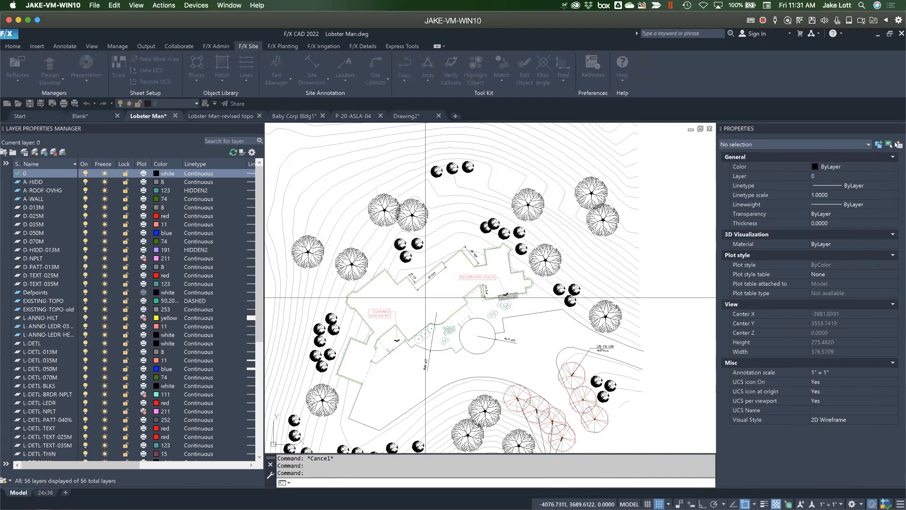
pyautogui.click(407, 307)
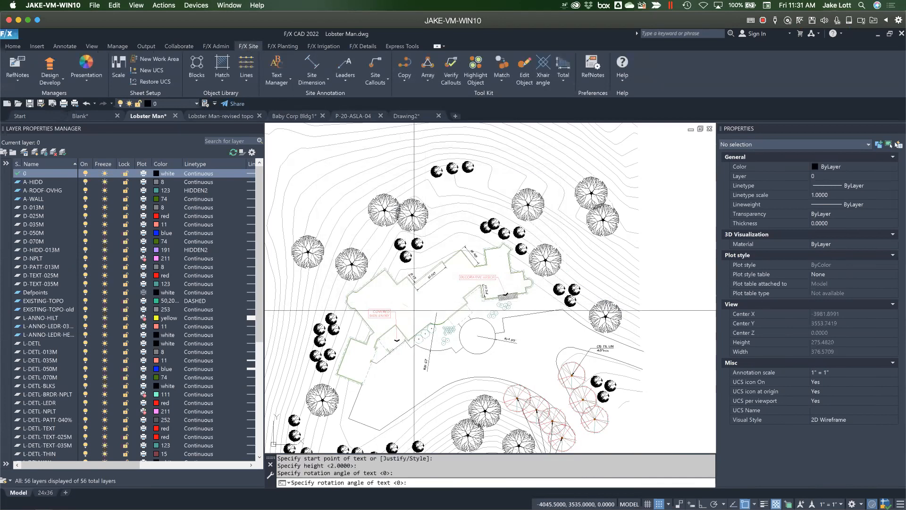
pyautogui.press('Return')
pyautogui.write('This is me')
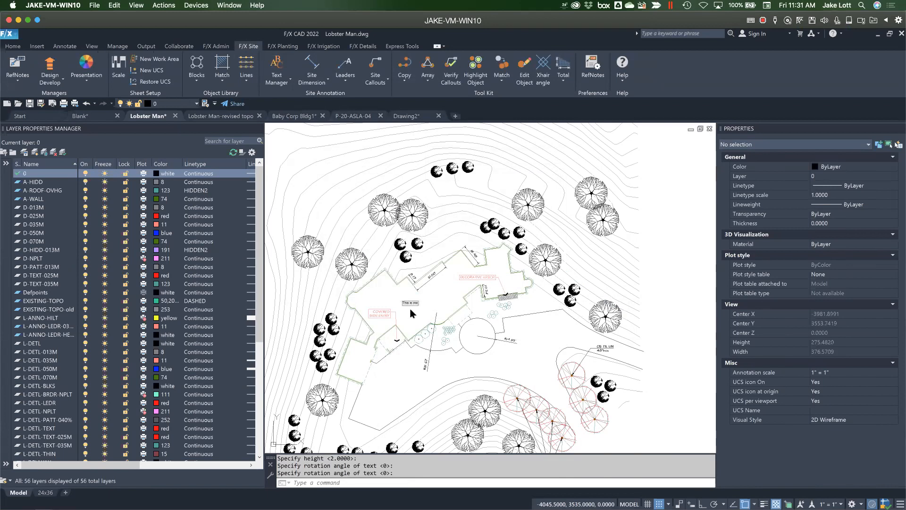
pyautogui.press('Return')
pyautogui.press('Return')
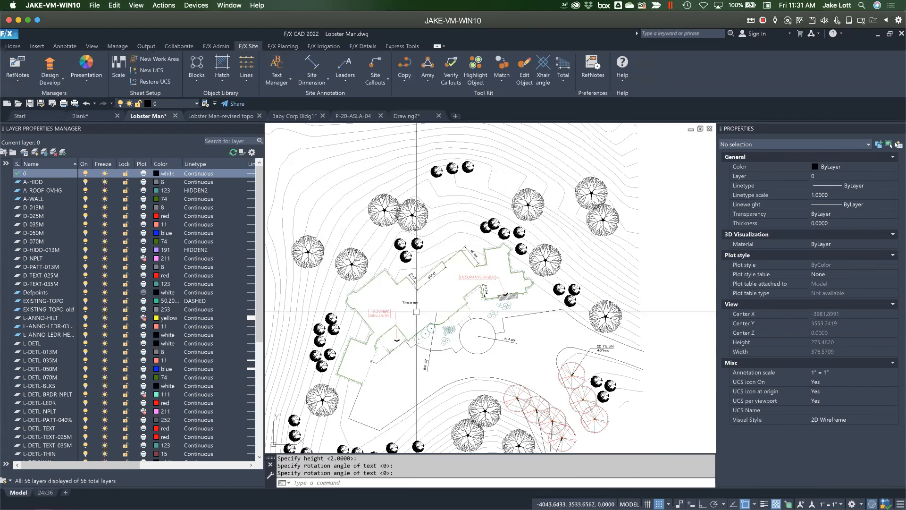
# Add multiline text reading "This is me" in the CALLOUT TEXT style beside the single-line text
pyautogui.click(276, 66)
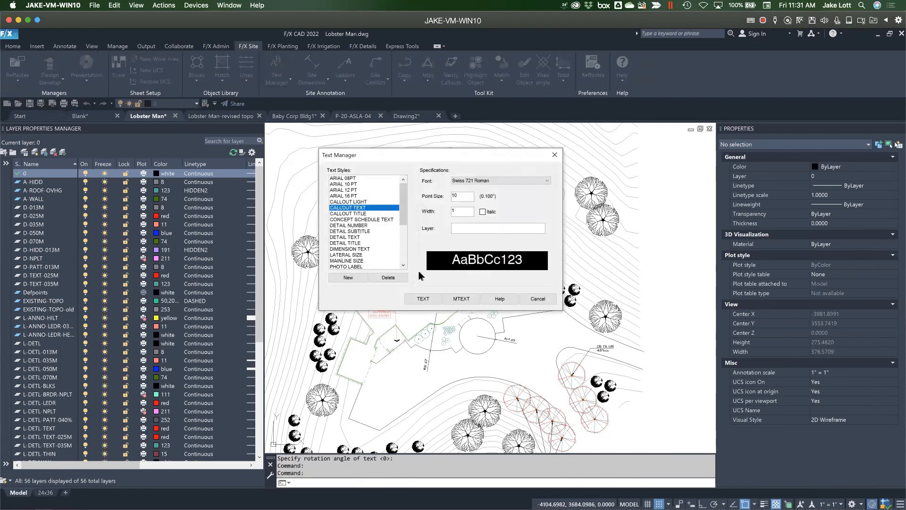
pyautogui.click(461, 299)
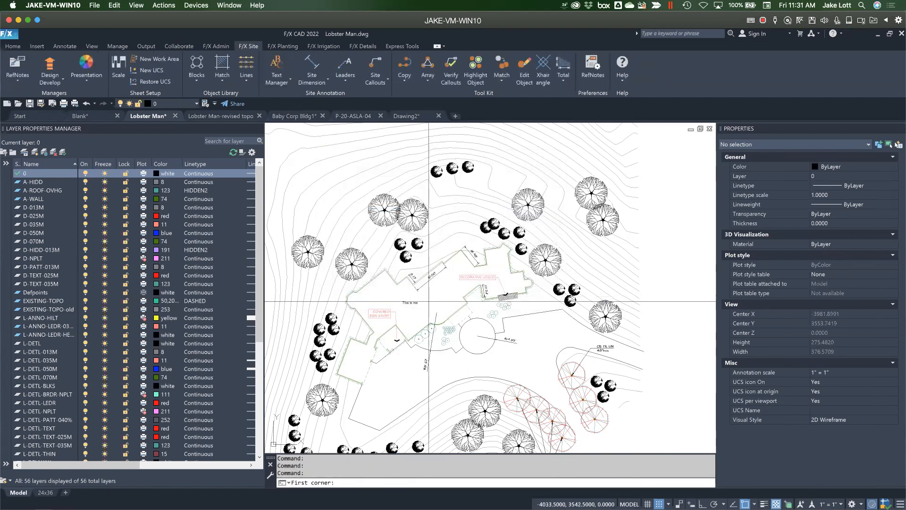
pyautogui.click(425, 299)
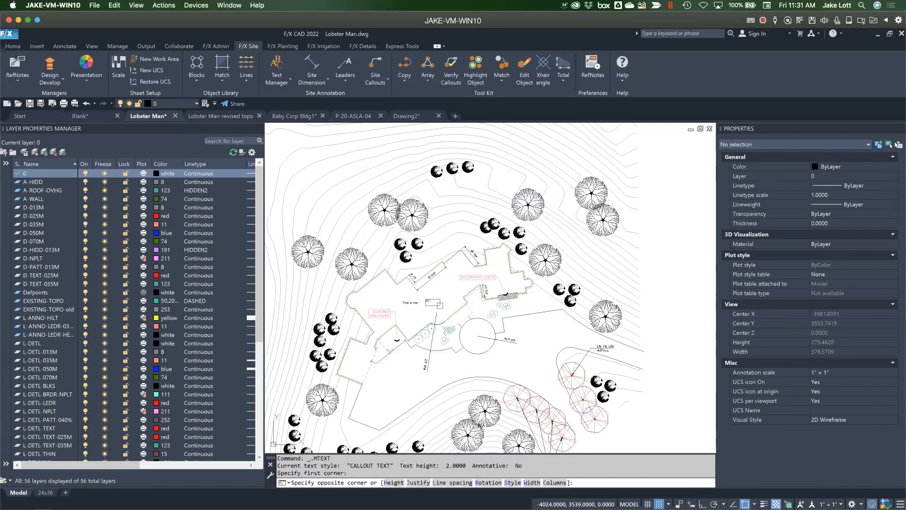
pyautogui.click(438, 308)
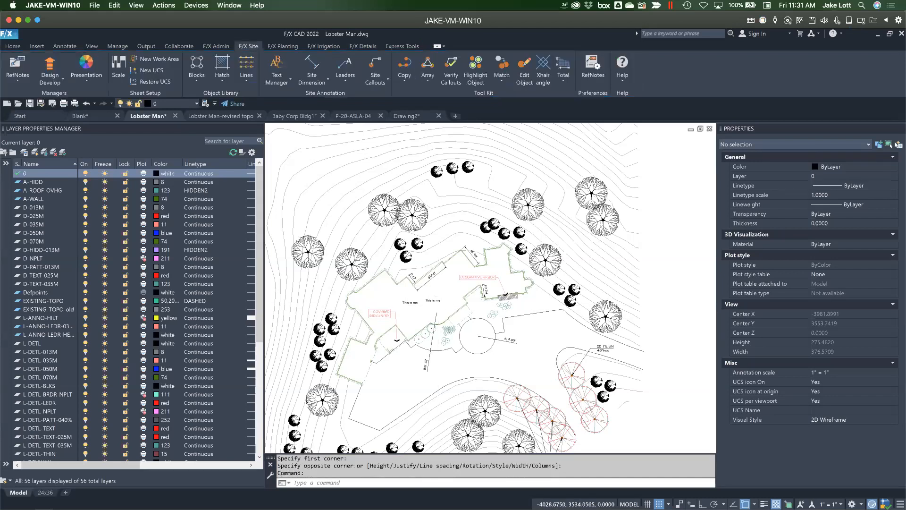
# Compare the object types and properties of the two "This is me" texts, selecting them together and individually
pyautogui.scroll(4, 439, 310)
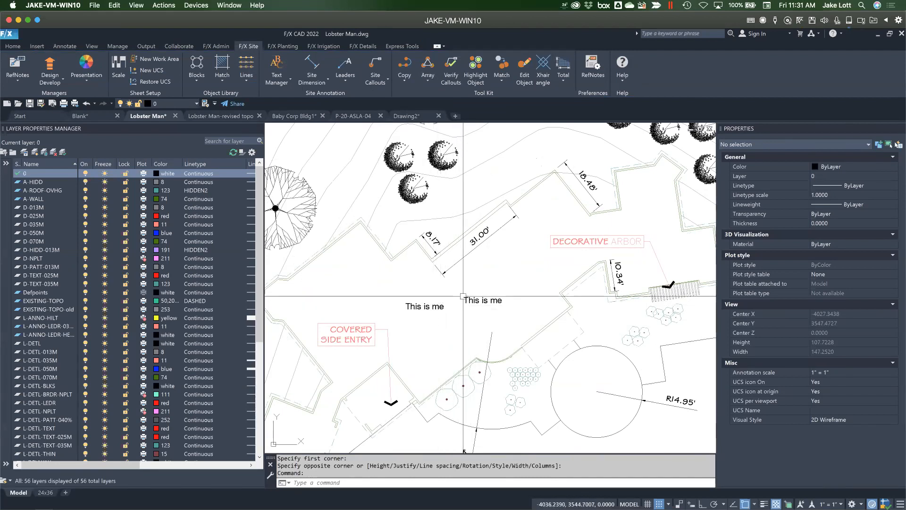
pyautogui.click(434, 306)
pyautogui.press('Escape')
pyautogui.click(472, 299)
pyautogui.click(423, 310)
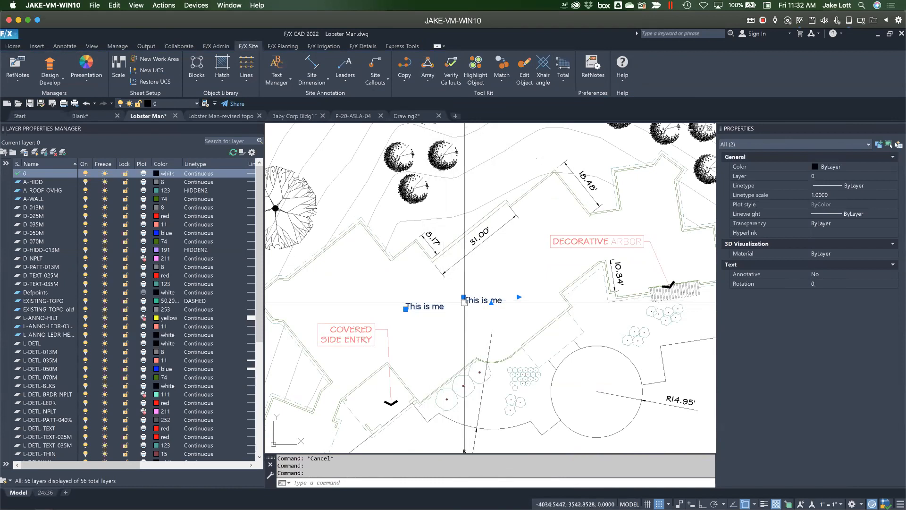
pyautogui.press('Escape')
pyautogui.click(426, 307)
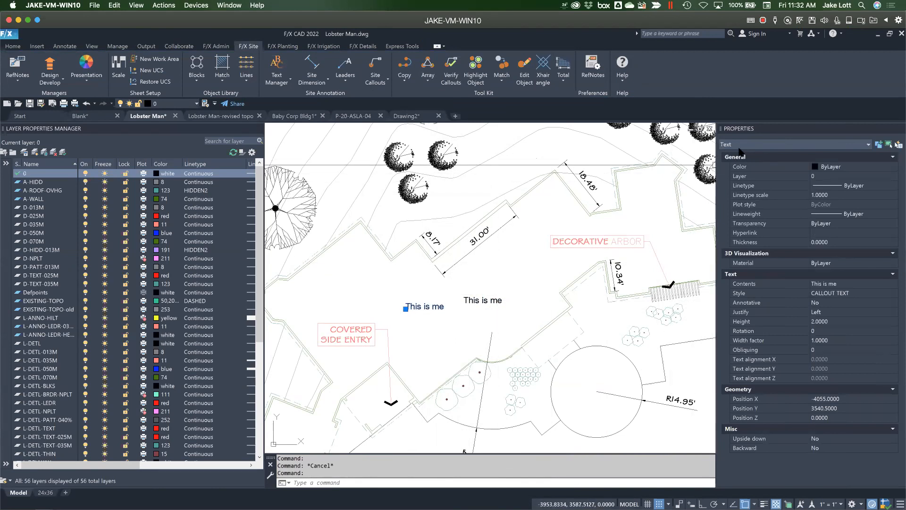
pyautogui.click(476, 301)
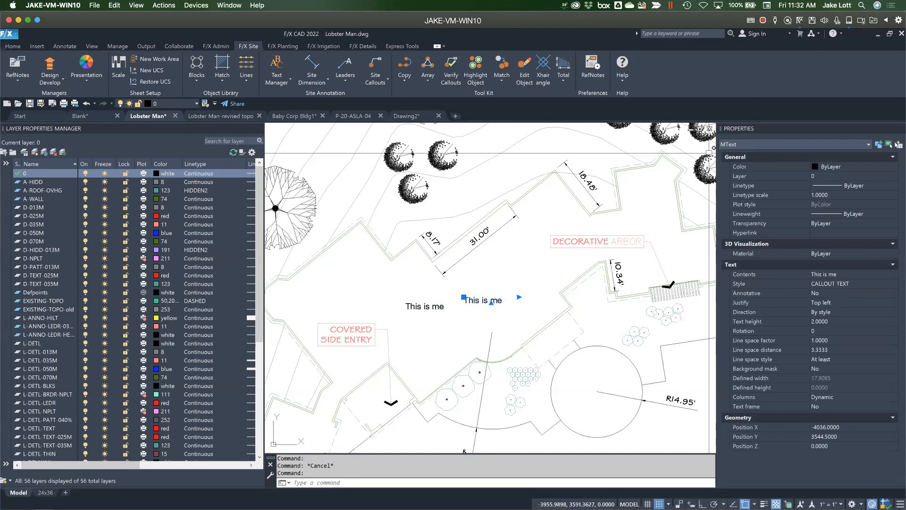
pyautogui.press('Escape')
# Inspect the properties of the 31.00' aligned dimension and the DECORATIVE ARBOR multileader, and view the two "This is me" texts up close
pyautogui.click(479, 244)
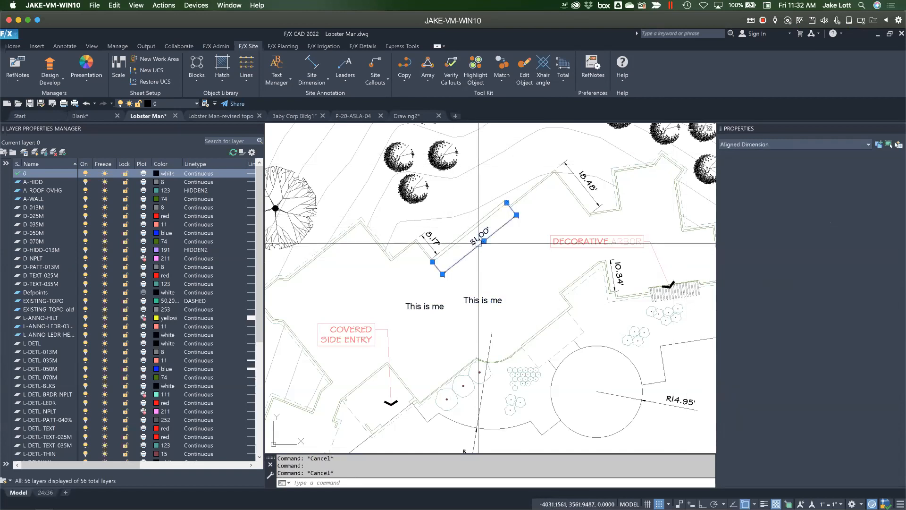
pyautogui.press('Escape')
pyautogui.click(556, 240)
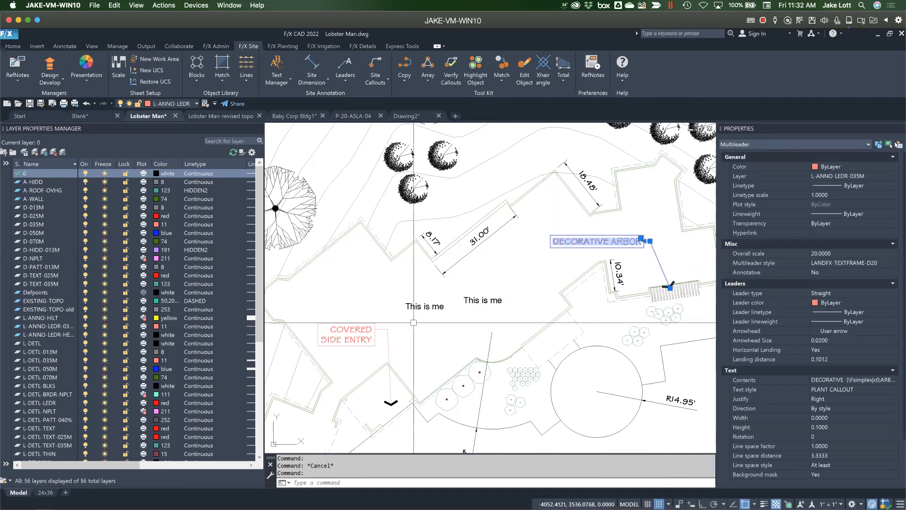
pyautogui.moveTo(371, 336)
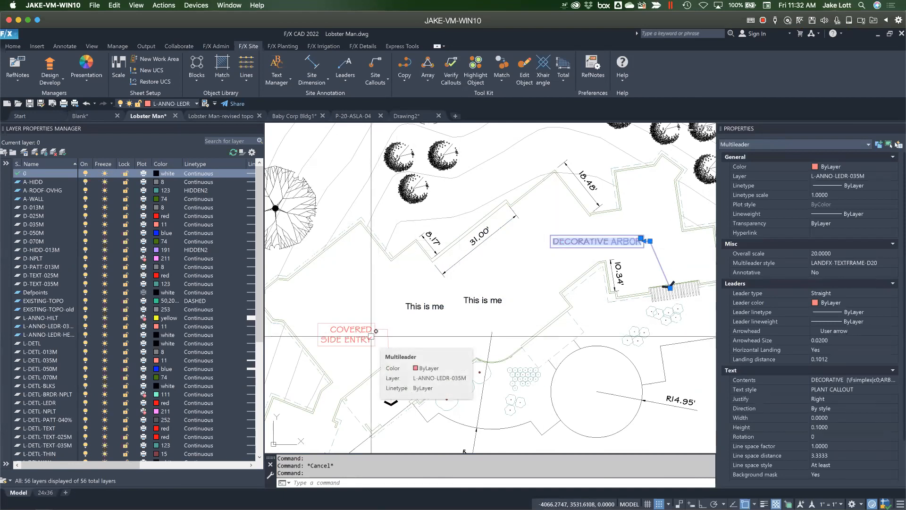
pyautogui.scroll(4, 424, 322)
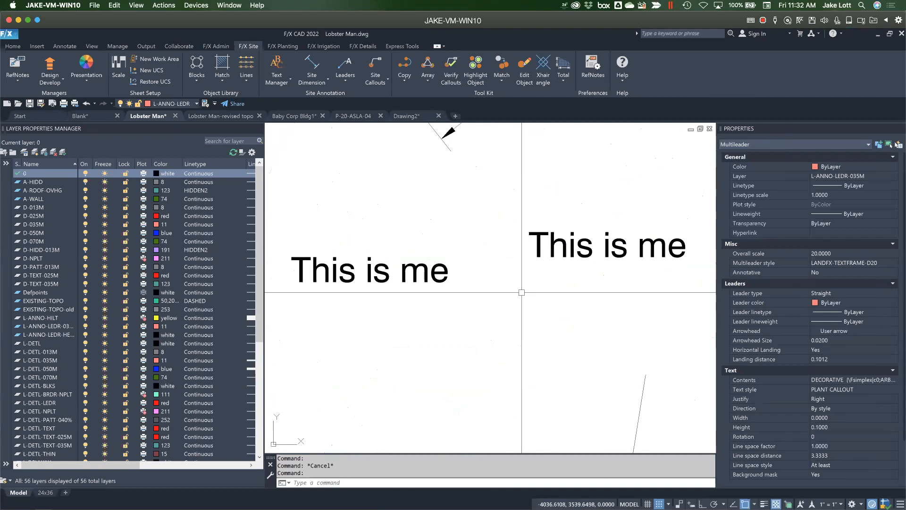
# Inspect the properties of the house wall polyline and the 10.34' aligned dimension near the DECORATIVE ARBOR callout
pyautogui.scroll(-4, 521, 293)
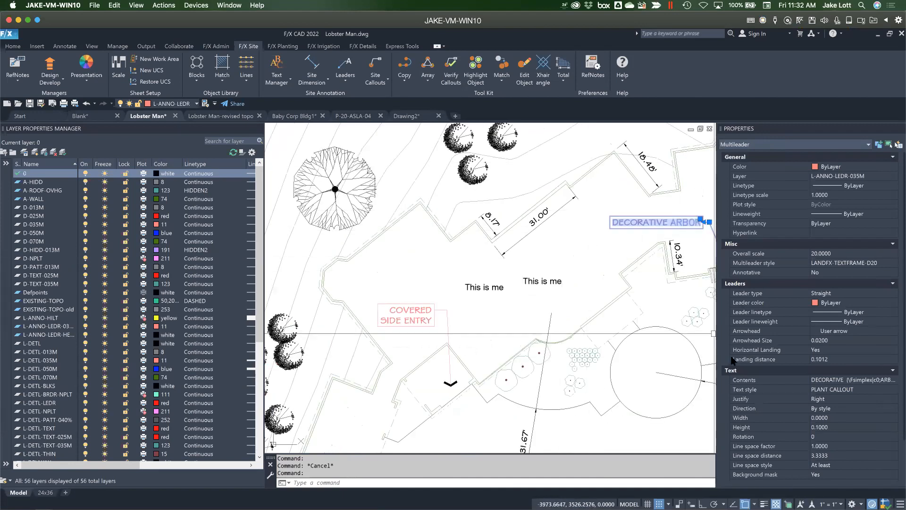
pyautogui.moveTo(574, 316); pyautogui.dragTo(405, 316, button='middle')
pyautogui.press('Escape')
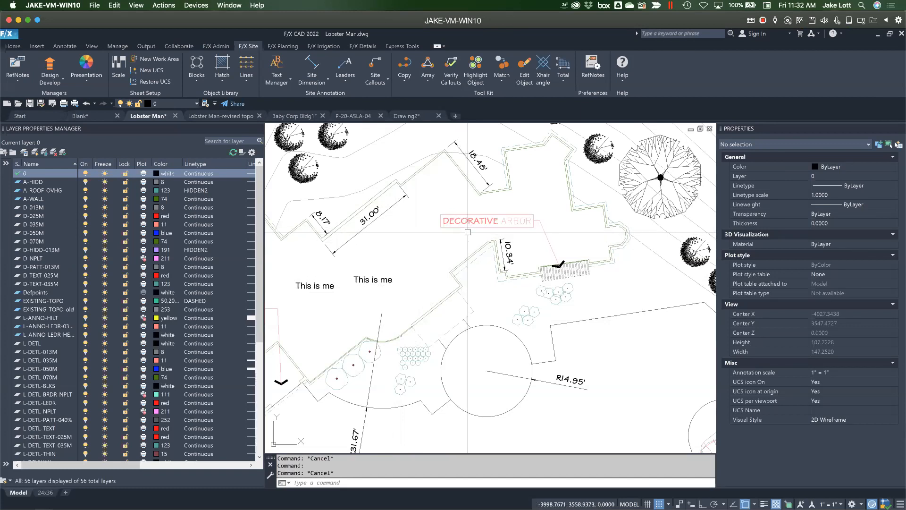
pyautogui.click(465, 258)
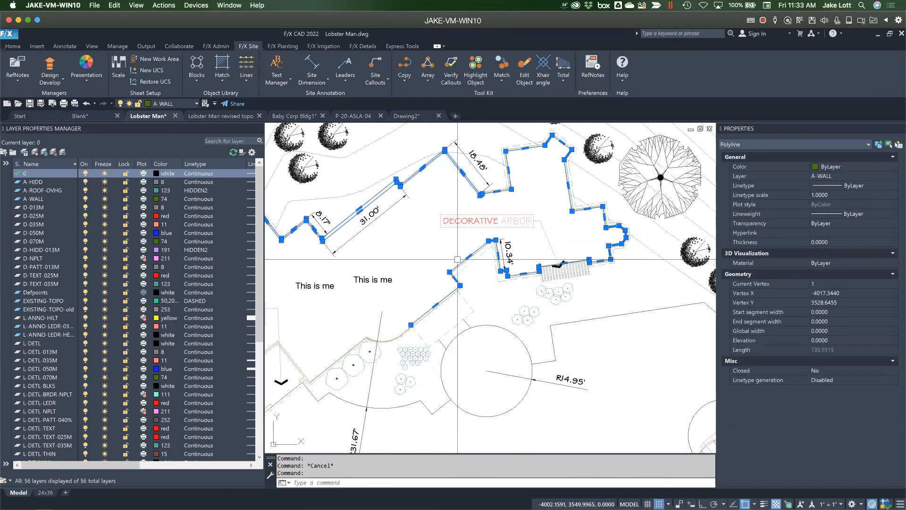
pyautogui.press('Escape')
pyautogui.click(501, 243)
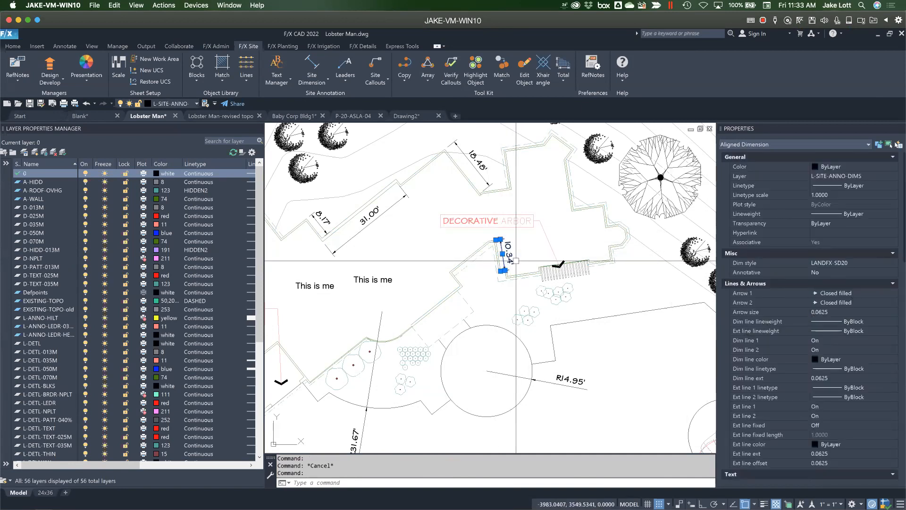
pyautogui.press('Escape')
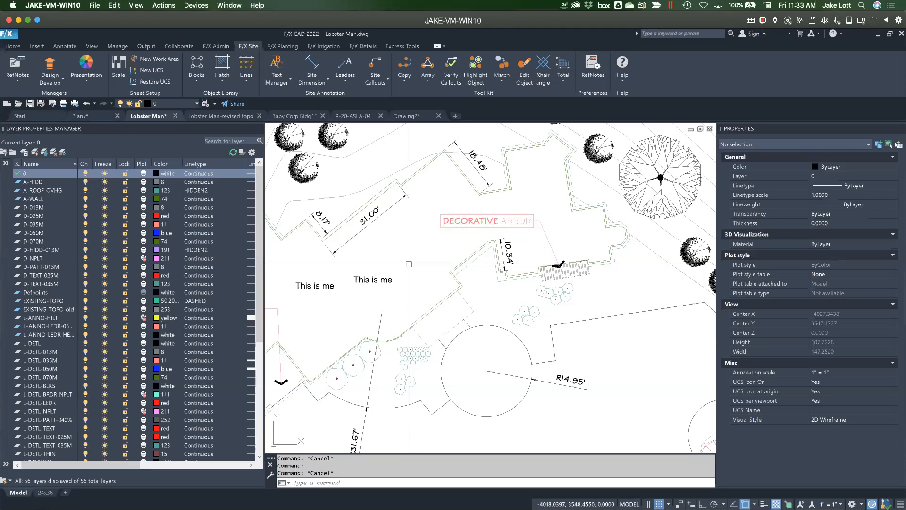
pyautogui.moveTo(409, 264); pyautogui.dragTo(483, 330, button='middle')
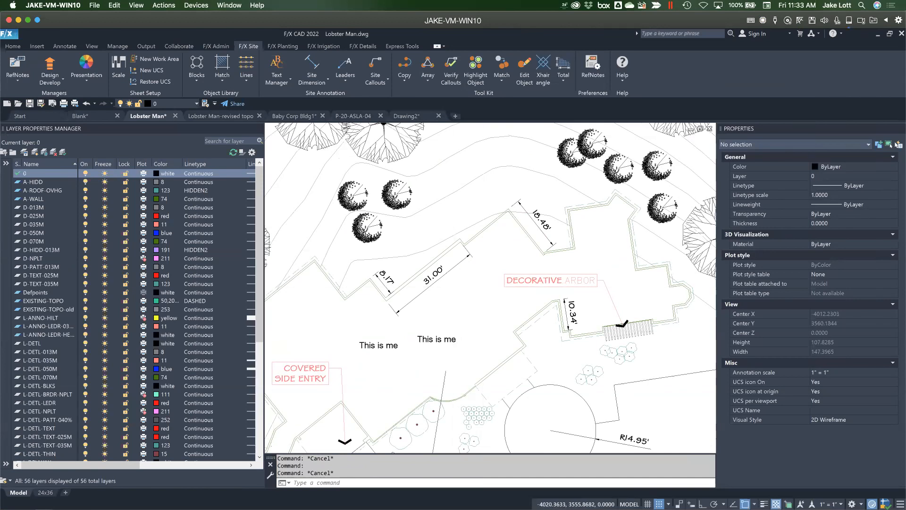
pyautogui.scroll(-2, 472, 330)
pyautogui.moveTo(472, 330)
pyautogui.mouseDown(button='middle')
pyautogui.moveTo(447, 311)
pyautogui.moveTo(423, 320)
pyautogui.mouseUp(button='middle')
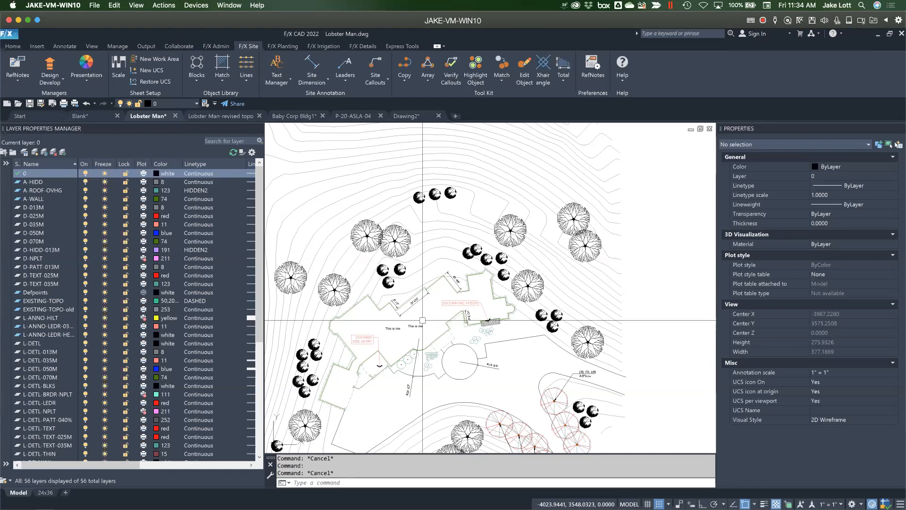
pyautogui.moveTo(453, 312); pyautogui.dragTo(479, 303, button='middle')
pyautogui.scroll(-2, 429, 327)
pyautogui.scroll(2, 424, 327)
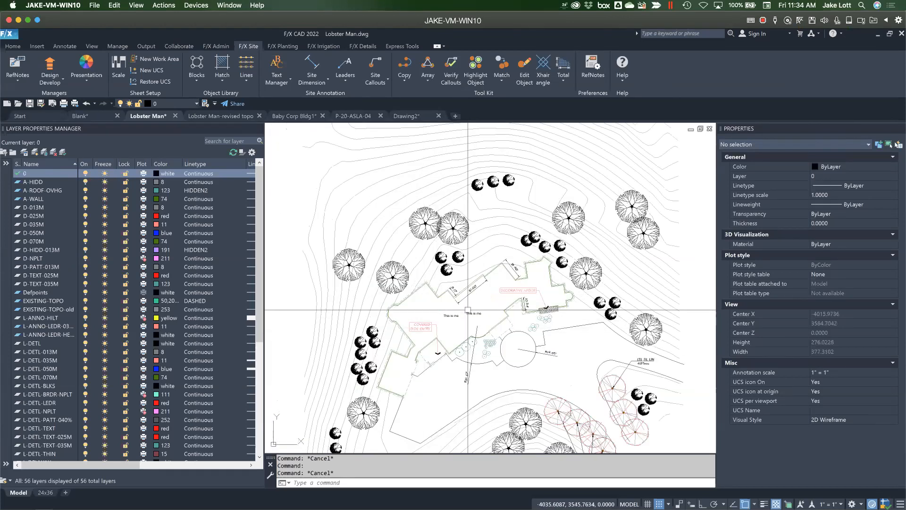
# Compare the properties of the 8.17' and 31.00' aligned dimensions, the DECORATIVE ARBOR multileader and the multiline "This is me" text
pyautogui.scroll(4, 481, 300)
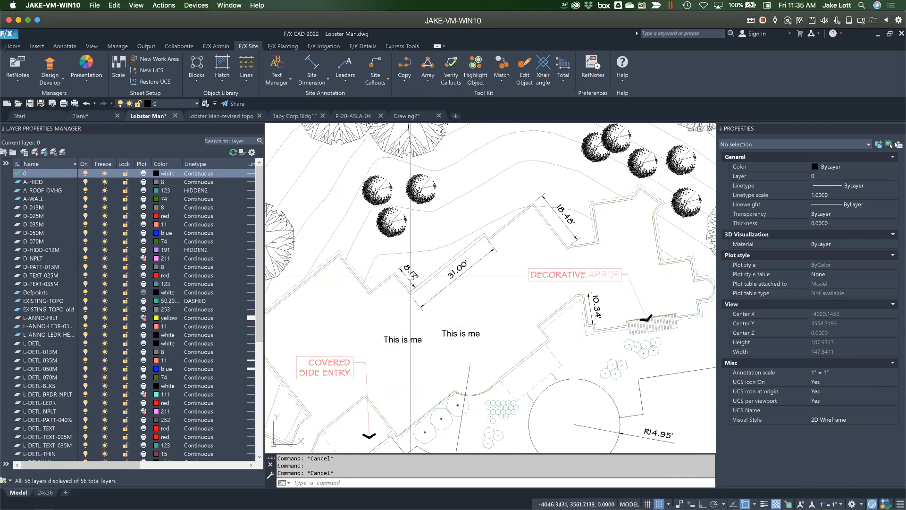
pyautogui.click(410, 277)
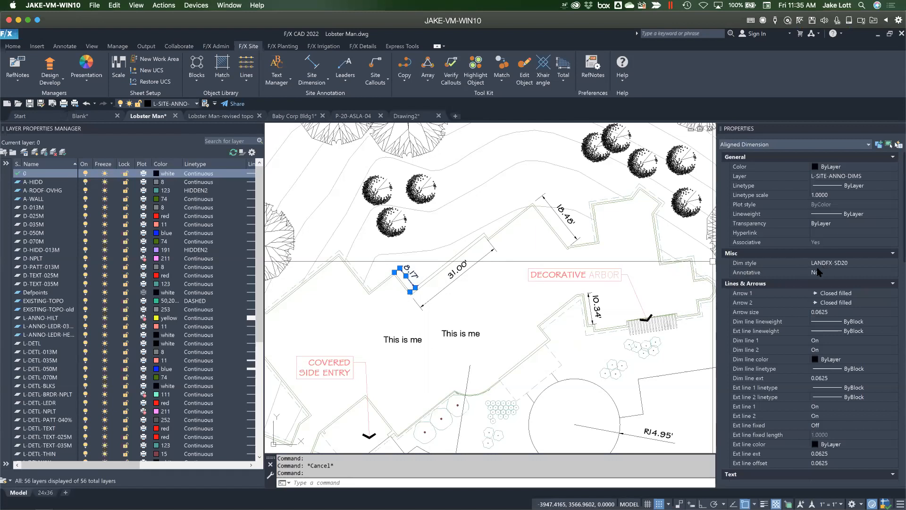
pyautogui.press('Escape')
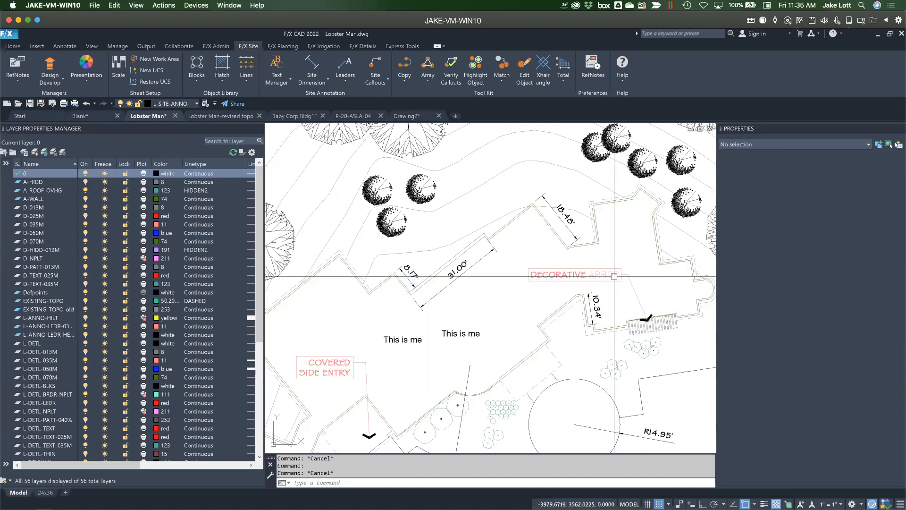
pyautogui.click(609, 275)
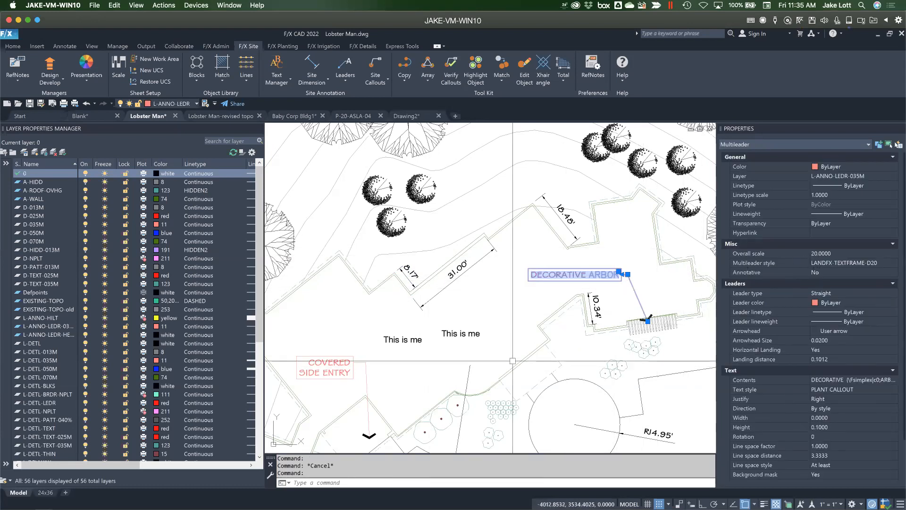
pyautogui.press('Escape')
pyautogui.click(463, 331)
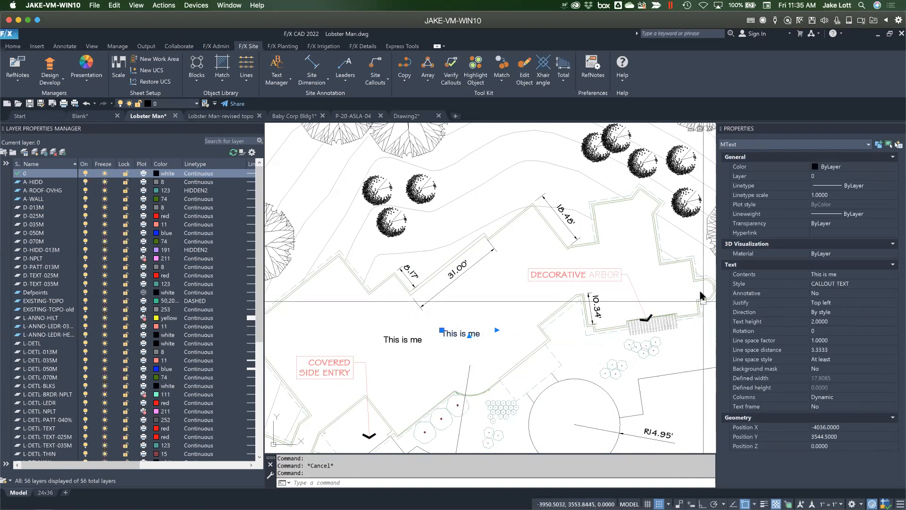
pyautogui.press('Escape')
pyautogui.click(573, 275)
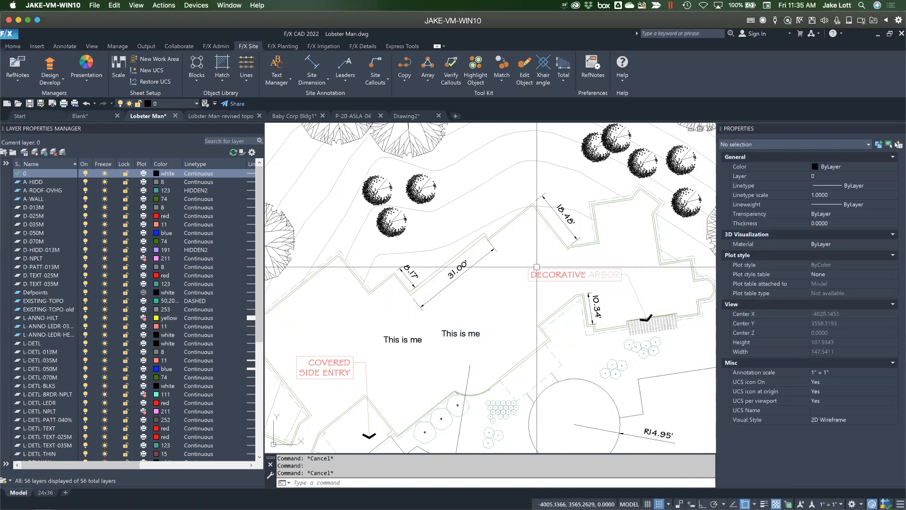
pyautogui.press('Escape')
pyautogui.click(470, 267)
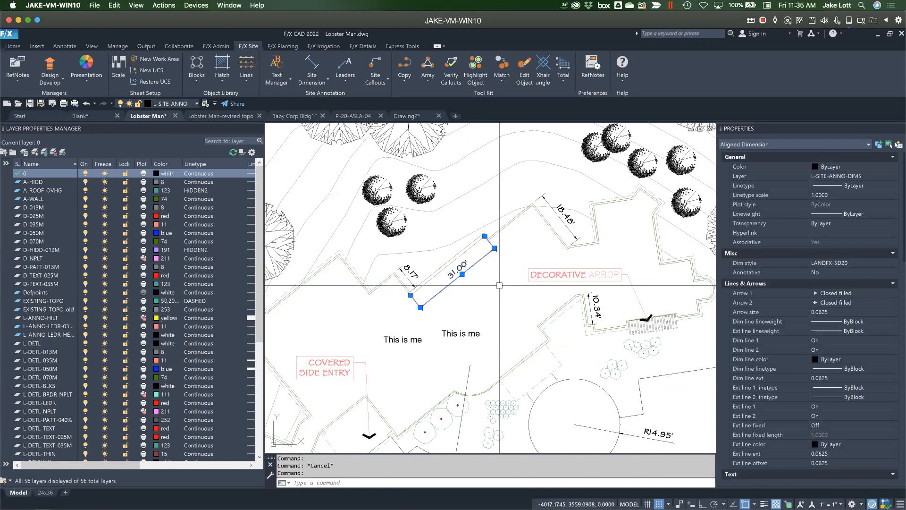
pyautogui.press('Escape')
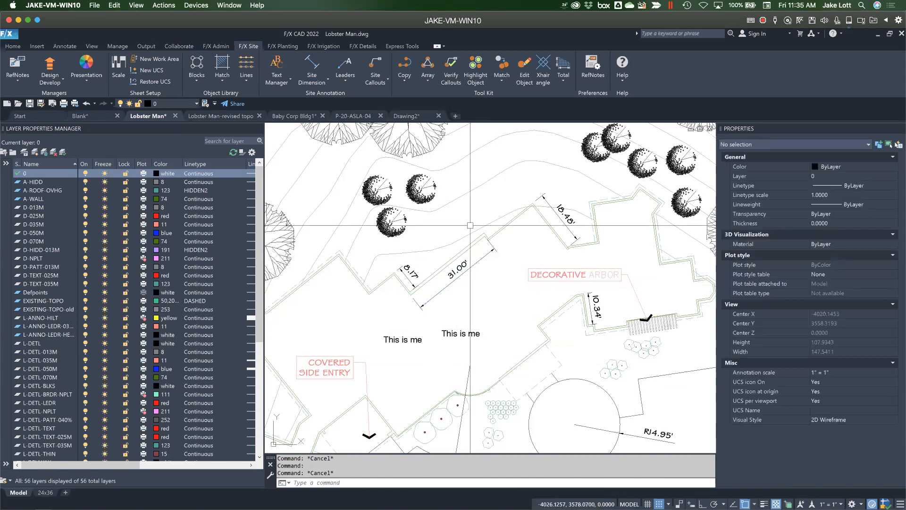
# Modify the LANDFX-SD20 dimension style to use Architectural tick for the first and second arrowheads
pyautogui.click(119, 47)
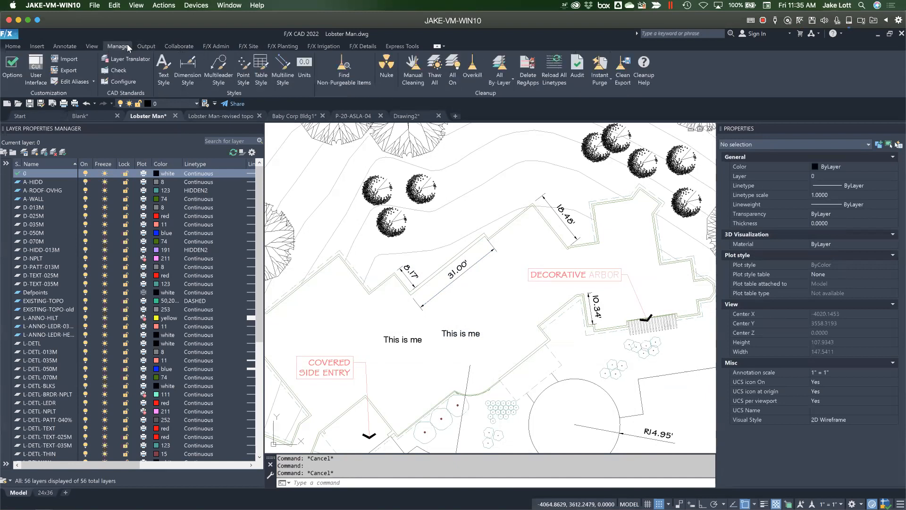
pyautogui.click(182, 68)
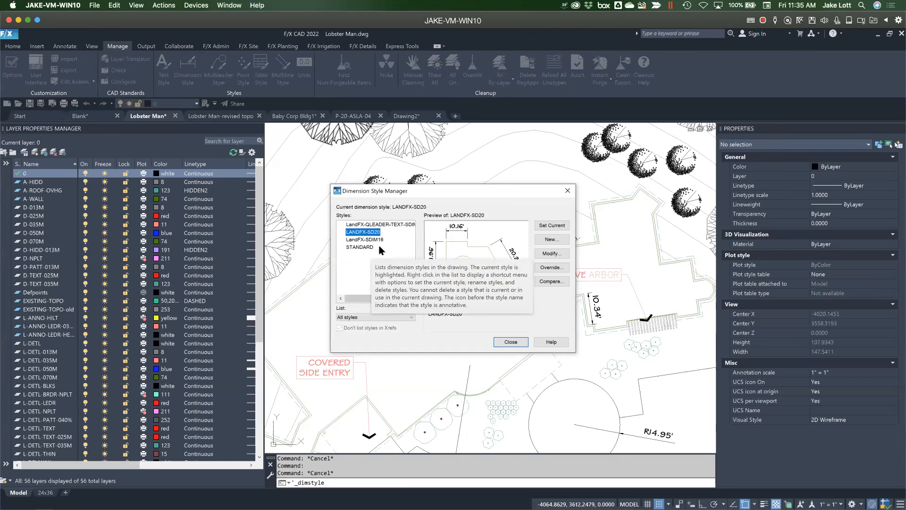
pyautogui.moveTo(387, 191); pyautogui.dragTo(105, 129)
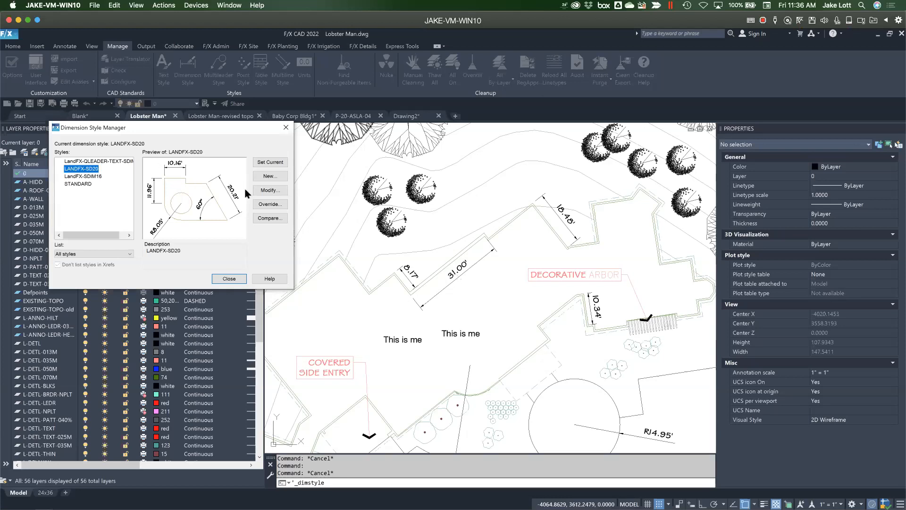
pyautogui.click(267, 190)
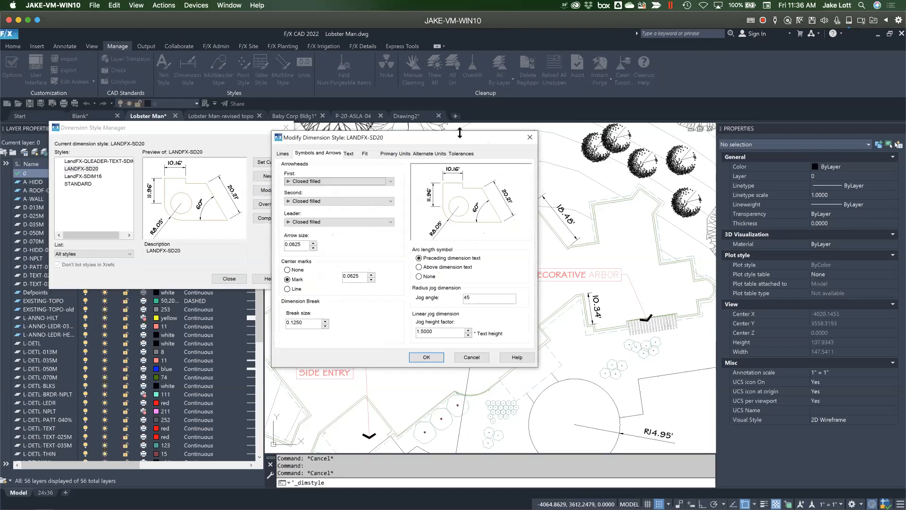
pyautogui.moveTo(443, 140); pyautogui.dragTo(320, 124)
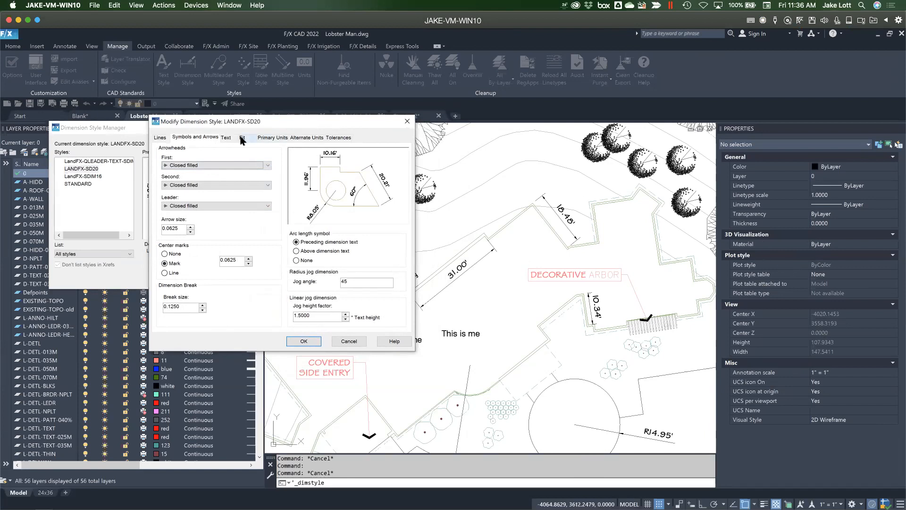
pyautogui.click(234, 165)
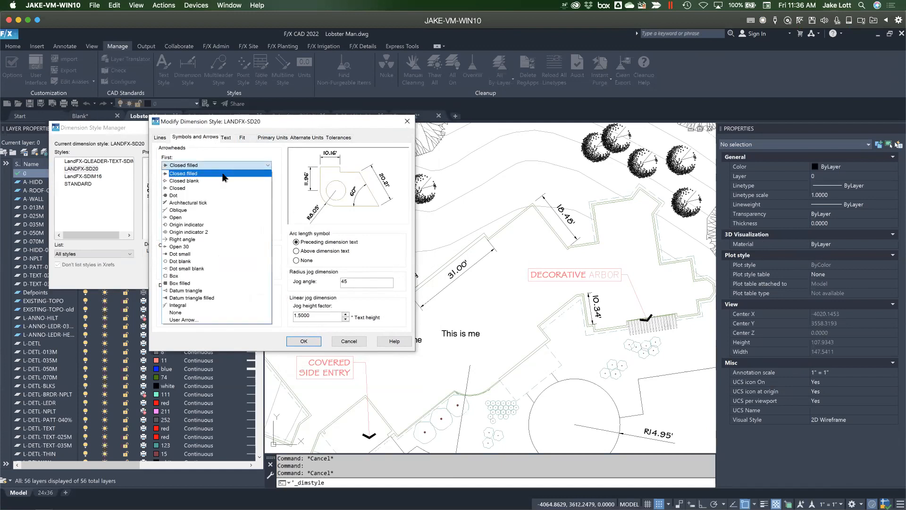
pyautogui.click(187, 203)
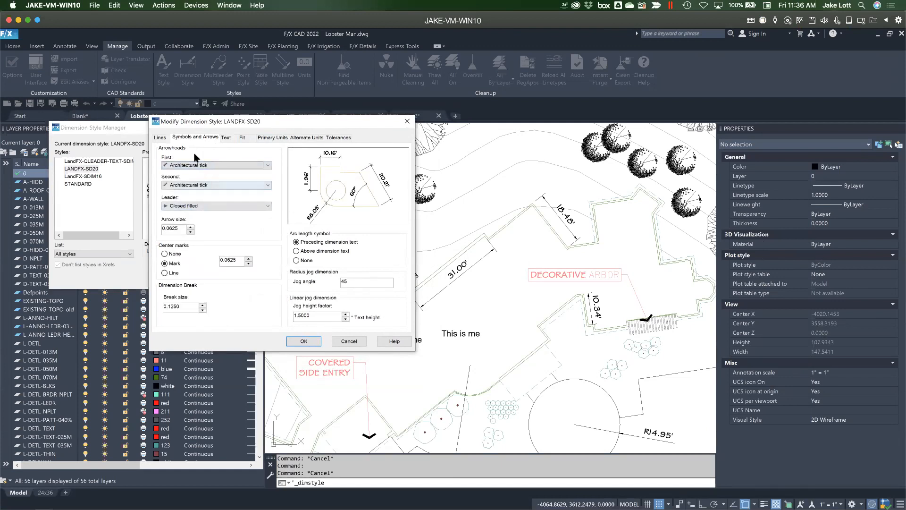
# Set the text style of the LANDFX-SD20 dimension style to DIMENSION TEXT
pyautogui.click(225, 138)
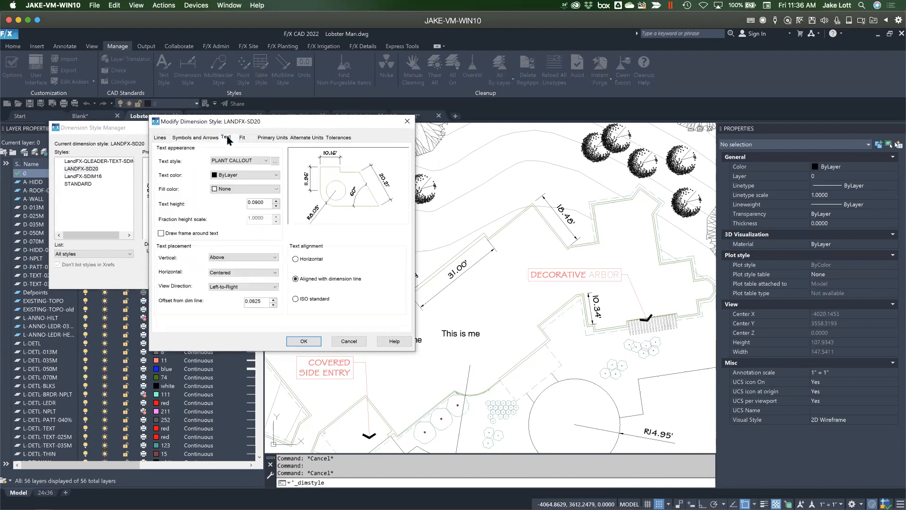
pyautogui.click(217, 161)
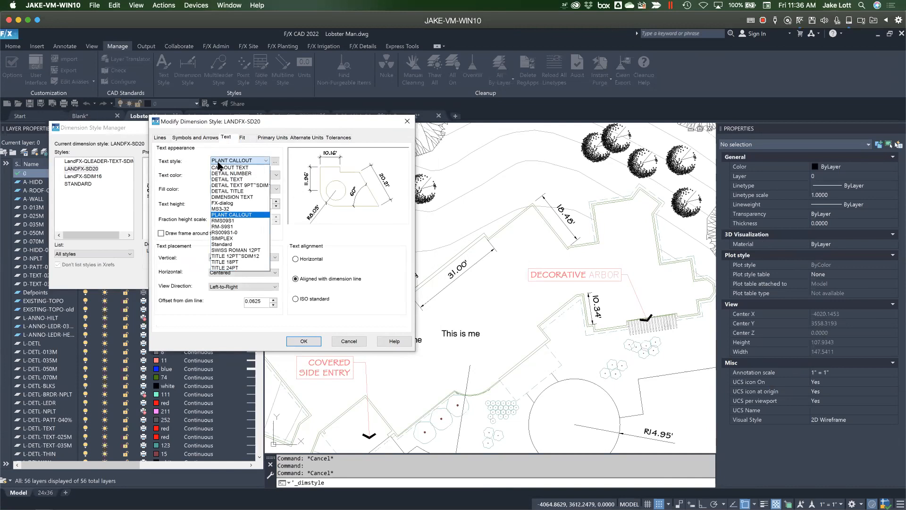
pyautogui.click(222, 197)
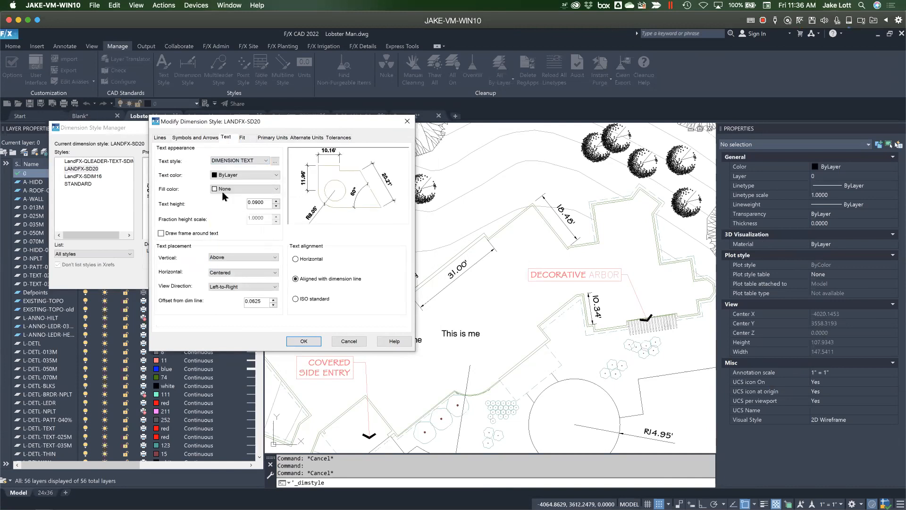
# Set the linear dimension precision of LANDFX-SD20 to 0, apply the style changes and close the Dimension Style Manager
pyautogui.click(270, 138)
pyautogui.click(235, 170)
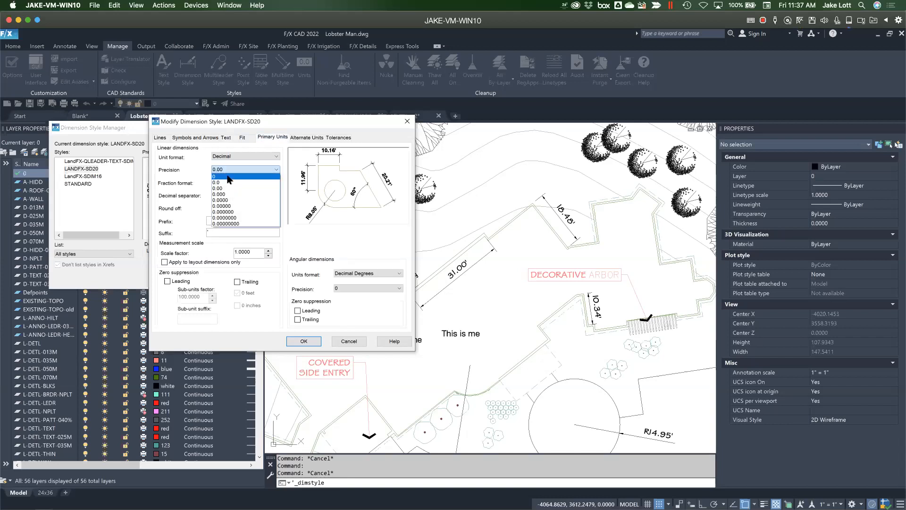
pyautogui.click(228, 176)
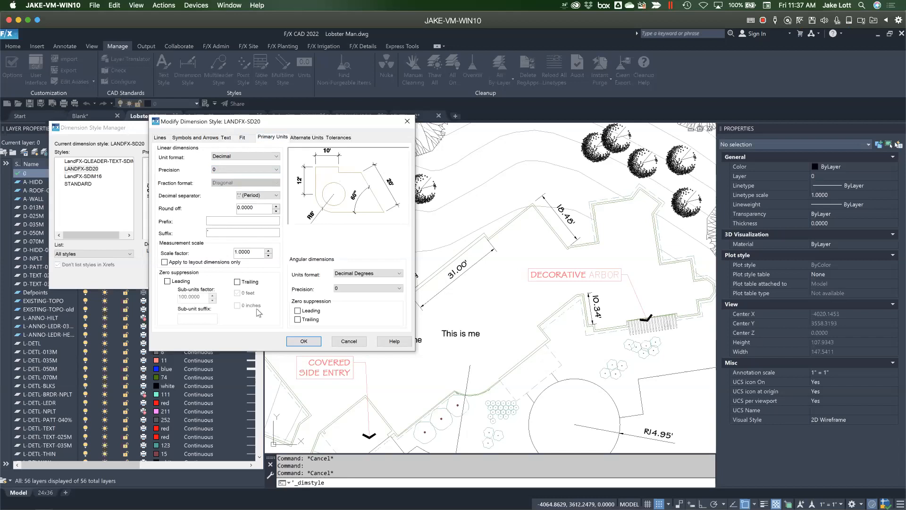
pyautogui.click(304, 342)
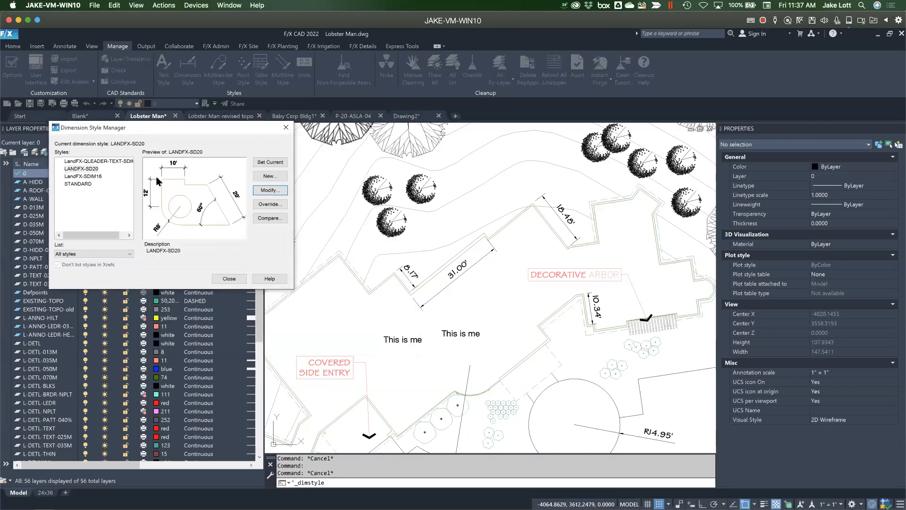
pyautogui.click(229, 278)
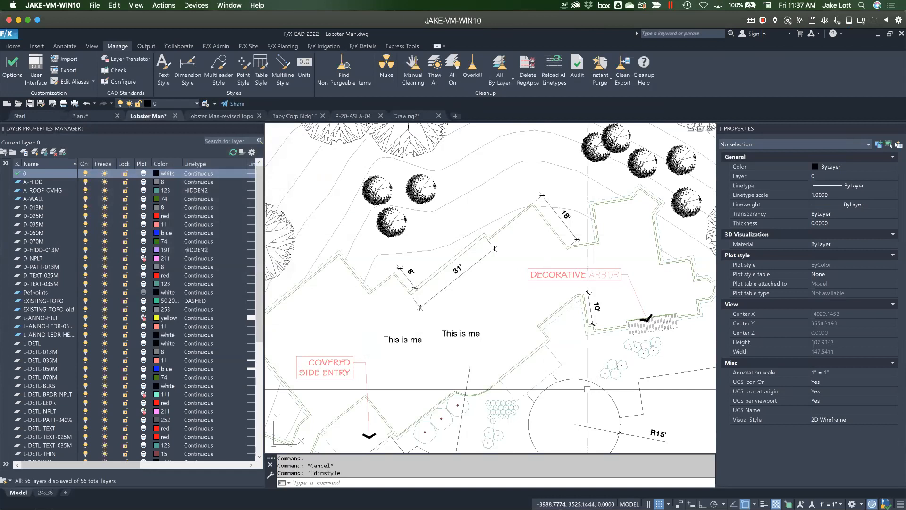
# Inspect the DECORATIVE ARBOR multileader's properties, including its multileader style
pyautogui.moveTo(451, 333); pyautogui.dragTo(414, 287, button='middle')
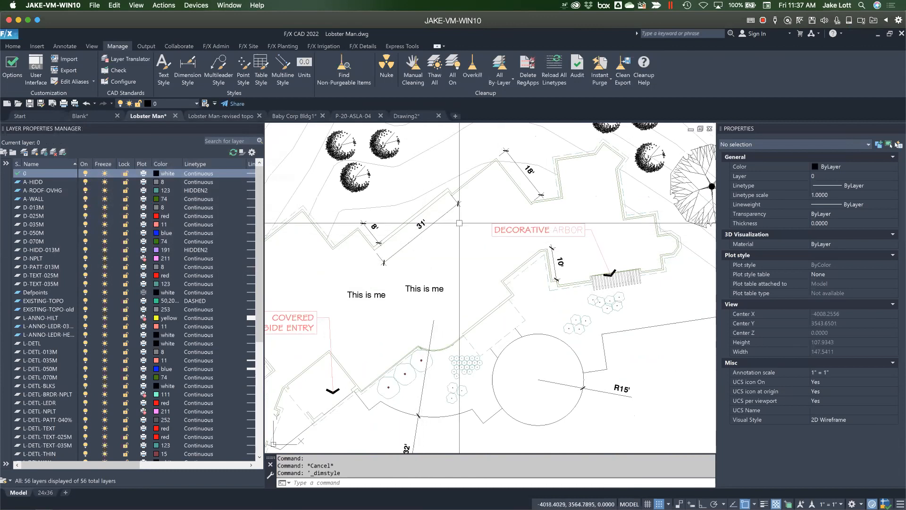
pyautogui.click(503, 231)
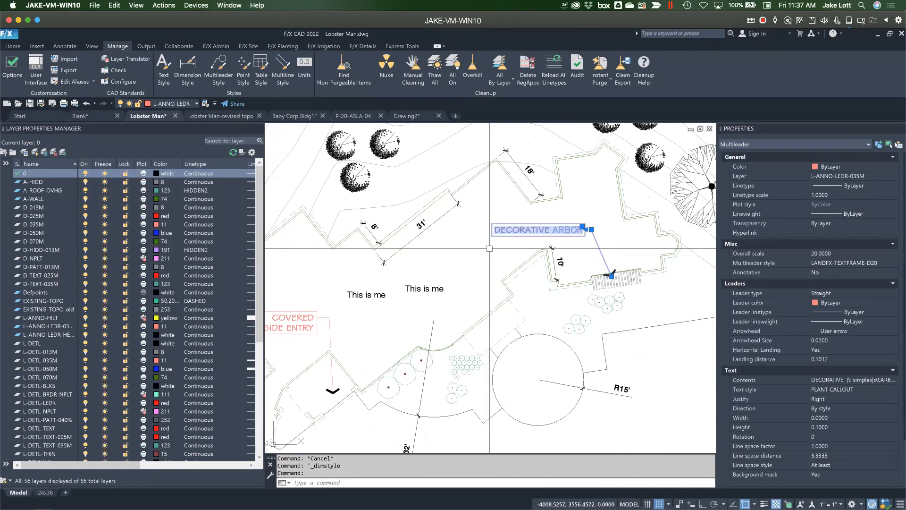
pyautogui.press('Escape')
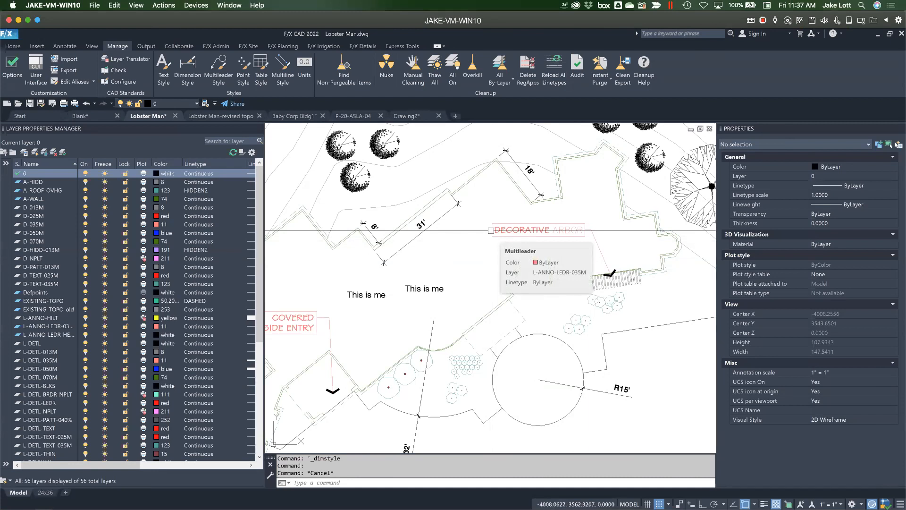
pyautogui.click(491, 231)
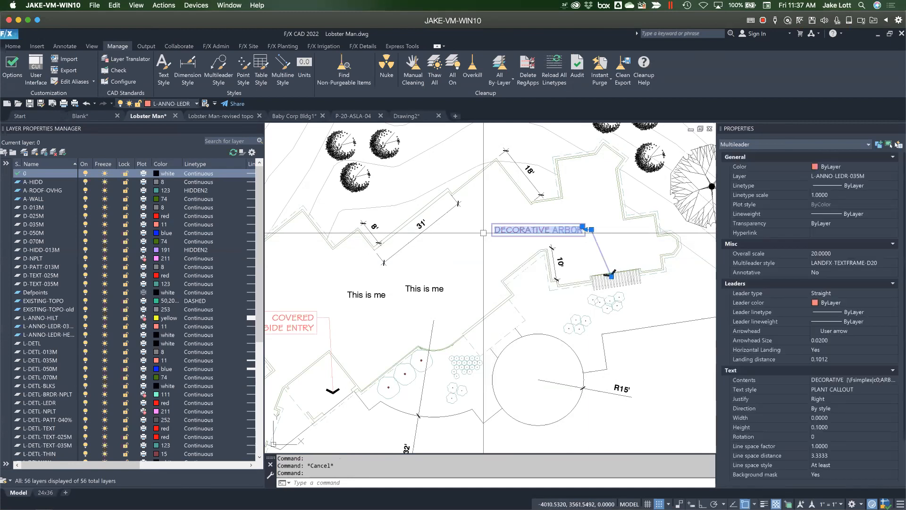
pyautogui.press('Escape')
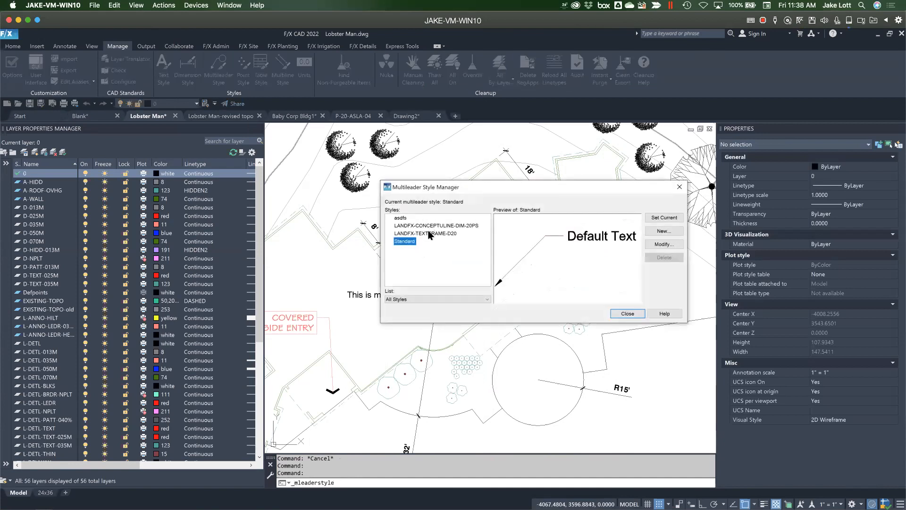
# Modify the LANDFX-TEXTFRAME-D20 multileader style to use the Spline leader type
pyautogui.click(429, 233)
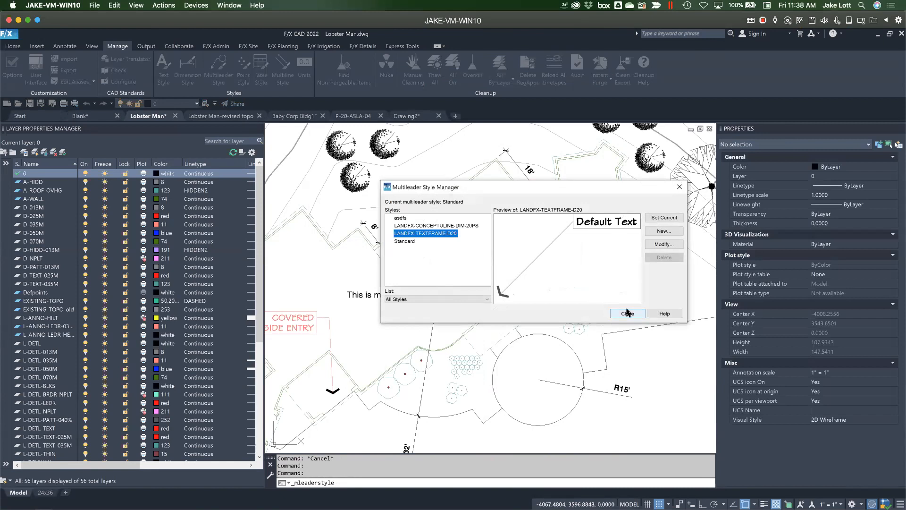
pyautogui.click(663, 243)
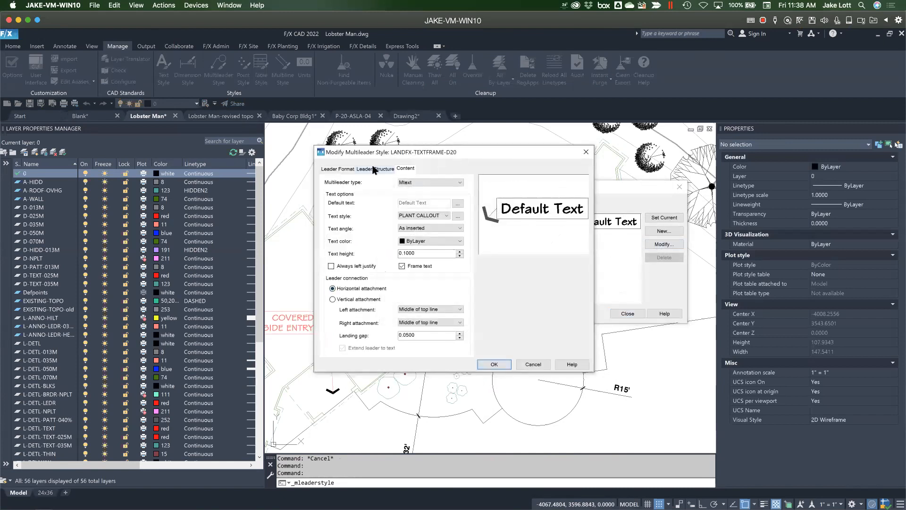
pyautogui.click(374, 169)
pyautogui.click(336, 170)
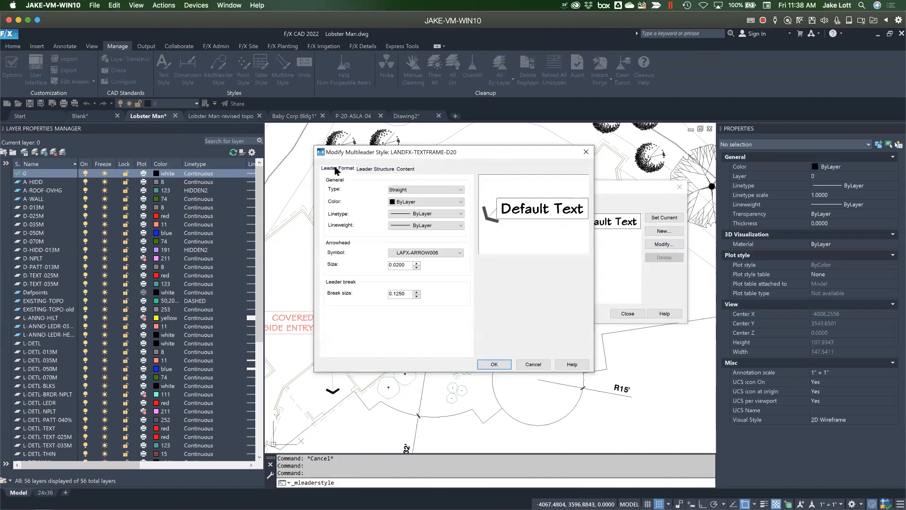
pyautogui.click(423, 189)
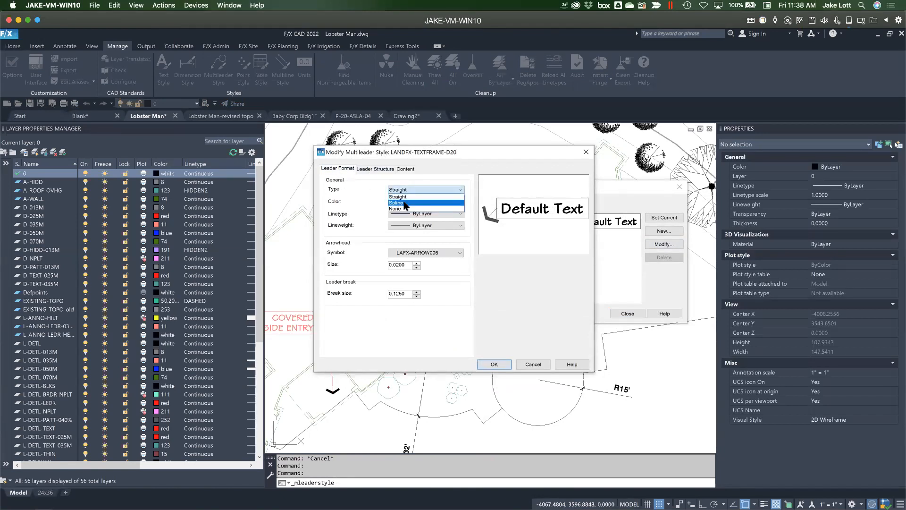
pyautogui.click(405, 203)
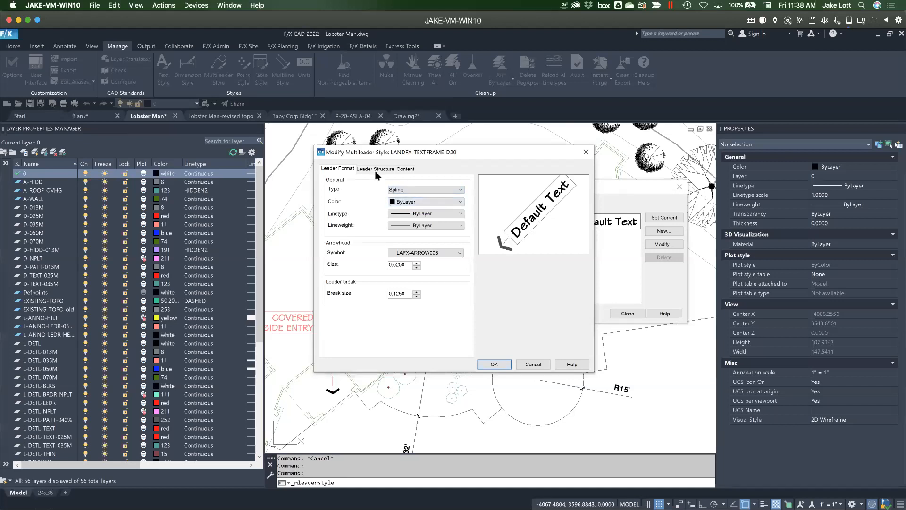
# Set the multileader style's text angle to Keep horizontal and turn off the frame around its text
pyautogui.click(405, 168)
pyautogui.click(417, 229)
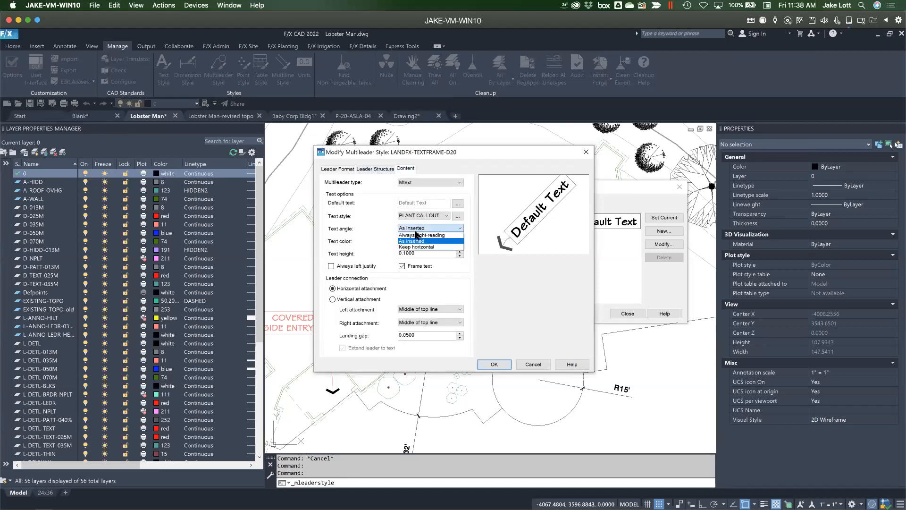
pyautogui.click(415, 246)
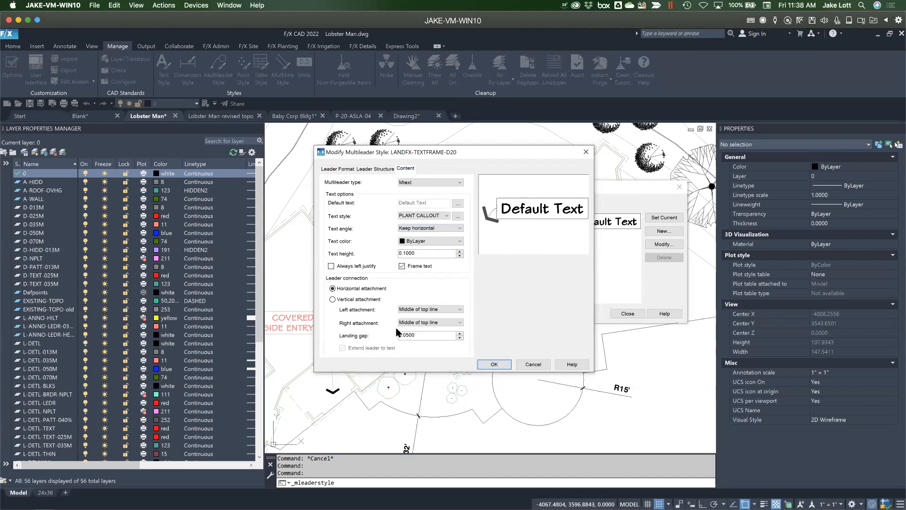
pyautogui.click(401, 266)
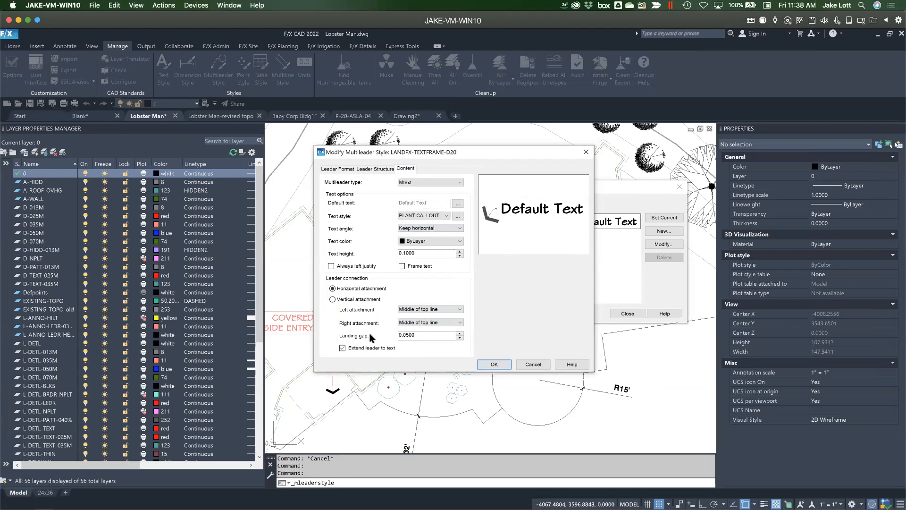
# Review the style's available arrowhead symbols and its leader structure settings
pyautogui.click(349, 170)
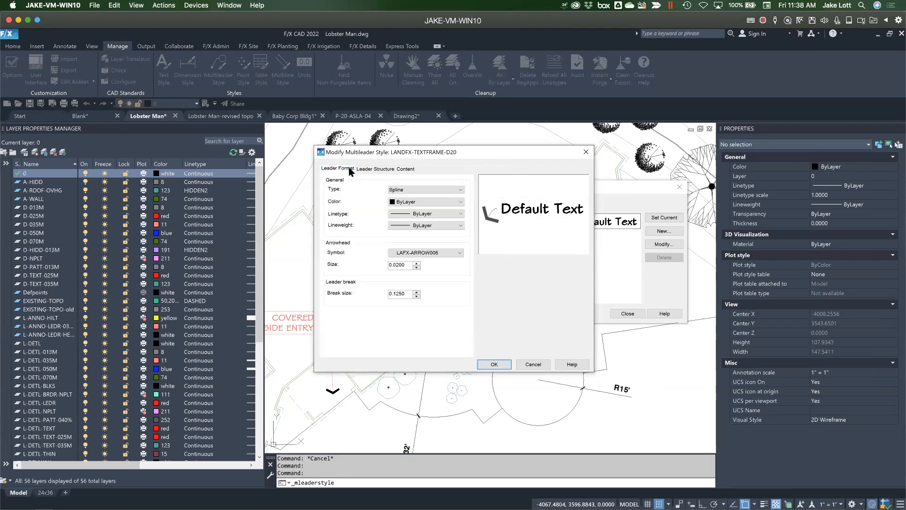
pyautogui.click(413, 254)
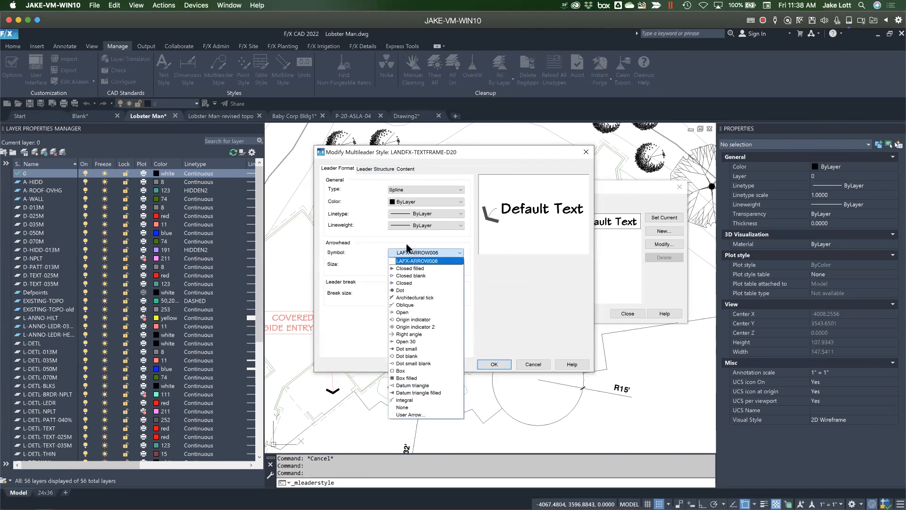
pyautogui.click(395, 248)
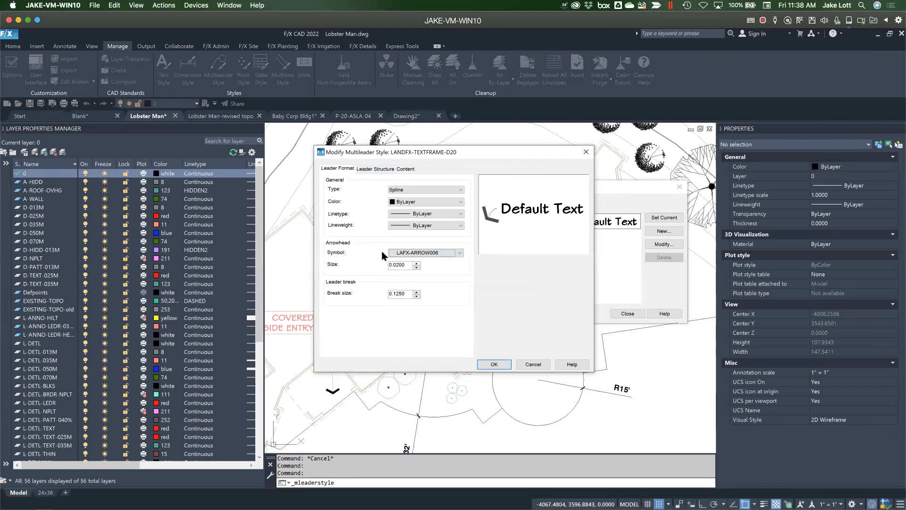
pyautogui.click(371, 170)
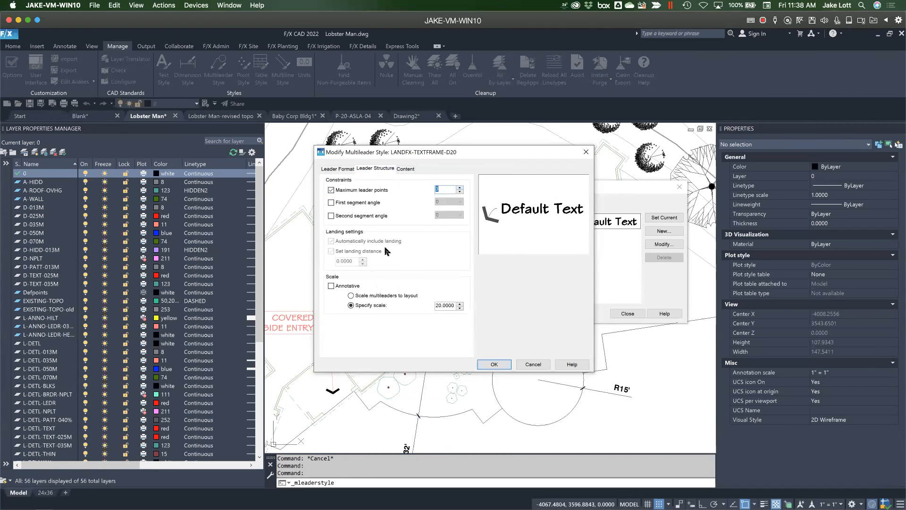
# Set the left and right leader attachments to Underline top line, apply the style changes and close the Multileader Style Manager
pyautogui.click(406, 169)
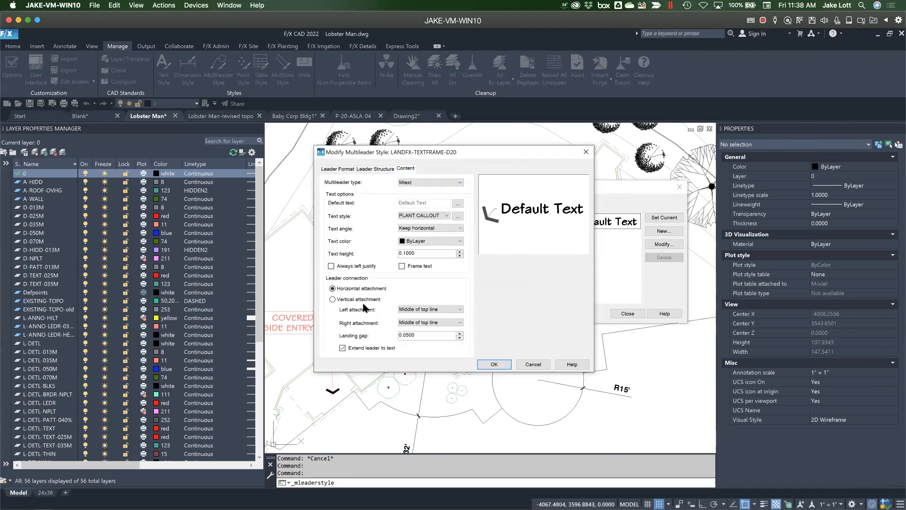
pyautogui.click(426, 309)
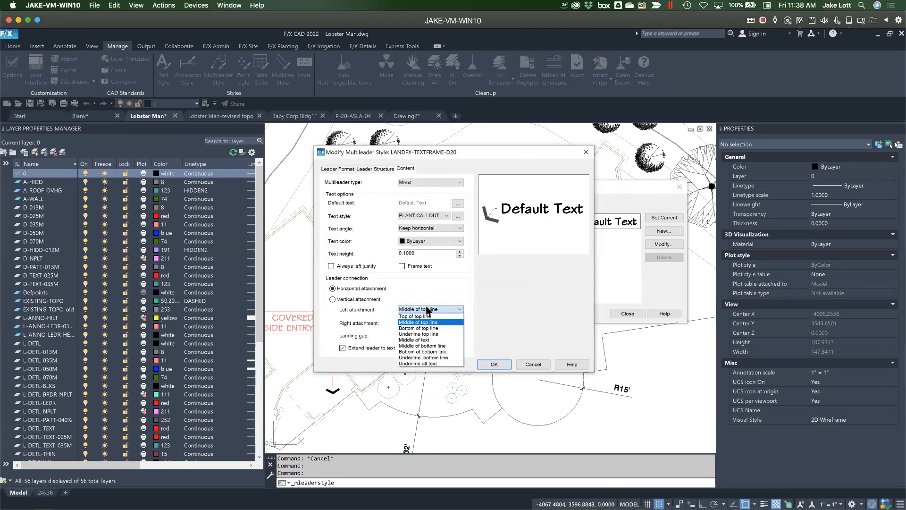
pyautogui.click(418, 334)
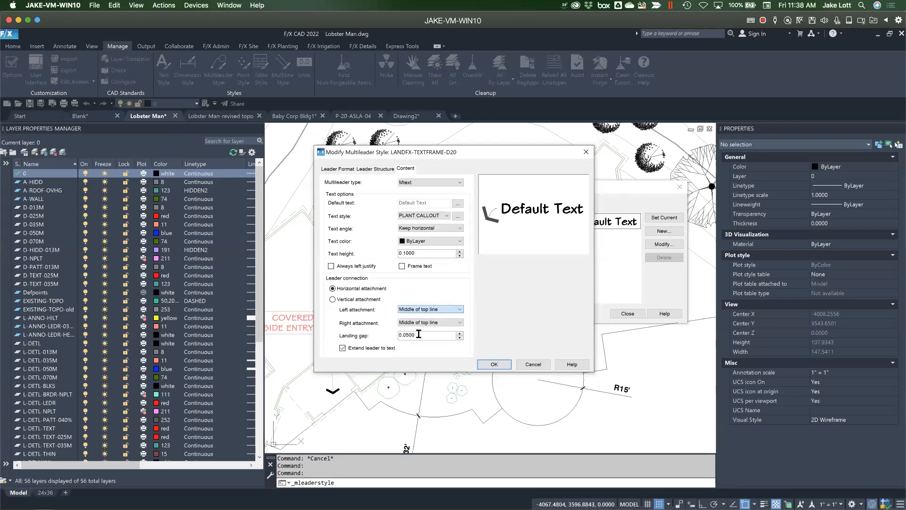
pyautogui.click(423, 323)
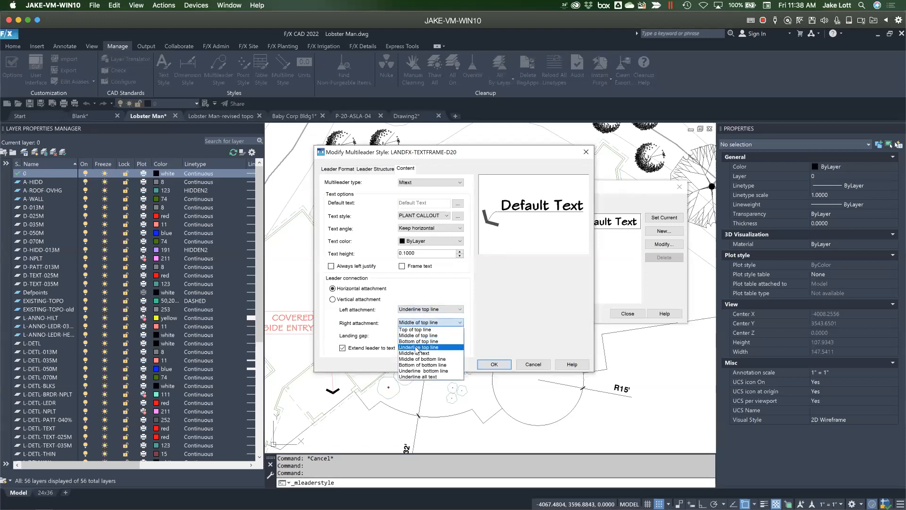
pyautogui.click(419, 347)
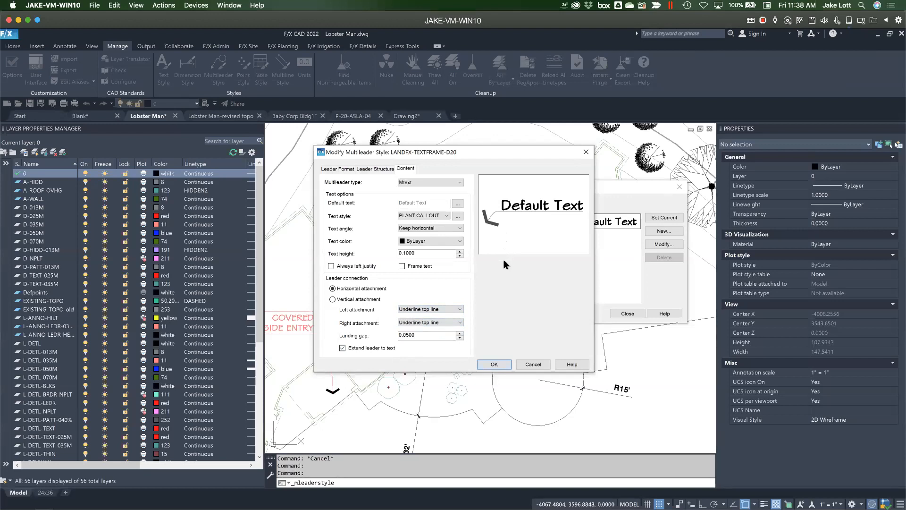
pyautogui.click(493, 364)
pyautogui.click(624, 313)
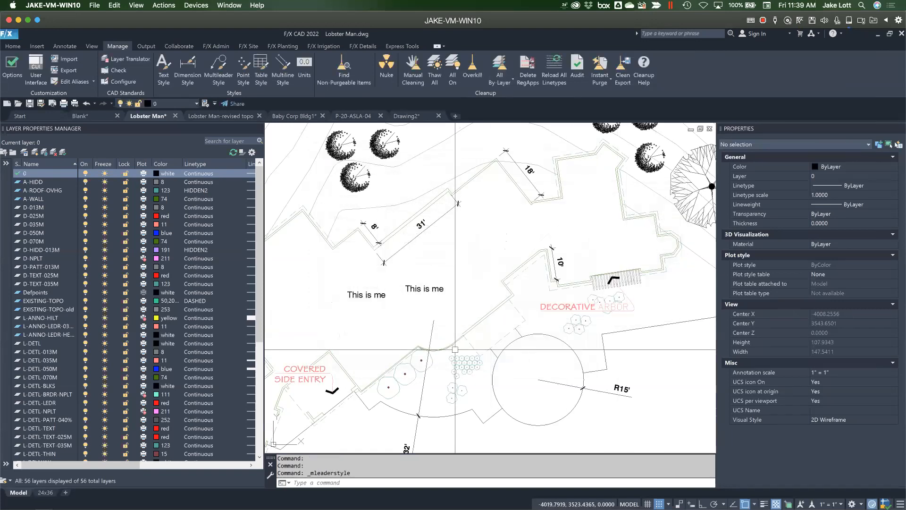
# Move the COVERED SIDE ENTRY callout text up and to the left, farther from its arrowhead
pyautogui.moveTo(454, 350); pyautogui.dragTo(576, 296, button='middle')
pyautogui.click(437, 319)
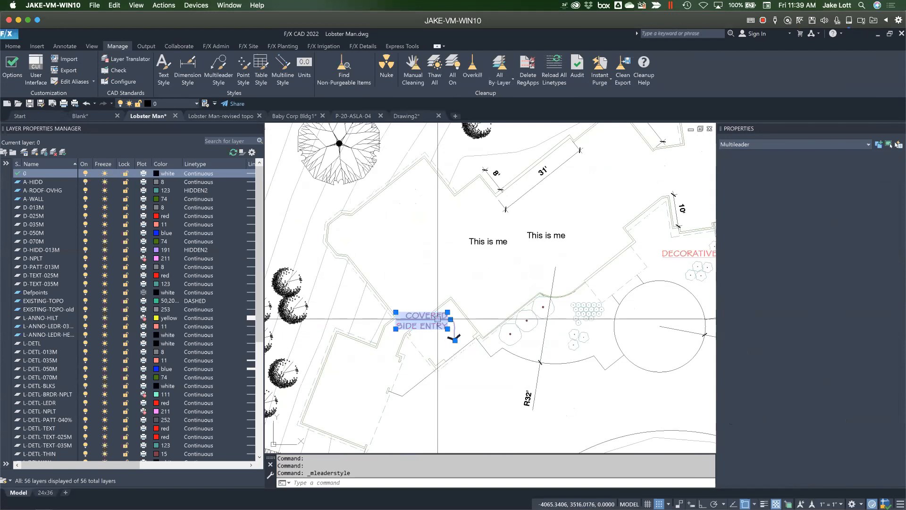
pyautogui.click(451, 319)
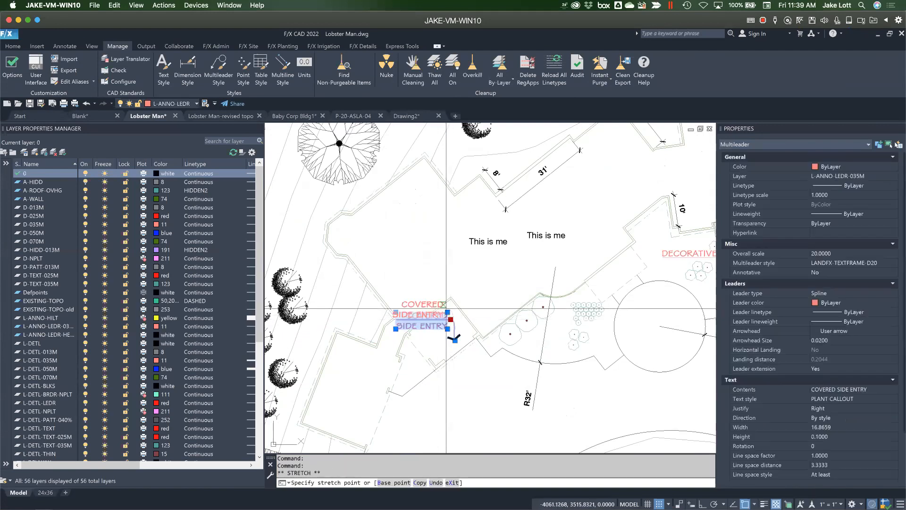
pyautogui.click(433, 271)
pyautogui.moveTo(459, 308); pyautogui.dragTo(378, 333, button='middle')
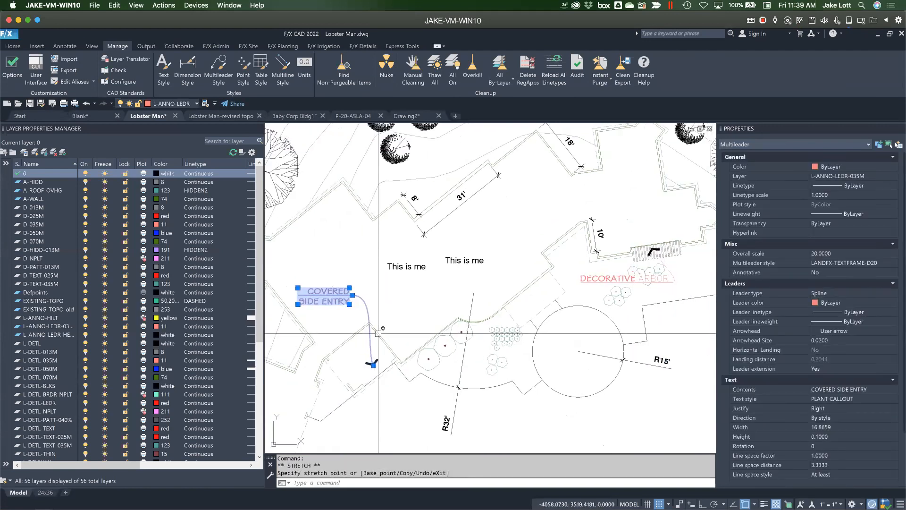
pyautogui.press('Escape')
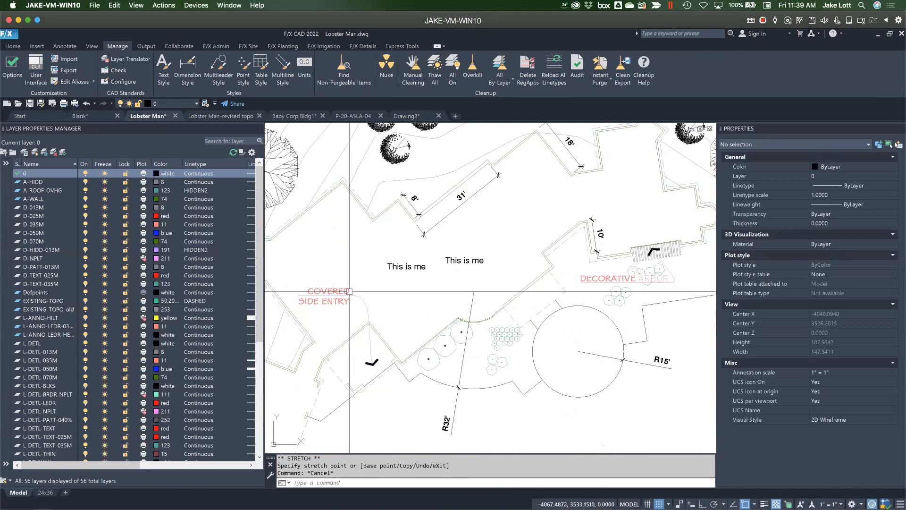
pyautogui.scroll(2, 349, 291)
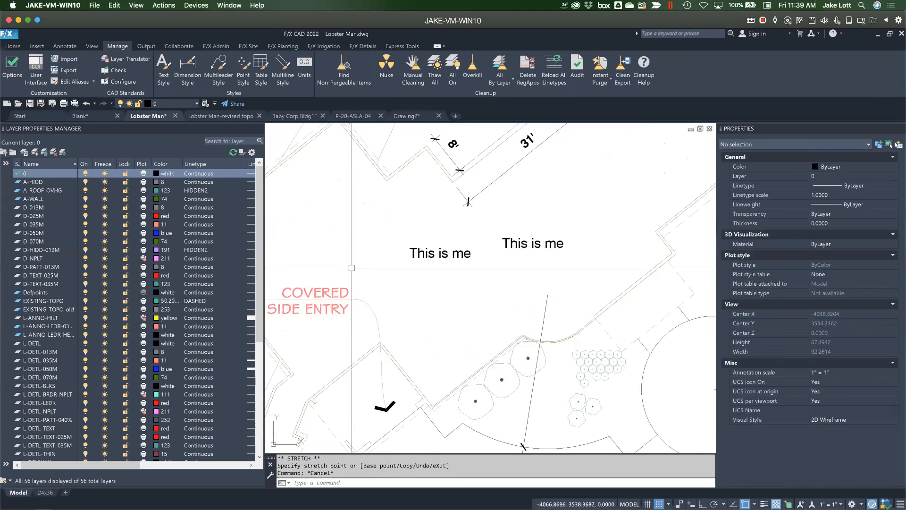
pyautogui.click(339, 311)
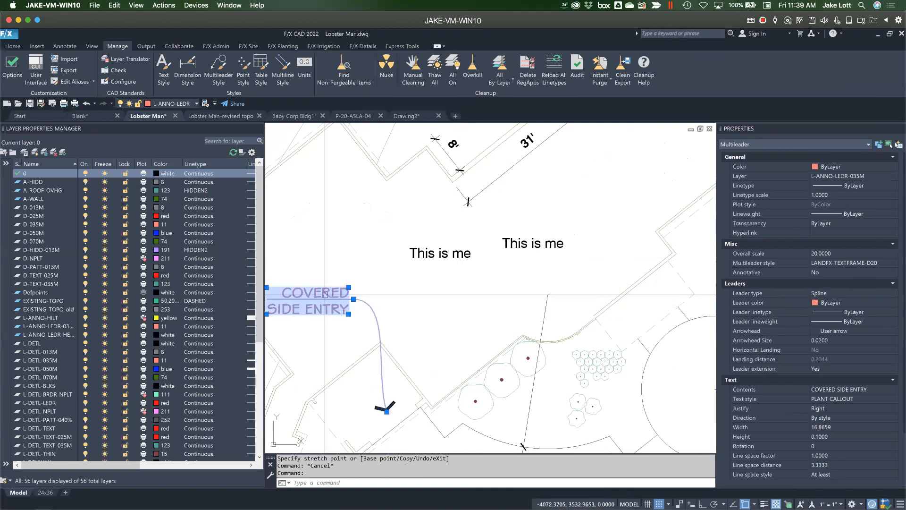
pyautogui.scroll(5, 325, 294)
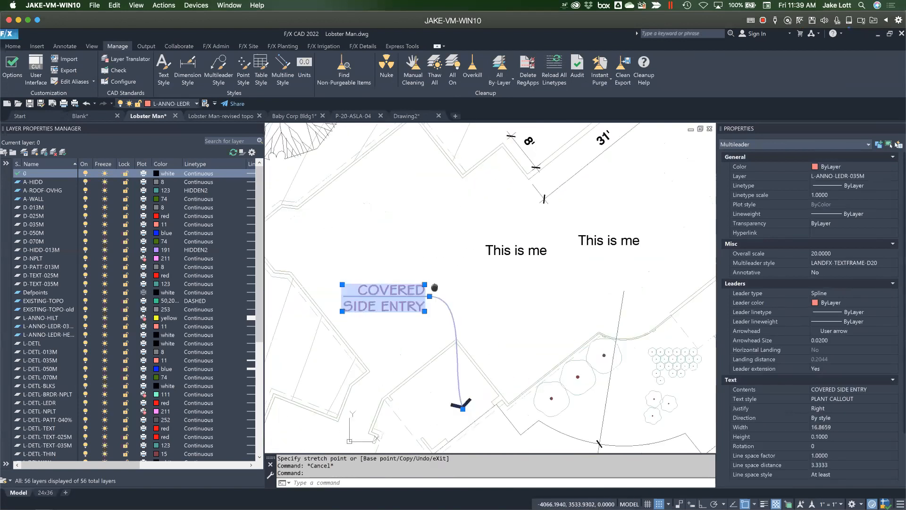
pyautogui.rightClick(384, 308)
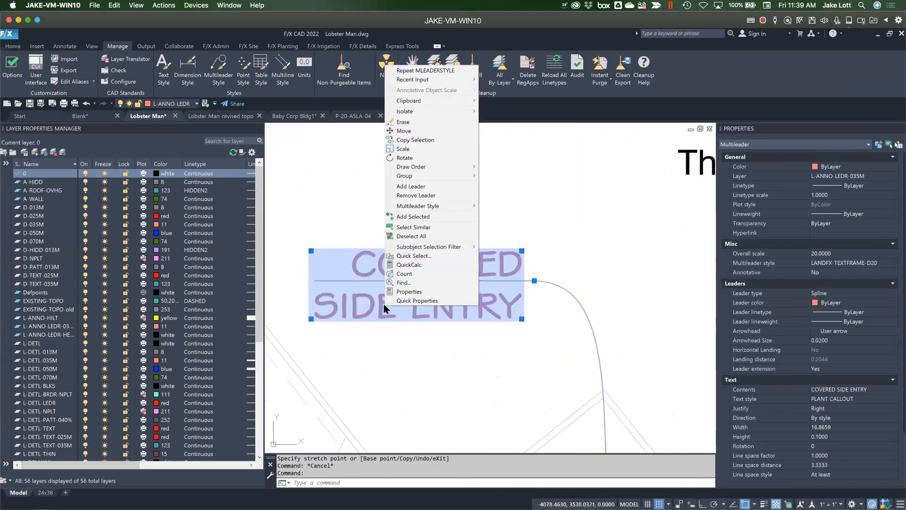
pyautogui.click(415, 187)
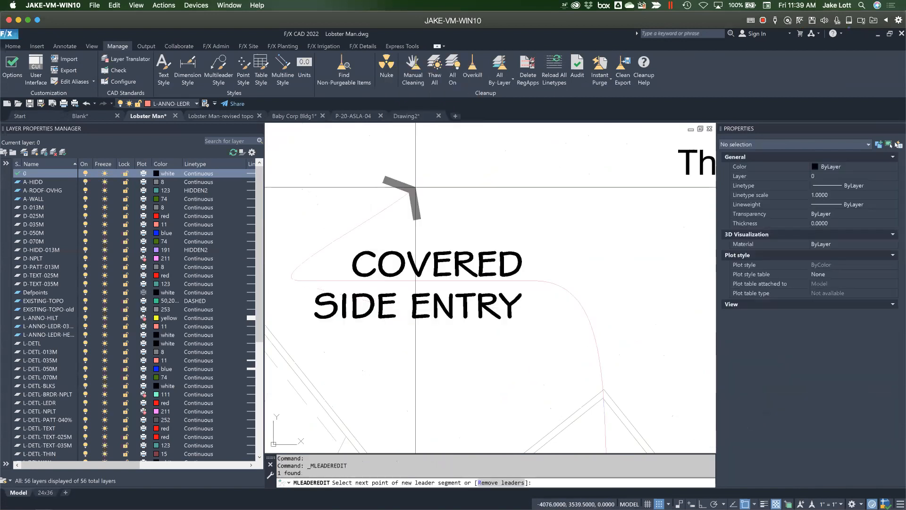
pyautogui.scroll(-5, 439, 198)
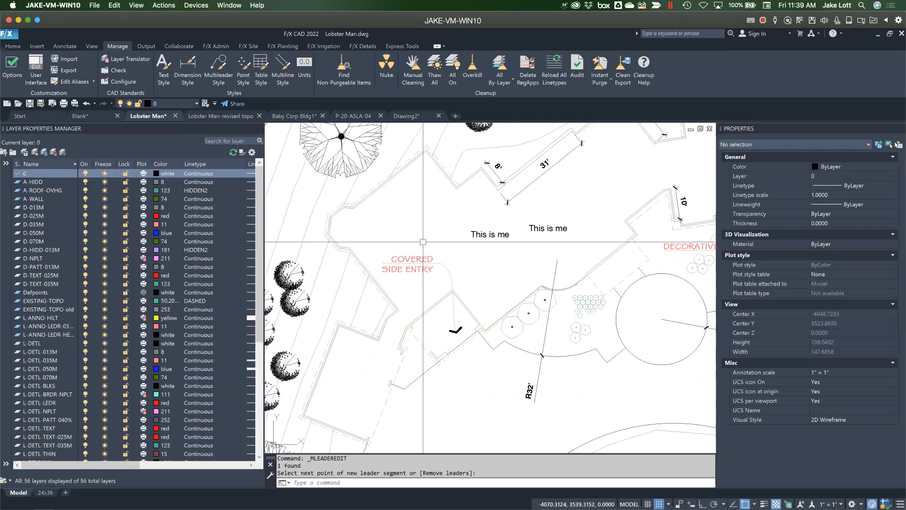
pyautogui.press('Return')
# Add a second curved leader from the COVERED SIDE ENTRY callout to the building wall northwest of the R15' circle
pyautogui.press('Return')
pyautogui.click(415, 257)
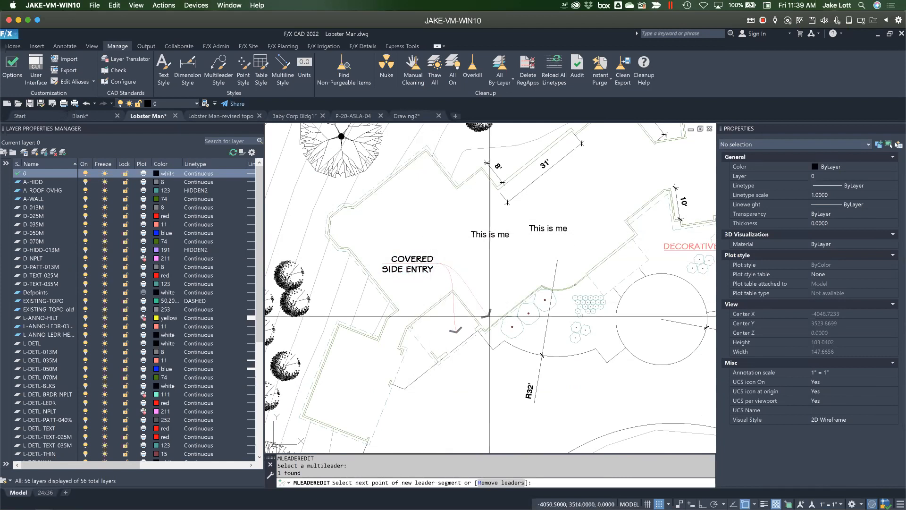
pyautogui.click(561, 250)
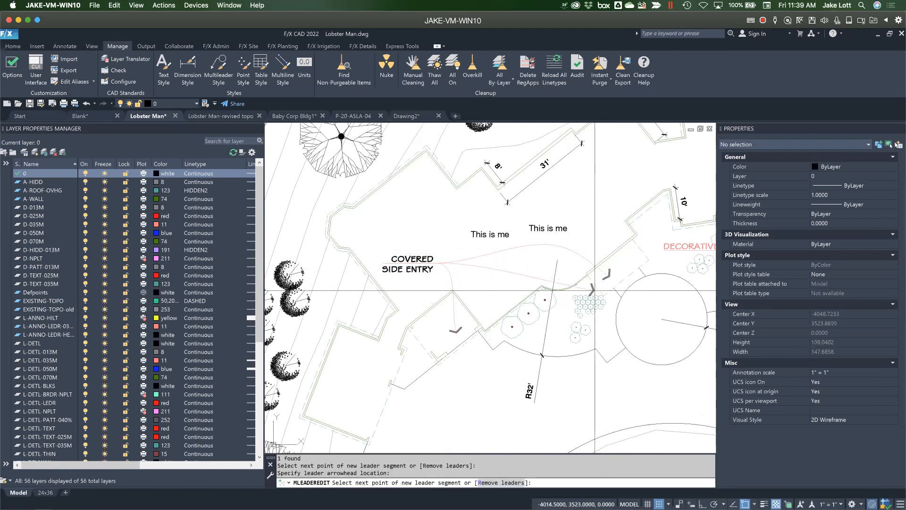
pyautogui.press('Return')
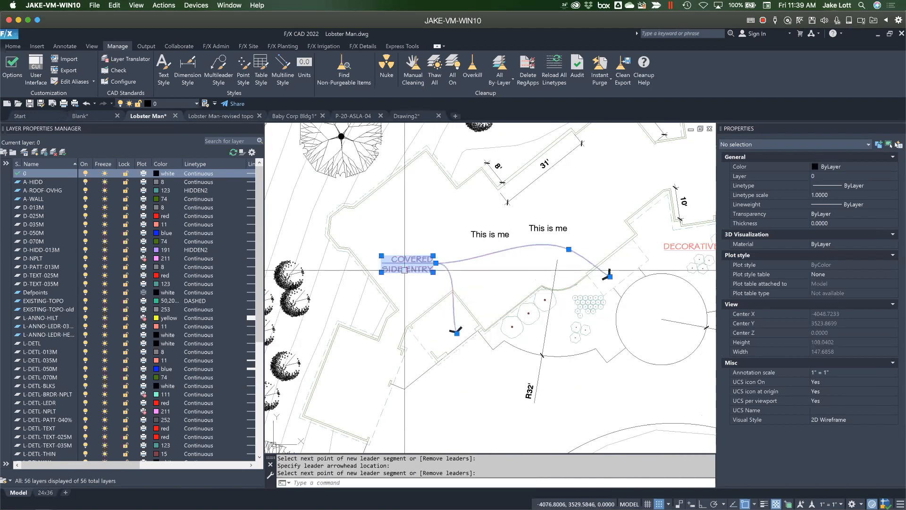
pyautogui.press('Escape')
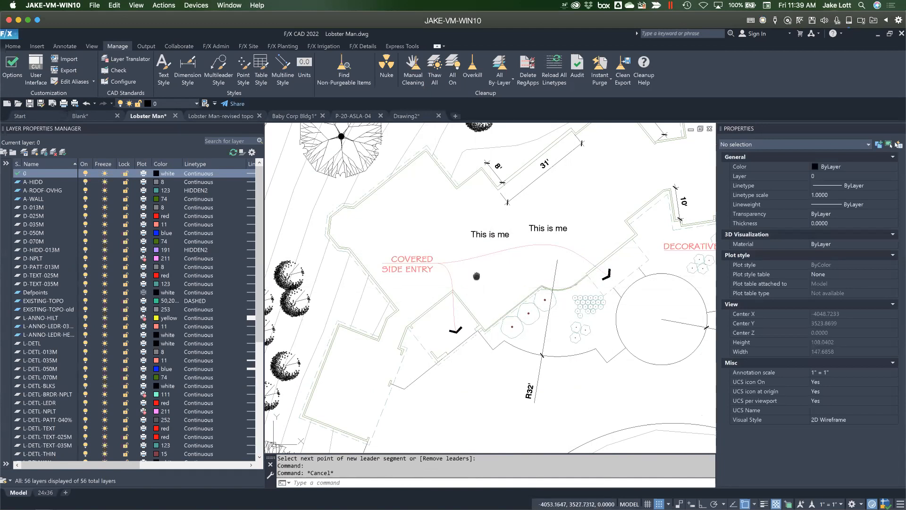
pyautogui.moveTo(474, 287); pyautogui.dragTo(385, 276, button='middle')
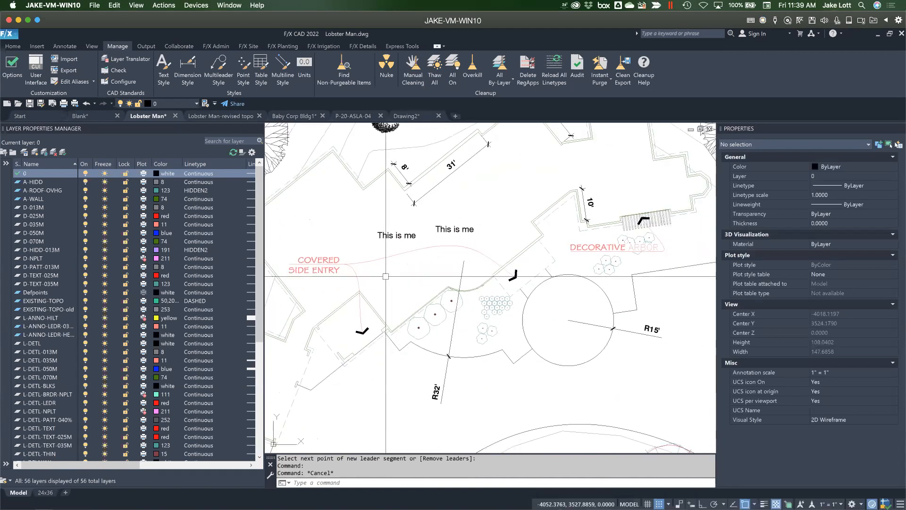
pyautogui.click(390, 257)
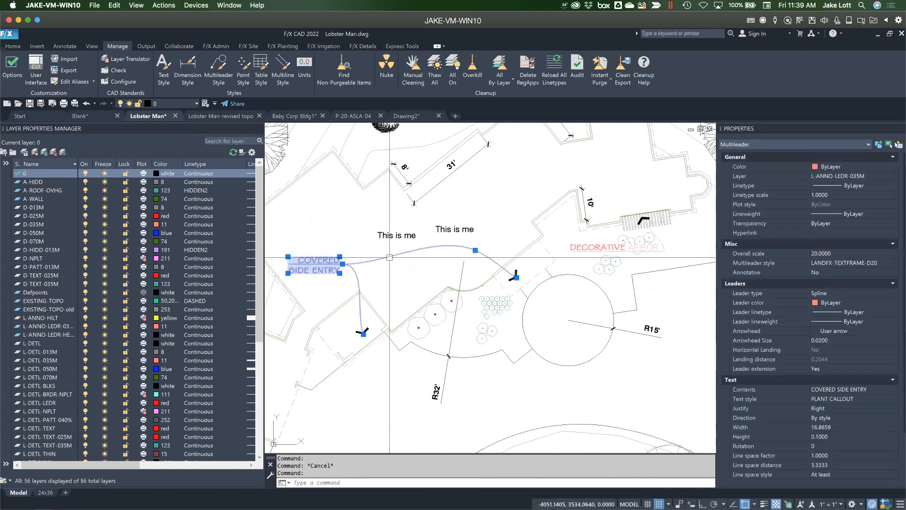
pyautogui.press('Escape')
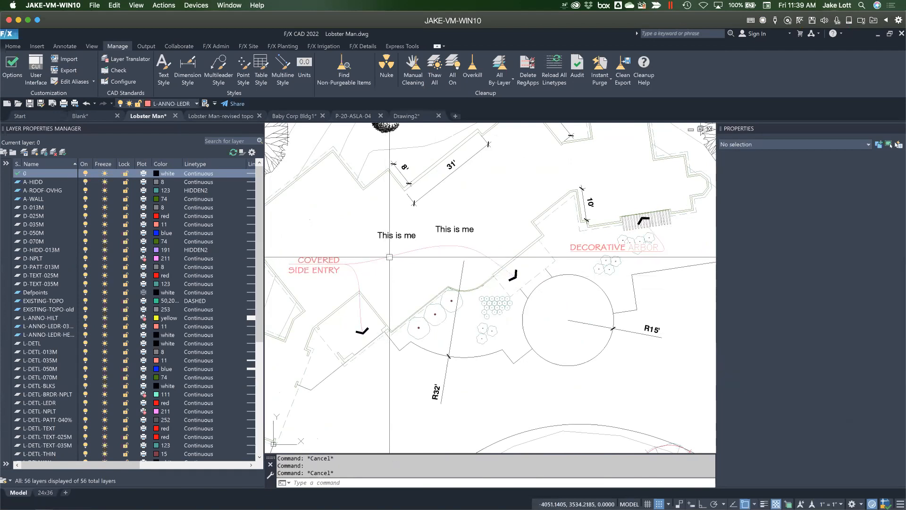
# Place a TEXT-FRAME leader callout in the DETAIL TEXT style reading "Hello I am a circle", pointing to the underside of the R15' circle
pyautogui.click(253, 47)
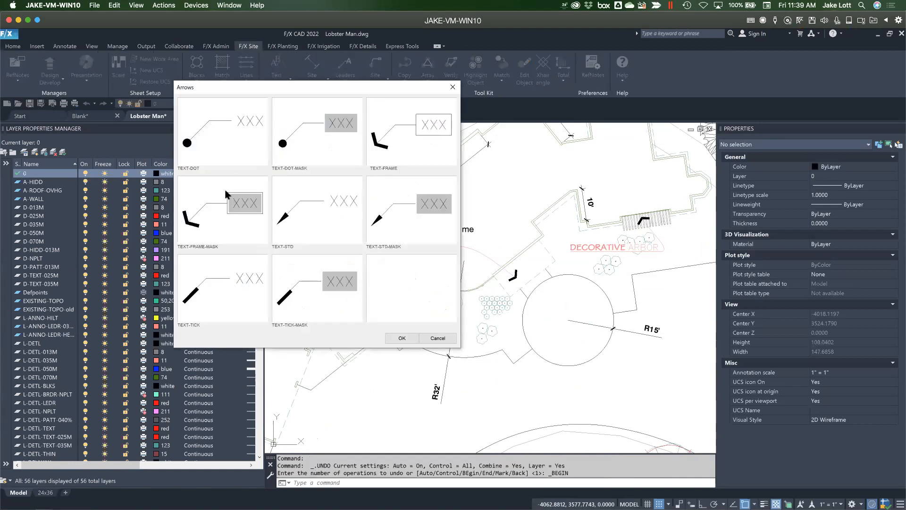
pyautogui.click(402, 143)
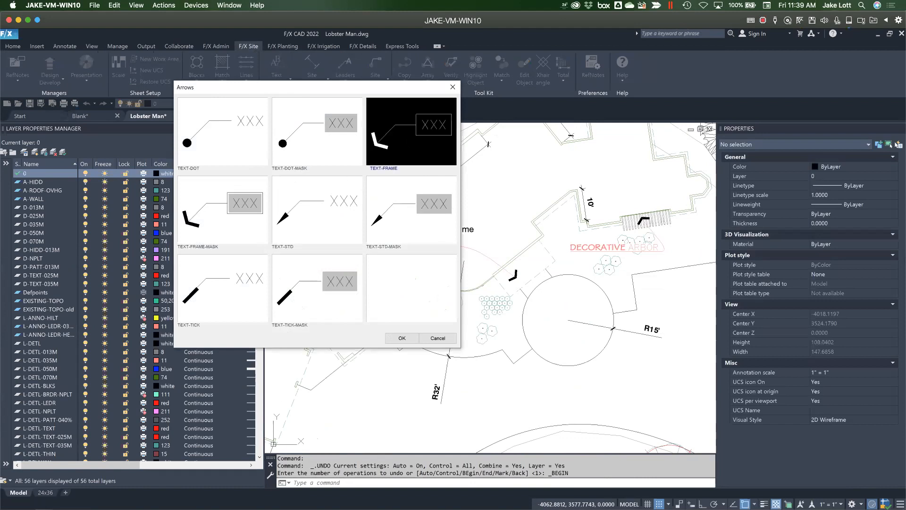
pyautogui.click(399, 338)
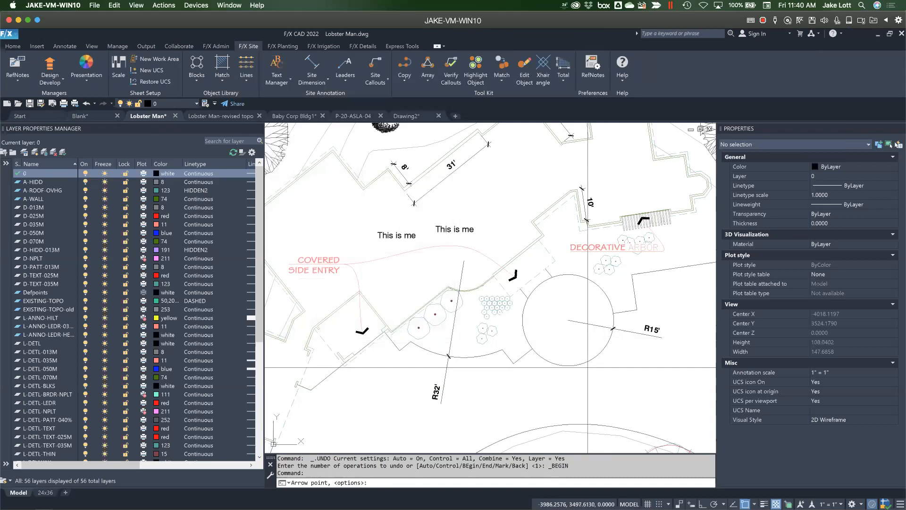
pyautogui.click(609, 387)
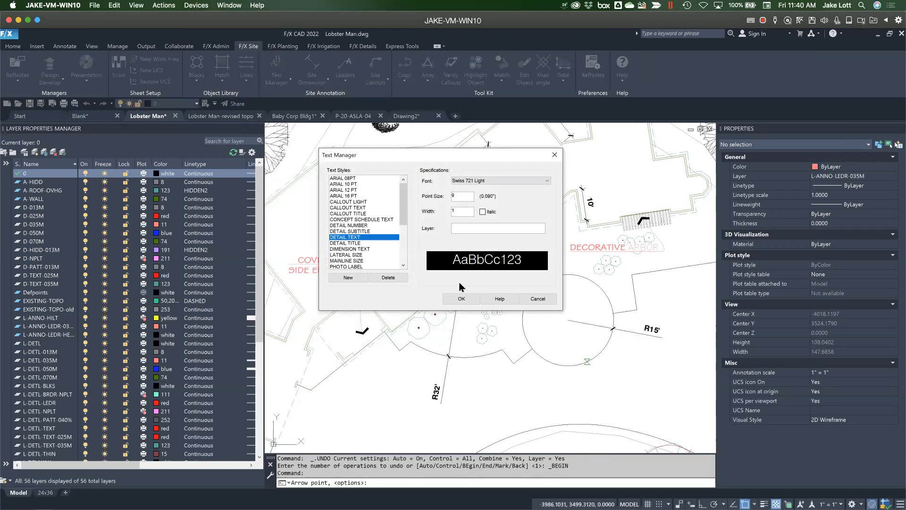
pyautogui.click(462, 298)
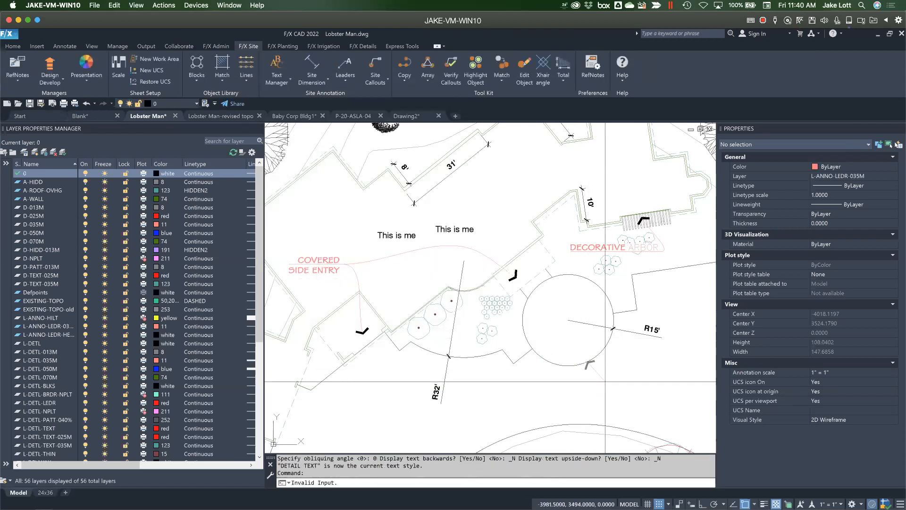
pyautogui.click(634, 382)
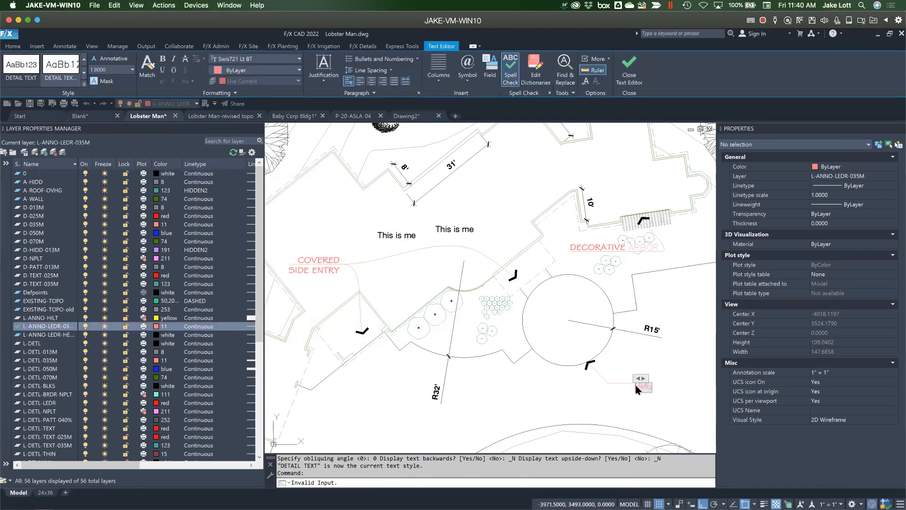
pyautogui.write('Hello I am a circle')
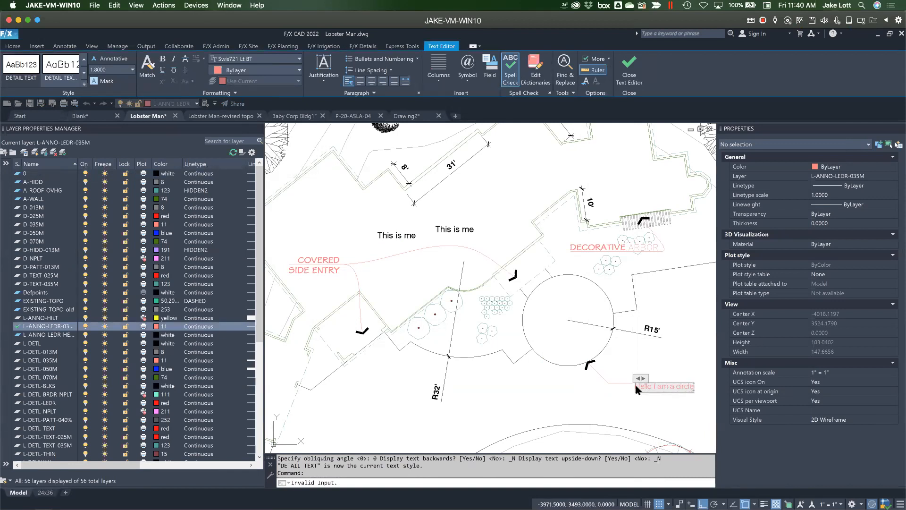
pyautogui.hotkey('ctrl', 'Return')
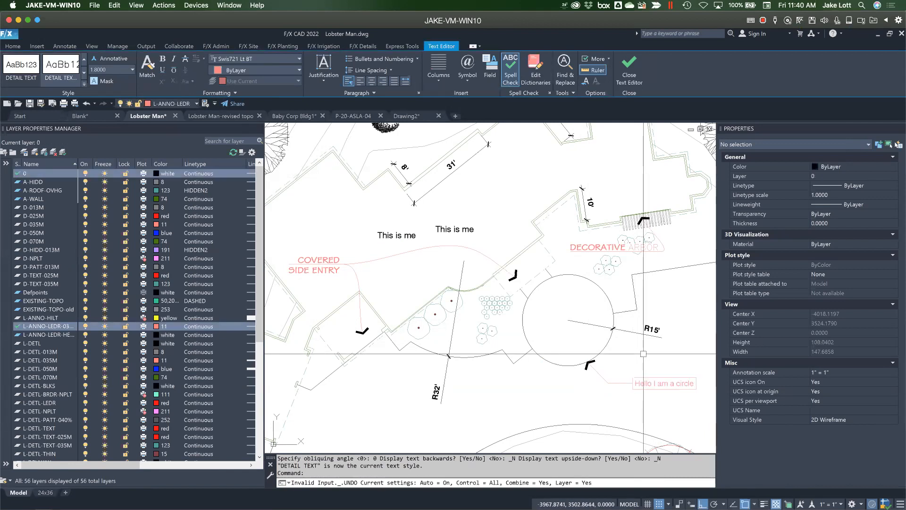
# Compare the multileader properties of the circle callout and the COVERED SIDE ENTRY callout, and check the available multileader styles
pyautogui.click(633, 386)
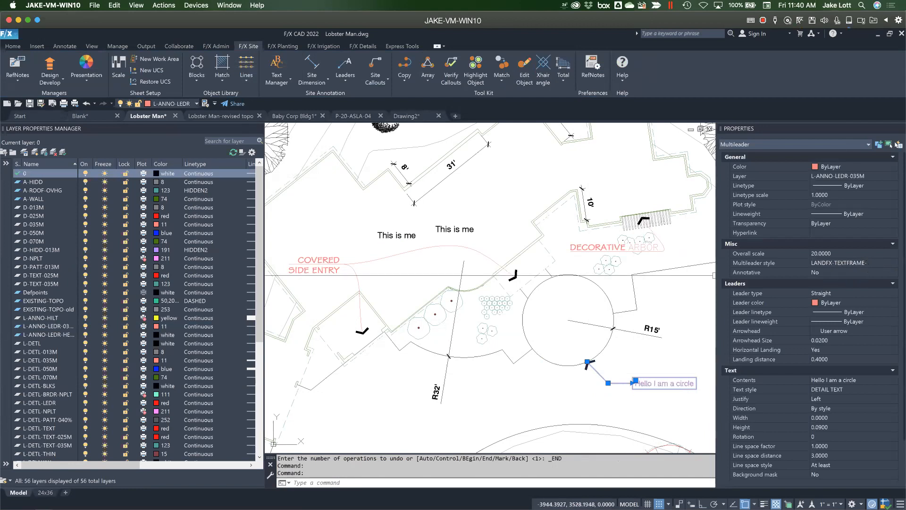
pyautogui.click(331, 270)
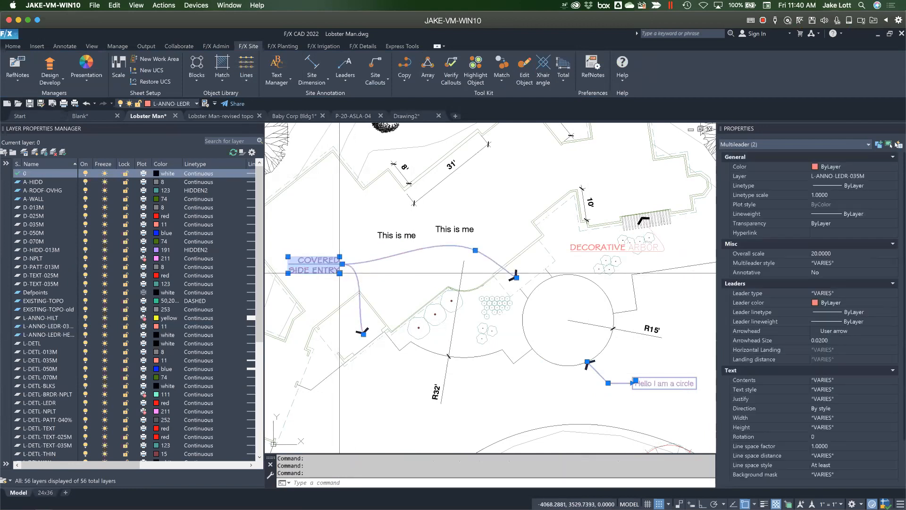
pyautogui.press('Escape')
pyautogui.click(630, 378)
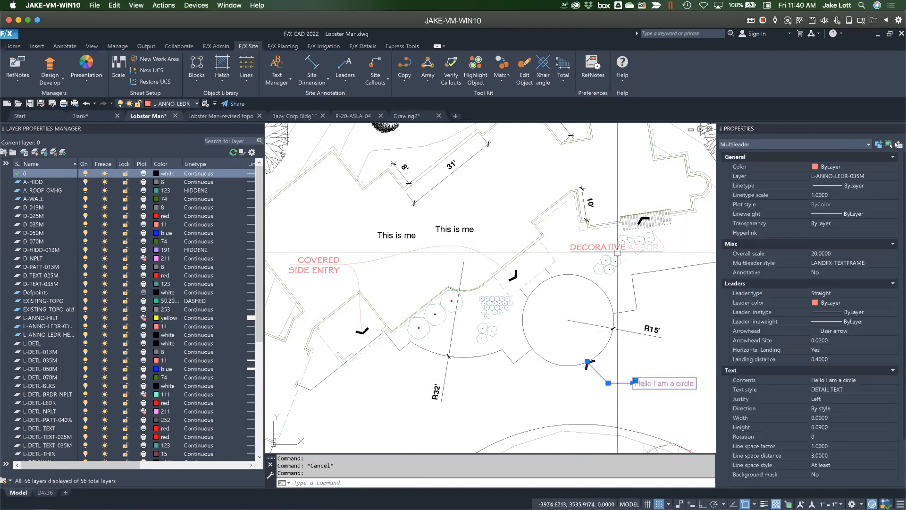
pyautogui.click(809, 262)
pyautogui.click(810, 263)
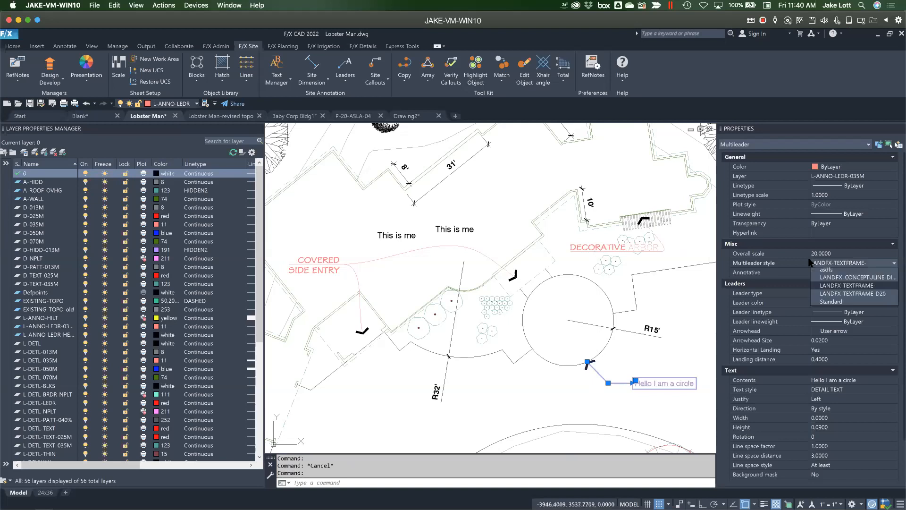
pyautogui.click(833, 289)
pyautogui.press('Escape')
pyautogui.press('Escape')
# Set the drawing's imperial plot scale to 1" = 20 FT
pyautogui.click(118, 68)
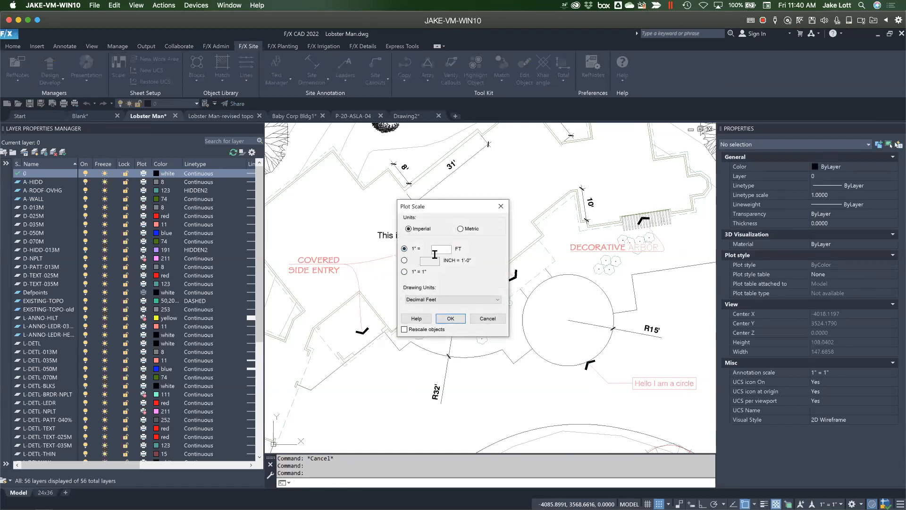
pyautogui.click(435, 254)
pyautogui.write('20')
pyautogui.click(450, 319)
# Check which multileader style and leader properties are assigned to the "Hello I am a circle" callout
pyautogui.scroll(-4, 570, 367)
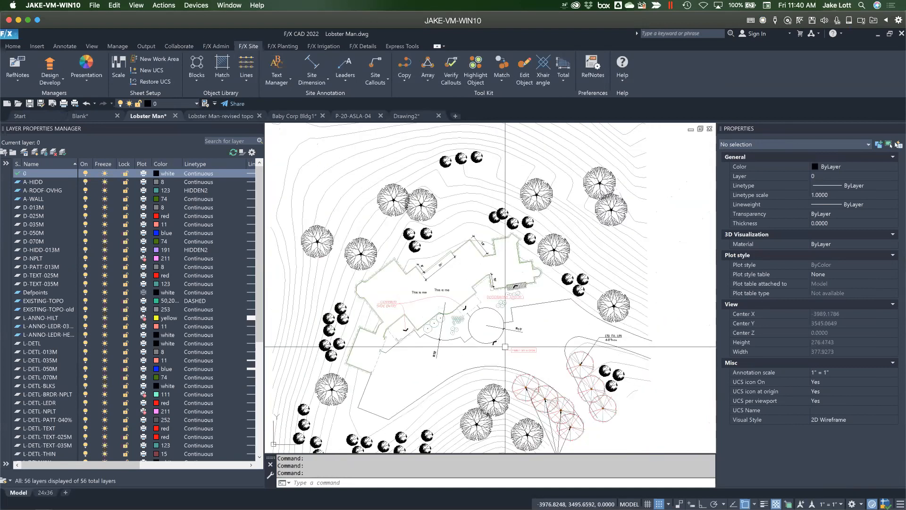
pyautogui.scroll(2, 505, 346)
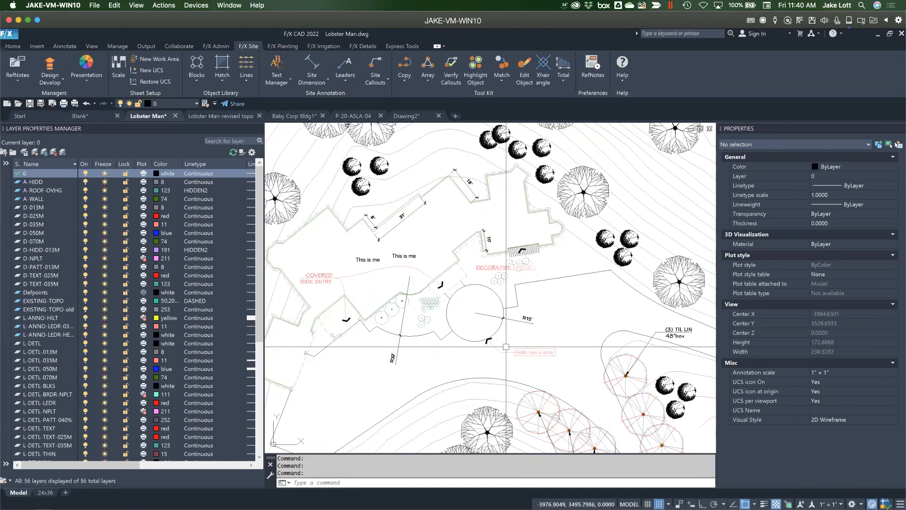
pyautogui.click(533, 353)
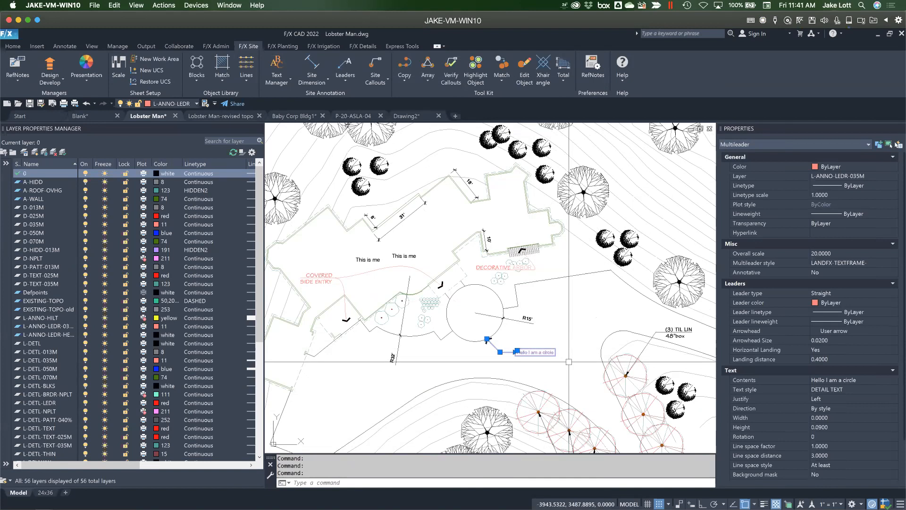
pyautogui.click(833, 264)
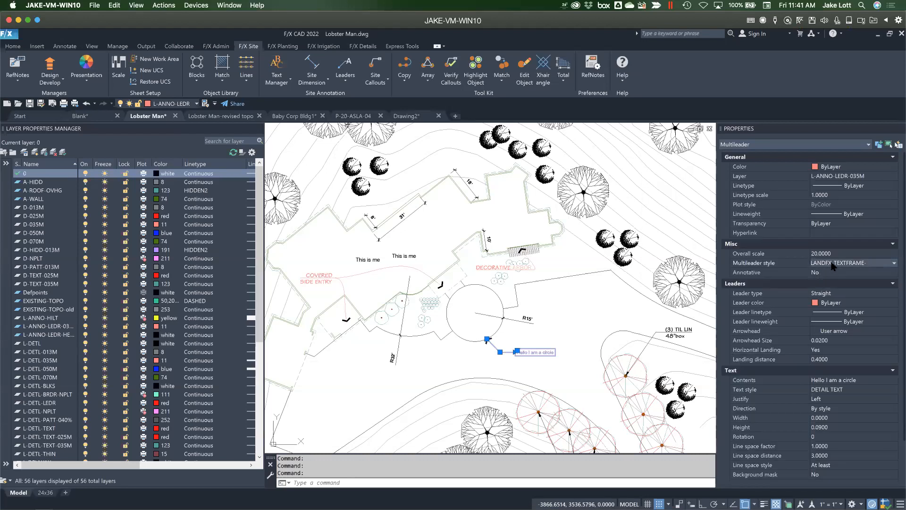
pyautogui.click(833, 264)
pyautogui.click(833, 265)
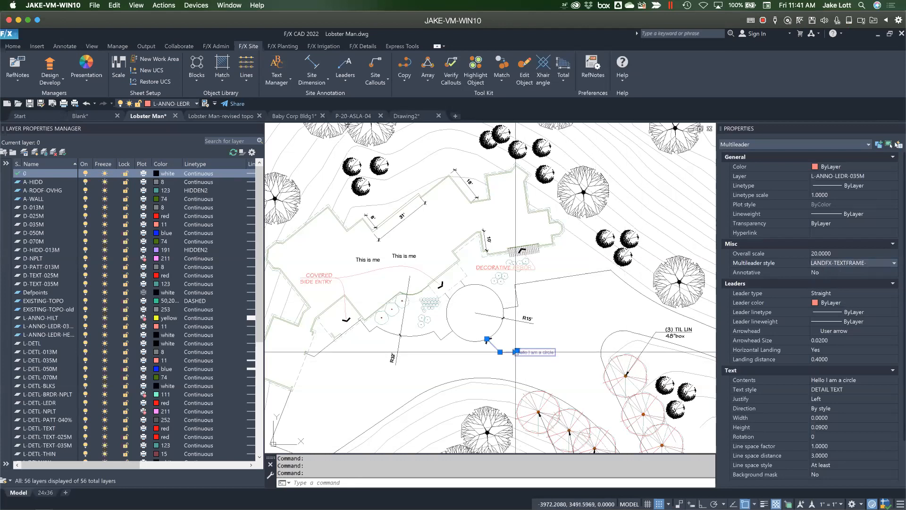
pyautogui.press('Escape')
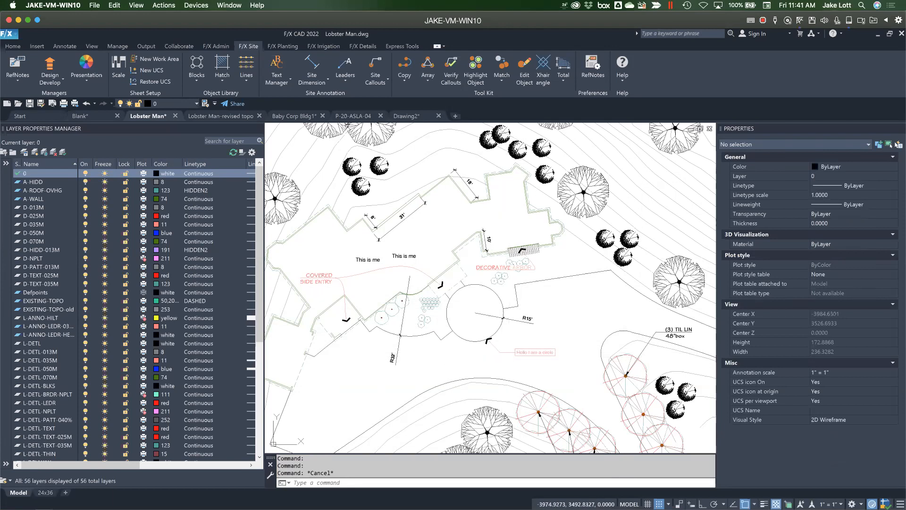
pyautogui.click(494, 346)
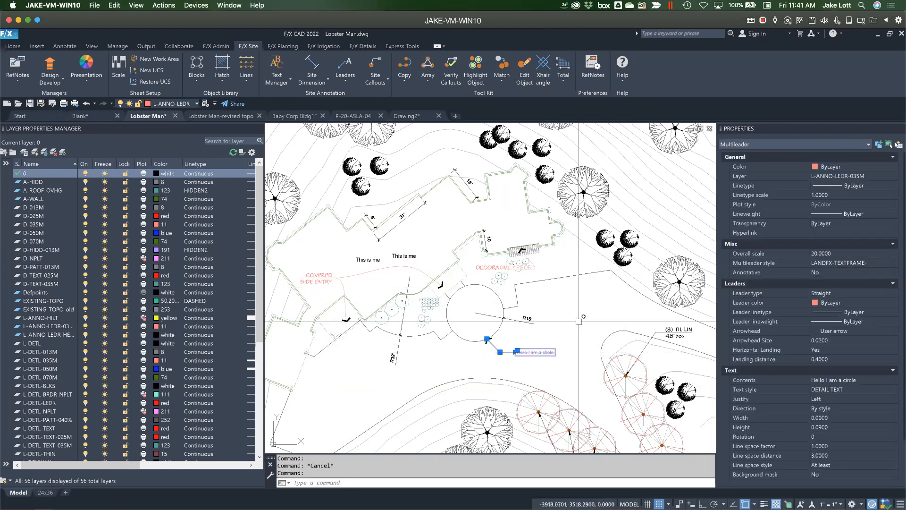
pyautogui.press('Escape')
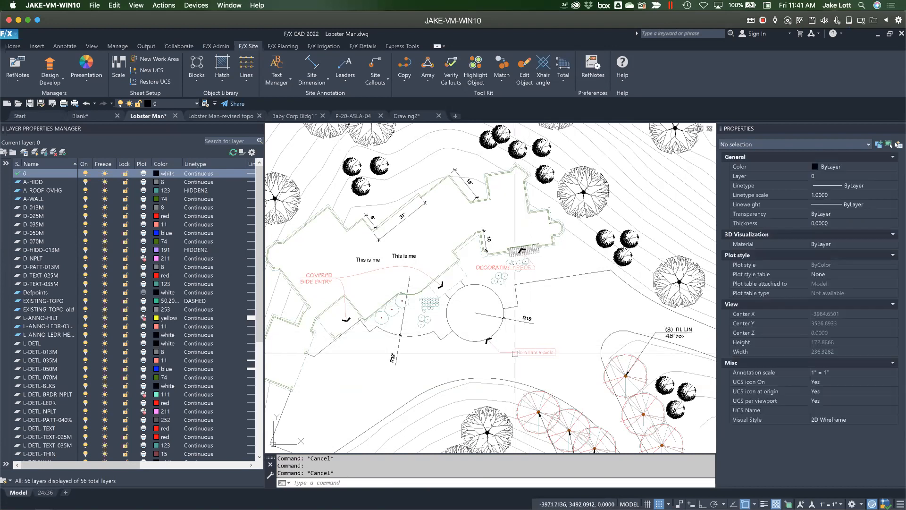
# Change the multileader style of the "Hello I am a circle" callout to LANDFX-TEXTFRAME-D20
pyautogui.click(515, 351)
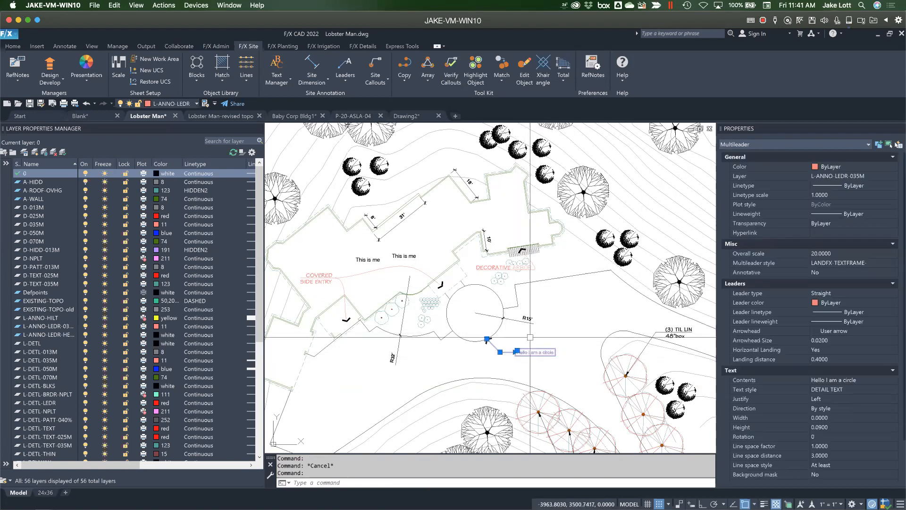
pyautogui.click(842, 263)
pyautogui.click(841, 265)
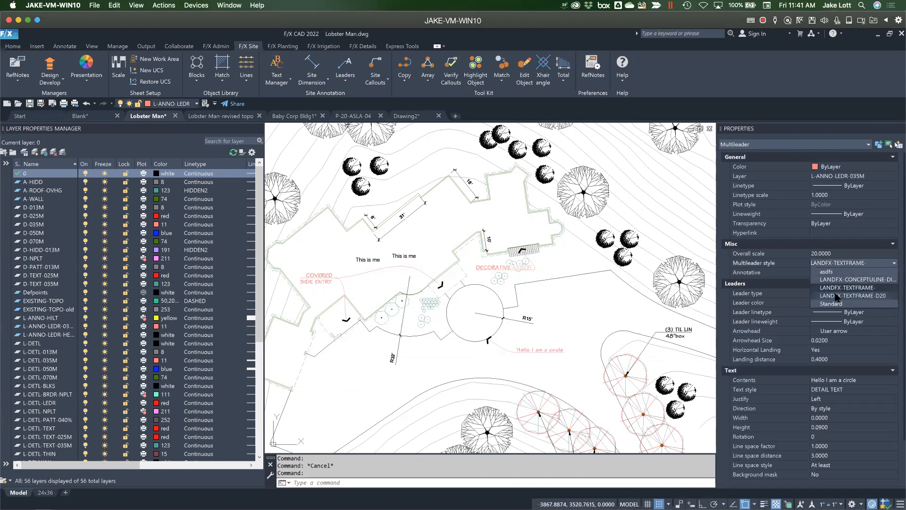
pyautogui.click(836, 297)
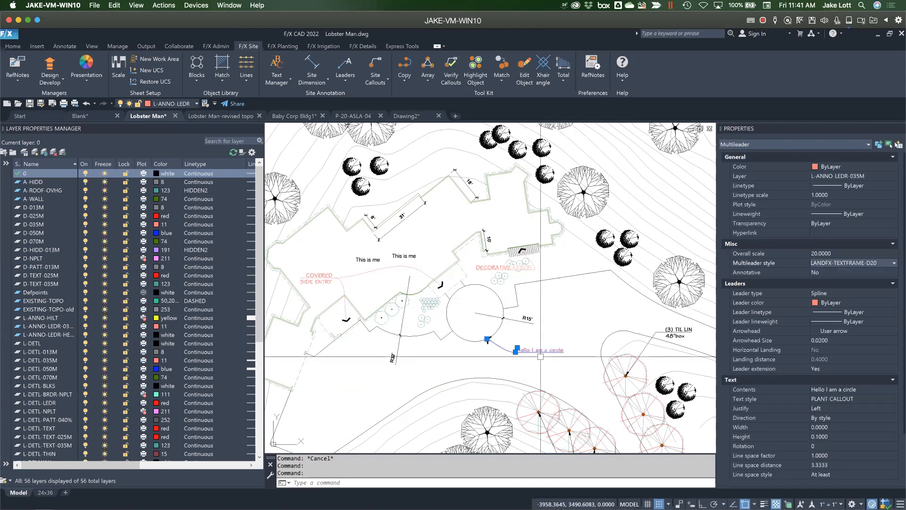
pyautogui.press('Escape')
# Delete the "Hello I am a circle" callout and purge the drawing's unused items
pyautogui.click(524, 349)
pyautogui.click(519, 347)
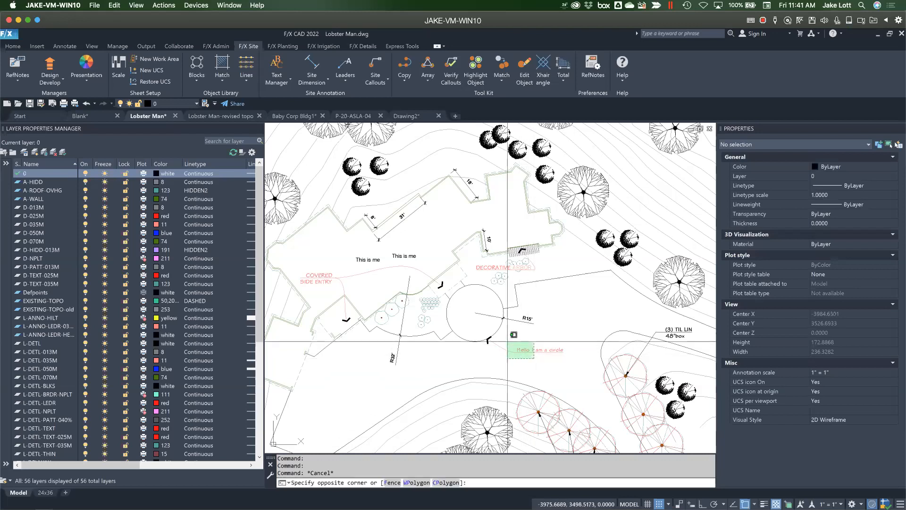
pyautogui.press('Delete')
pyautogui.write('p')
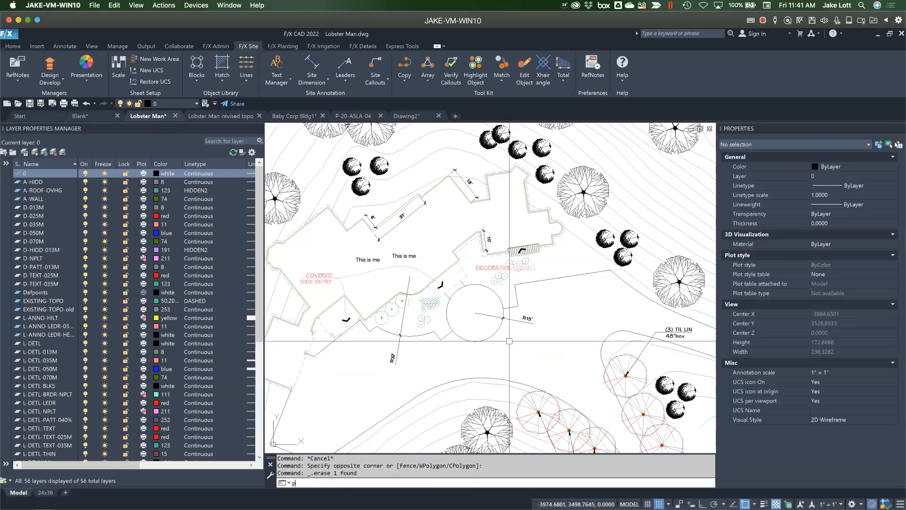
pyautogui.write('rg')
pyautogui.press('Return')
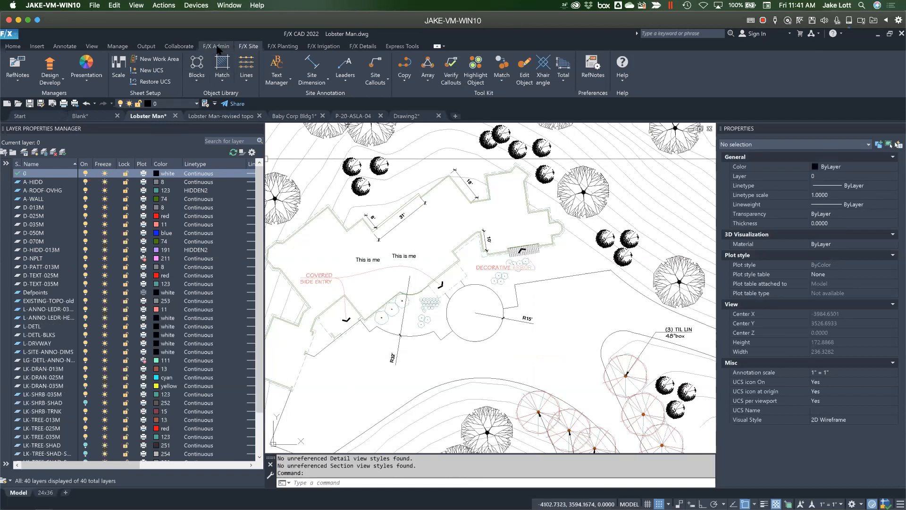
# Check the remaining styles in the Multileader Style Manager and close it
pyautogui.click(119, 47)
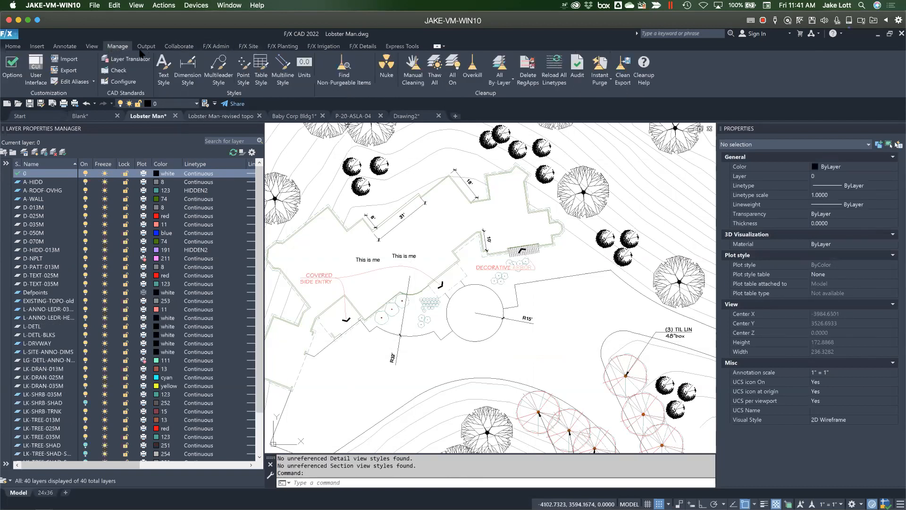
pyautogui.click(218, 68)
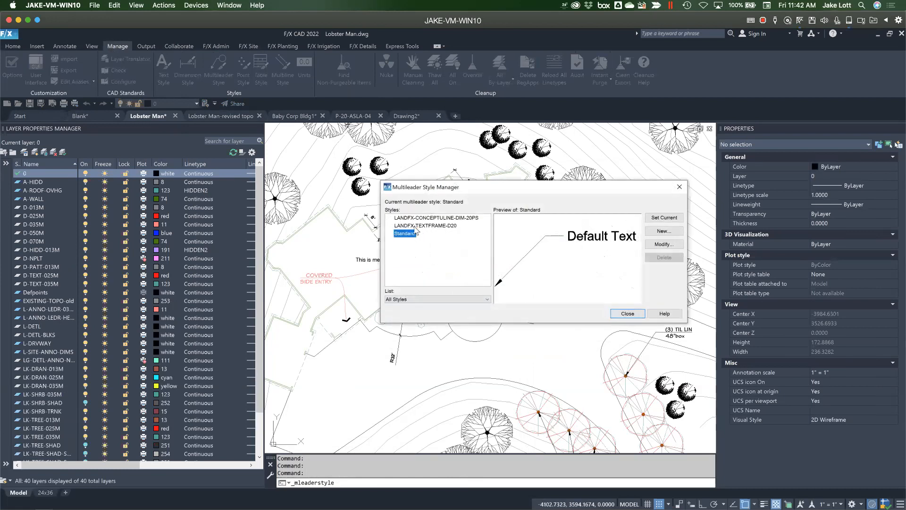
pyautogui.click(628, 314)
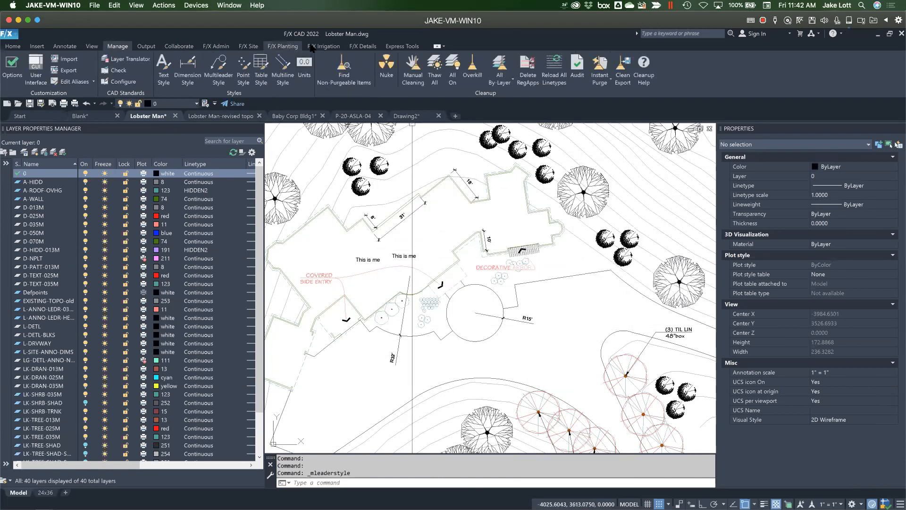
# Place a leader callout reading "I worked!" below the R15' circle, with Ortho off and its arrow at the circle's underside
pyautogui.click(248, 46)
pyautogui.click(346, 64)
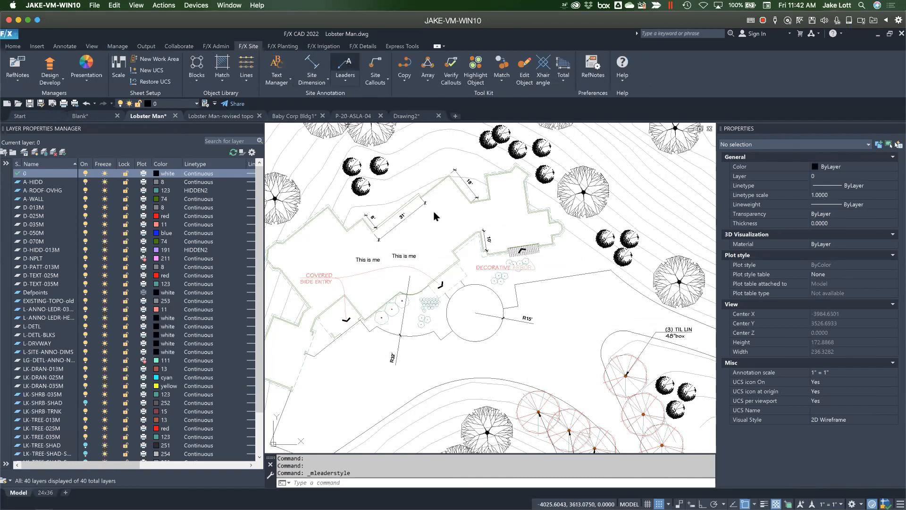
pyautogui.click(475, 345)
pyautogui.press('F8')
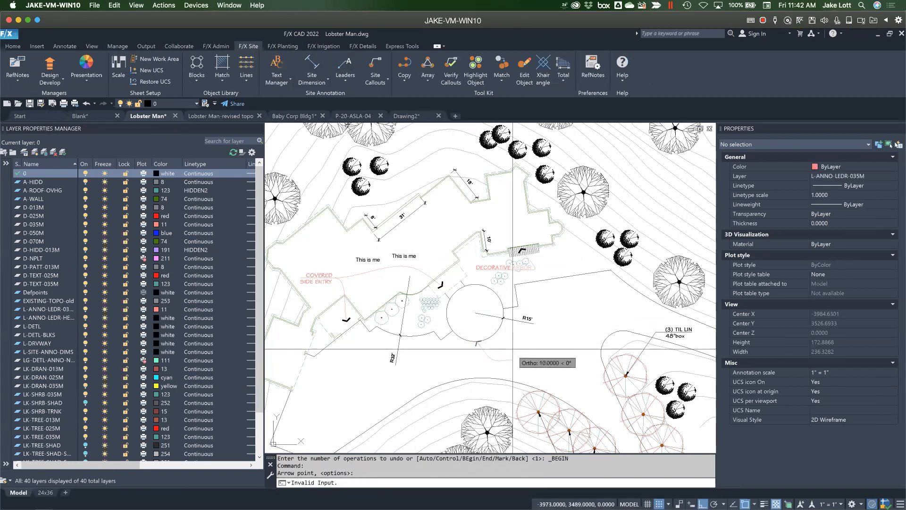
pyautogui.press('F8')
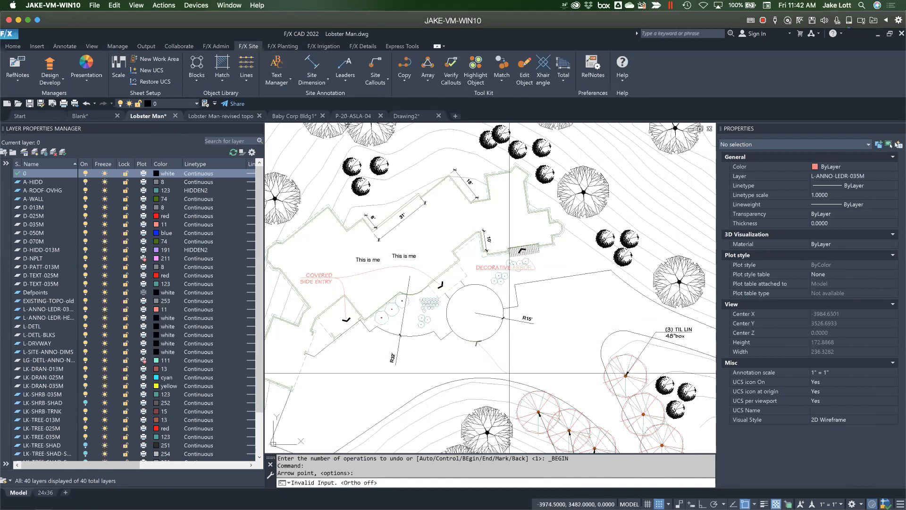
pyautogui.click(509, 373)
pyautogui.write('worked!')
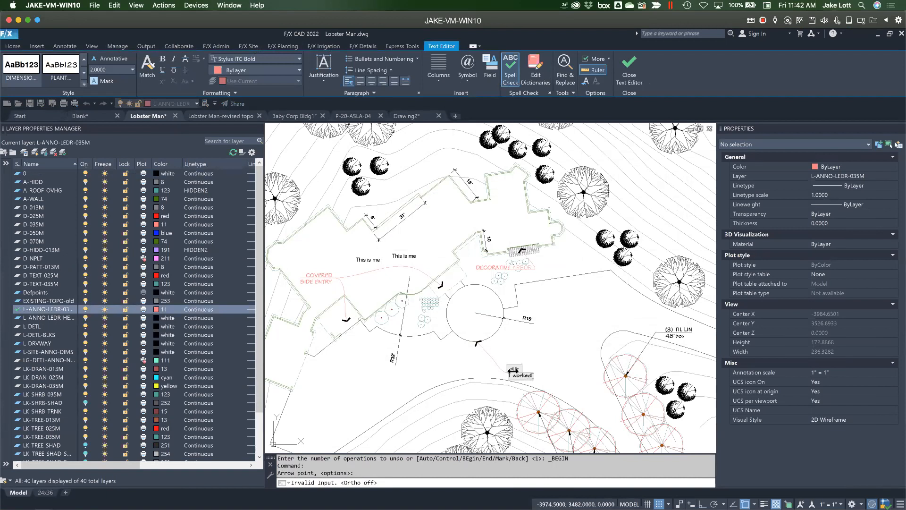
pyautogui.click(526, 369)
pyautogui.scroll(3, 526, 369)
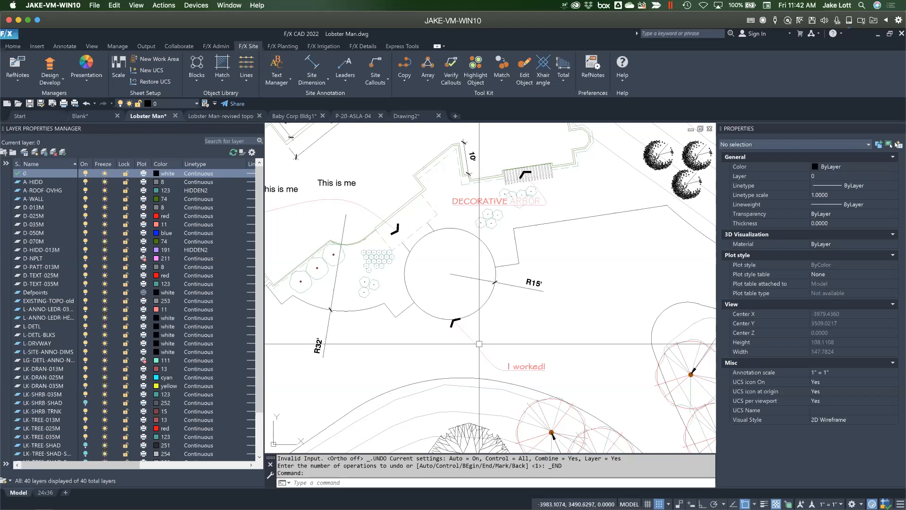
pyautogui.click(480, 349)
pyautogui.press('Escape')
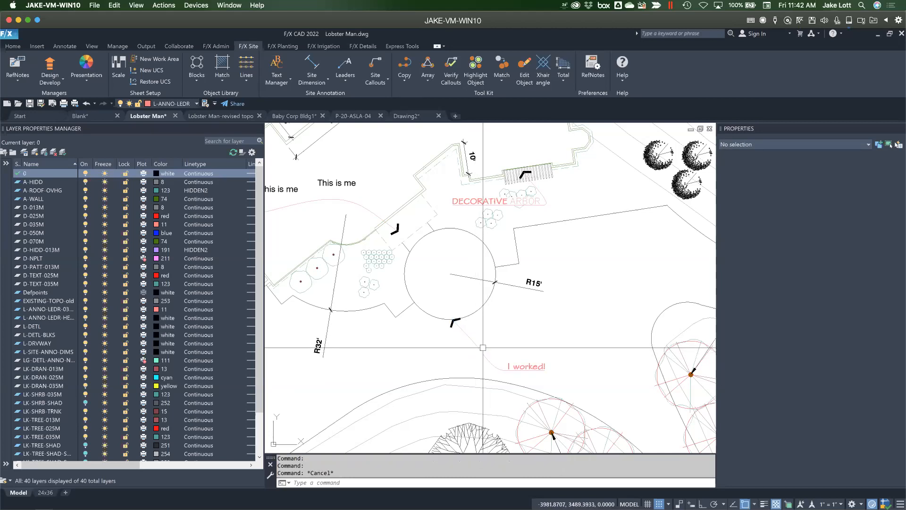
pyautogui.moveTo(481, 285)
pyautogui.mouseDown(button='middle')
pyautogui.moveTo(501, 305)
pyautogui.moveTo(555, 283)
pyautogui.mouseUp(button='middle')
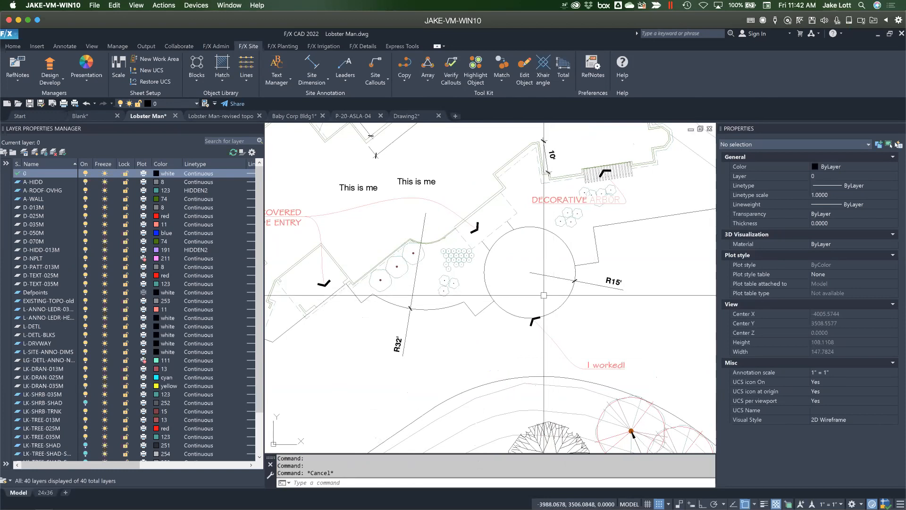
pyautogui.moveTo(447, 248); pyautogui.dragTo(524, 333, button='middle')
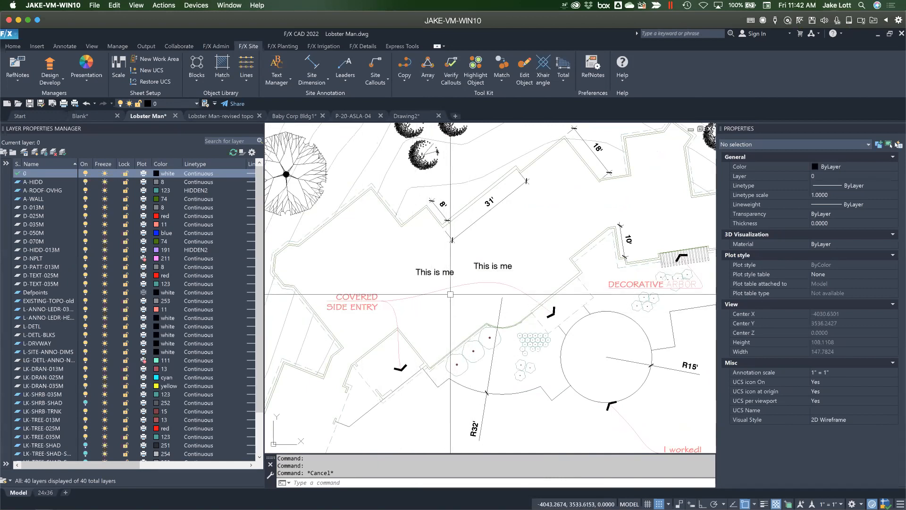
# Review the CALLOUT TEXT, DIMENSION TEXT, Standard and PLANT CALLOUT entries in the Text Style dialog and close it
pyautogui.click(117, 46)
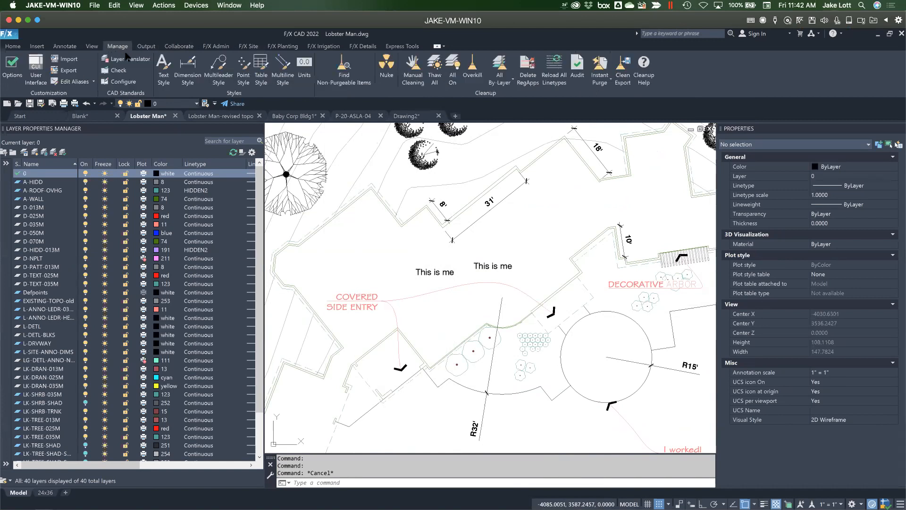
pyautogui.click(163, 70)
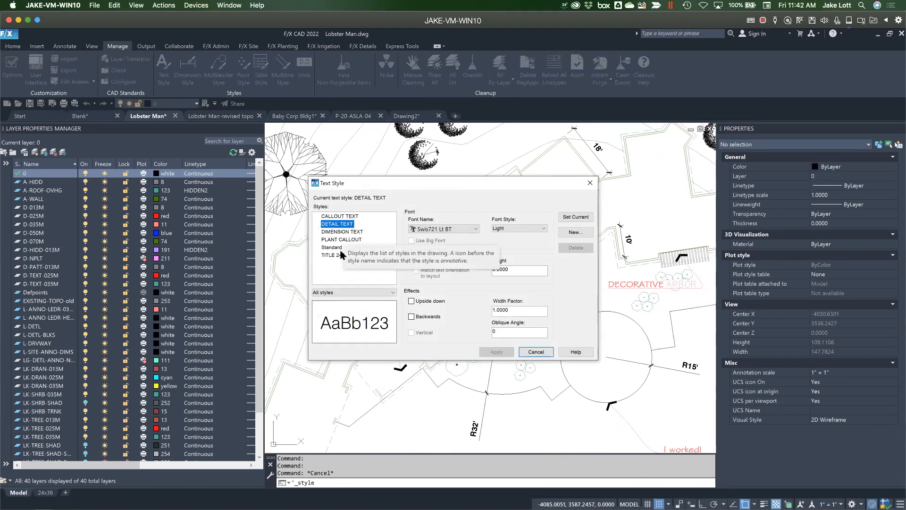
pyautogui.click(322, 267)
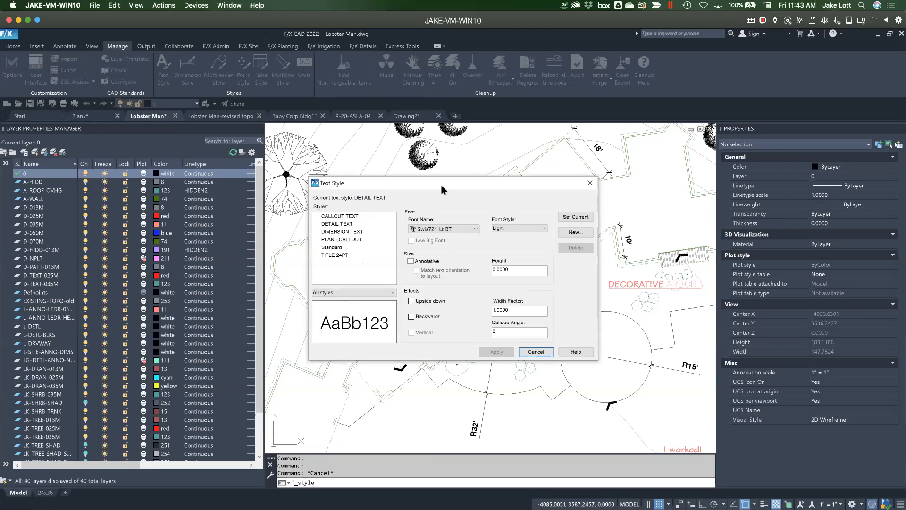
pyautogui.click(338, 216)
pyautogui.click(338, 231)
pyautogui.click(338, 247)
pyautogui.click(339, 239)
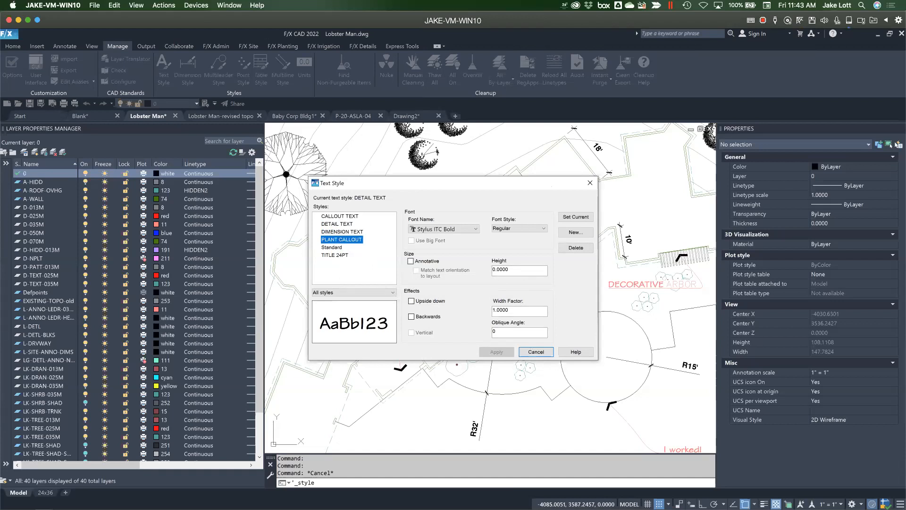
pyautogui.moveTo(578, 183); pyautogui.dragTo(542, 205)
pyautogui.click(555, 204)
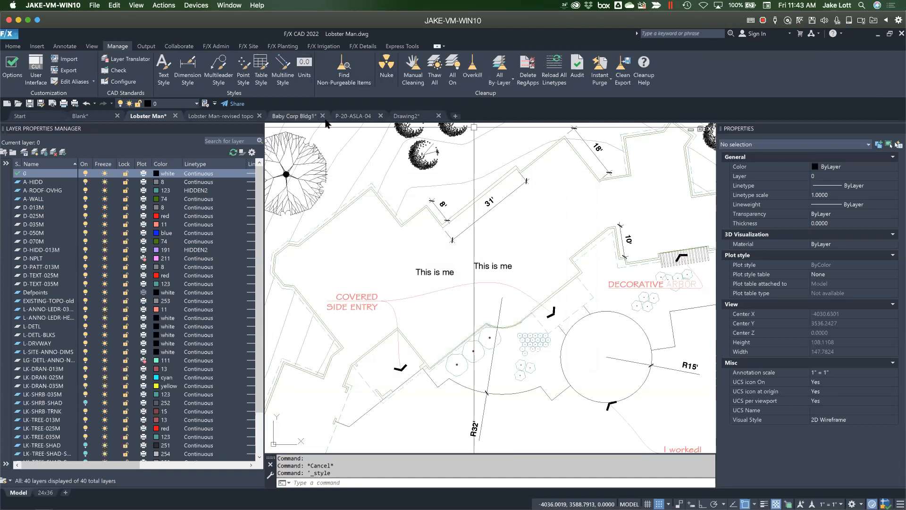
# Switch to Drawing2 and open the general F/X preferences that list the text styles
pyautogui.click(408, 116)
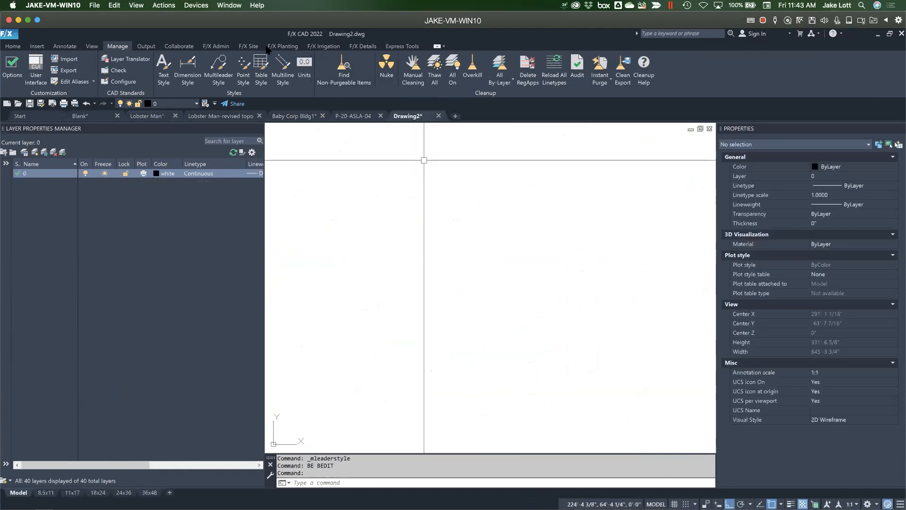
pyautogui.click(216, 46)
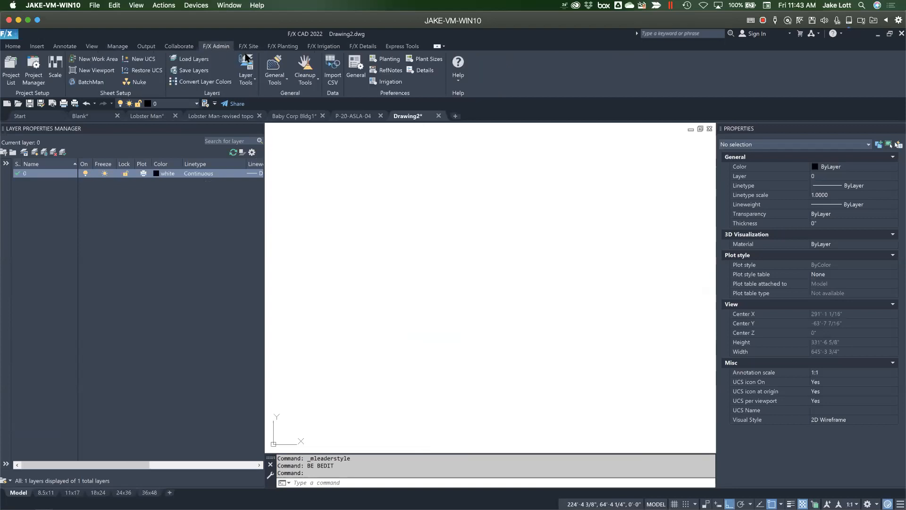
pyautogui.click(353, 79)
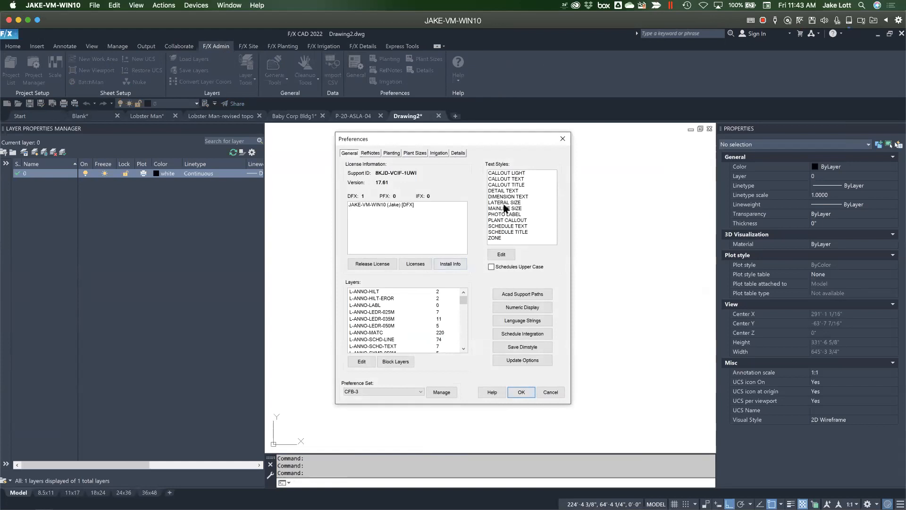
# Change the font of the PLANT CALLOUT text style to Architect Text in the general preferences
pyautogui.click(503, 220)
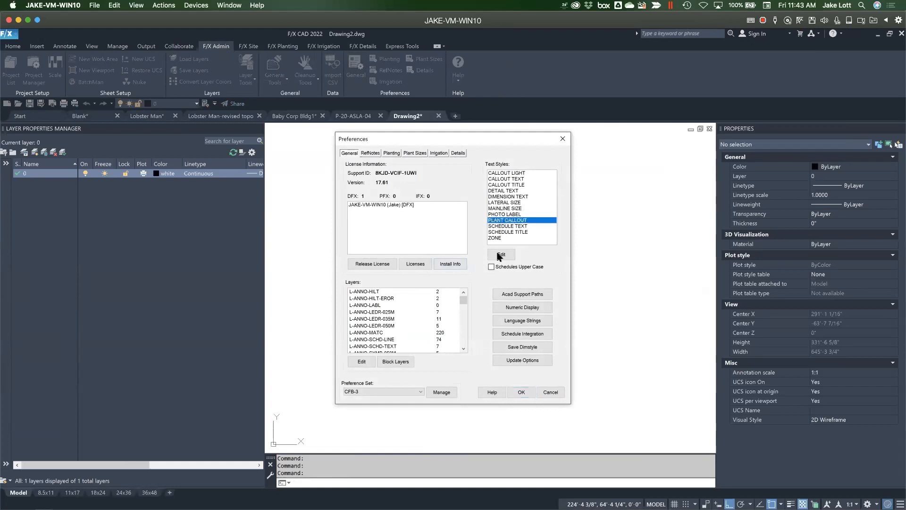
pyautogui.click(501, 254)
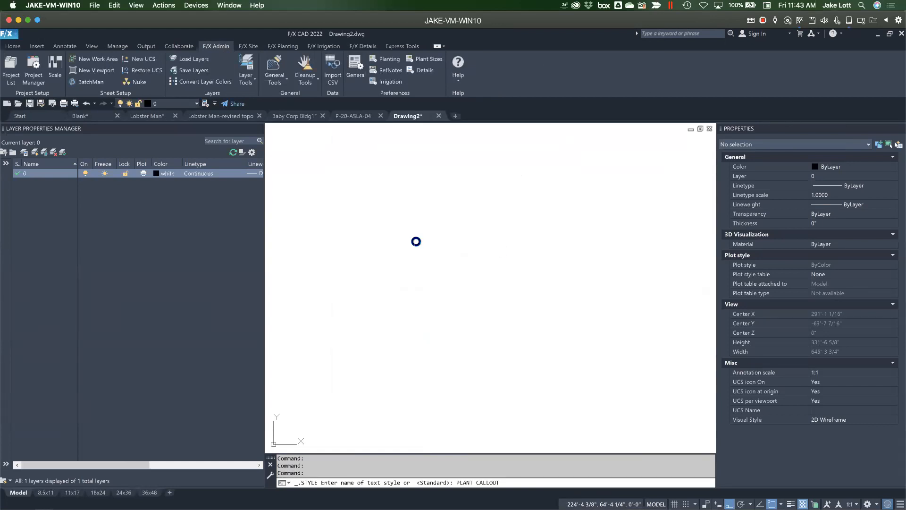
pyautogui.click(461, 182)
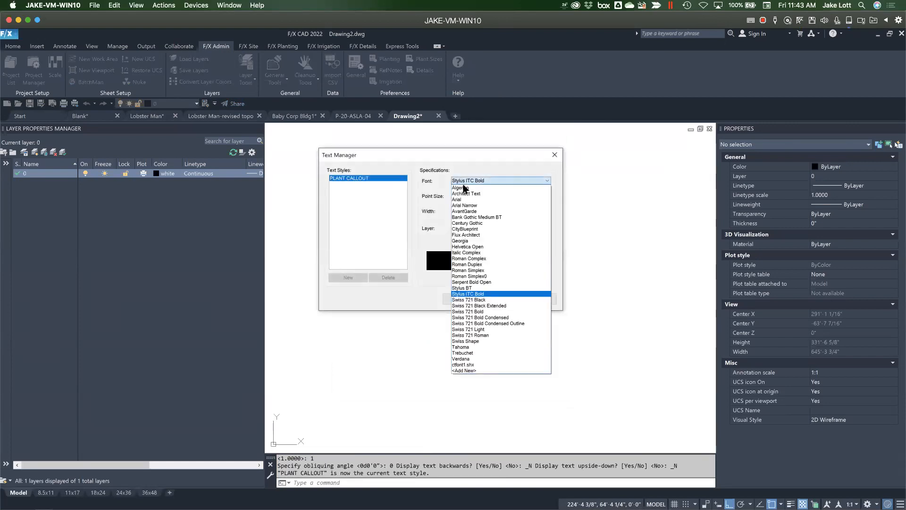
pyautogui.click(466, 193)
pyautogui.click(459, 300)
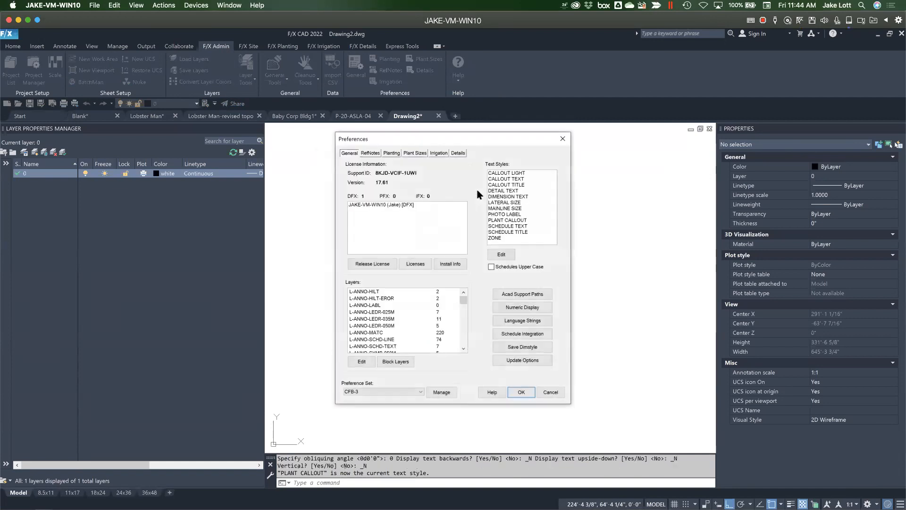
# Set the DIMENSION TEXT style's font to Roman Simplex and accept the preferences
pyautogui.click(505, 197)
pyautogui.click(500, 253)
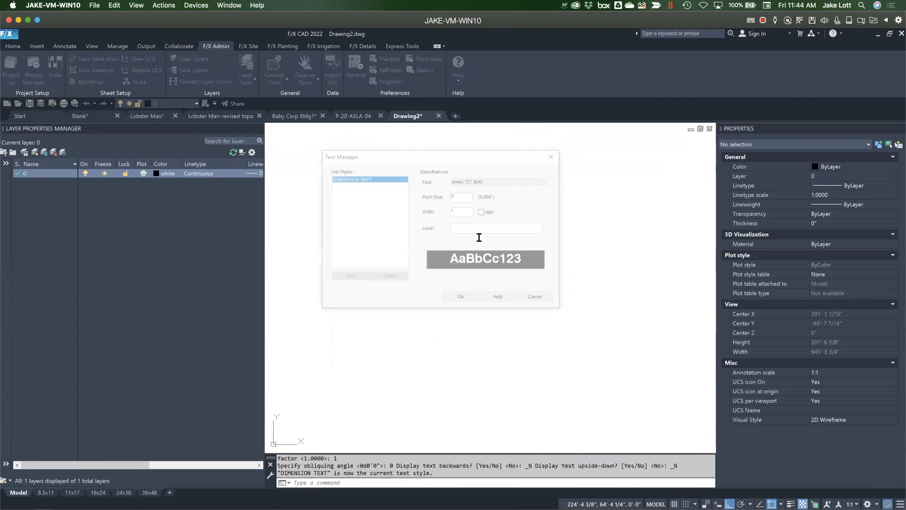
pyautogui.click(463, 182)
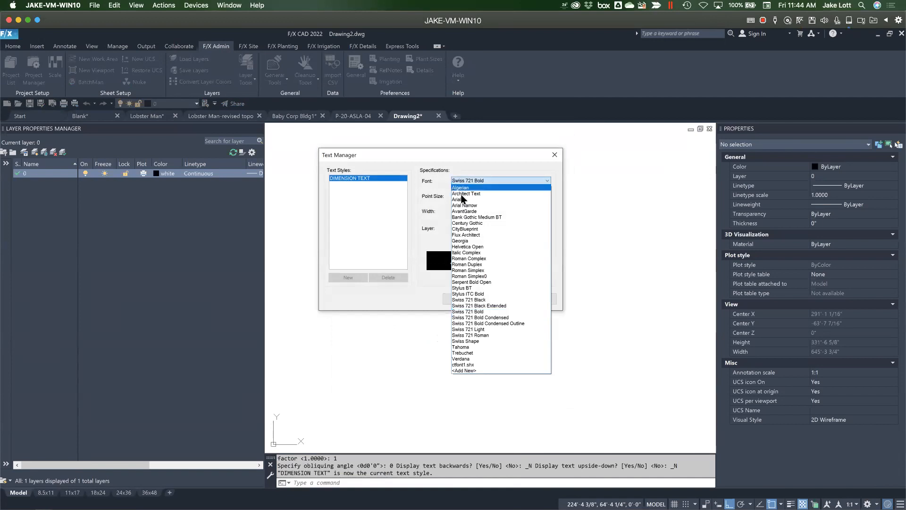
pyautogui.click(467, 270)
pyautogui.click(460, 298)
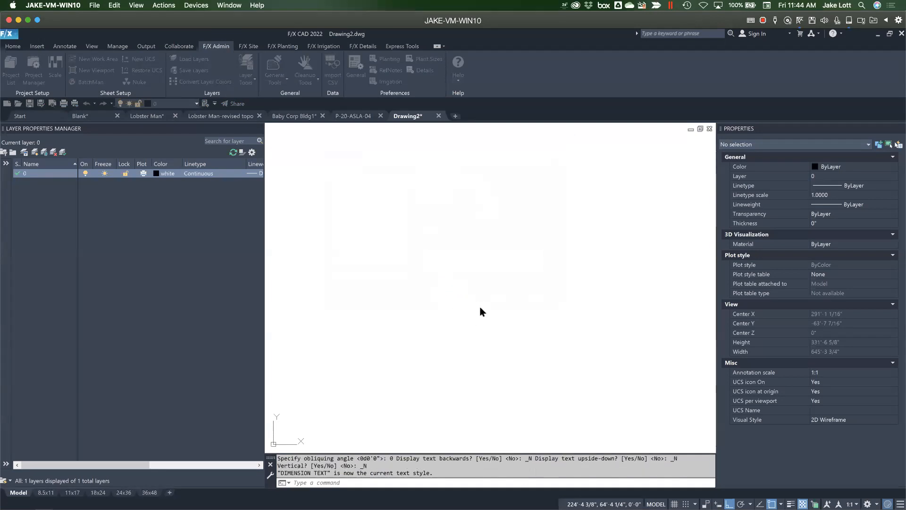
pyautogui.click(520, 392)
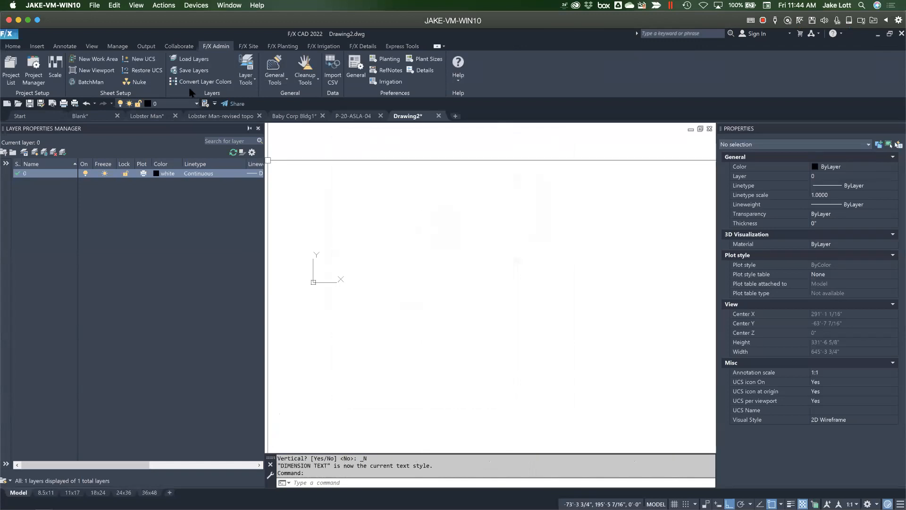
# Switch to the Lobster Man drawing and run the REAT command to update its text styles from the preferences
pyautogui.click(144, 116)
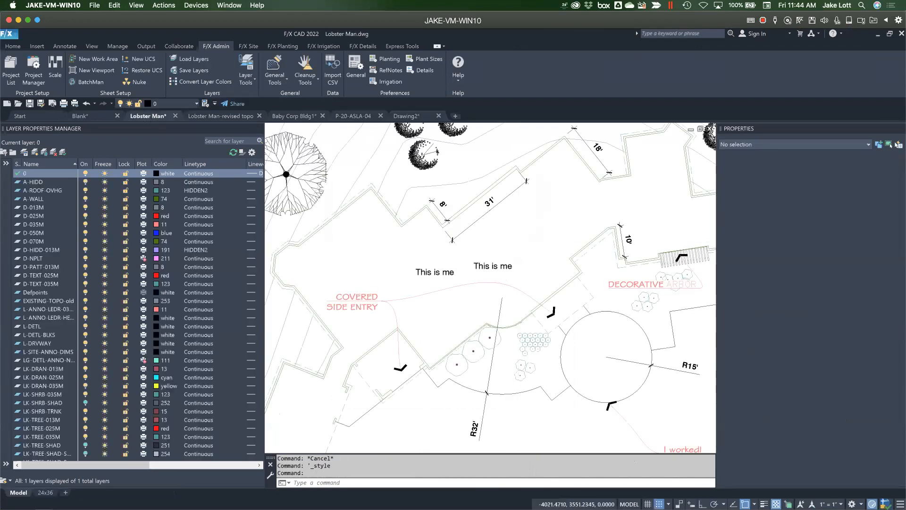
pyautogui.scroll(2, 473, 238)
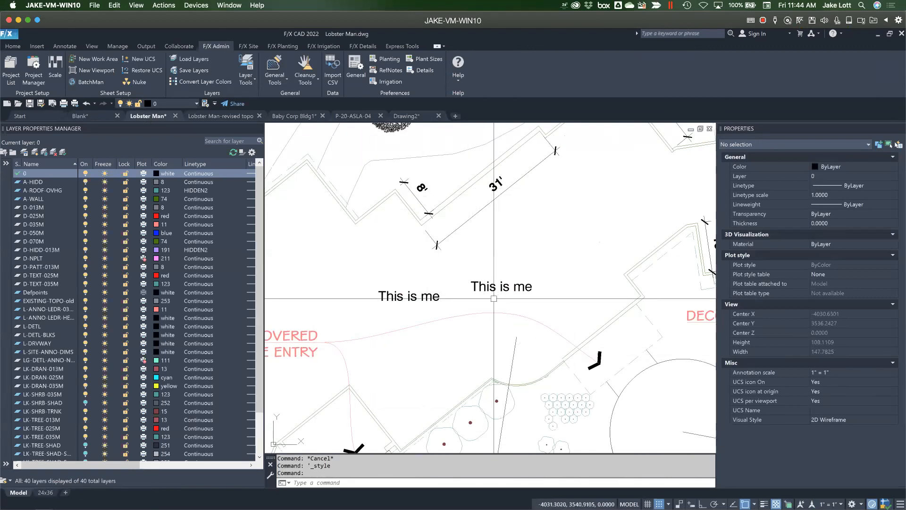
pyautogui.moveTo(416, 322)
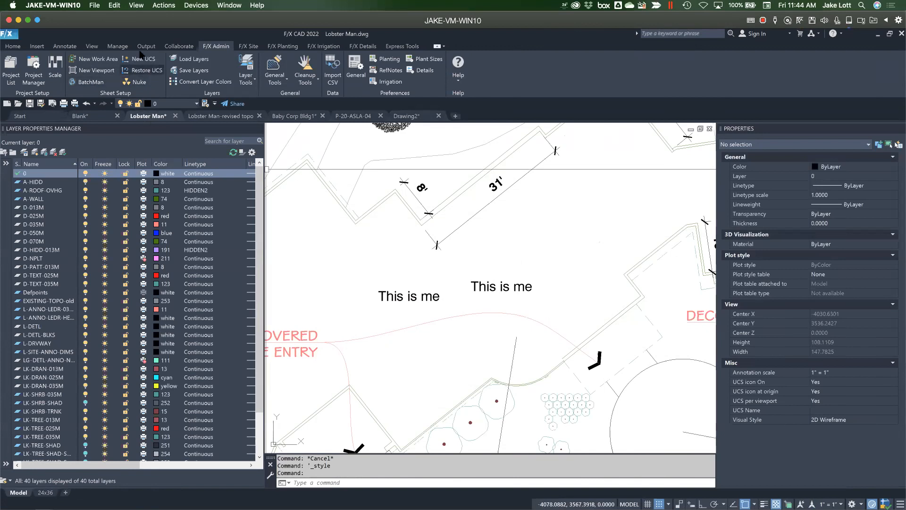
pyautogui.click(117, 46)
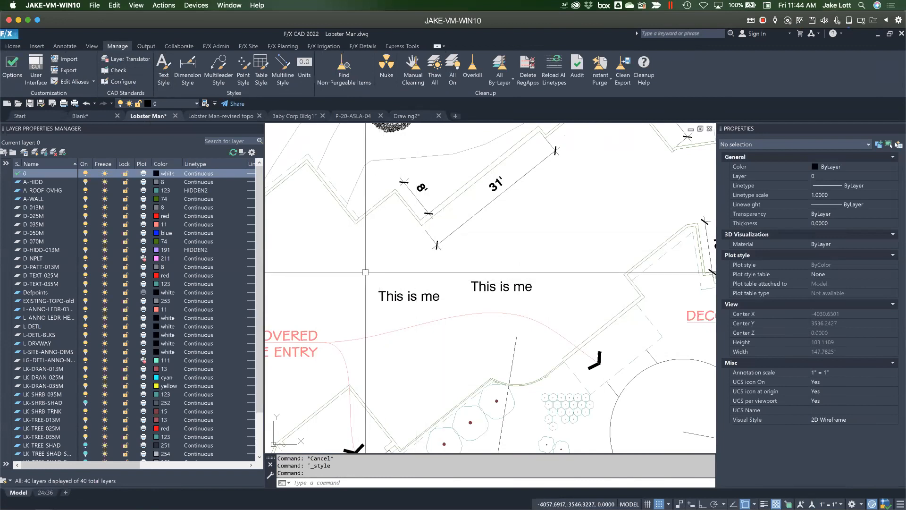
pyautogui.write('rea')
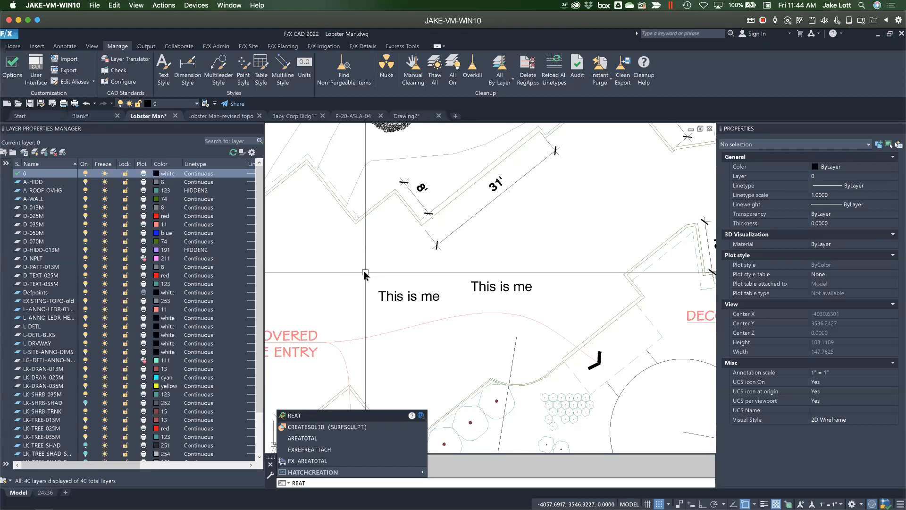
pyautogui.press('Return')
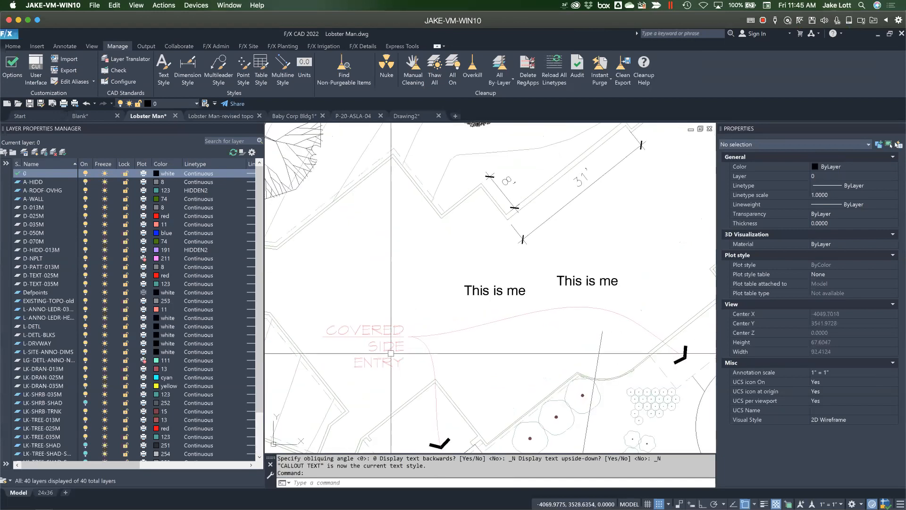
# Examine the callout and dimension text across the Lobster Man plan, and check the properties of one "This is me" text
pyautogui.moveTo(529, 312); pyautogui.dragTo(452, 310, button='middle')
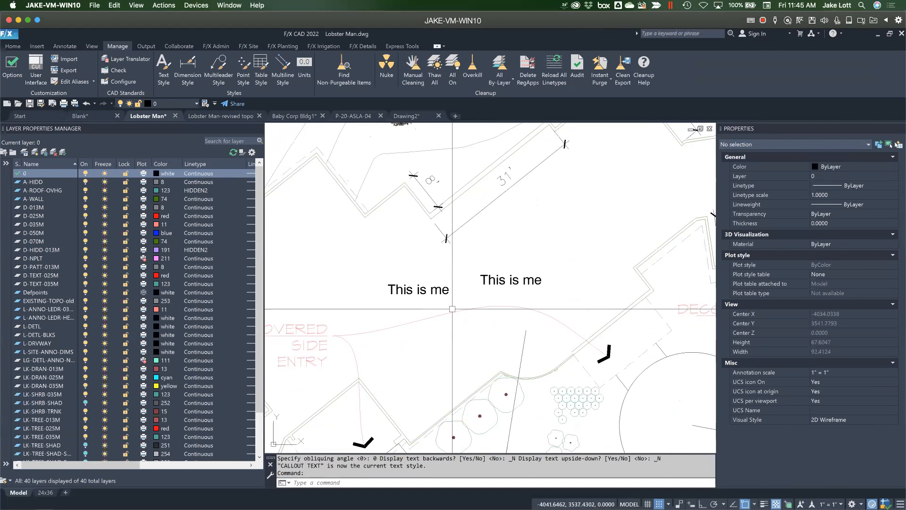
pyautogui.click(433, 289)
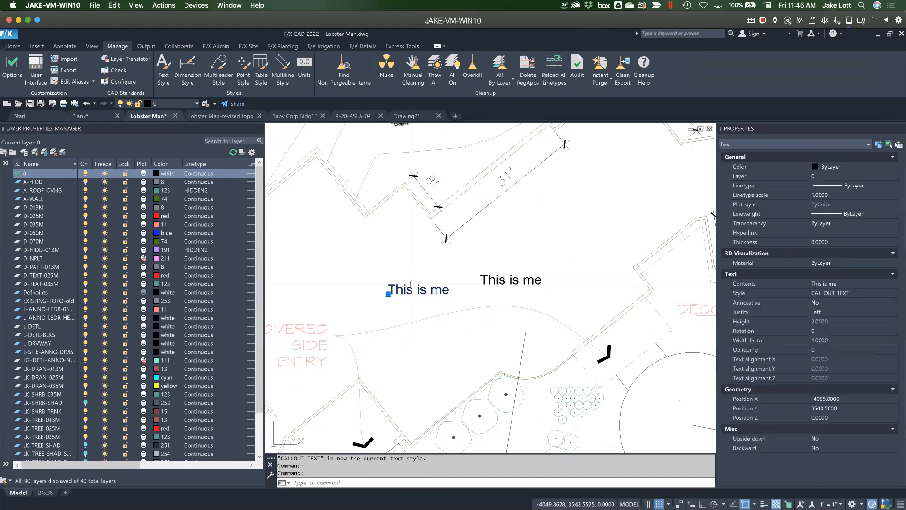
pyautogui.press('Escape')
pyautogui.moveTo(480, 228); pyautogui.dragTo(465, 244, button='middle')
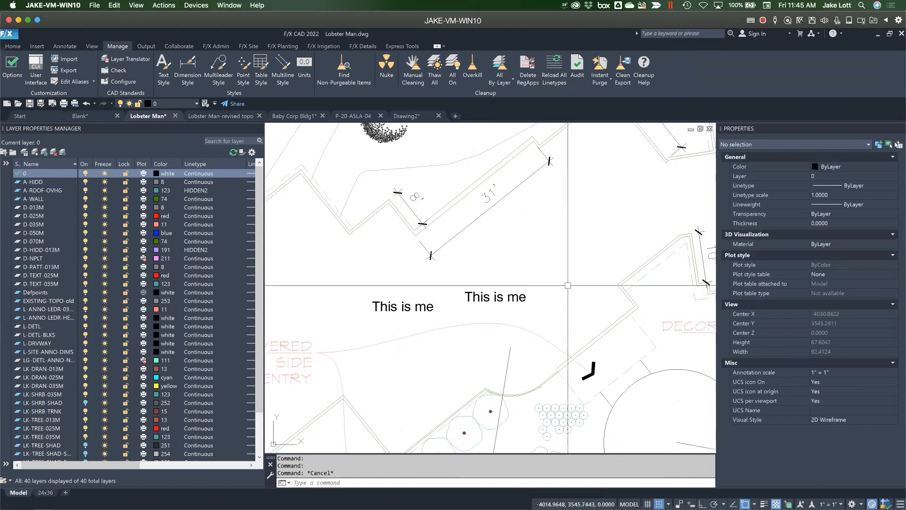
pyautogui.moveTo(567, 285); pyautogui.dragTo(514, 297, button='middle')
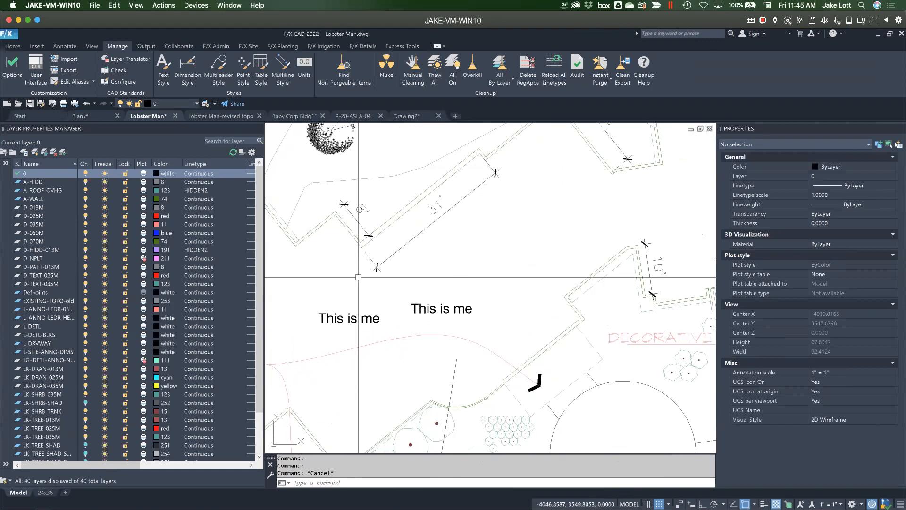
pyautogui.scroll(-3, 482, 304)
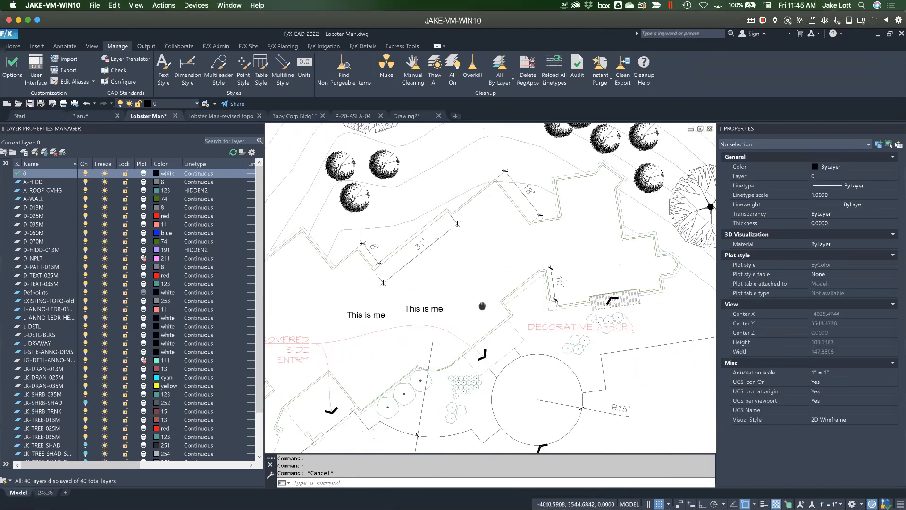
pyautogui.moveTo(379, 291); pyautogui.dragTo(473, 279, button='middle')
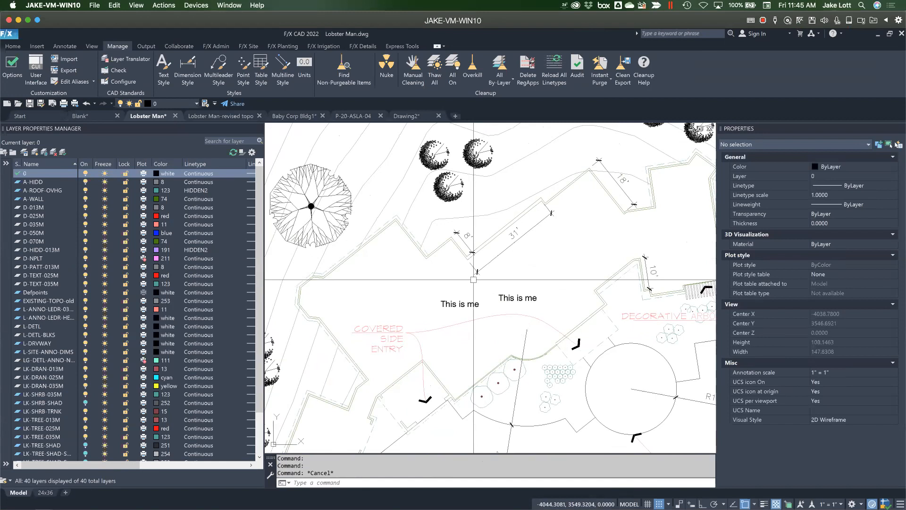
pyautogui.scroll(-3, 408, 154)
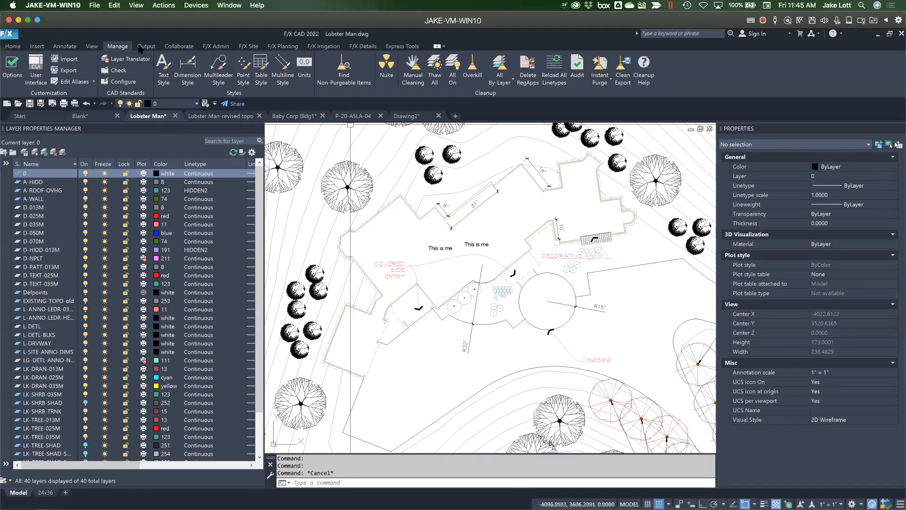
pyautogui.click(216, 46)
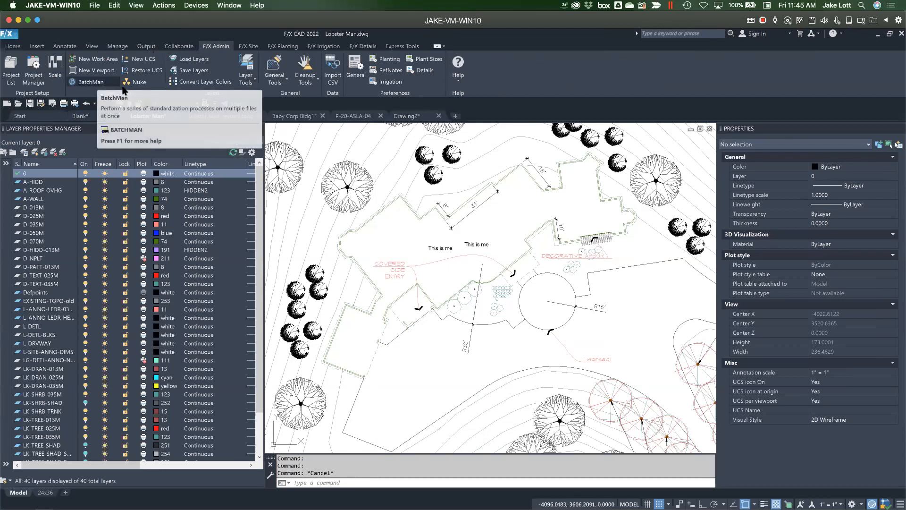
pyautogui.click(450, 277)
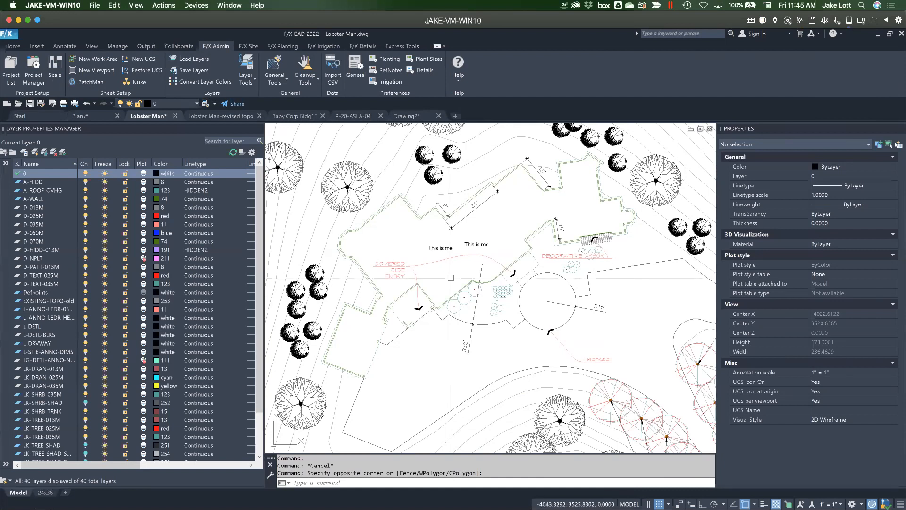
pyautogui.scroll(-4, 450, 278)
pyautogui.press('Escape')
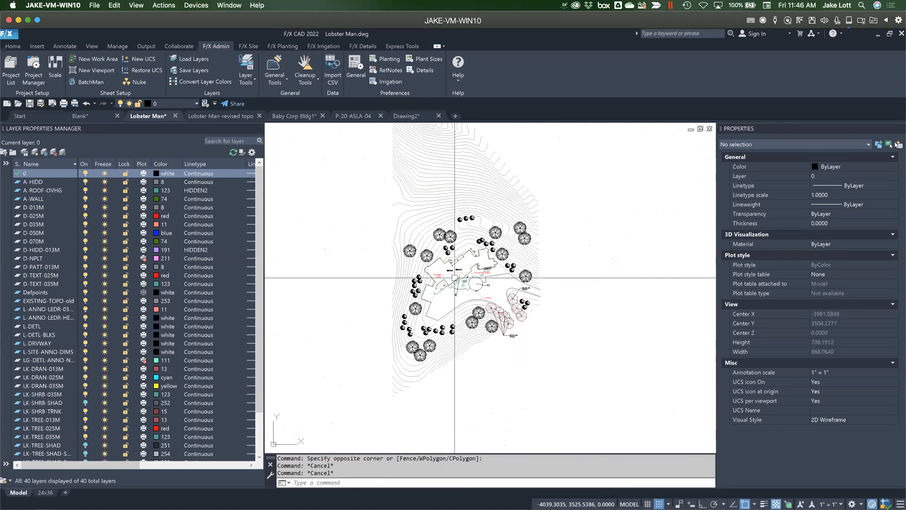
pyautogui.scroll(-2, 415, 343)
pyautogui.scroll(4, 414, 344)
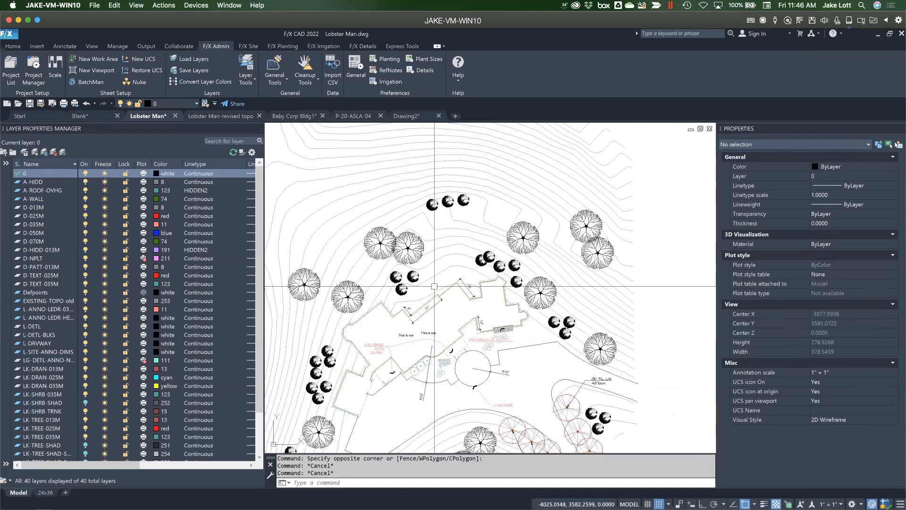
pyautogui.scroll(4, 430, 287)
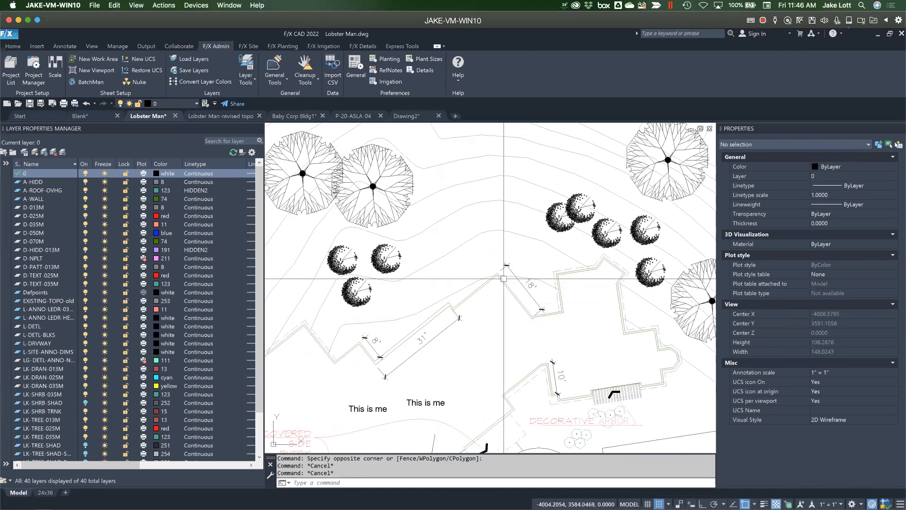
# View the Office Standard tree symbols in the Generic Plants block library and close it without placing one
pyautogui.click(248, 46)
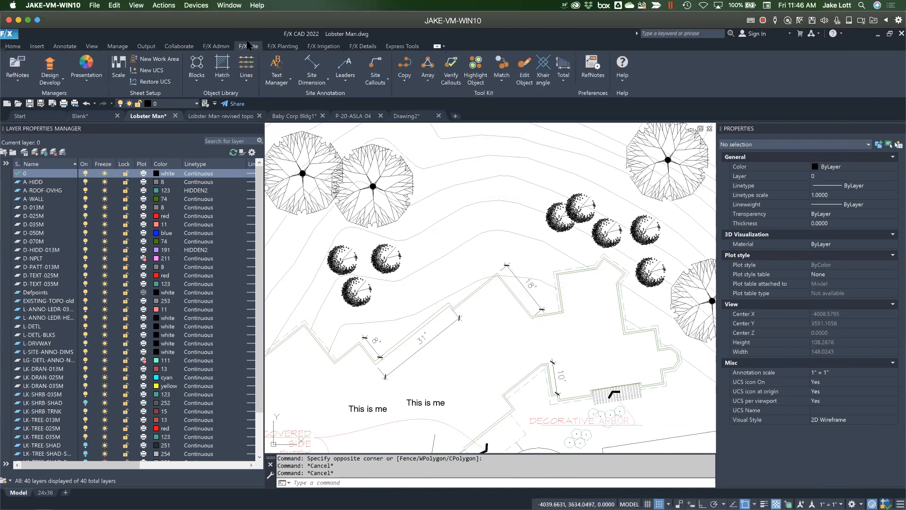
pyautogui.click(199, 82)
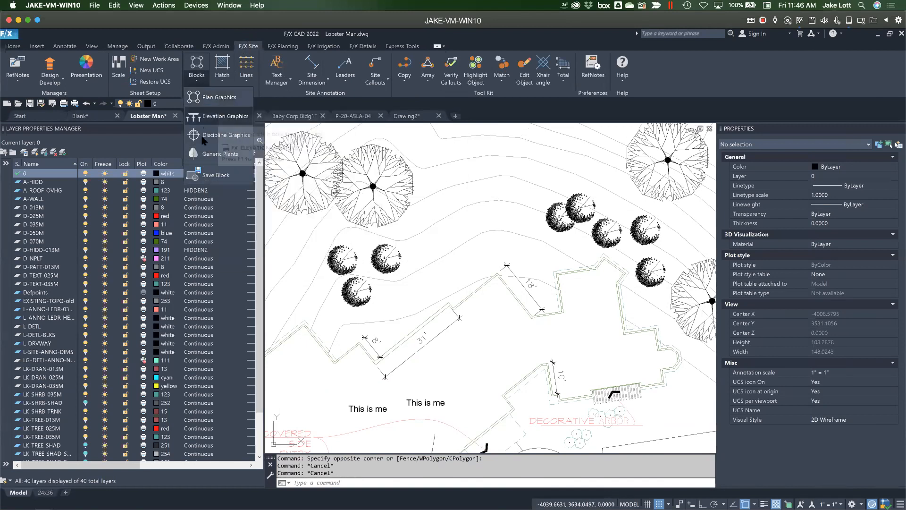
pyautogui.click(208, 152)
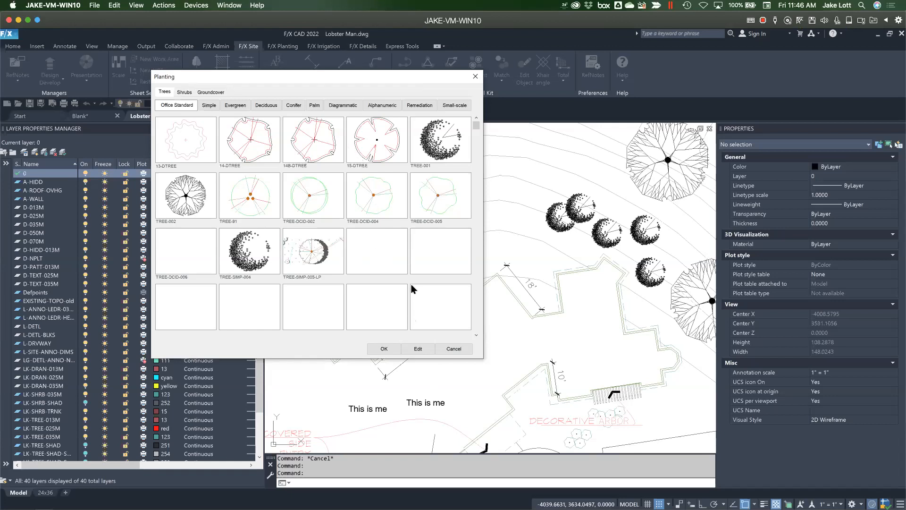
pyautogui.click(453, 349)
# Browse the User Defined blocks in the Discipline Graphics library and view its first Sheet Layout category
pyautogui.click(197, 81)
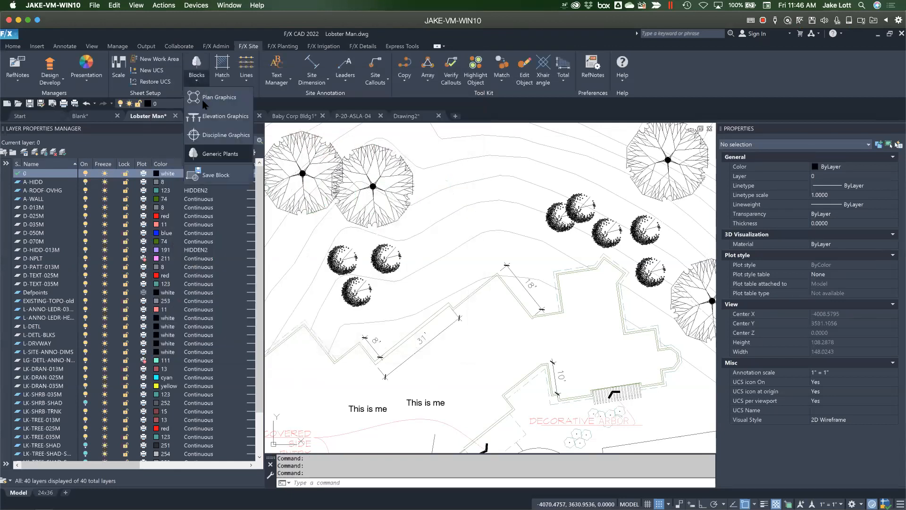
pyautogui.click(199, 136)
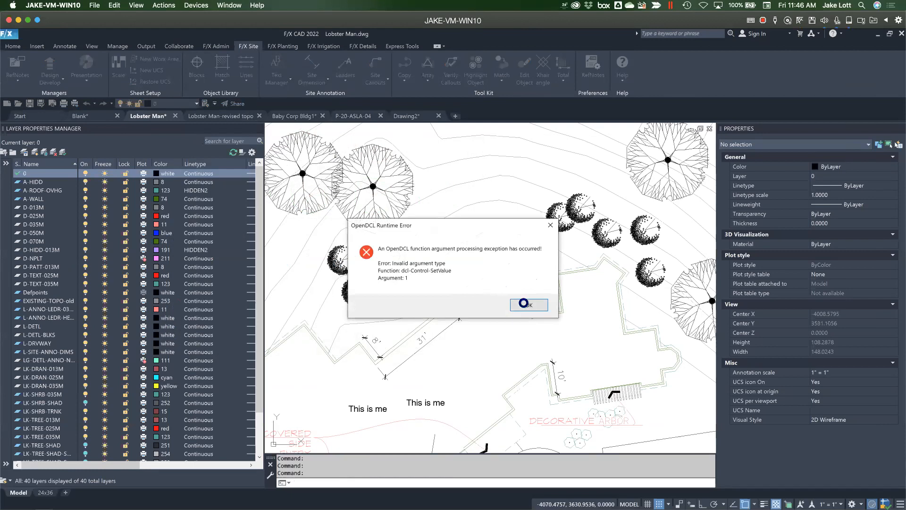
pyautogui.click(530, 305)
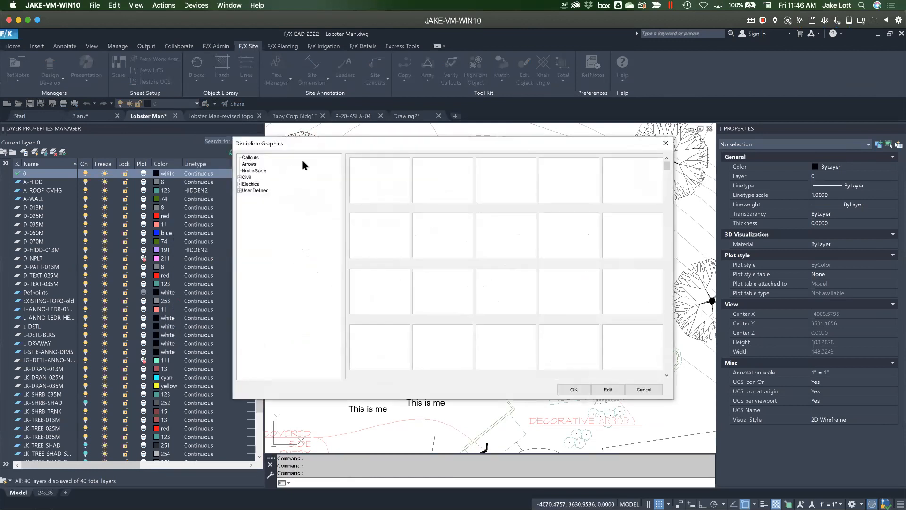
pyautogui.moveTo(298, 148); pyautogui.dragTo(309, 114)
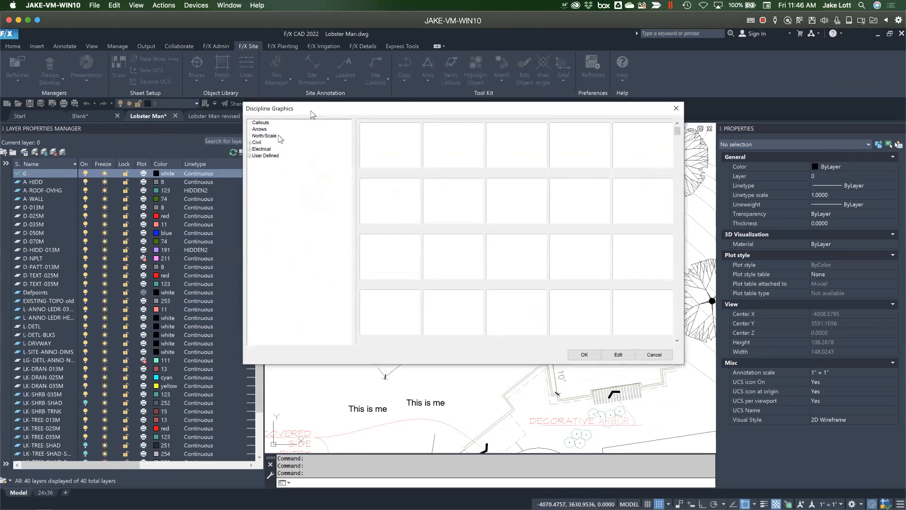
pyautogui.click(253, 156)
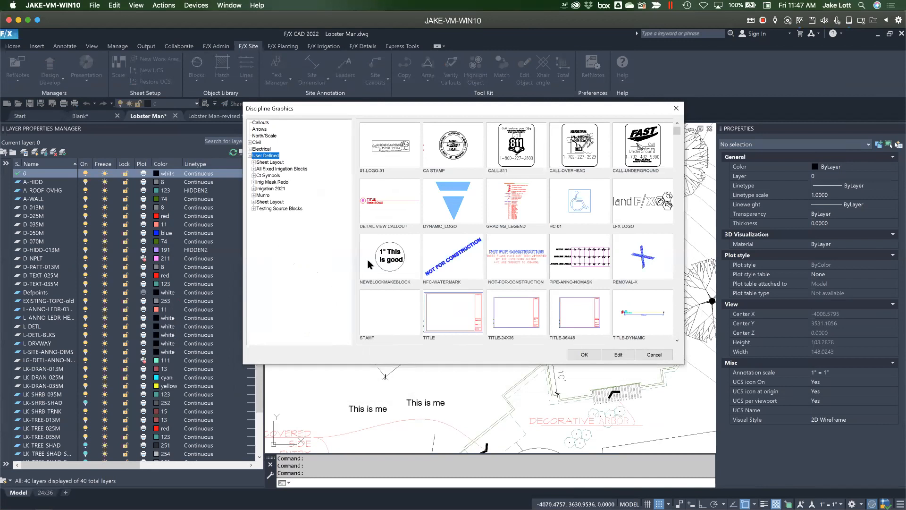
pyautogui.click(262, 162)
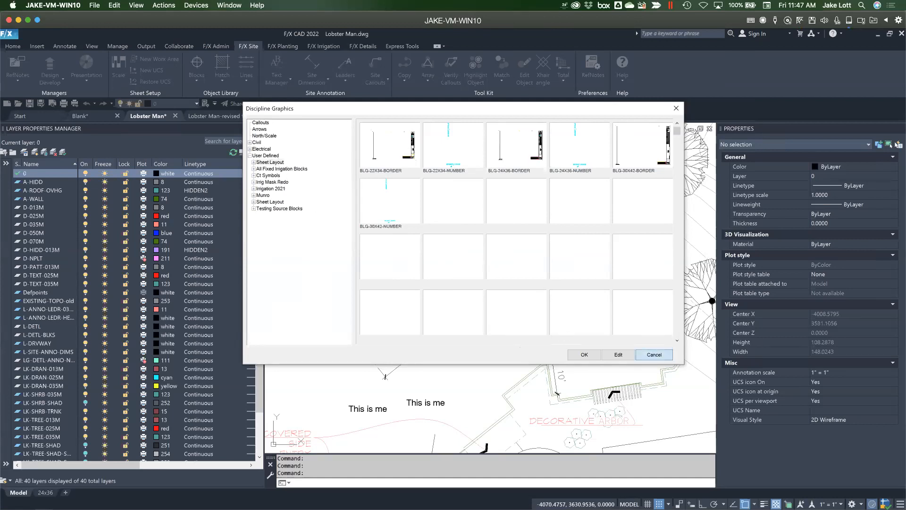
# Close the Discipline Graphics library, view the Simple trees in Generic Plants, check the edit settings of TREE-SIMP-001, and close without changes
pyautogui.click(653, 354)
pyautogui.click(197, 81)
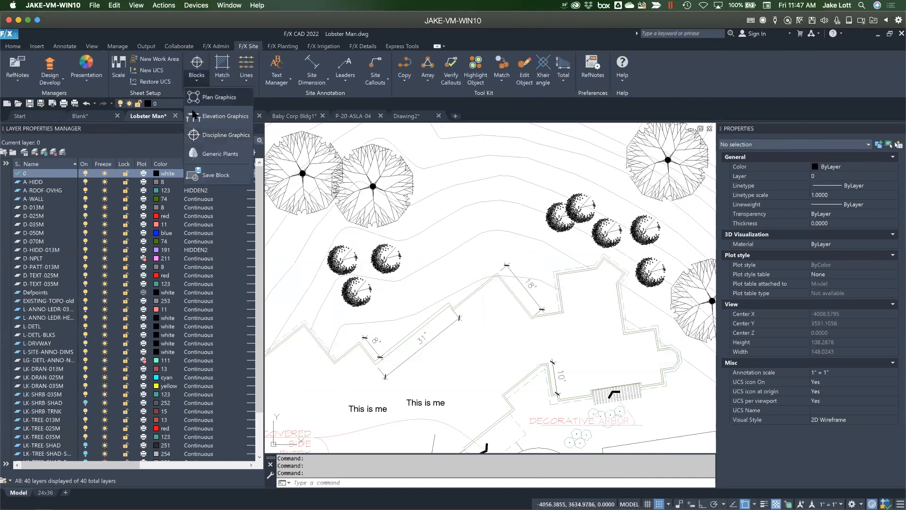
pyautogui.click(209, 155)
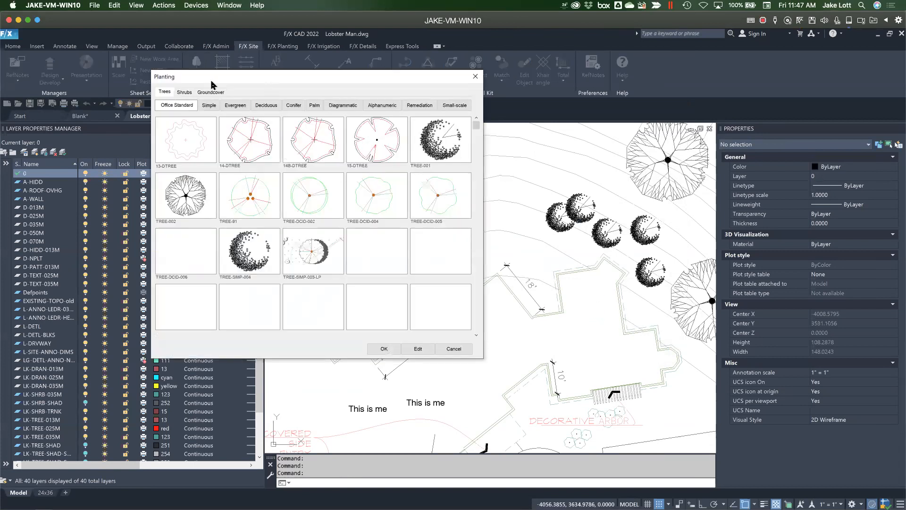
pyautogui.moveTo(227, 81); pyautogui.dragTo(339, 111)
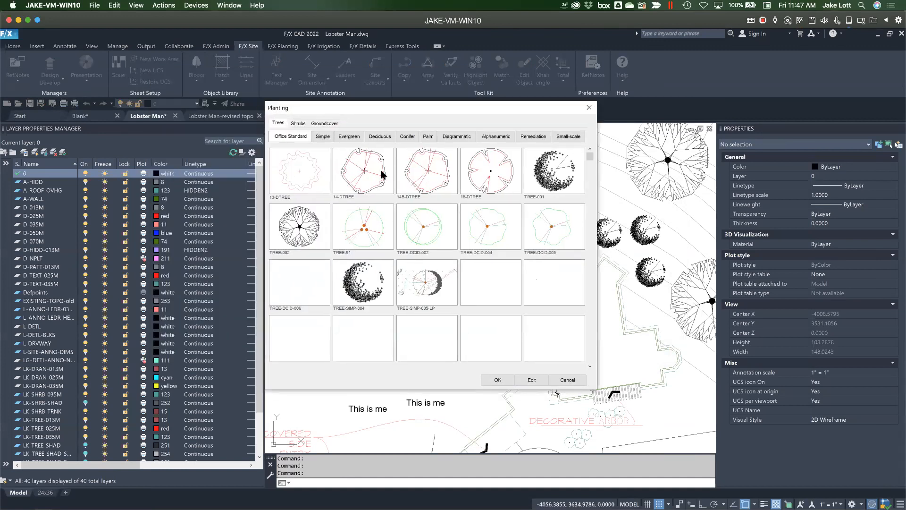
pyautogui.click(324, 137)
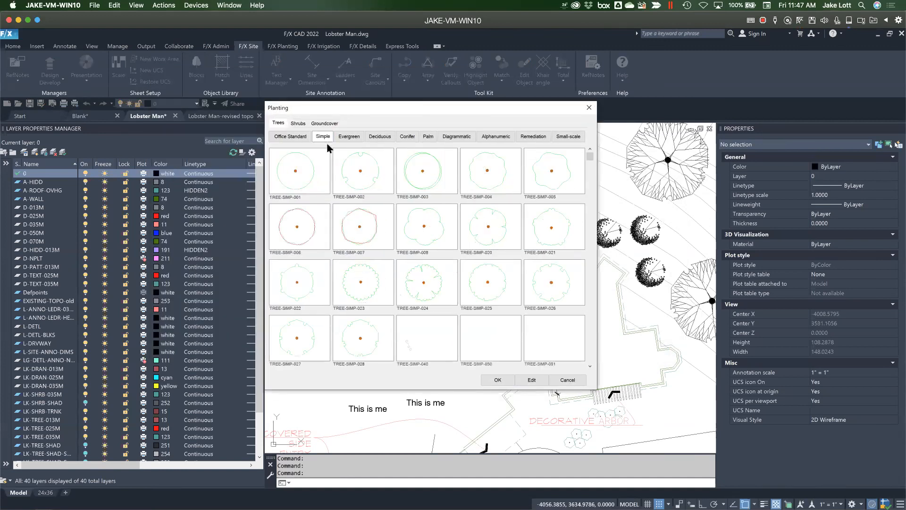
pyautogui.click(305, 178)
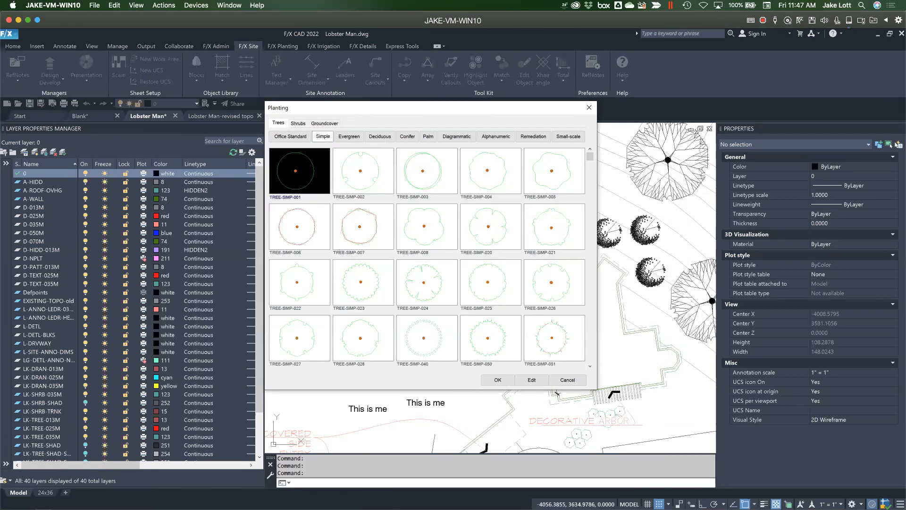
pyautogui.click(531, 380)
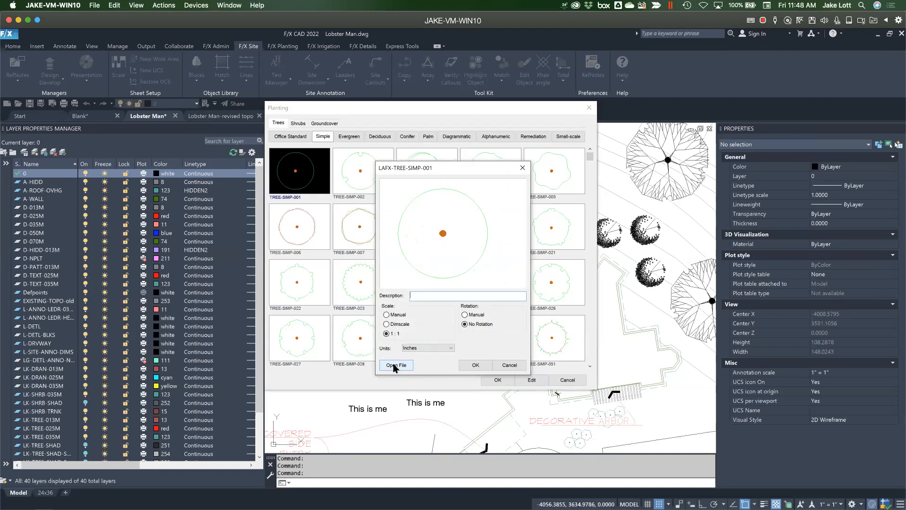
pyautogui.click(509, 366)
pyautogui.click(561, 381)
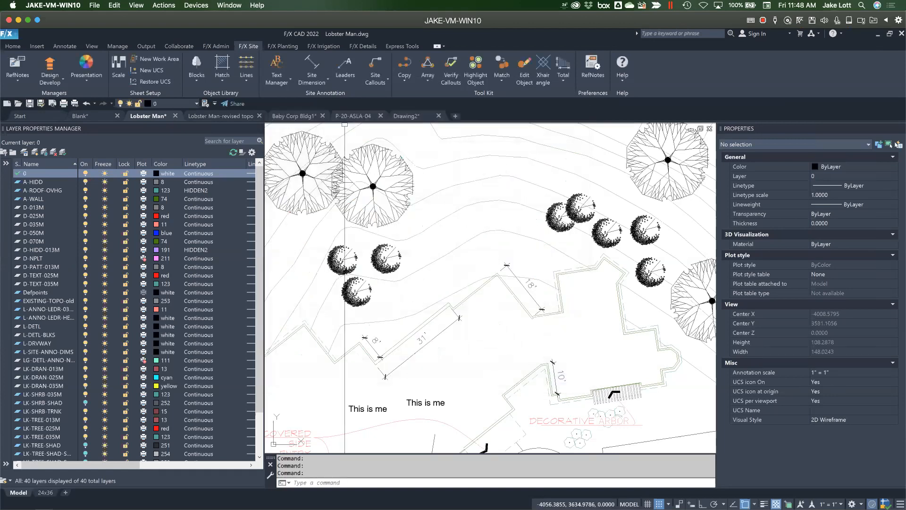
# Check the block names and scales of the small shaded trees and a large branching tree north of the building
pyautogui.scroll(1, 448, 245)
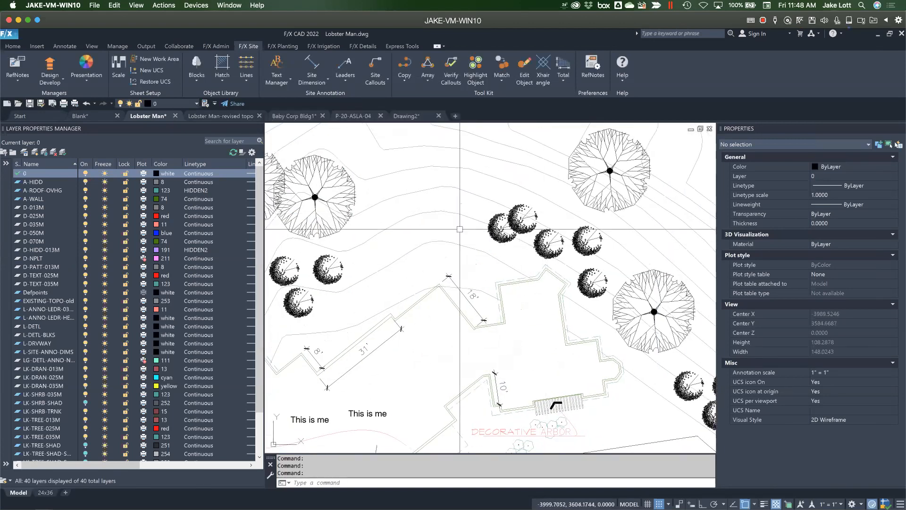
pyautogui.scroll(3, 479, 246)
pyautogui.scroll(-6, 480, 246)
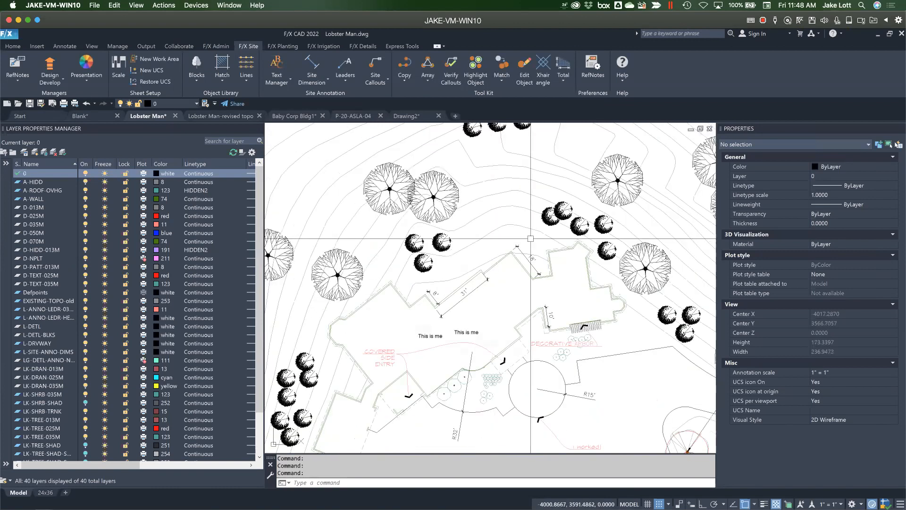
pyautogui.click(550, 218)
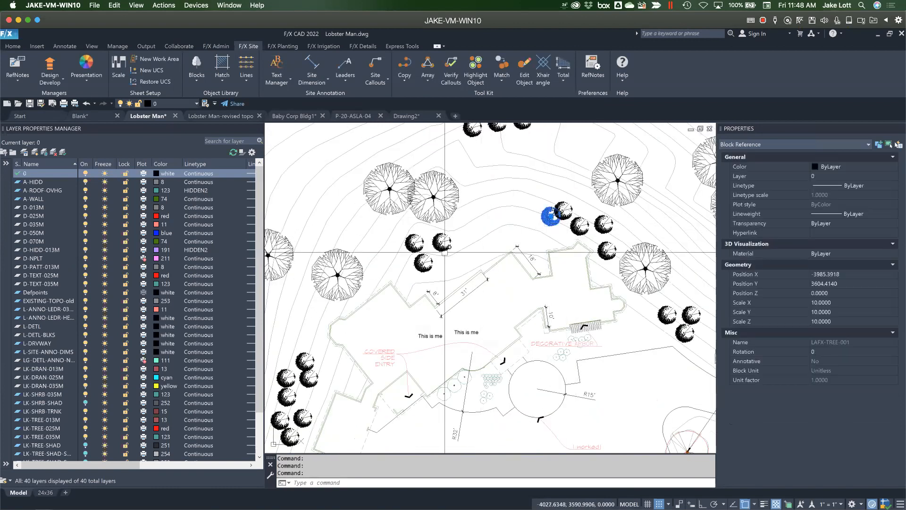
pyautogui.press('Escape')
pyautogui.click(418, 243)
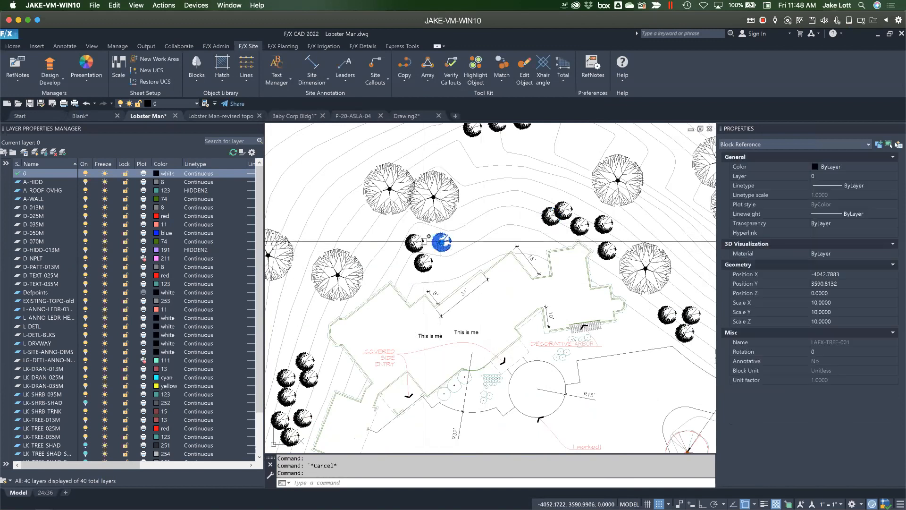
pyautogui.click(431, 208)
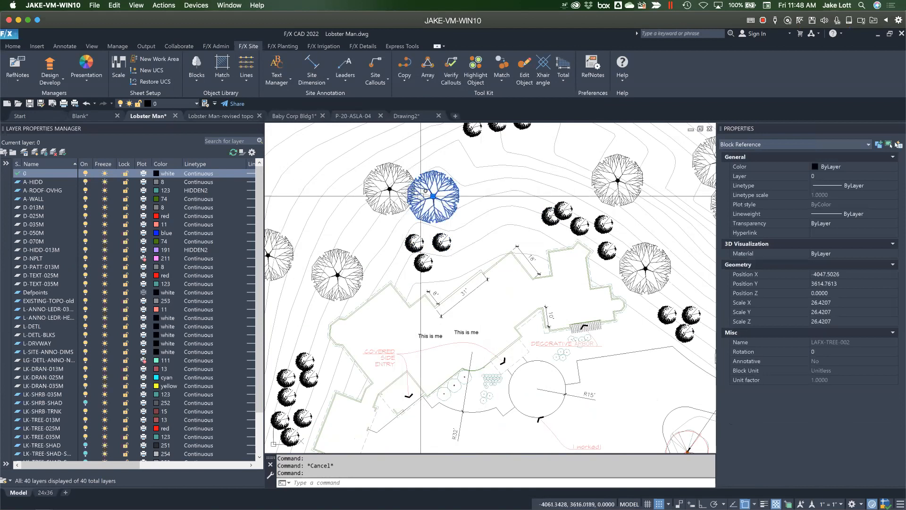
pyautogui.moveTo(393, 195)
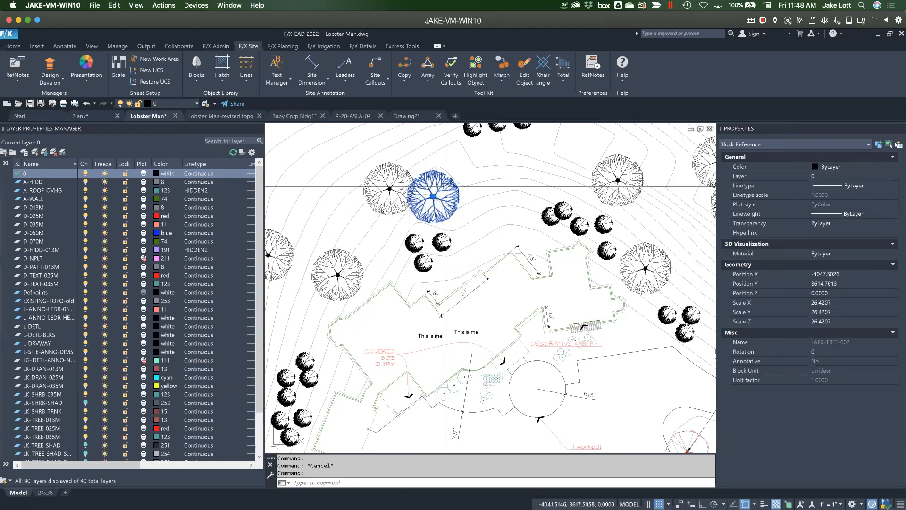
pyautogui.moveTo(437, 187)
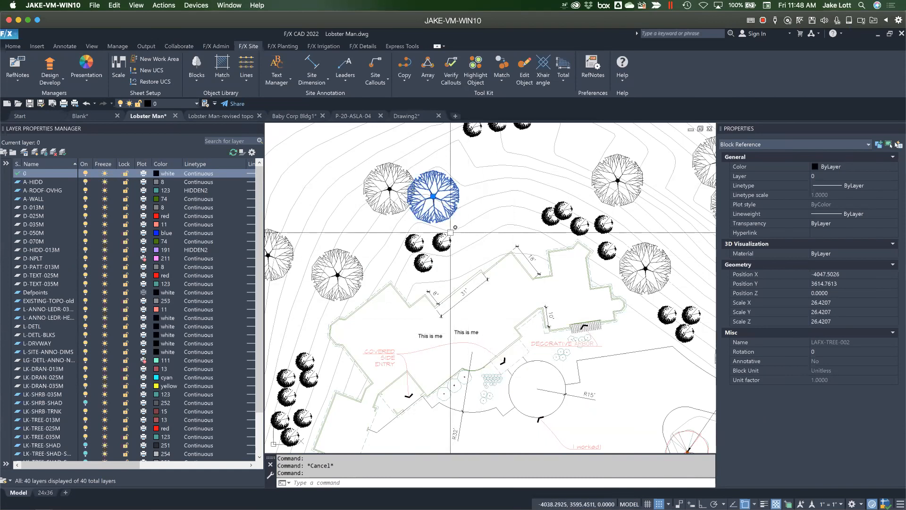
pyautogui.press('Escape')
# Select all blocks similar to the large branching tree LAFX-TREE-002 and delete them from the plan
pyautogui.click(461, 193)
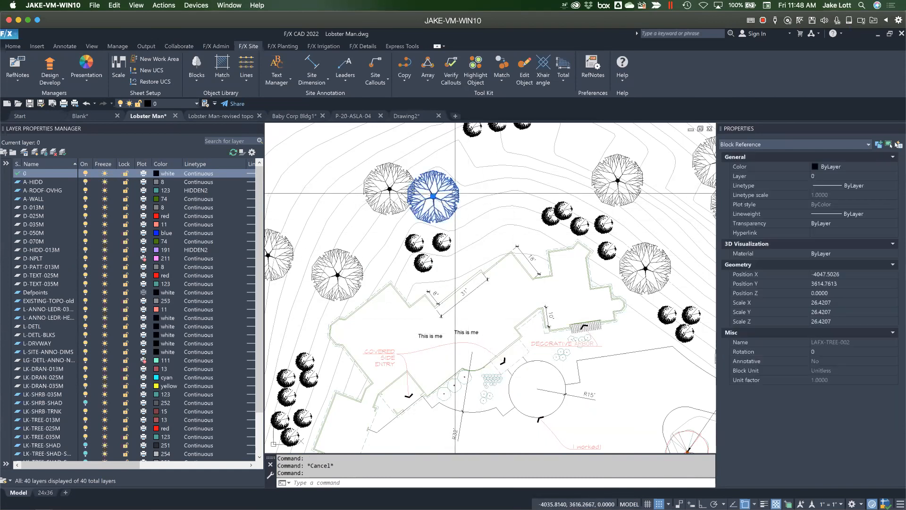
pyautogui.write('ss')
pyautogui.press('Return')
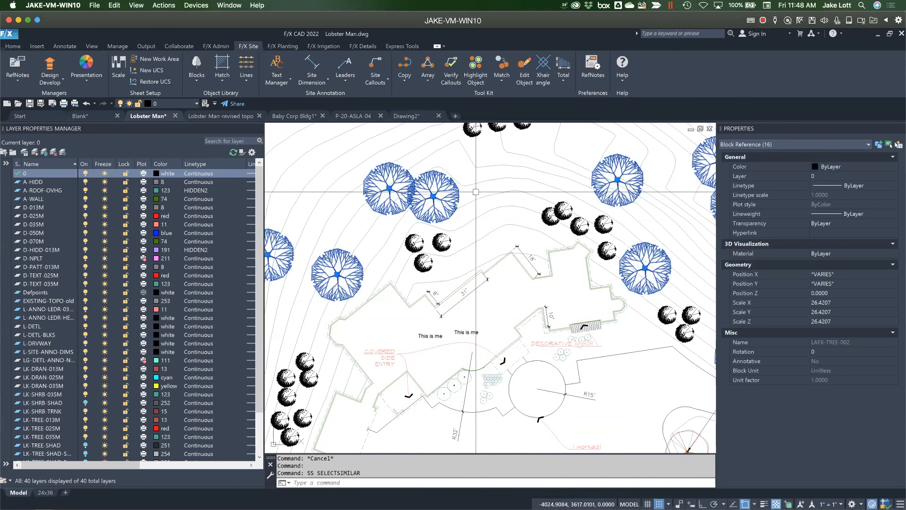
pyautogui.press('Delete')
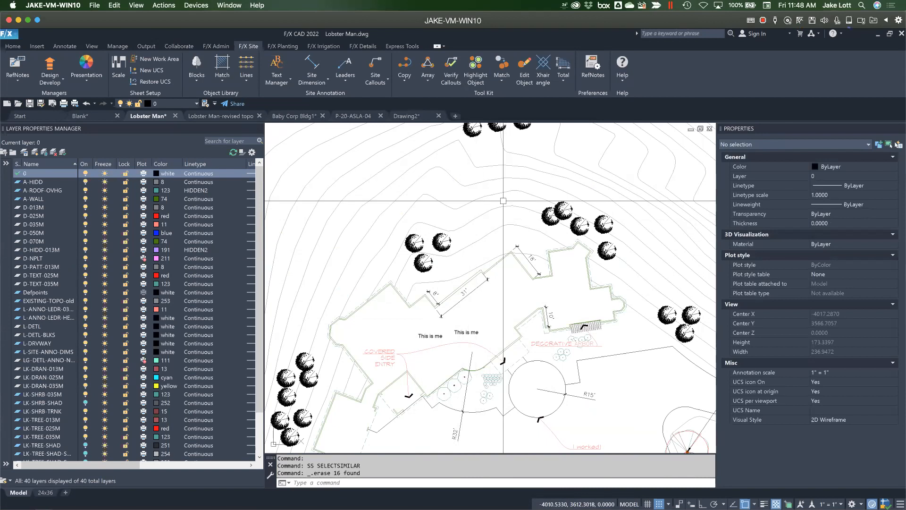
# Insert the LAFX-TREE-002 block with CLASSICINSERT, placing it northwest of the building beside the cluster of three small trees
pyautogui.write('classicinsert')
pyautogui.press('Return')
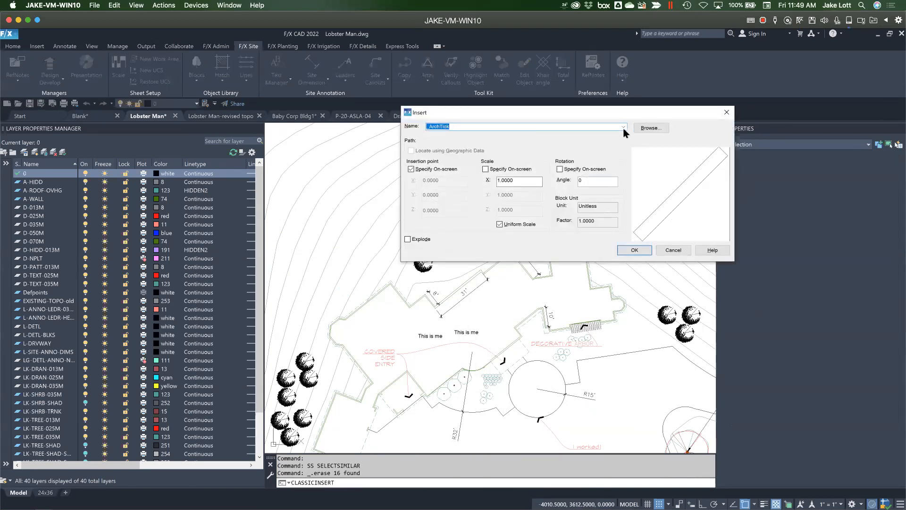
pyautogui.click(623, 127)
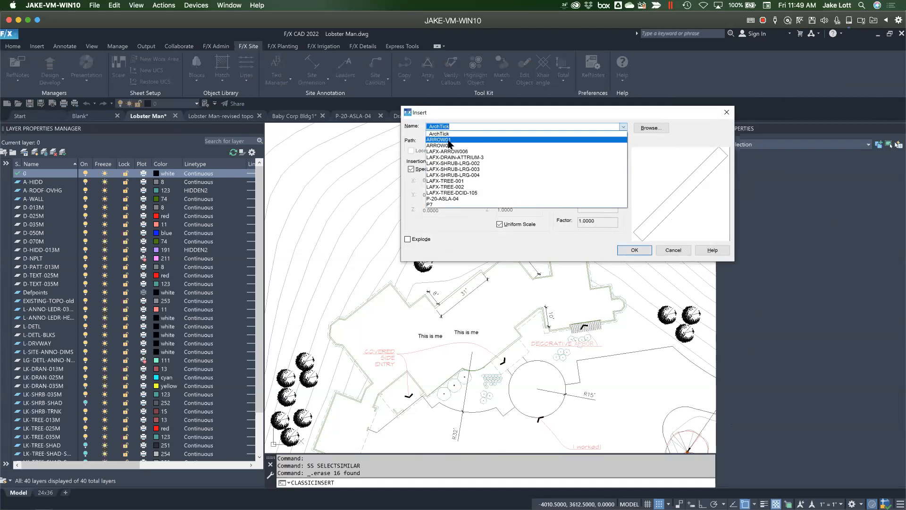
pyautogui.click(443, 186)
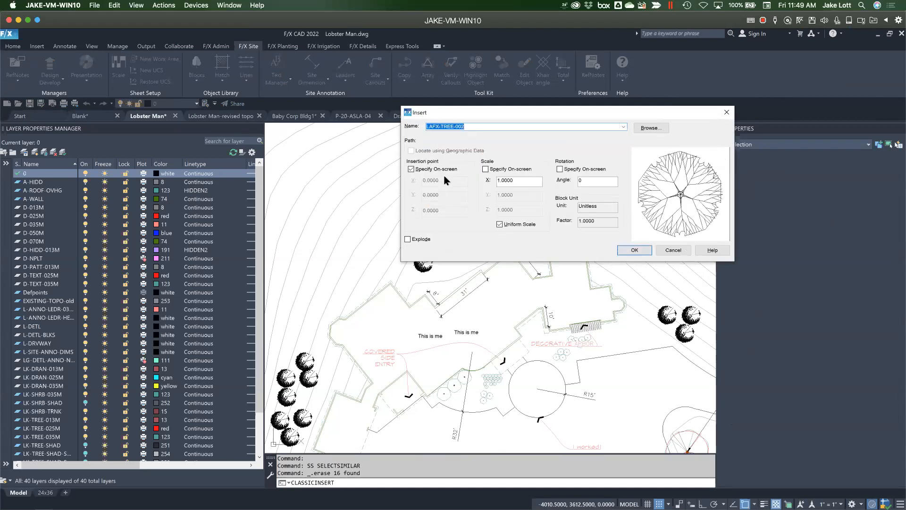
pyautogui.click(632, 250)
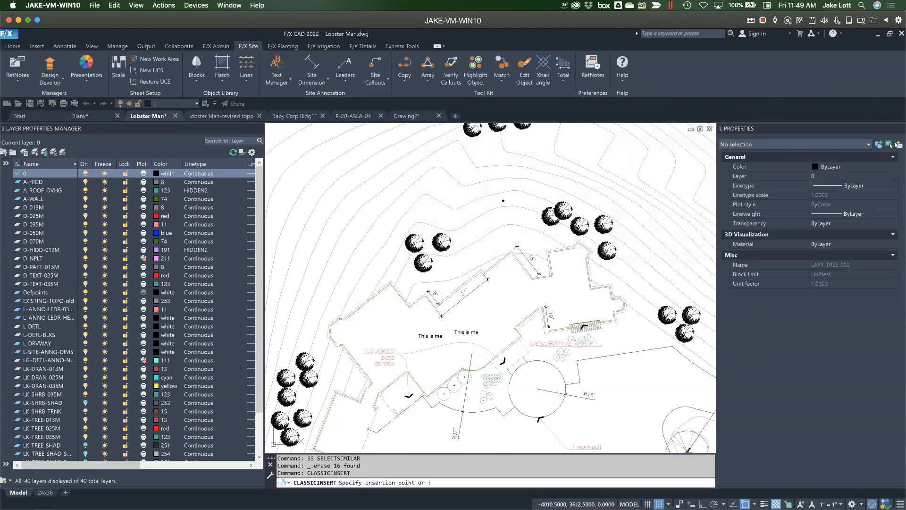
pyautogui.click(387, 227)
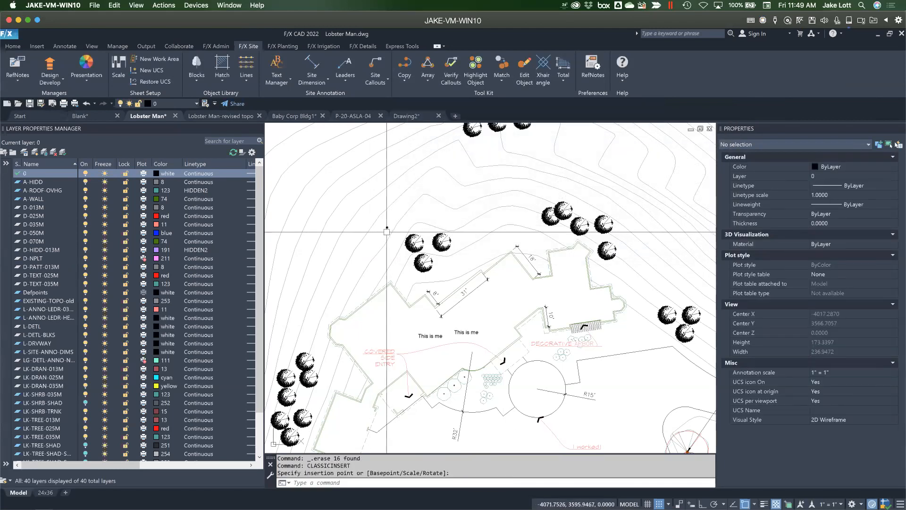
# Set the X, Y and Z scale of the newly inserted tree block to 30 and deselect it
pyautogui.click(387, 226)
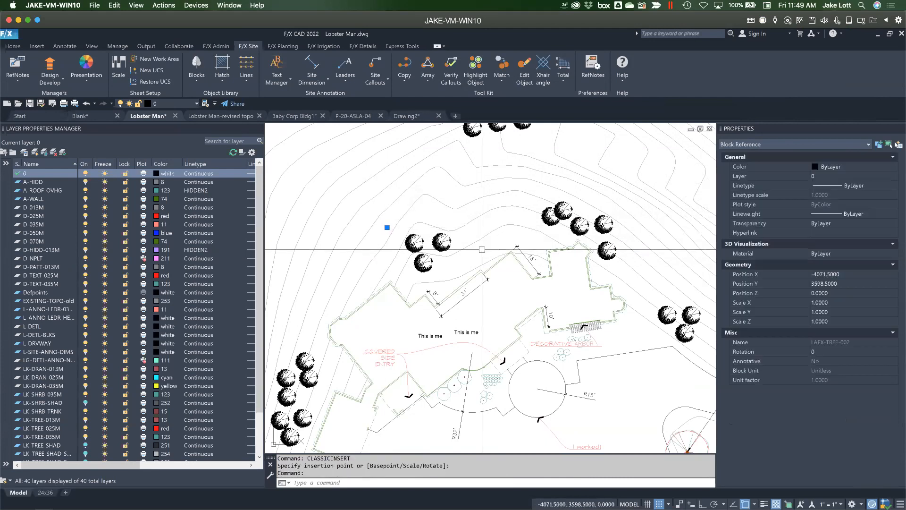
pyautogui.click(843, 303)
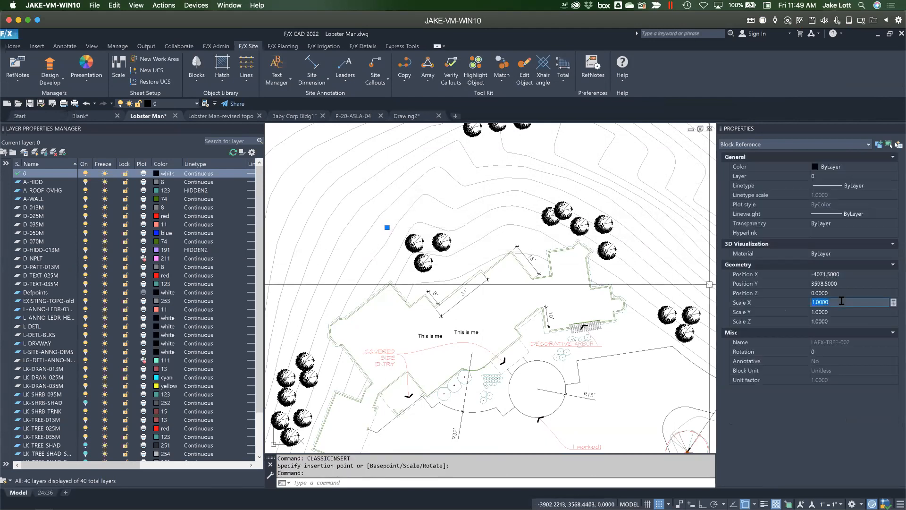
pyautogui.write('30')
pyautogui.press('Tab')
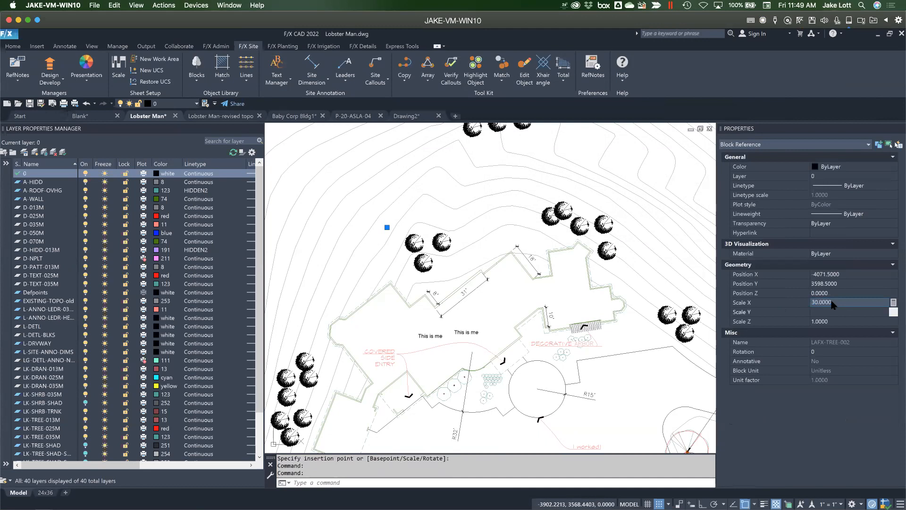
pyautogui.write('30')
pyautogui.press('Tab')
pyautogui.write('30')
pyautogui.press('Return')
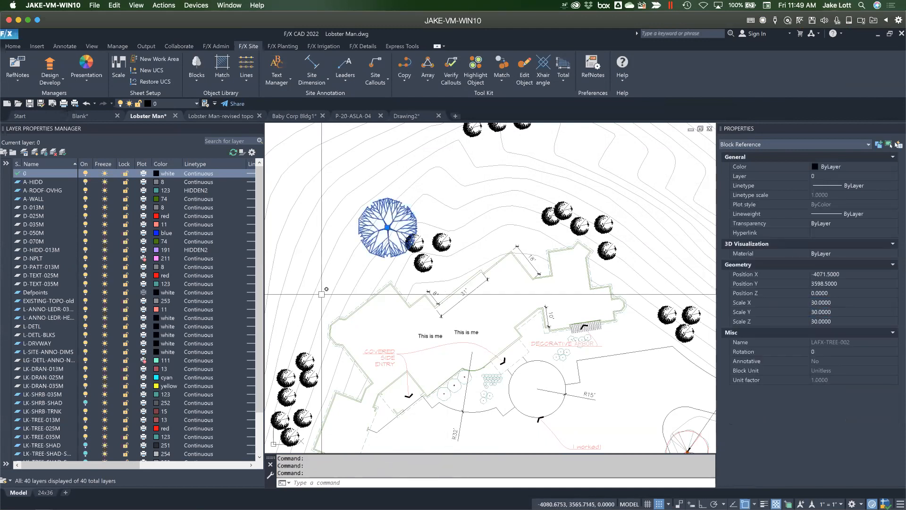
pyautogui.press('Escape')
pyautogui.click(370, 253)
pyautogui.press('Escape')
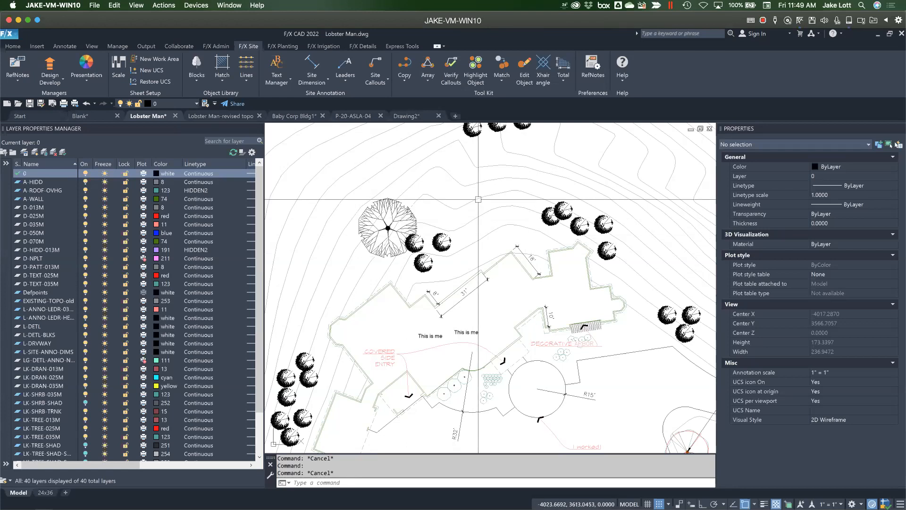
# Switch to the Baby Corp Bldg1 drawing and copy the tree block at the parking island with its center as base point
pyautogui.click(293, 115)
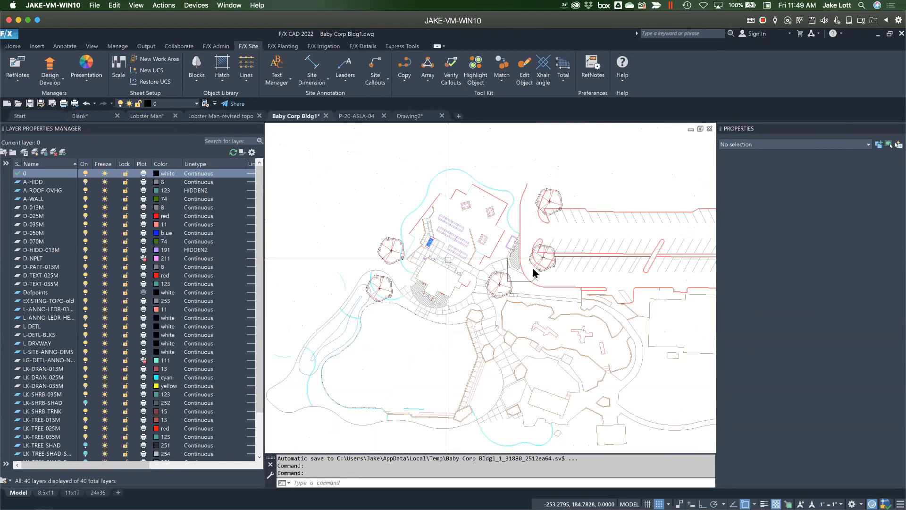
pyautogui.scroll(3, 531, 276)
pyautogui.click(550, 255)
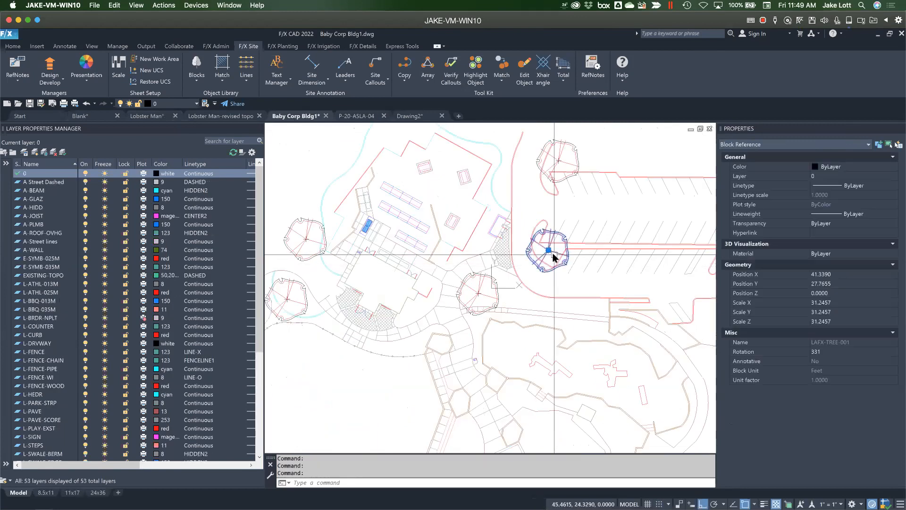
pyautogui.scroll(4, 553, 256)
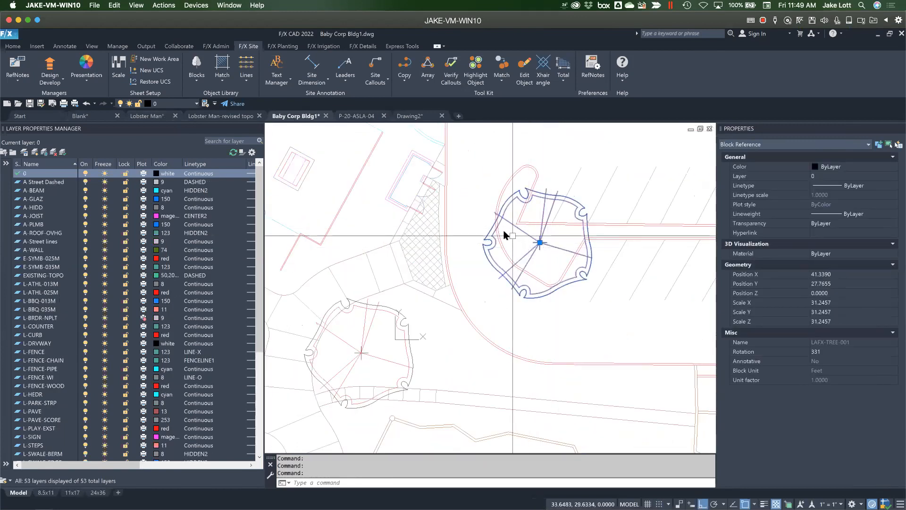
pyautogui.hotkey('ctrl', 'shift', 'c')
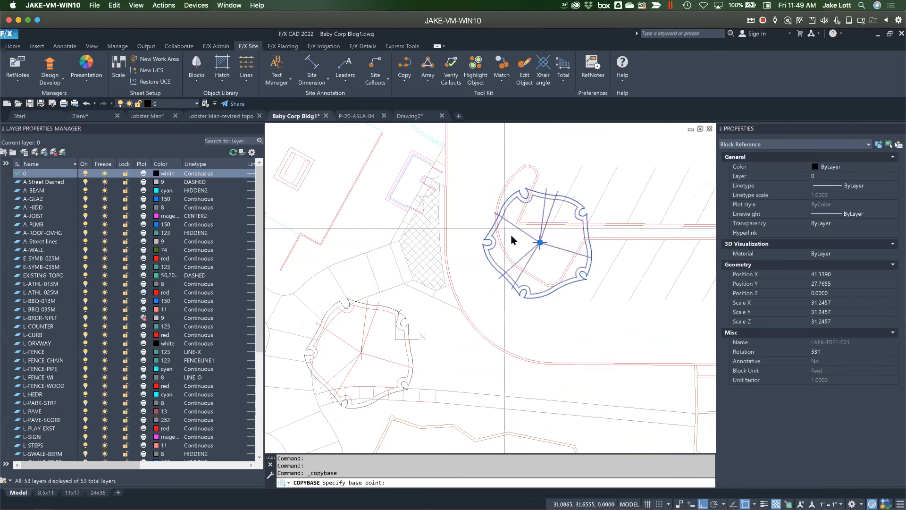
pyautogui.click(539, 243)
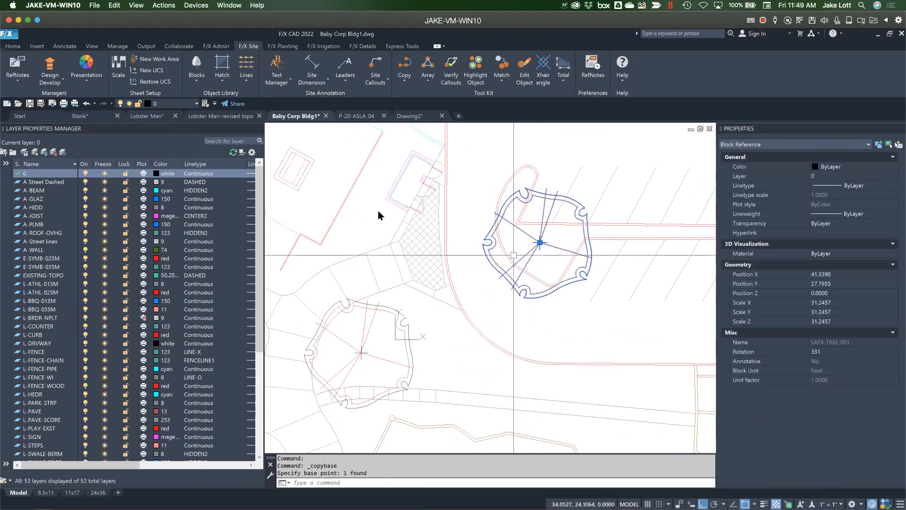
# Paste the copied tree block into the Lobster Man drawing, between the row of three trees and the cluster of five north of the building
pyautogui.click(149, 118)
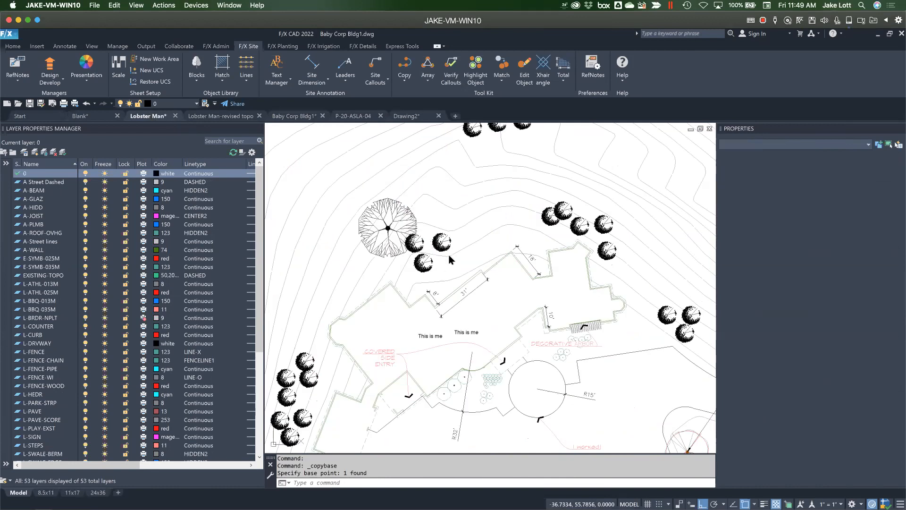
pyautogui.moveTo(528, 139)
pyautogui.mouseDown(button='middle')
pyautogui.moveTo(522, 134)
pyautogui.moveTo(445, 196)
pyautogui.mouseUp(button='middle')
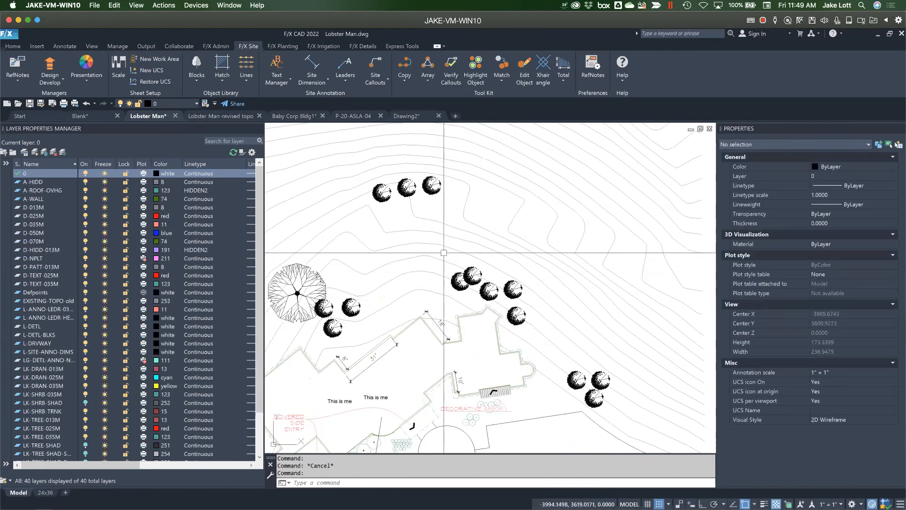
pyautogui.hotkey('ctrl', 'v')
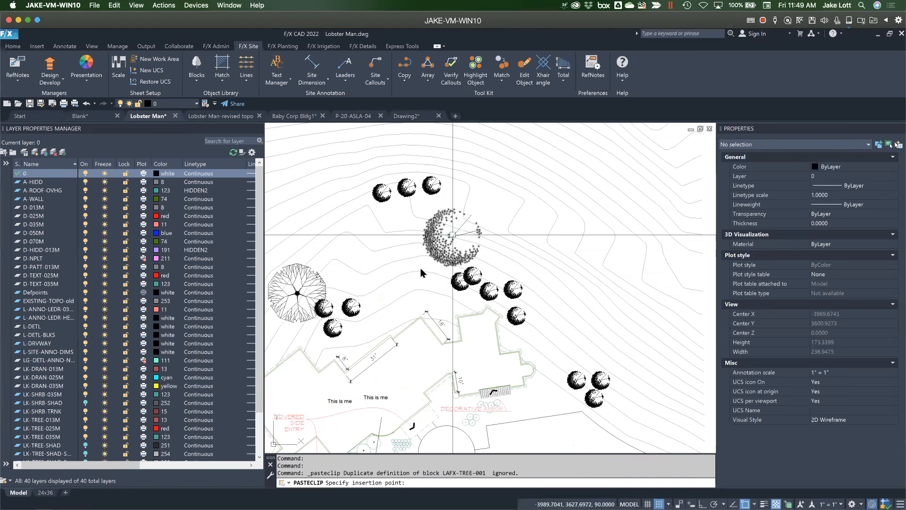
pyautogui.click(452, 234)
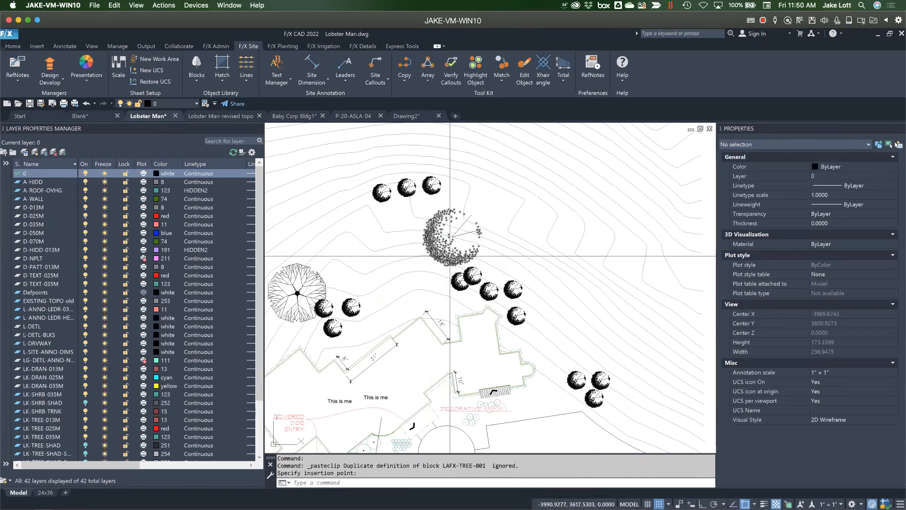
pyautogui.scroll(4, 449, 256)
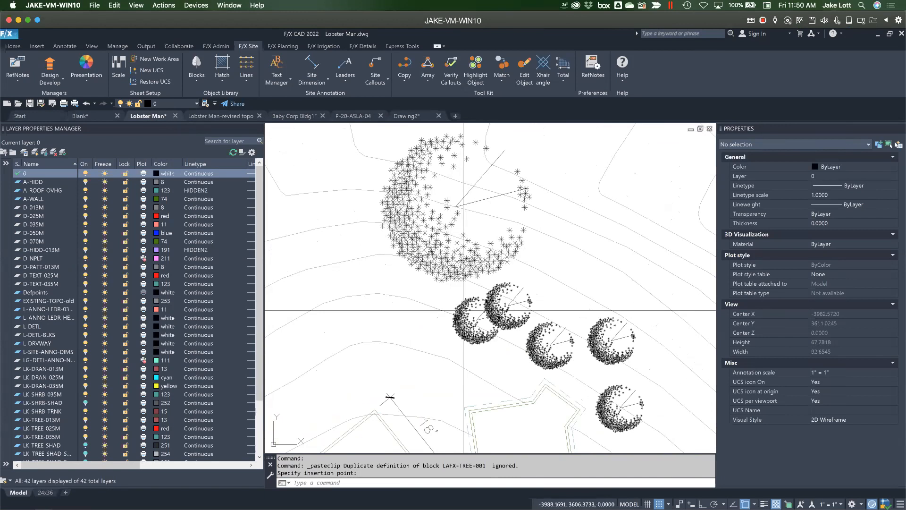
pyautogui.scroll(3, 462, 310)
pyautogui.scroll(-4, 463, 310)
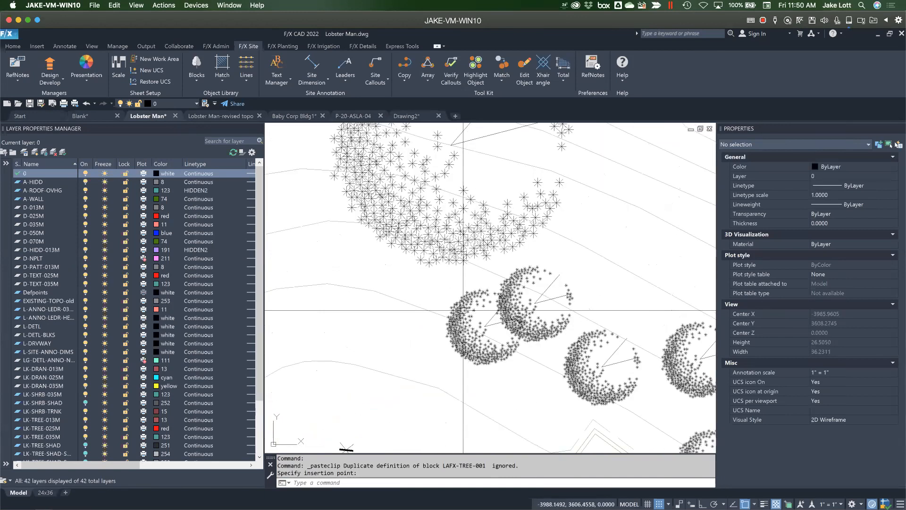
pyautogui.scroll(2, 463, 302)
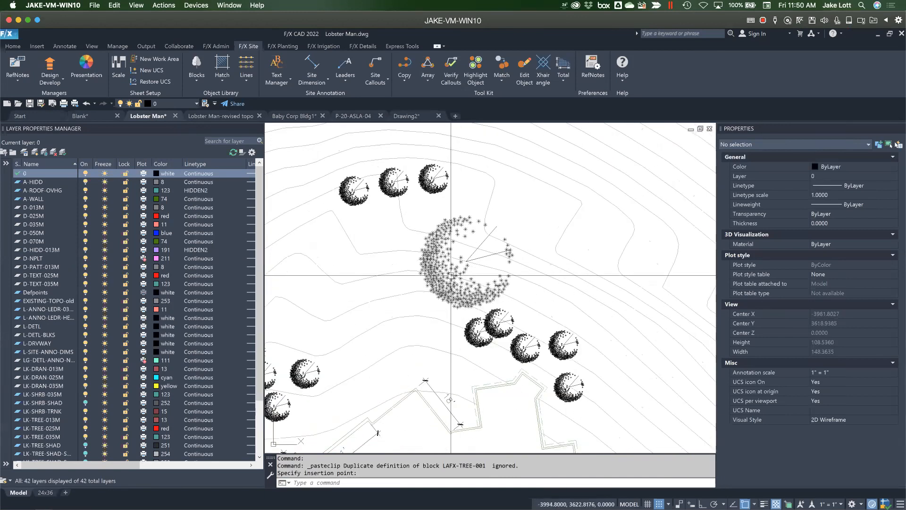
pyautogui.press('Escape')
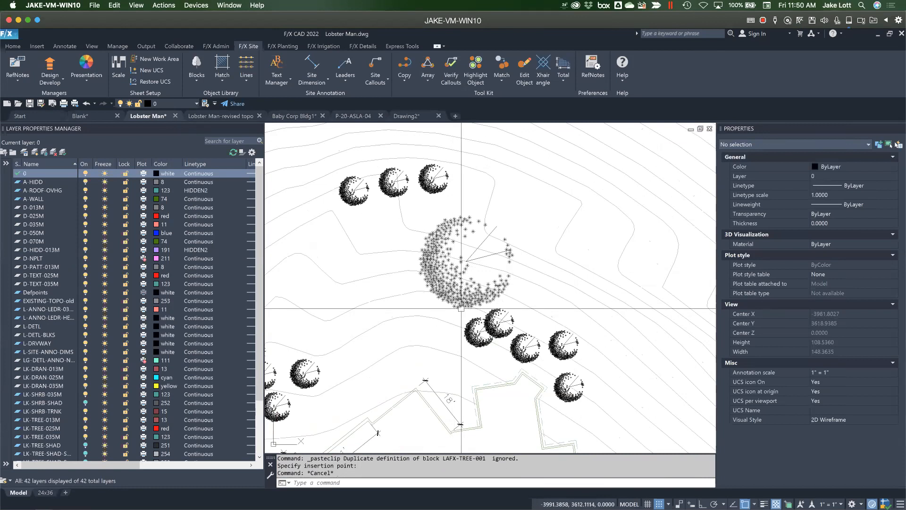
# Compare the block properties of a small tree in Lobster Man with those of the parking-island tree in Baby Corp Bldg1
pyautogui.click(478, 331)
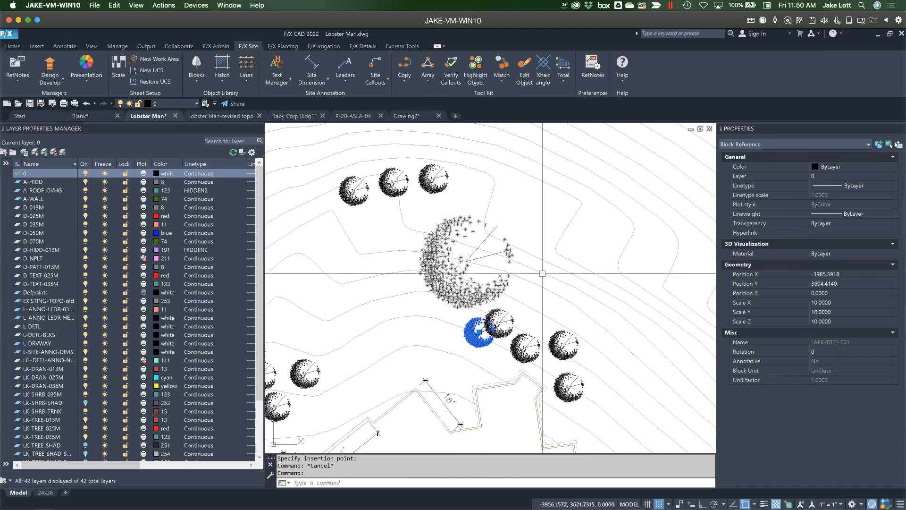
pyautogui.press('Escape')
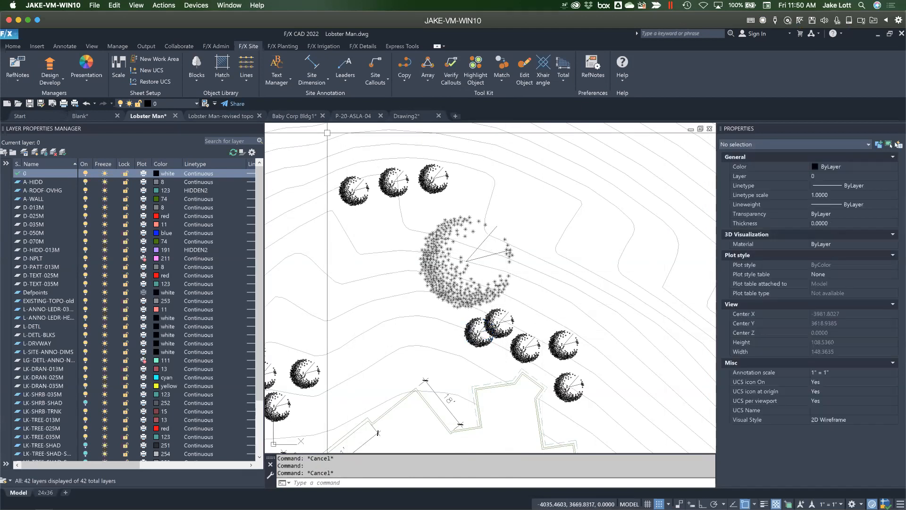
pyautogui.click(294, 116)
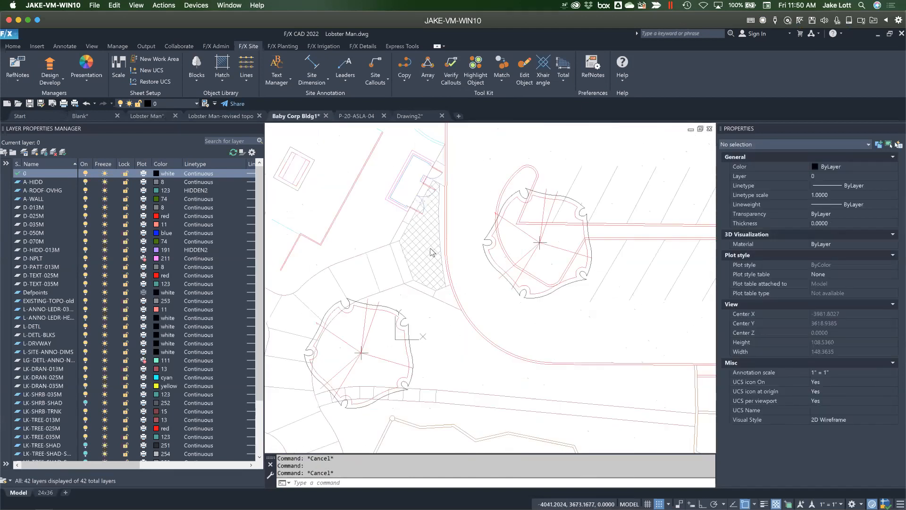
pyautogui.click(491, 249)
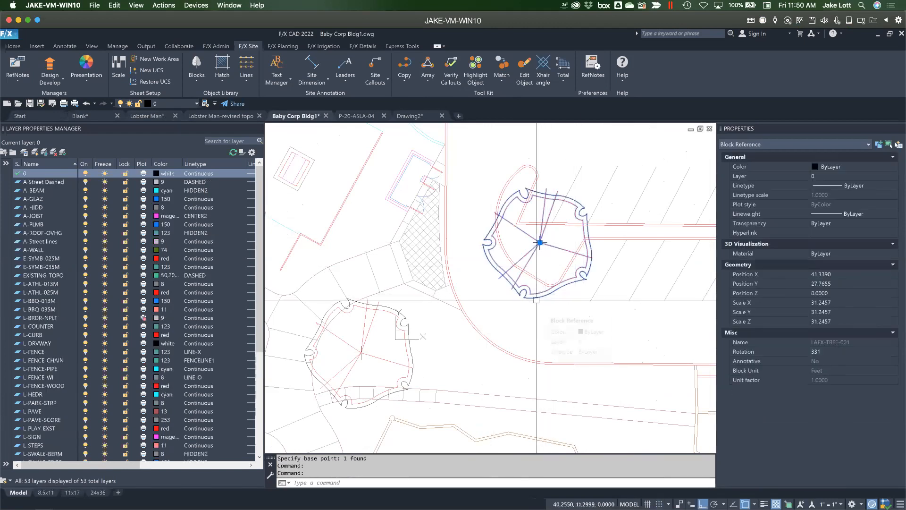
pyautogui.press('Escape')
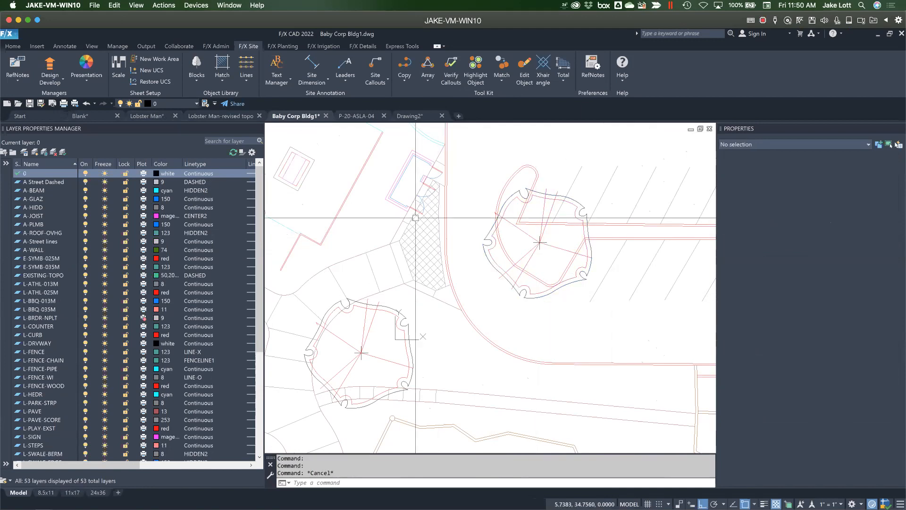
# Return to the Lobster Man drawing and delete the large pasted tree north of the building
pyautogui.click(148, 116)
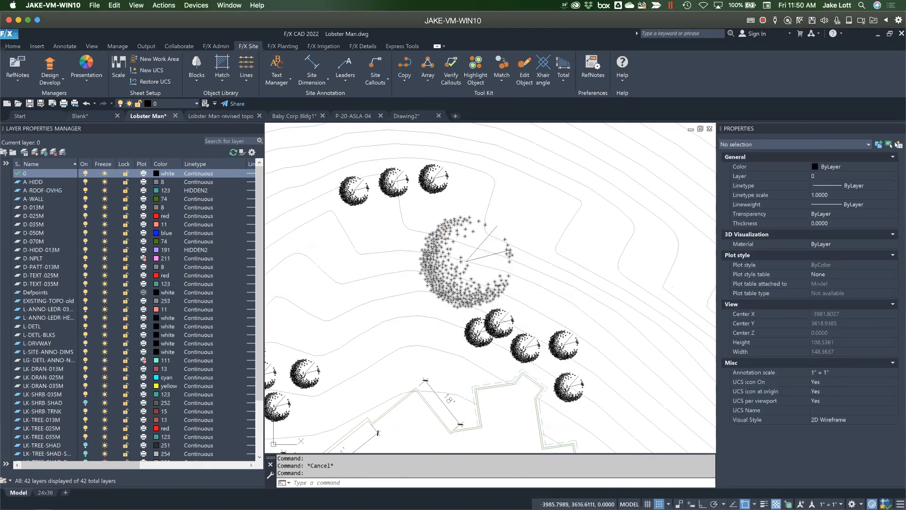
pyautogui.click(480, 305)
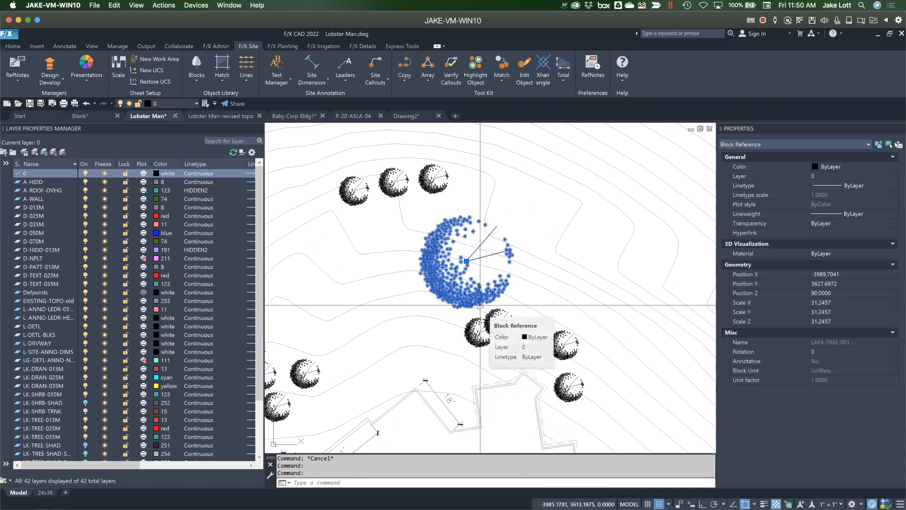
pyautogui.press('Delete')
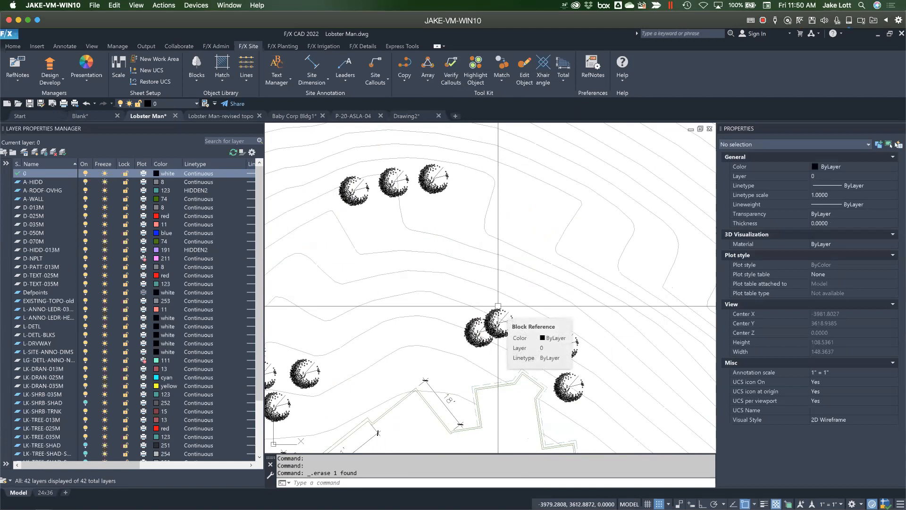
# Check a small tree's block name and try to rename the LAFX-TREE-001 block to LAFX-TREE-002 with the Rename command
pyautogui.click(497, 313)
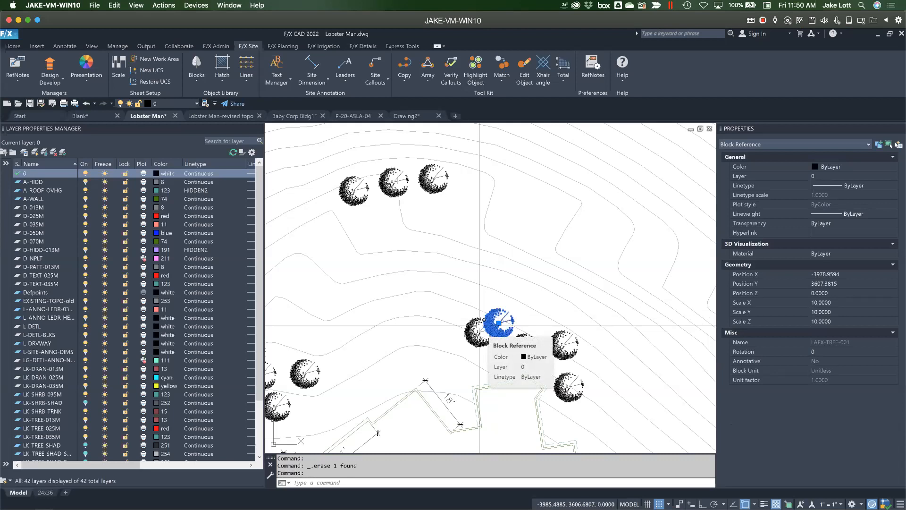
pyautogui.press('Escape')
pyautogui.press('Escape')
pyautogui.press('Escape')
pyautogui.write('rename')
pyautogui.press('Return')
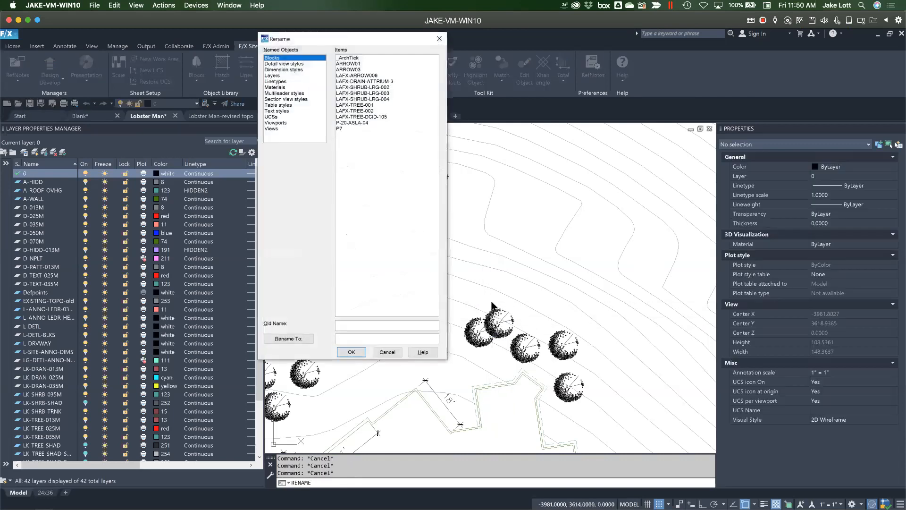
pyautogui.click(354, 106)
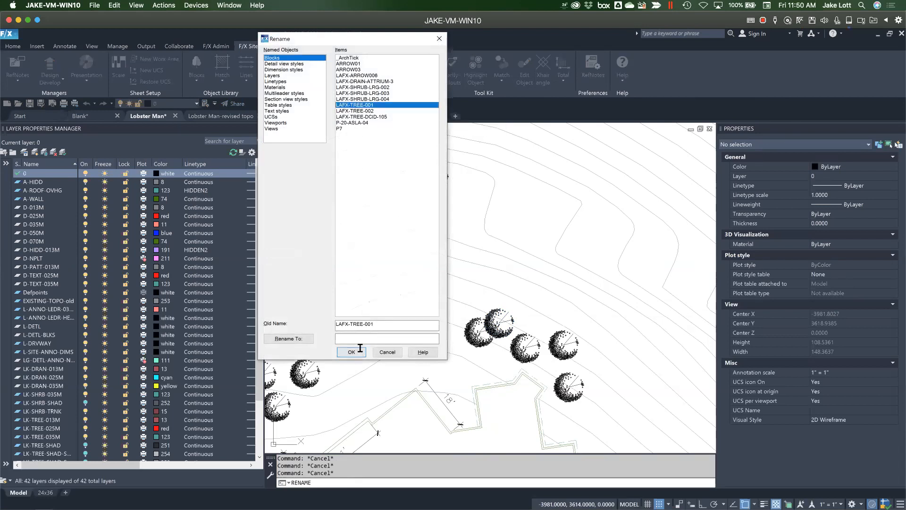
pyautogui.moveTo(375, 324); pyautogui.dragTo(333, 338)
pyautogui.hotkey('ctrl', 'c')
pyautogui.click(376, 337)
pyautogui.hotkey('ctrl', 'v')
pyautogui.write('2')
pyautogui.click(304, 338)
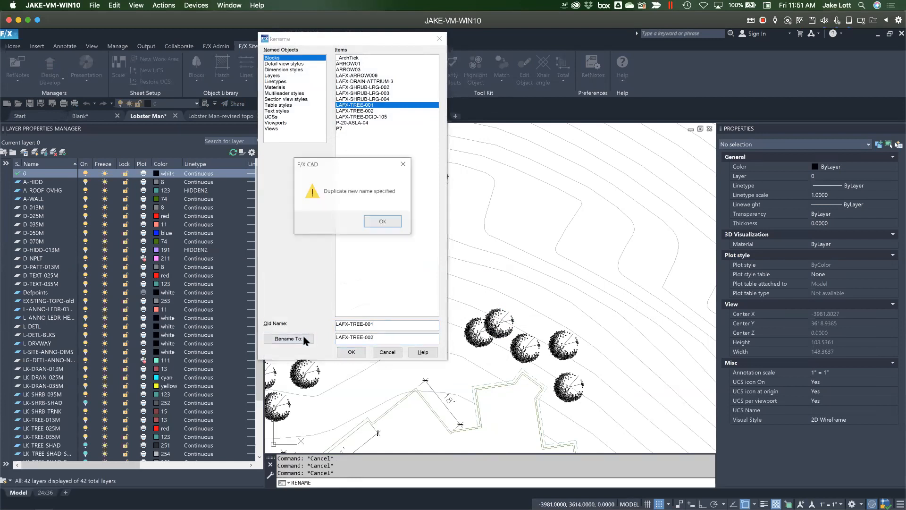
pyautogui.click(385, 222)
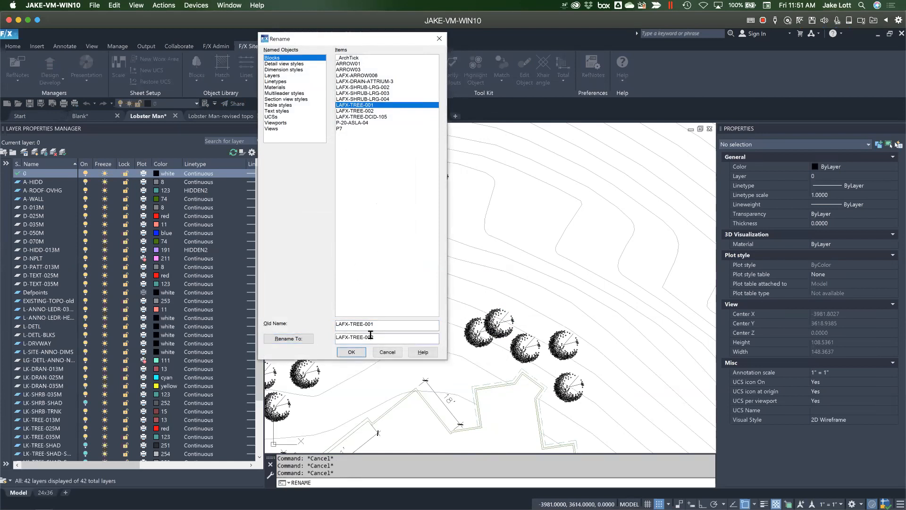
# Rename the LAFX-TREE-001 block to LAFX-TREE-003 and check the name on one of the small trees
pyautogui.write('3')
pyautogui.click(303, 339)
pyautogui.click(358, 349)
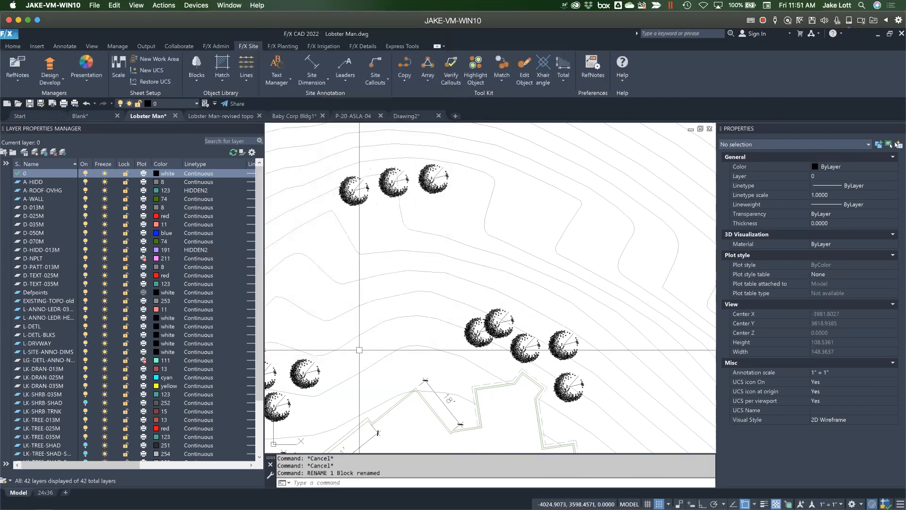
pyautogui.click(501, 311)
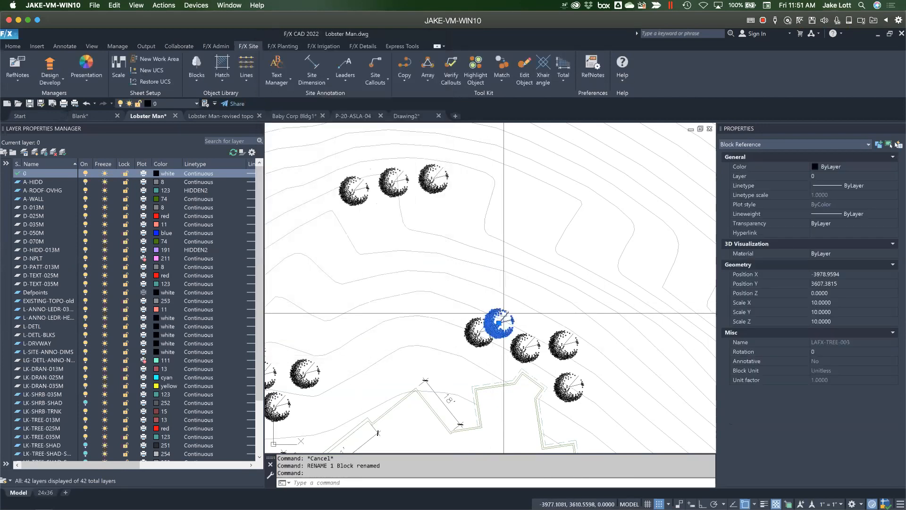
pyautogui.press('Escape')
# Copy the parking-island tree from Baby Corp Bldg1 with its center as base point and paste it into Lobster Man below the row of three trees
pyautogui.hotkey('ctrl', 'v')
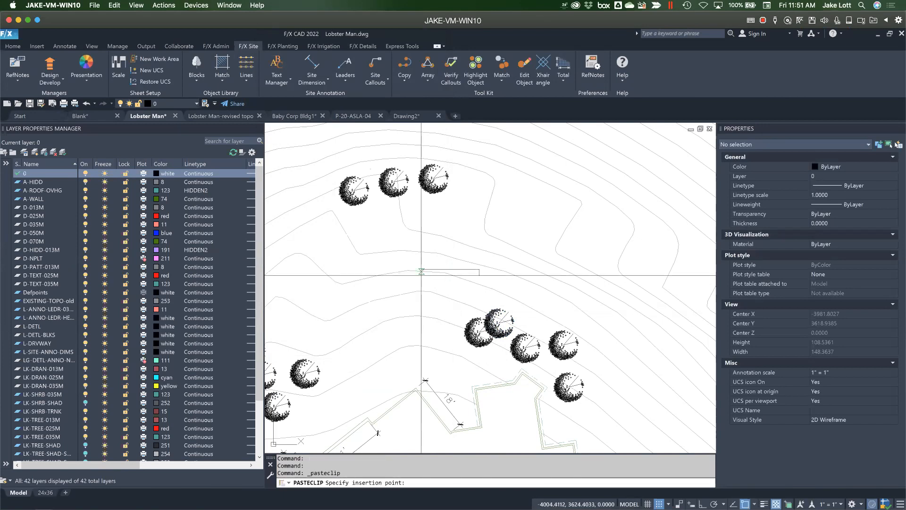
pyautogui.press('Escape')
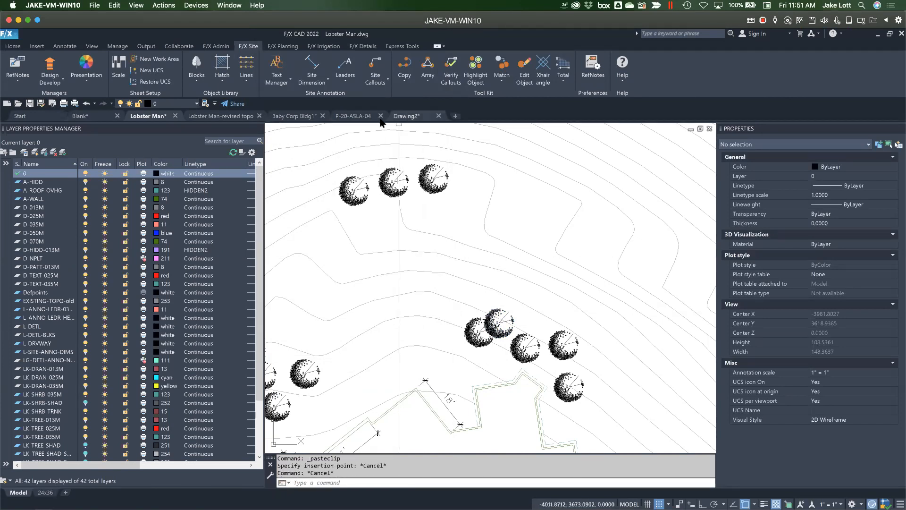
pyautogui.click(288, 117)
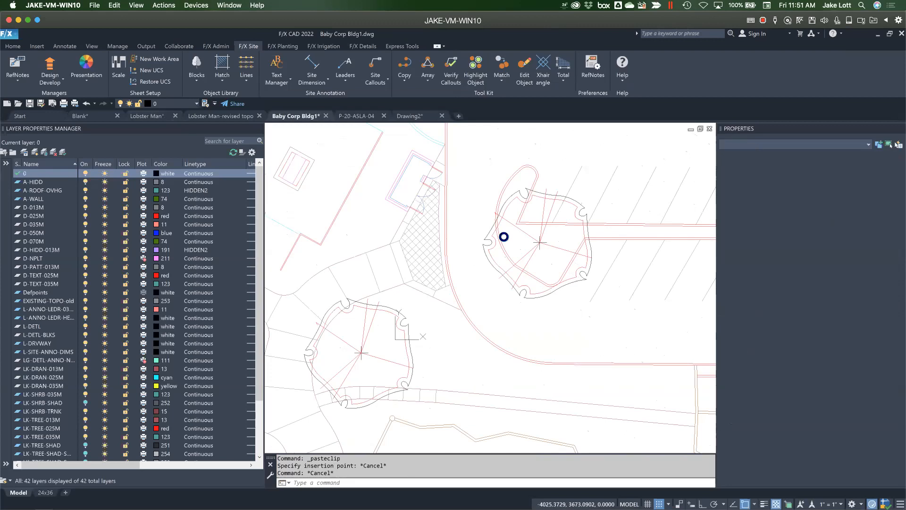
pyautogui.click(530, 240)
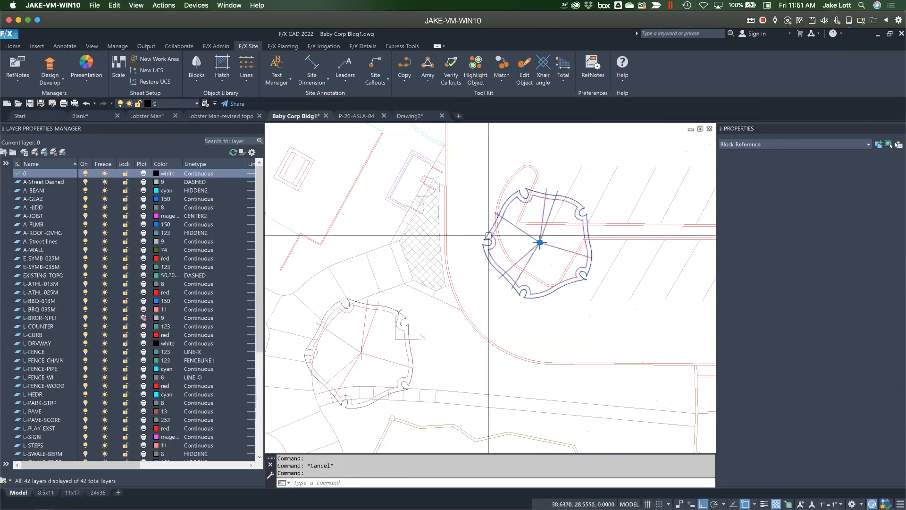
pyautogui.hotkey('ctrl', 'shift', 'c')
pyautogui.click(539, 242)
pyautogui.click(160, 116)
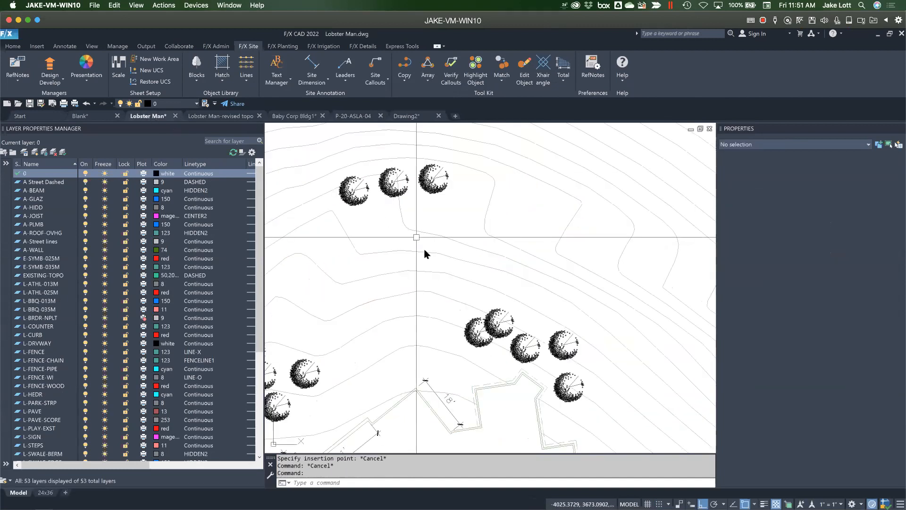
pyautogui.hotkey('ctrl', 'v')
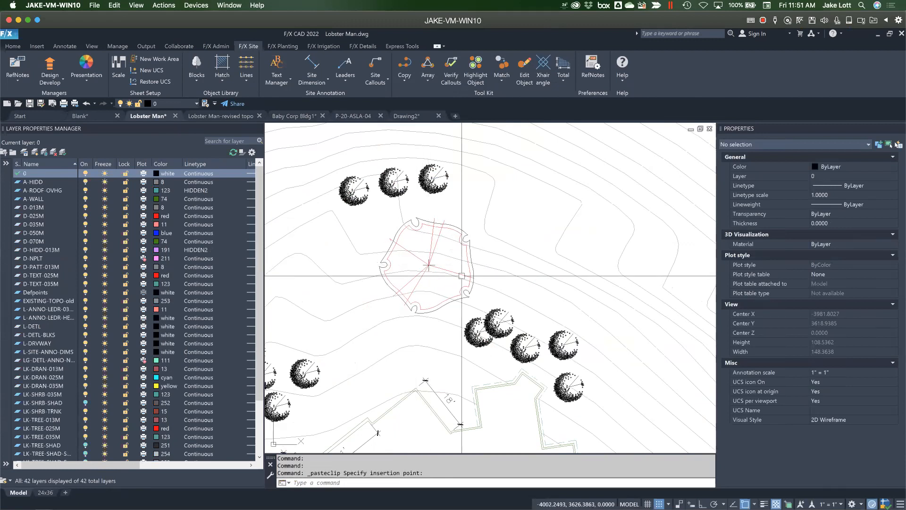
# Check the block name of the small tree just southeast of the pasted tree and deselect it
pyautogui.click(487, 319)
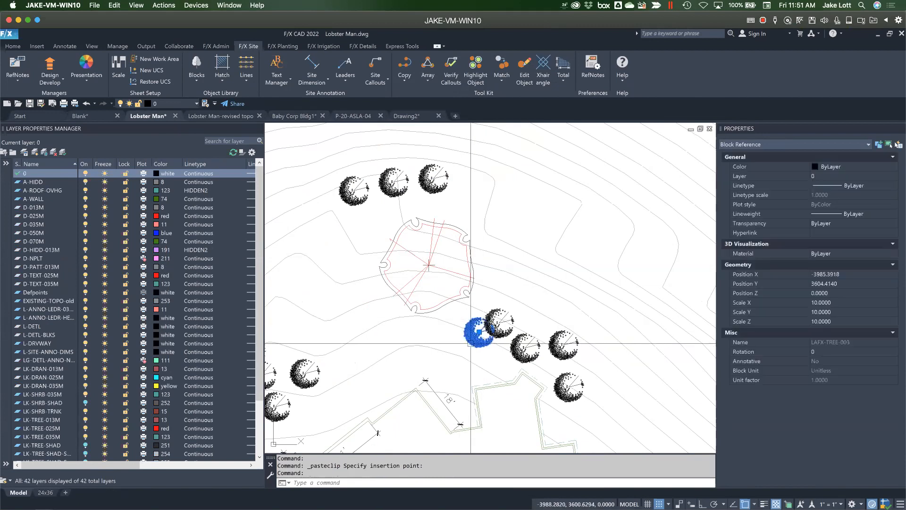
pyautogui.press('Escape')
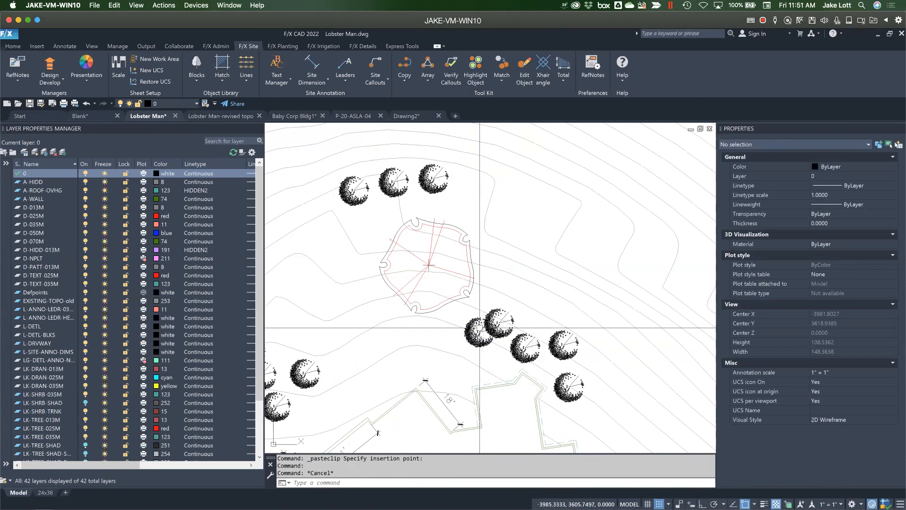
pyautogui.moveTo(480, 329)
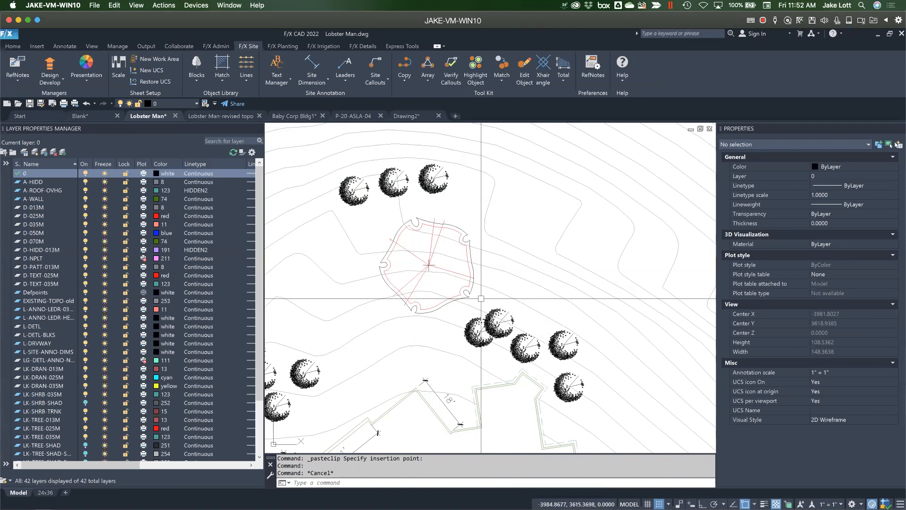
pyautogui.press('Escape')
pyautogui.press('Escape')
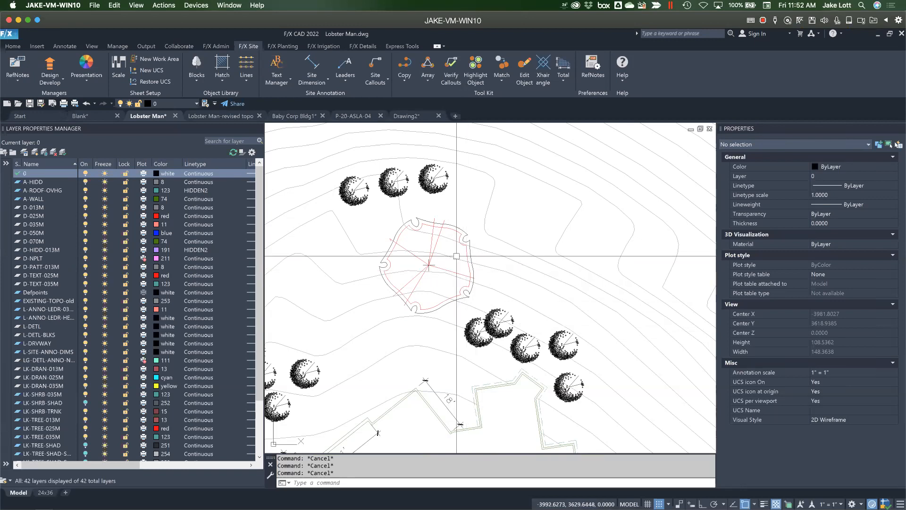
# Review the Office Standard tree blocks in the planting block library and close it without placing anything
pyautogui.moveTo(490, 299); pyautogui.dragTo(522, 255, button='middle')
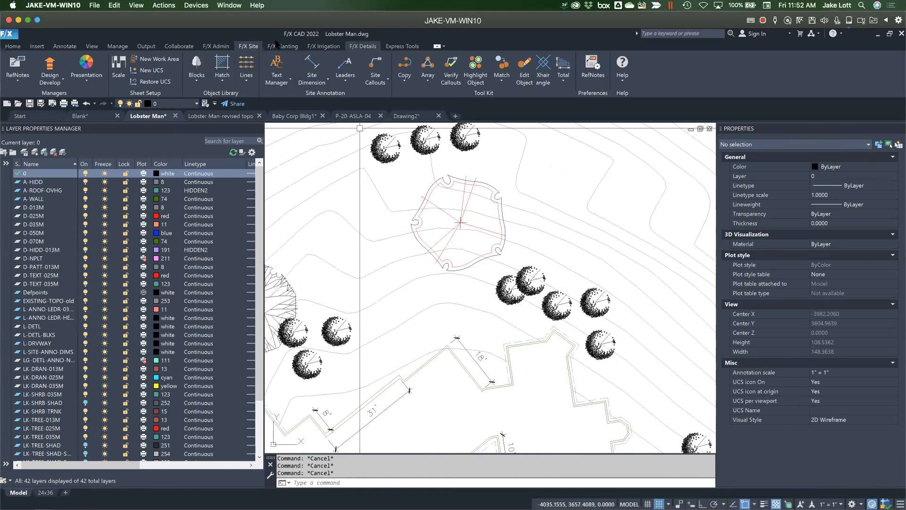
pyautogui.click(197, 66)
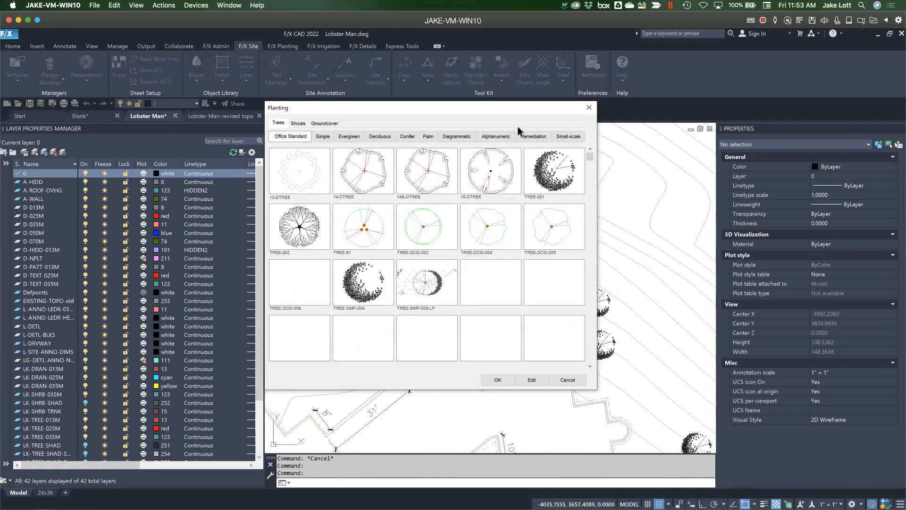
pyautogui.click(589, 108)
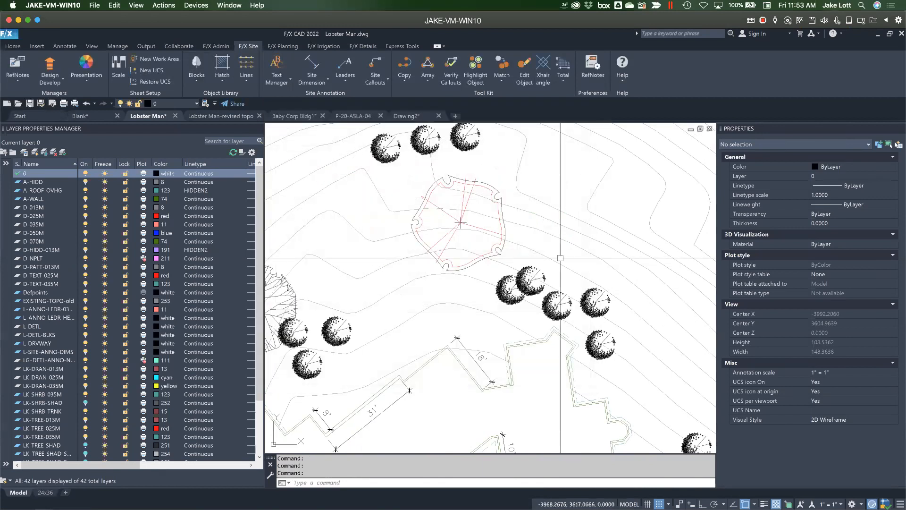
pyautogui.press('Escape')
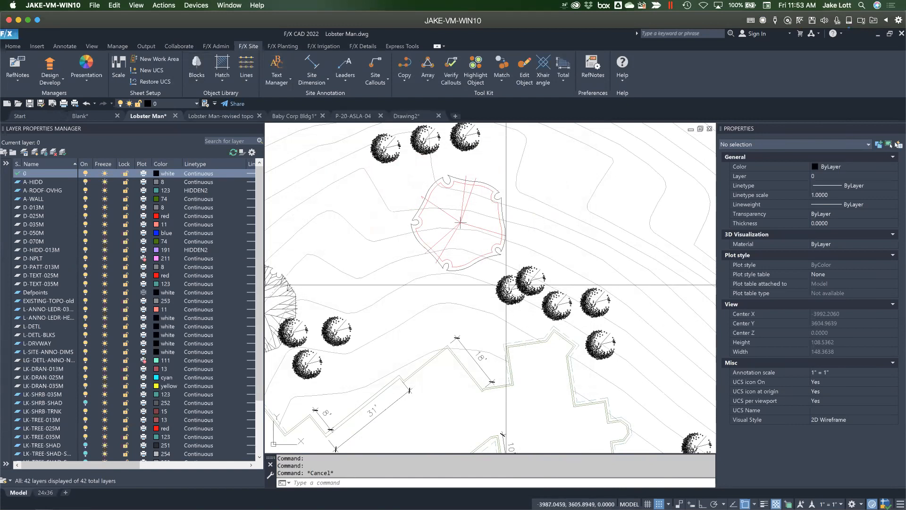
# Try to open the LAFX-TREE-003 block in the Block Editor from a selected small tree southeast of the pasted tree
pyautogui.click(529, 270)
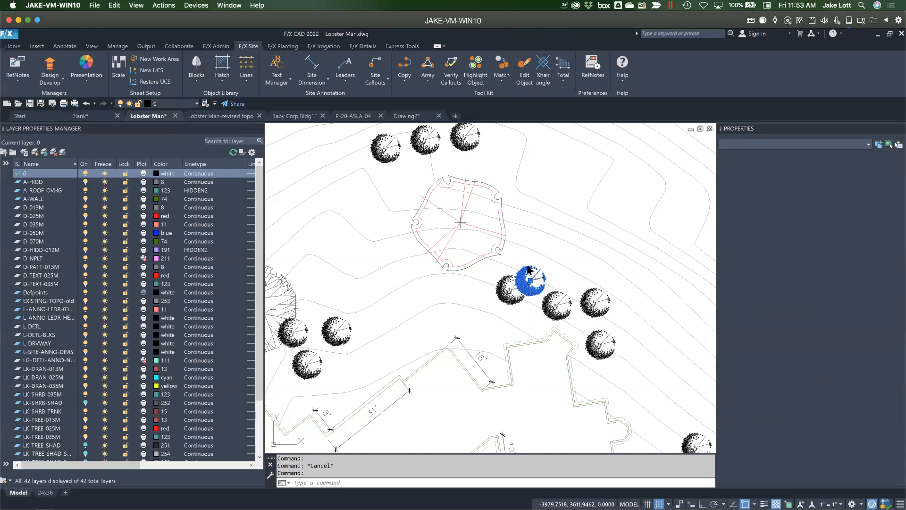
pyautogui.doubleClick(529, 269)
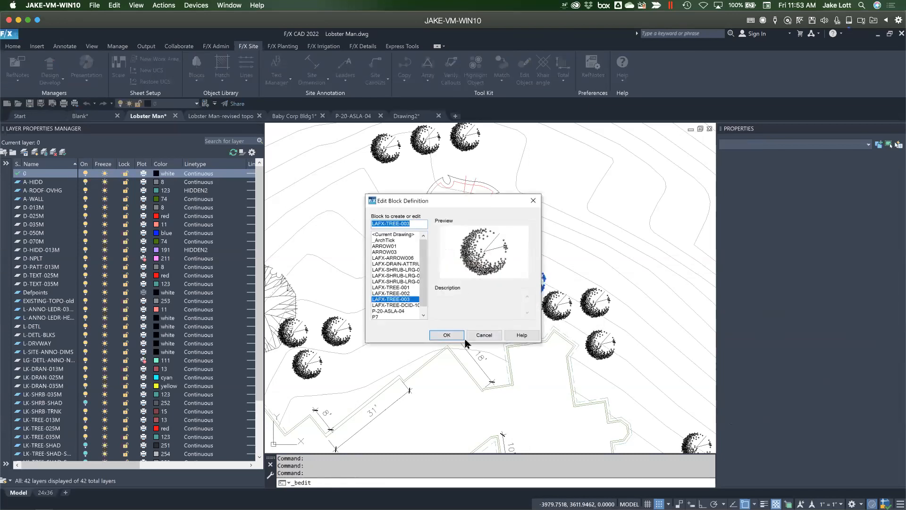
pyautogui.press('Return')
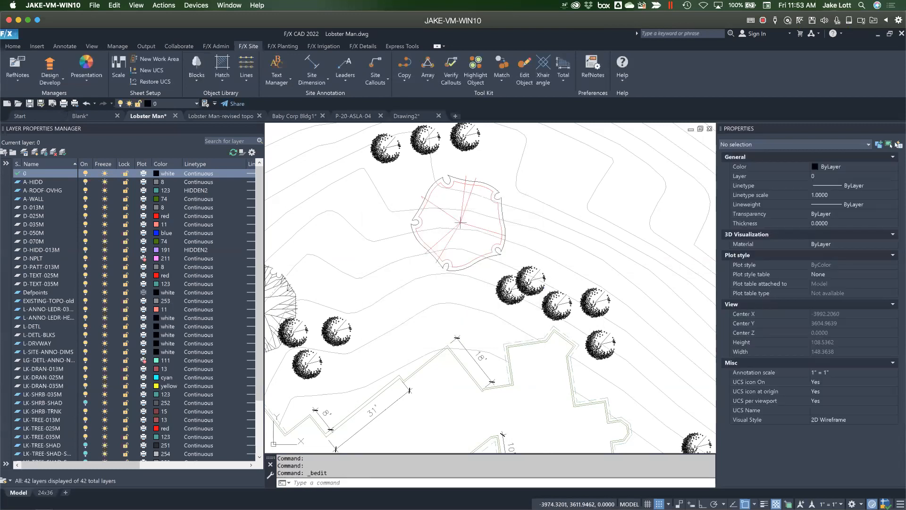
pyautogui.click(530, 282)
pyautogui.write('Be')
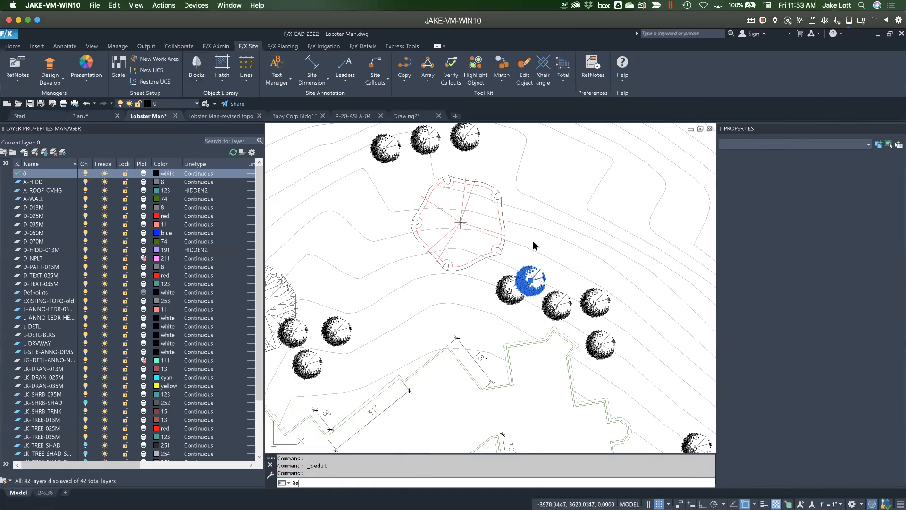
pyautogui.press('Return')
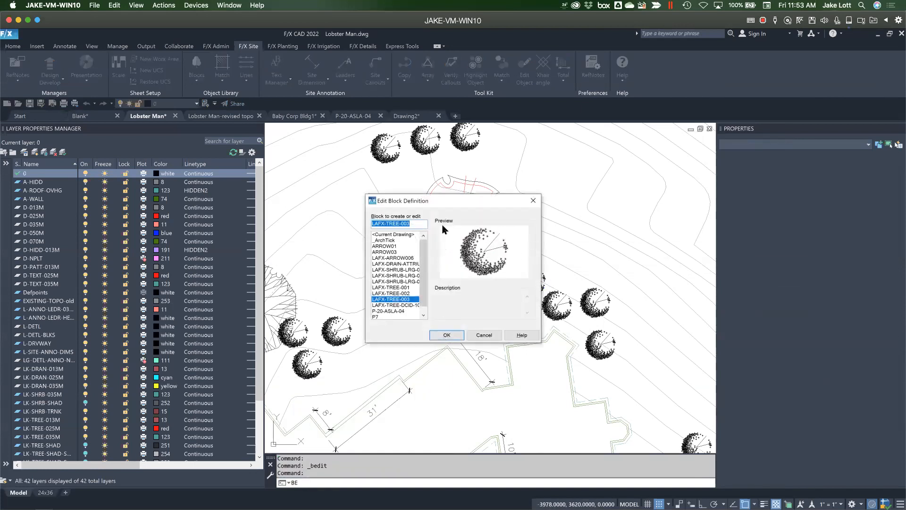
pyautogui.press('Return')
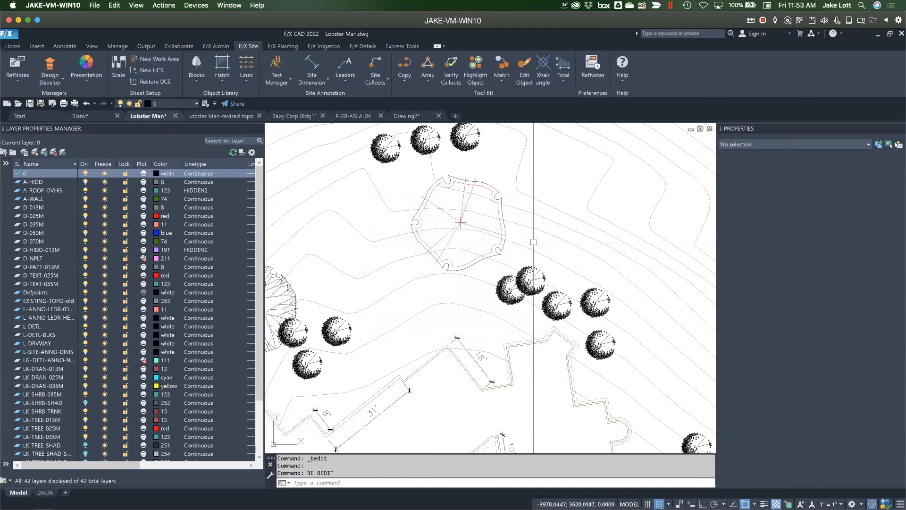
# Open the LAFX-TREE-003 block definition in the Block Editor with nothing selected beforehand
pyautogui.click(489, 235)
pyautogui.write('BE')
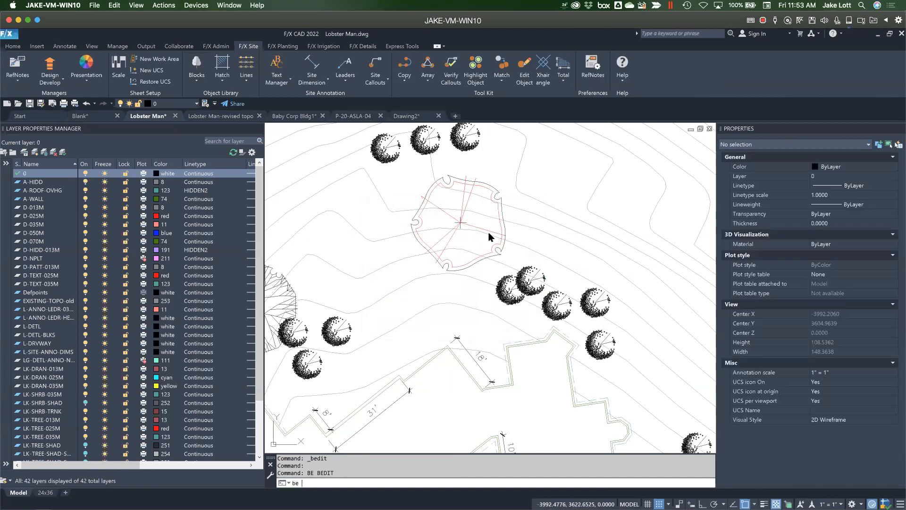
pyautogui.press('Return')
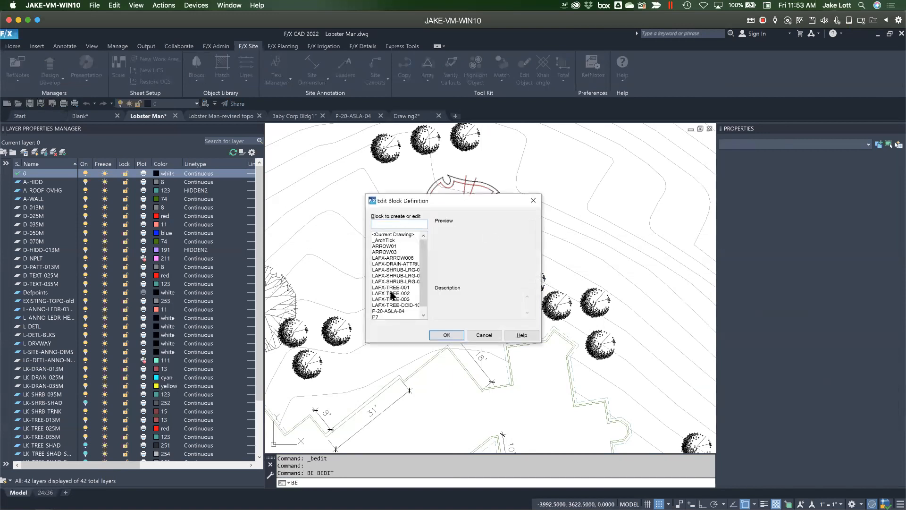
pyautogui.click(390, 299)
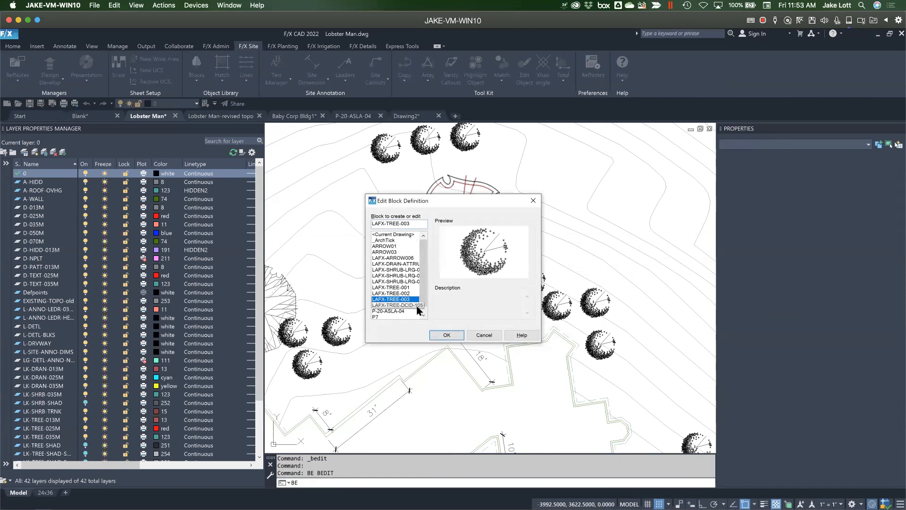
pyautogui.click(447, 335)
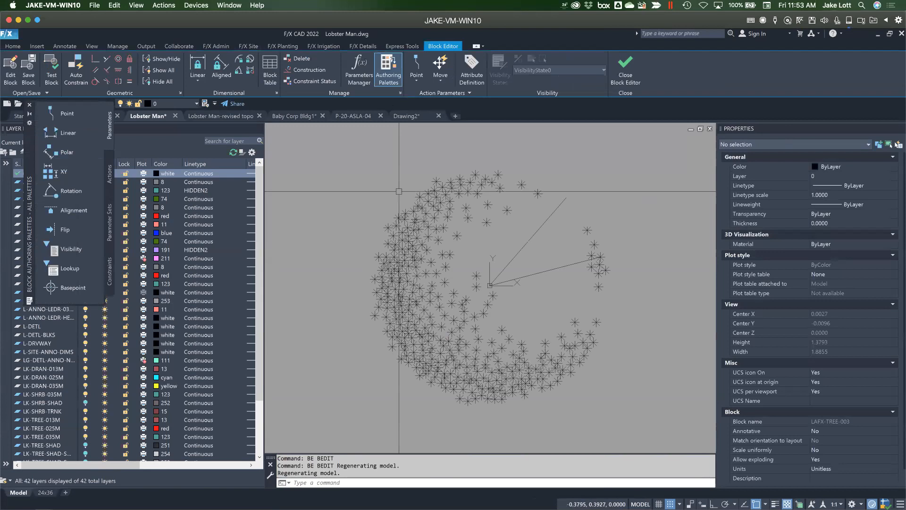
# Draw a circle centered at 0,0 around the tree symbol and save the changes to LAFX-TREE-003 while closing the Block Editor
pyautogui.write('circle')
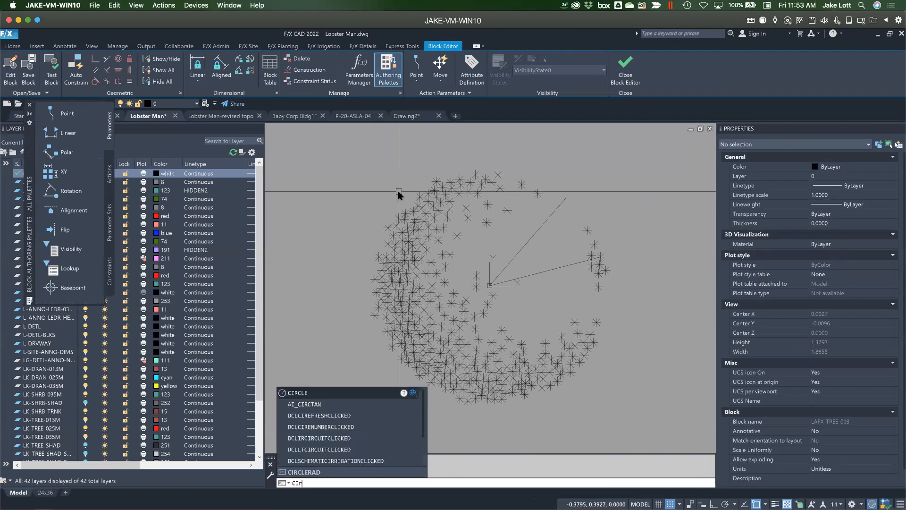
pyautogui.press('Return')
pyautogui.write('0,0')
pyautogui.press('Return')
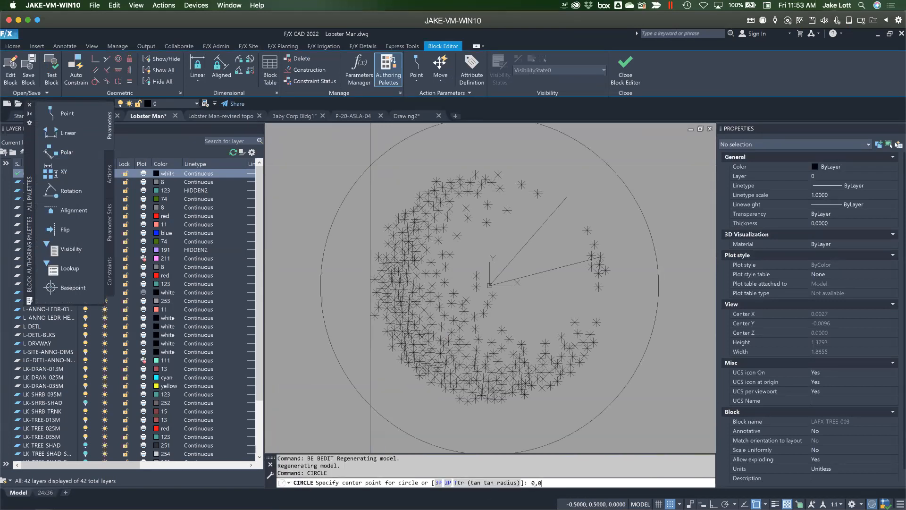
pyautogui.click(489, 165)
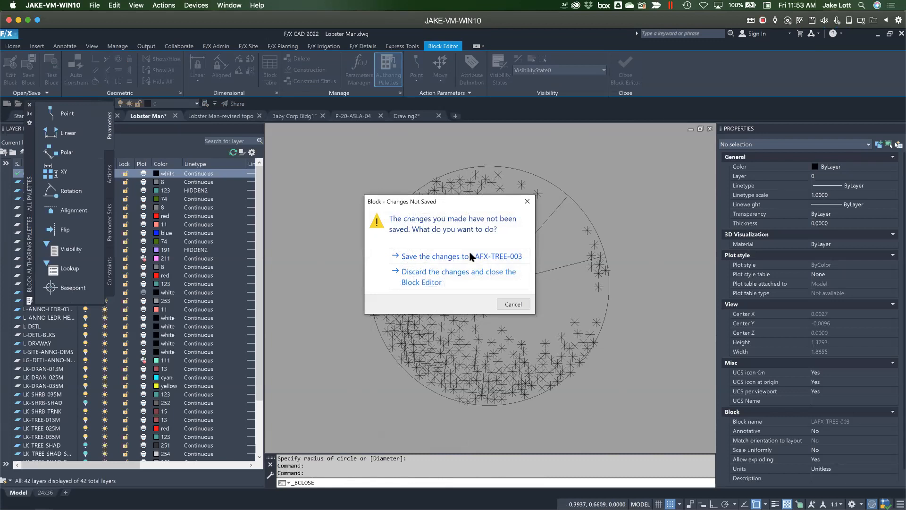
pyautogui.click(473, 257)
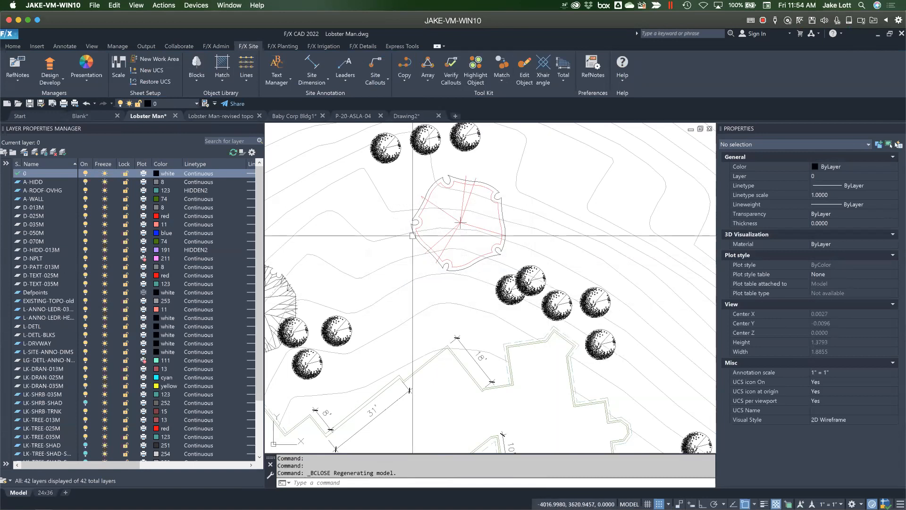
# Switch to Drawing2 and open the source file of TREE-001 from the Office Standard tree library
pyautogui.click(407, 117)
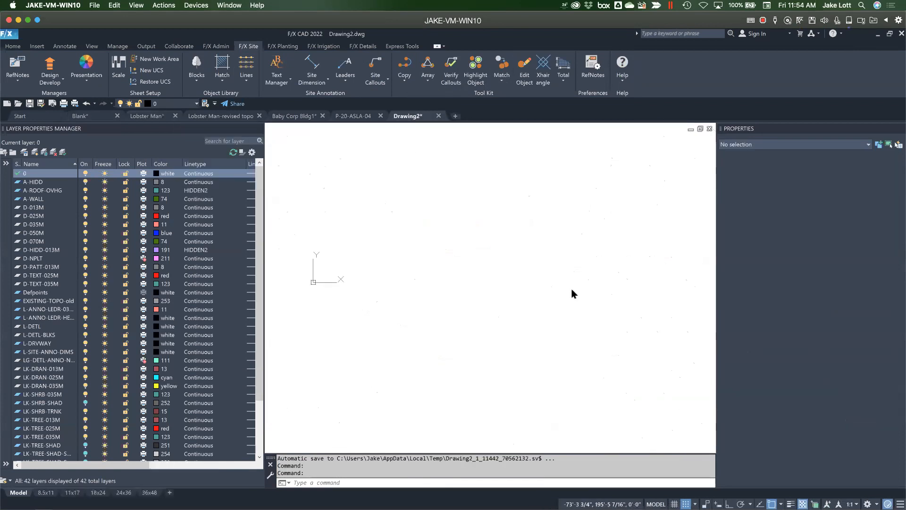
pyautogui.click(196, 66)
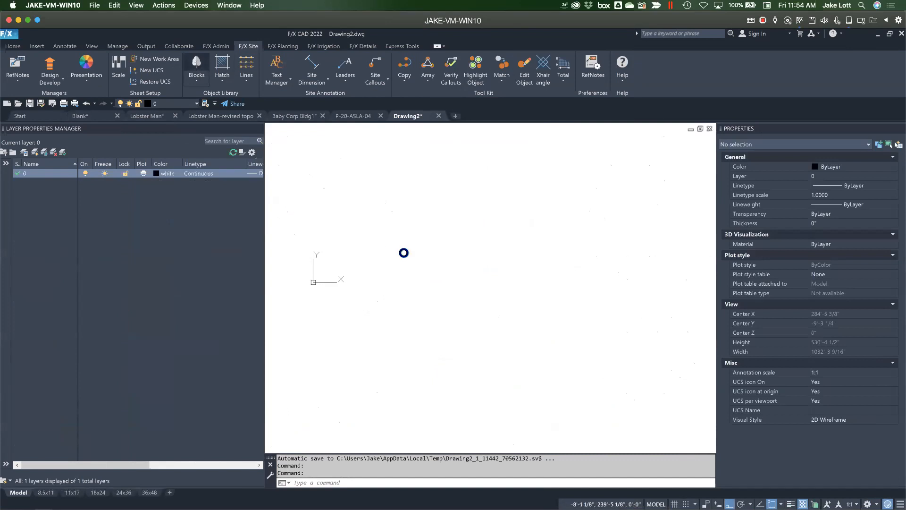
pyautogui.click(546, 177)
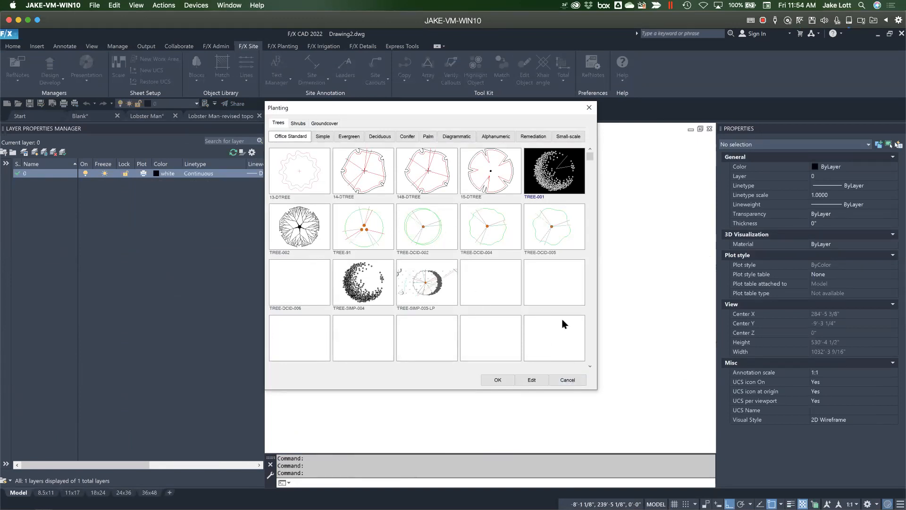
pyautogui.moveTo(562, 106); pyautogui.dragTo(540, 120)
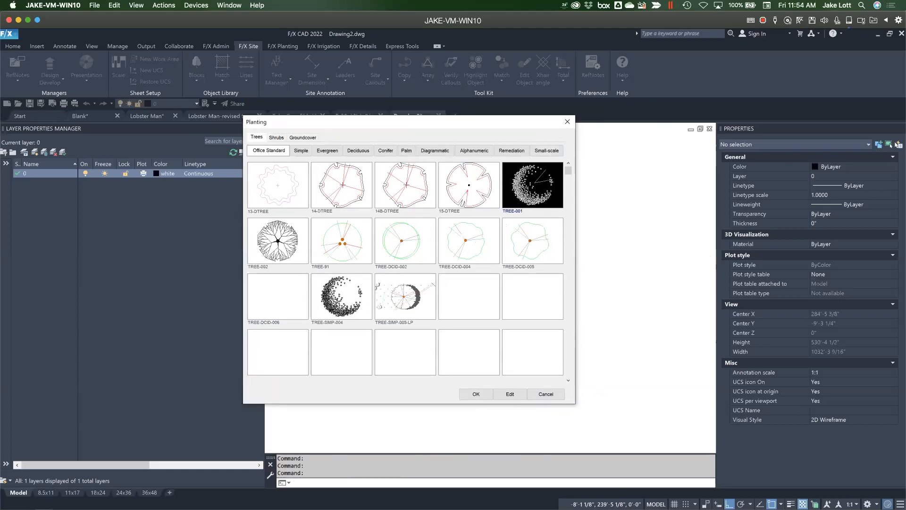
pyautogui.click(510, 394)
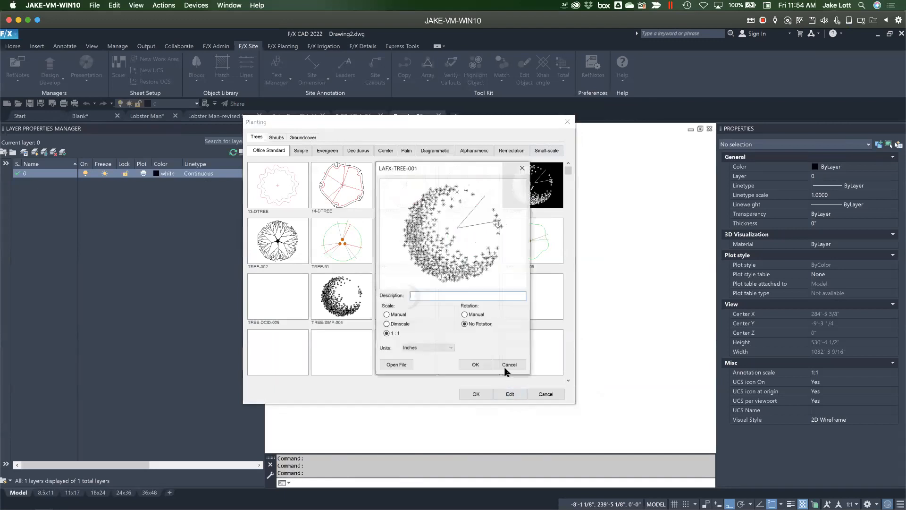
pyautogui.click(395, 365)
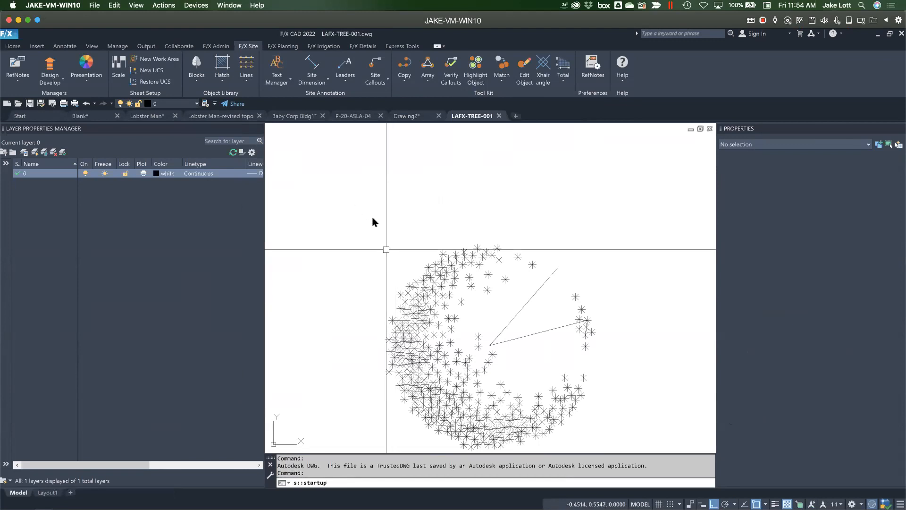
# Zoom to the tree's extents and save the drawing as LAFX-TREE-003.dwg in the 01- Office Standard folder
pyautogui.middleClick(479, 263)
pyautogui.middleClick(479, 263)
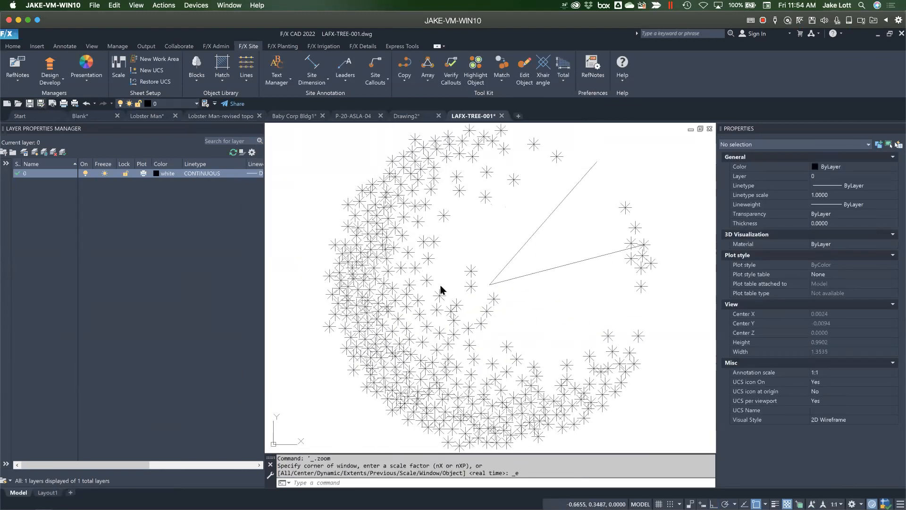
pyautogui.hotkey('ctrl', 'shift', 's')
pyautogui.click(435, 358)
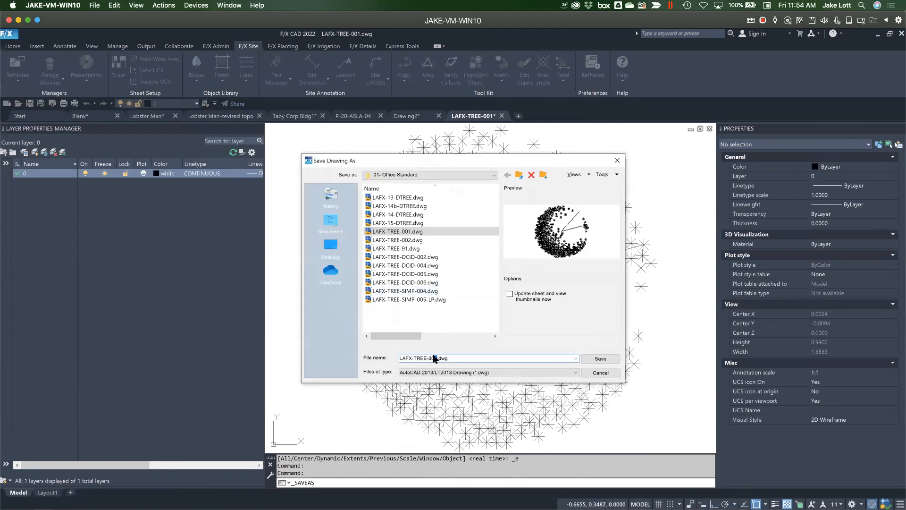
pyautogui.click(600, 359)
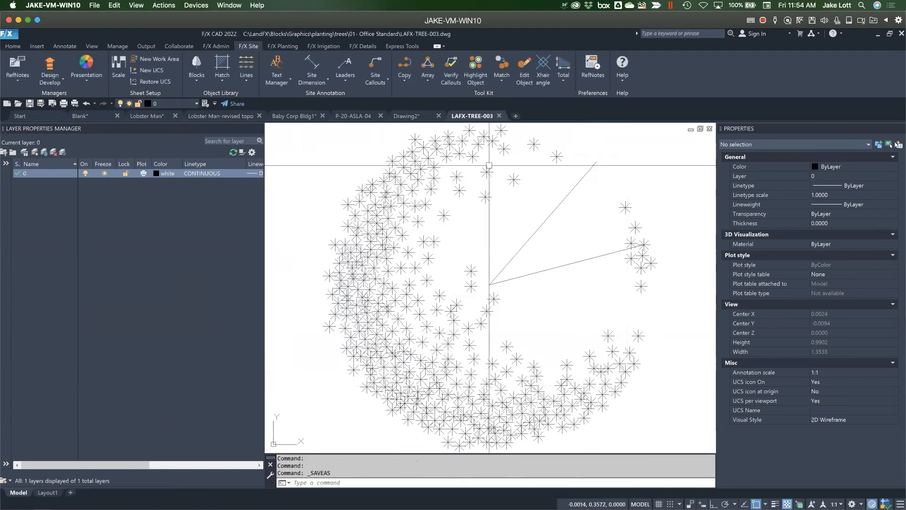
# Make a preview slide of the LAFX-TREE-003 drawing with MSLIDE and close the drawing
pyautogui.write('msli')
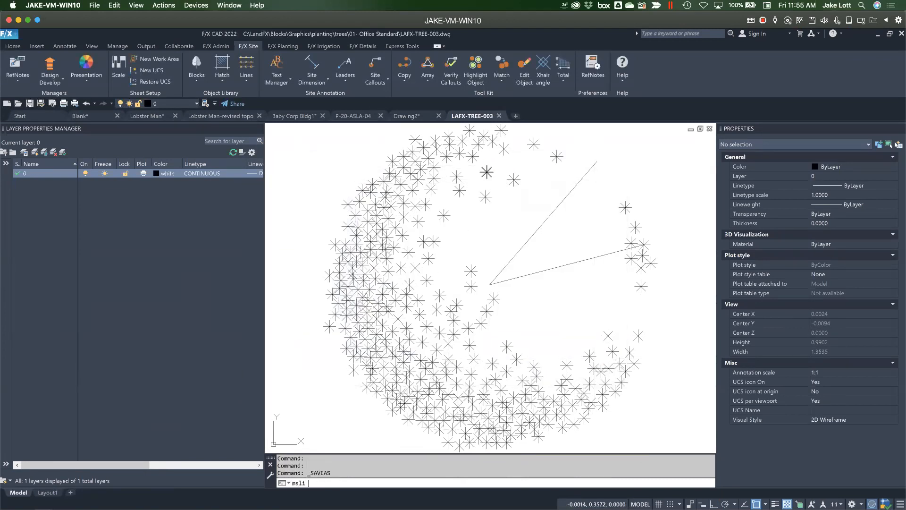
pyautogui.write('de')
pyautogui.press('Return')
pyautogui.click(581, 369)
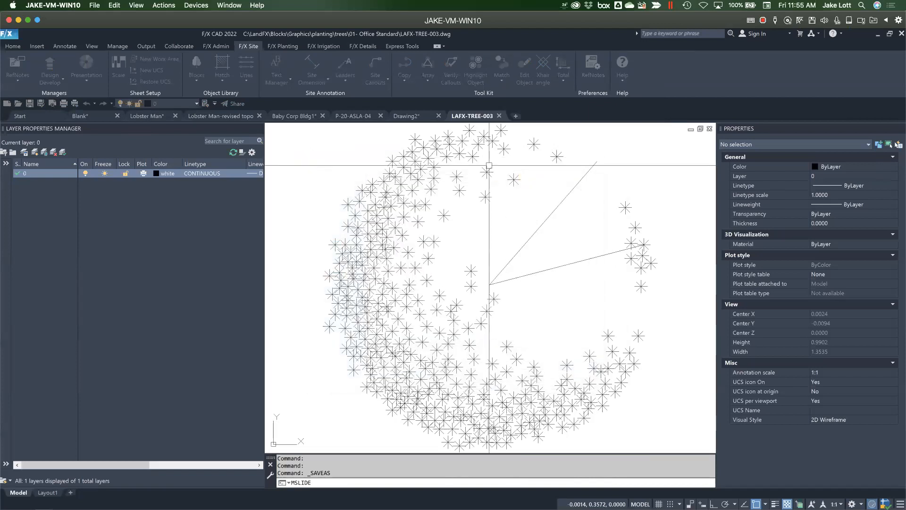
pyautogui.click(499, 116)
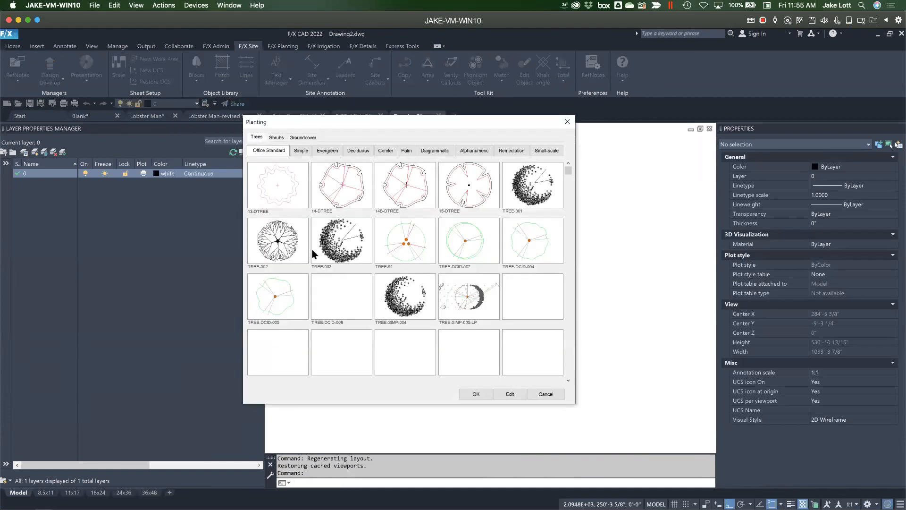
# Place the TREE-003 block from the Office Standard library in Drawing2, scaling it by eye, and end the placement
pyautogui.click(361, 262)
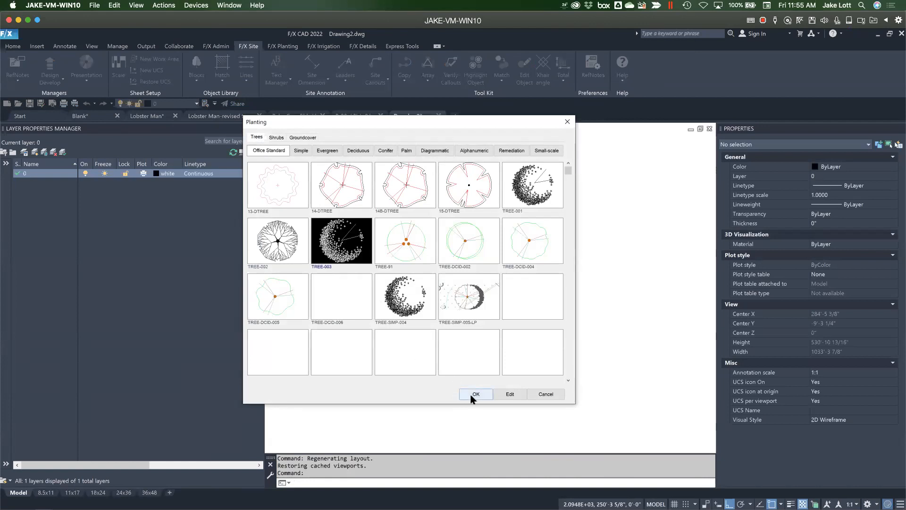
pyautogui.click(474, 393)
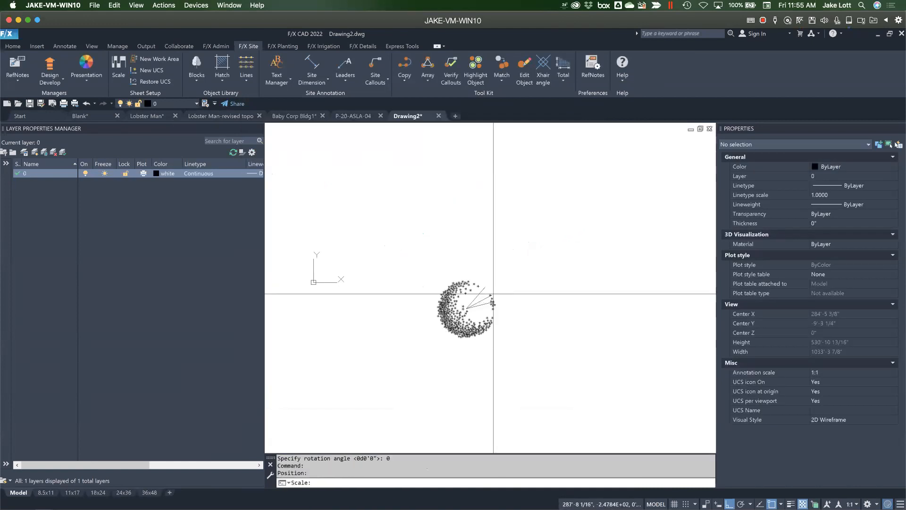
pyautogui.click(448, 360)
pyautogui.press('Escape')
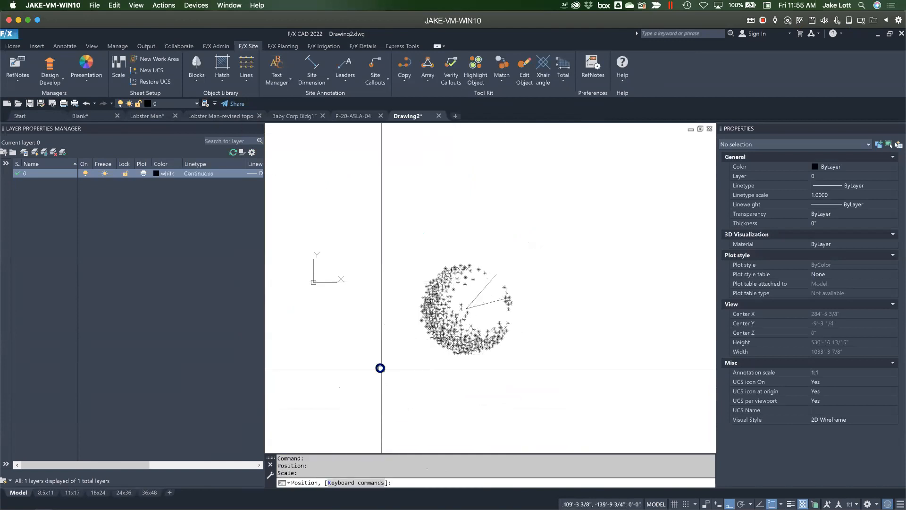
# Switch to the Lobster Man drawing and copy one of the LAFX-TREE-003 blocks with a base point at the tree's center
pyautogui.click(149, 116)
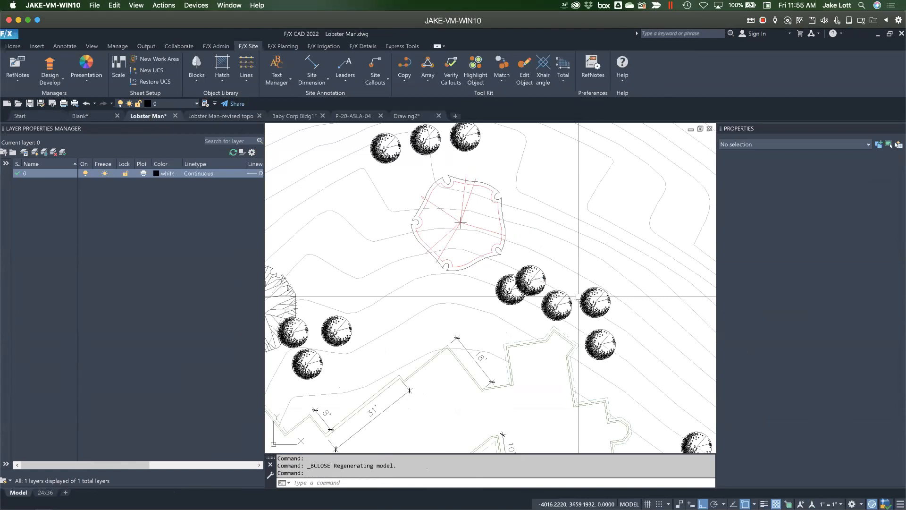
pyautogui.click(535, 293)
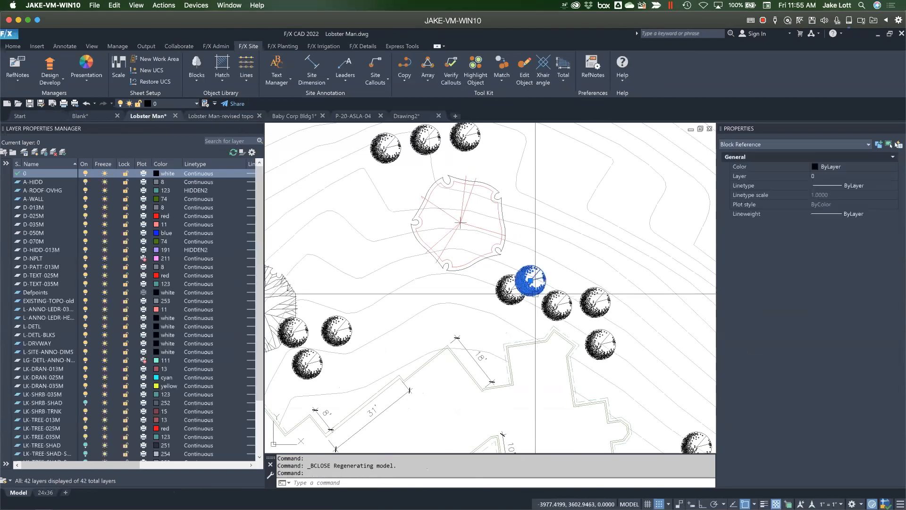
pyautogui.hotkey('ctrl', 'shift', 'c')
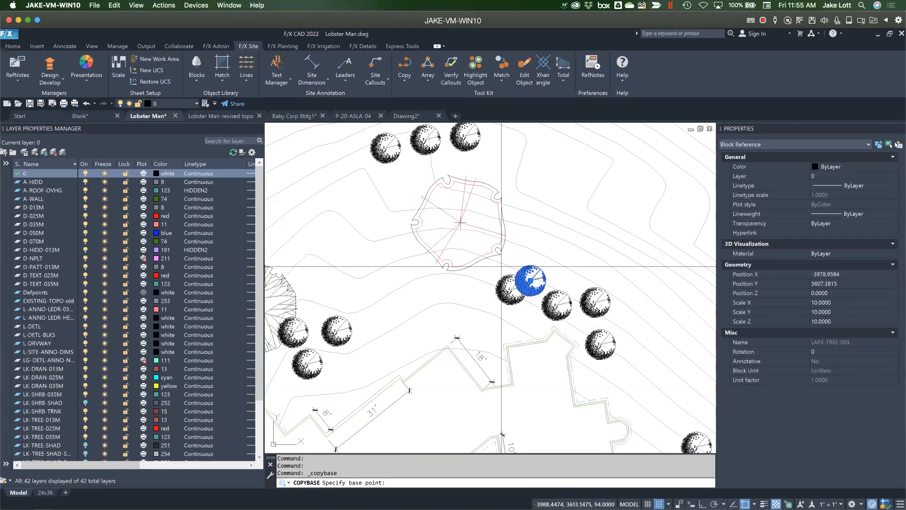
pyautogui.click(529, 280)
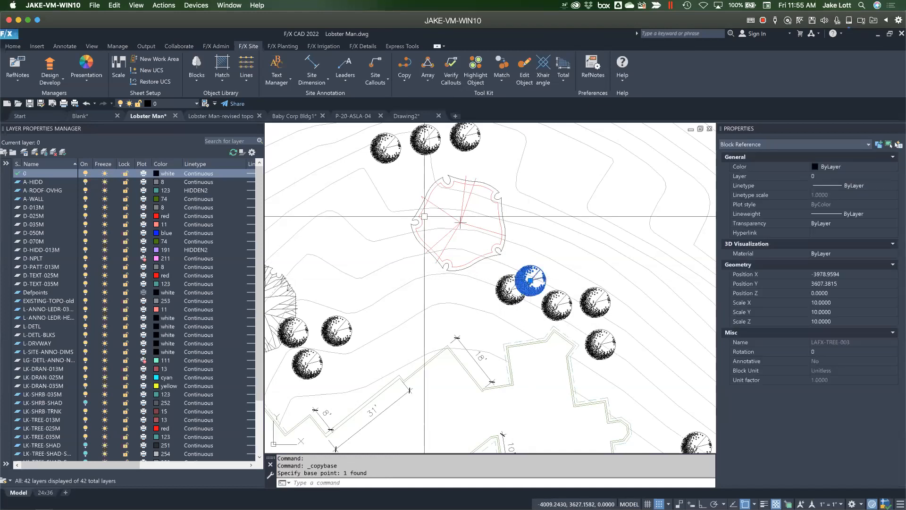
# Paste the copied tree block into Drawing2 near the upper part of the large placed tree
pyautogui.click(407, 116)
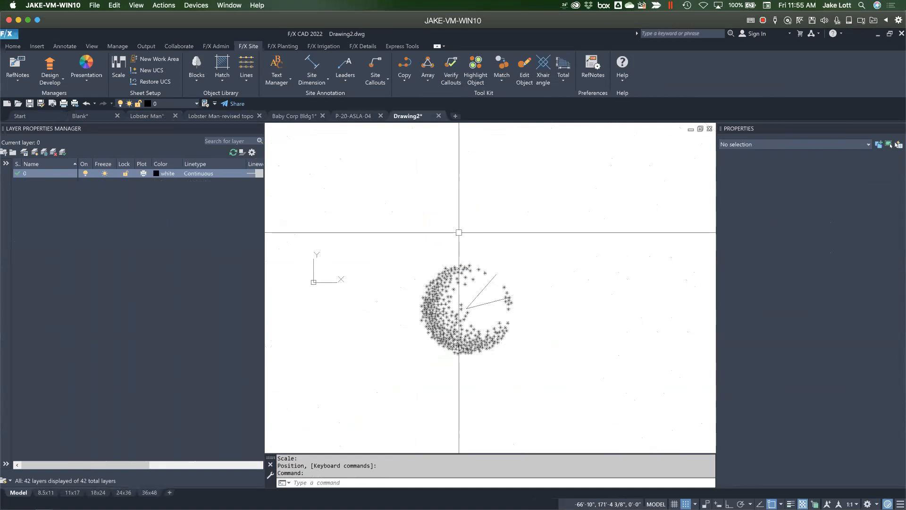
pyautogui.hotkey('ctrl', 'v')
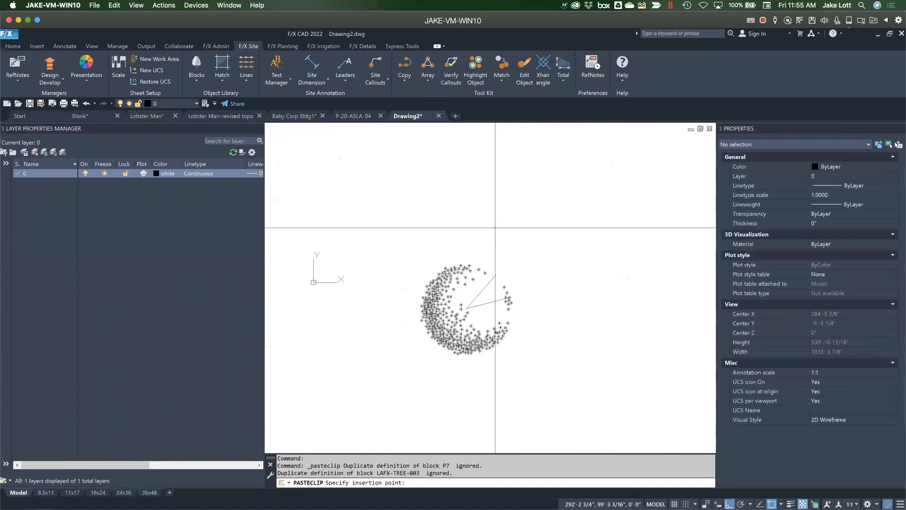
pyautogui.click(496, 253)
pyautogui.scroll(-5, 493, 250)
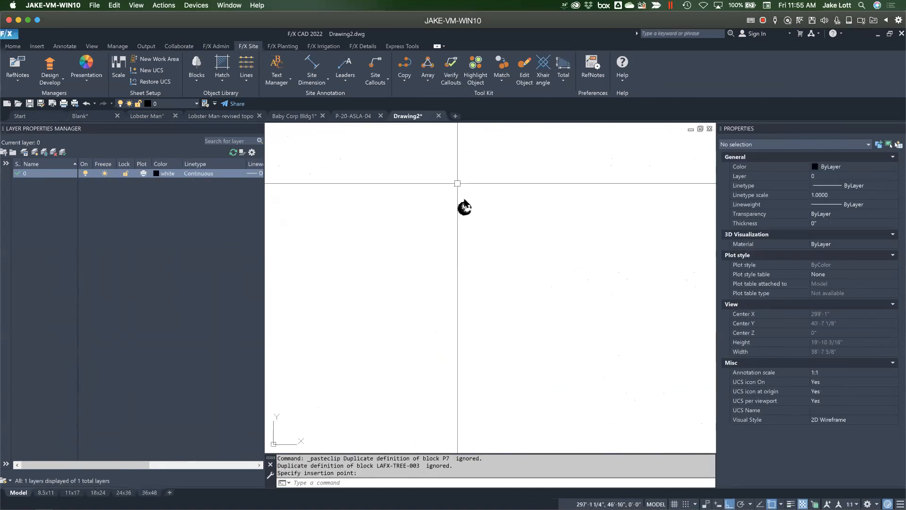
# Compare the pasted tree with the large placed tree in Drawing2 and erase the pasted copy
pyautogui.scroll(6, 463, 201)
pyautogui.scroll(-6, 466, 258)
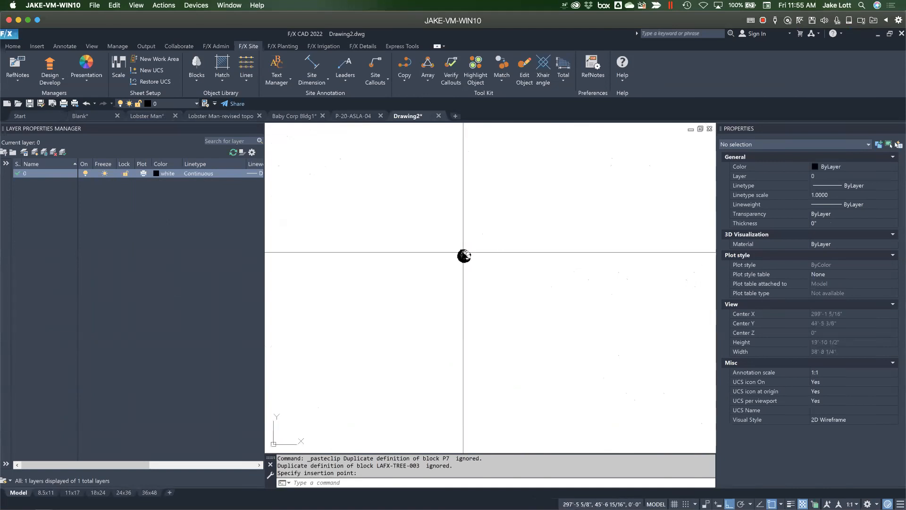
pyautogui.scroll(6, 464, 254)
pyautogui.click(450, 232)
pyautogui.click(491, 265)
pyautogui.press('Delete')
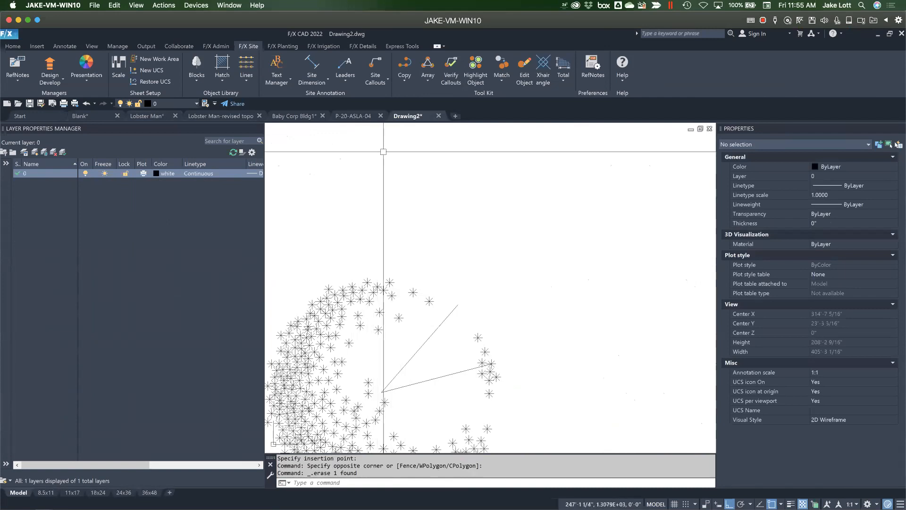
# Return to the Lobster Man drawing and focus on the group of five trees beside the building
pyautogui.click(157, 116)
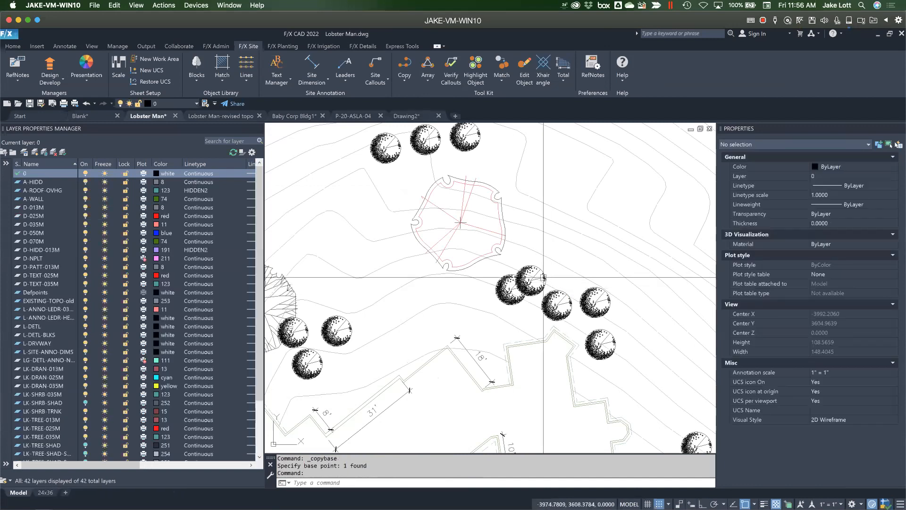
pyautogui.scroll(2, 543, 277)
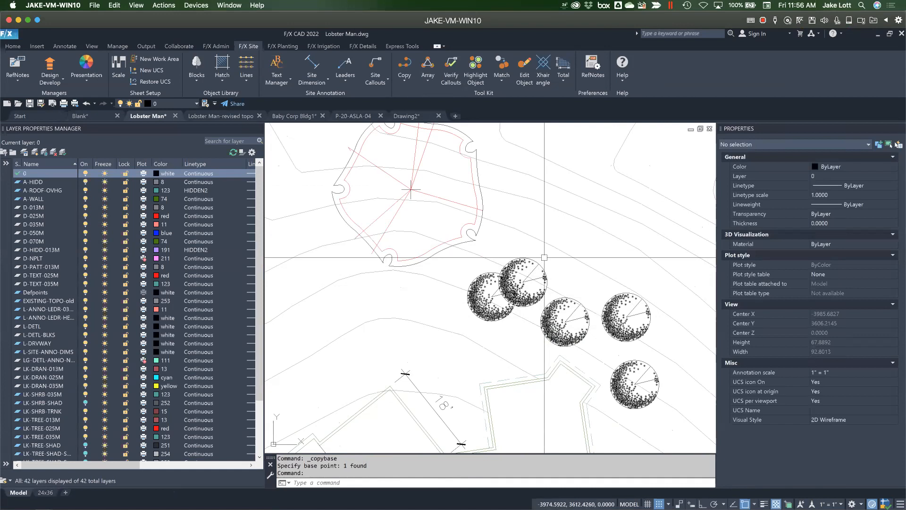
pyautogui.write('red')
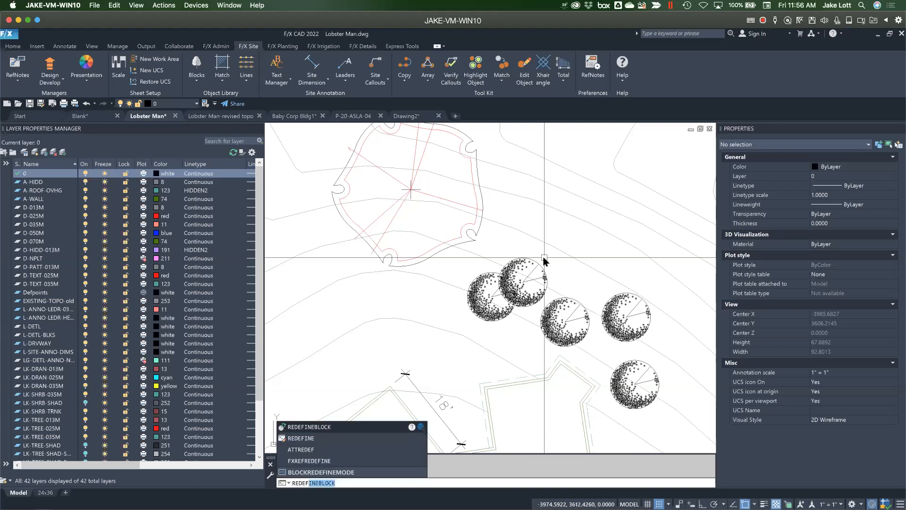
pyautogui.press('Return')
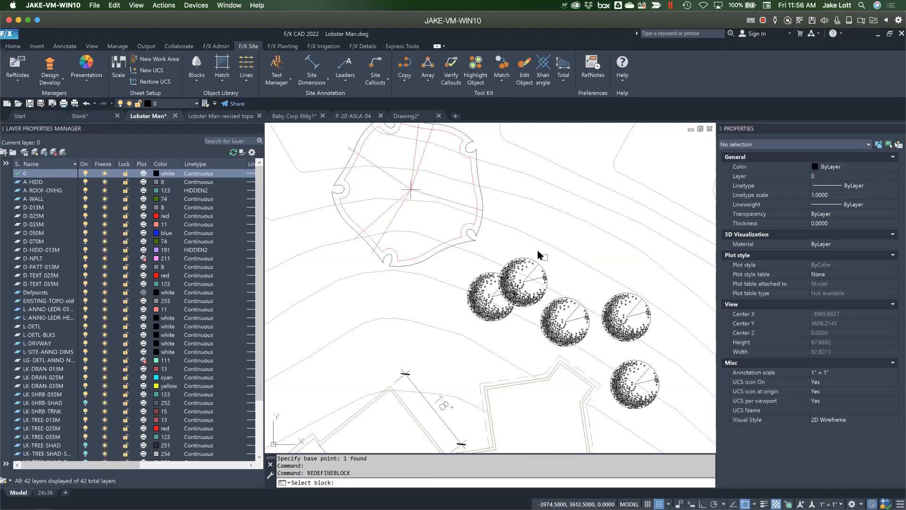
pyautogui.press('Escape')
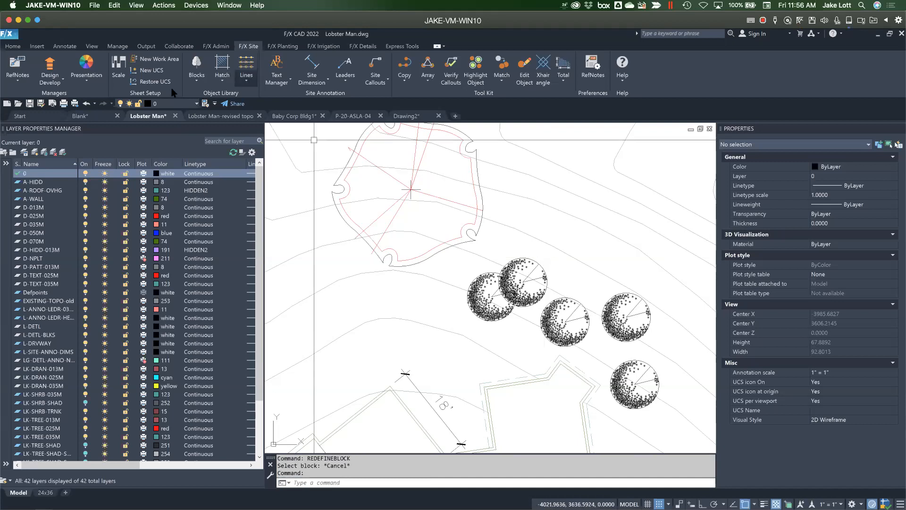
pyautogui.click(196, 77)
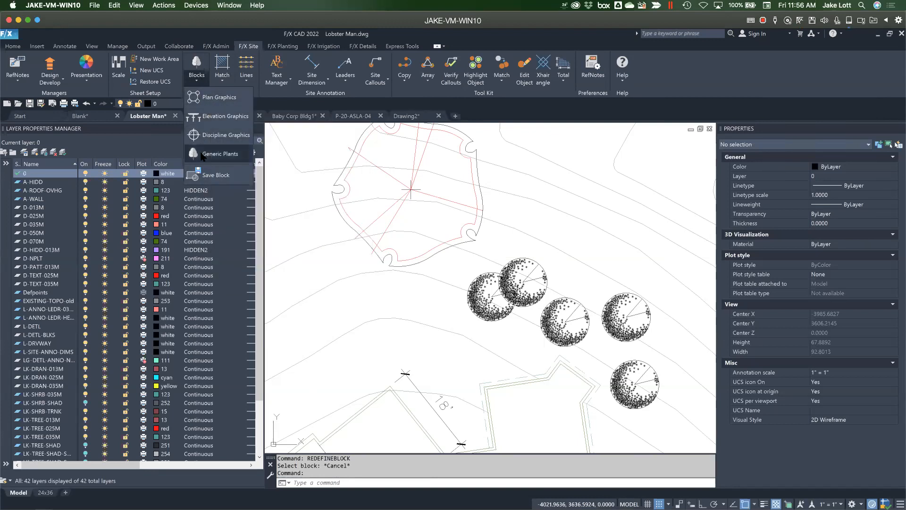
pyautogui.click(203, 83)
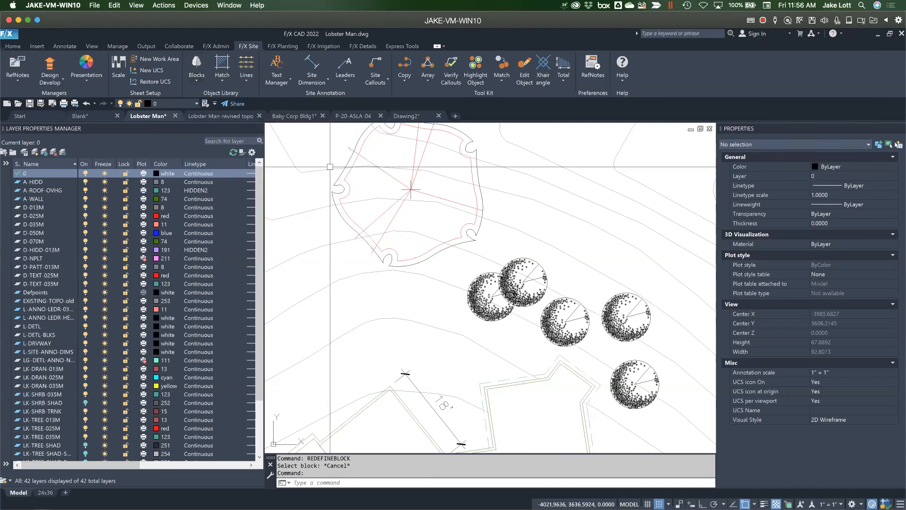
pyautogui.write('redef')
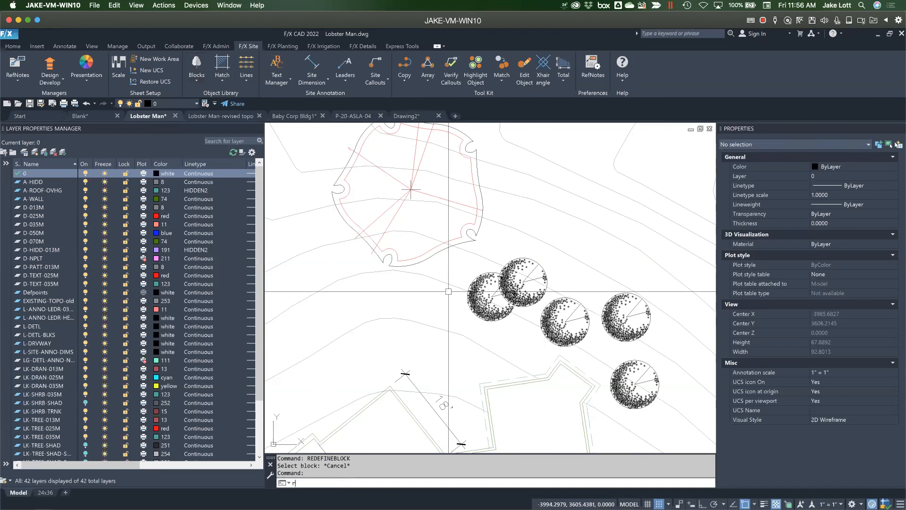
pyautogui.press('Return')
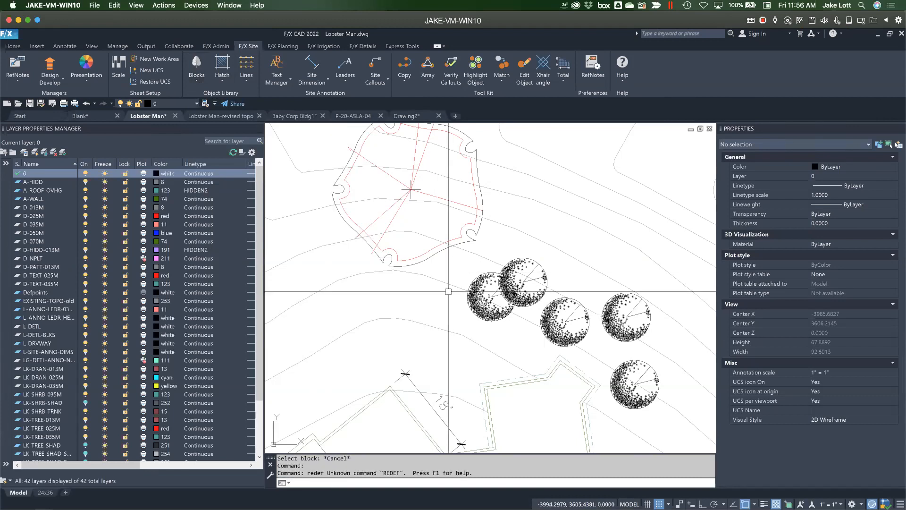
# Run REDEFINEBLOCK on the leftmost tree of the group to update the LAFX-TREE-003 definition from its library file
pyautogui.write('redef')
pyautogui.press('Return')
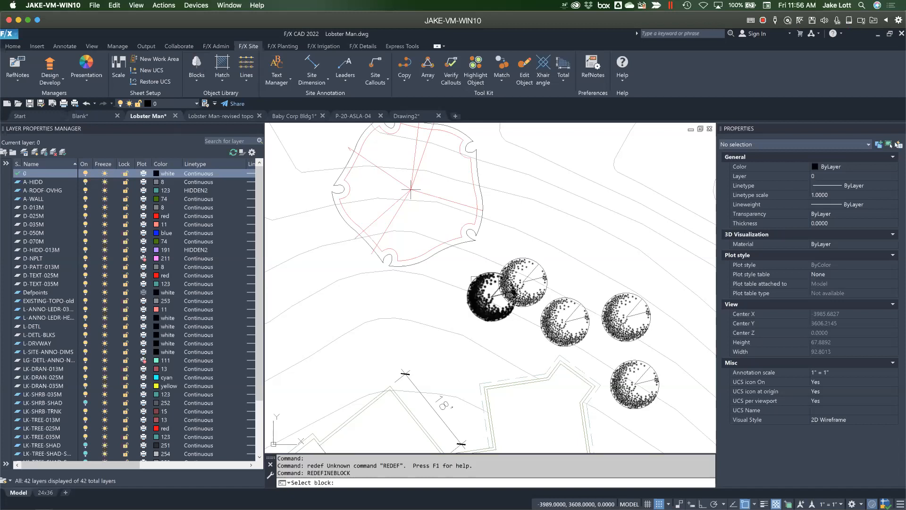
pyautogui.click(473, 280)
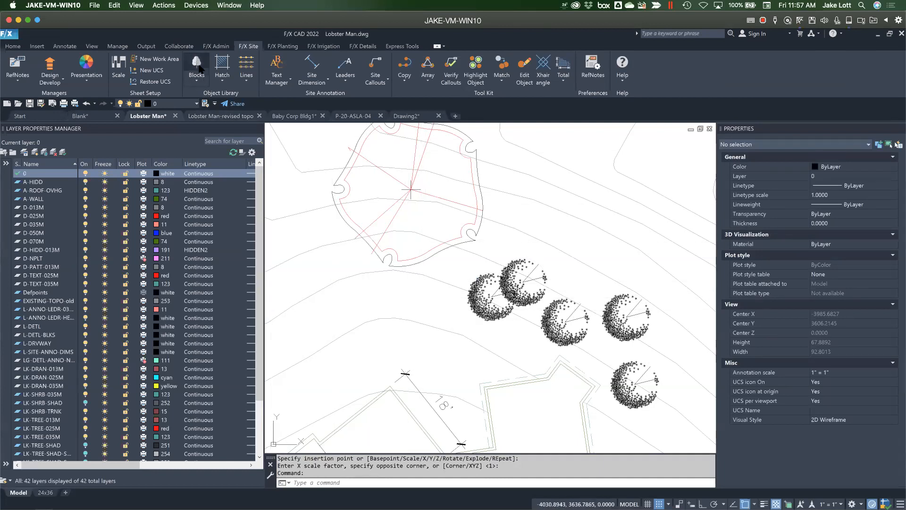
# Open the source drawing of TREE-003 from the Office Standard tree library for editing
pyautogui.press('Return')
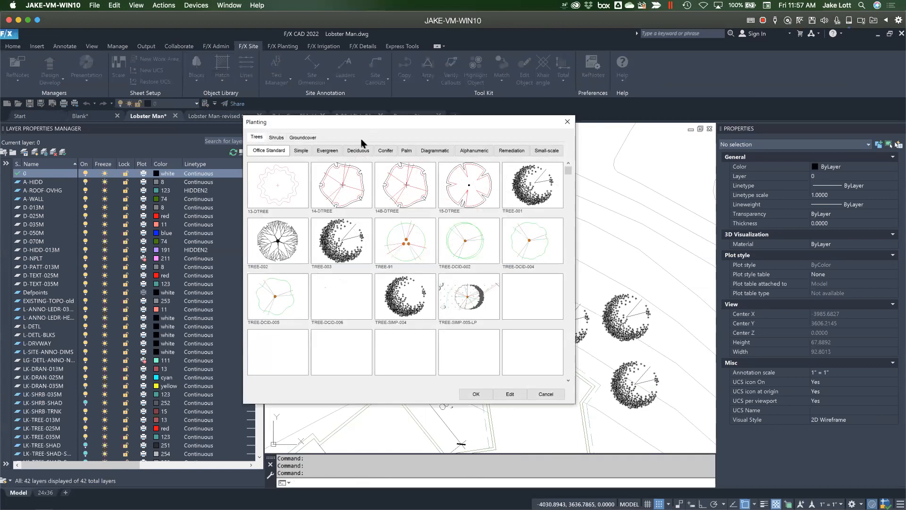
pyautogui.click(342, 251)
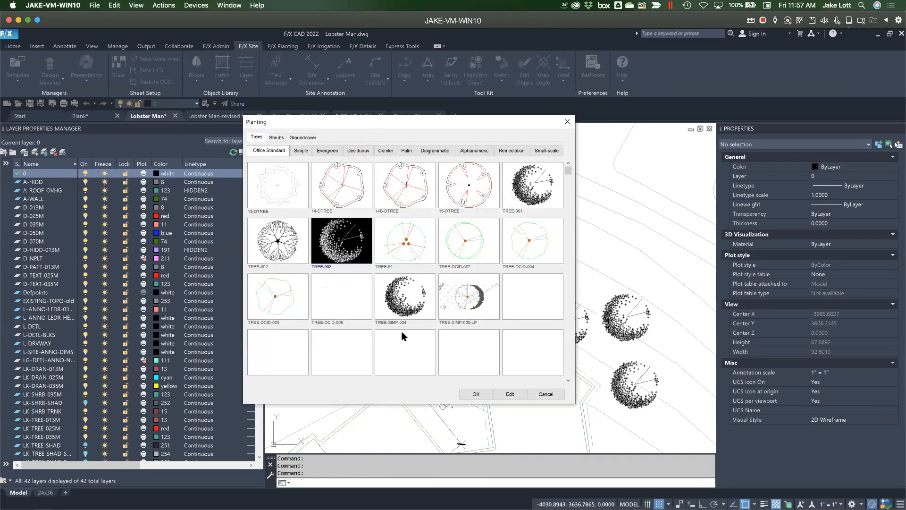
pyautogui.click(511, 394)
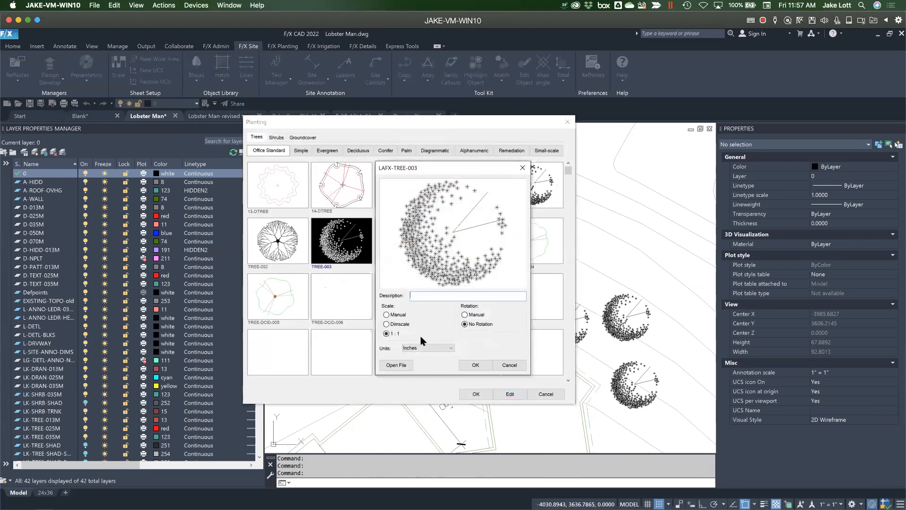
pyautogui.click(398, 363)
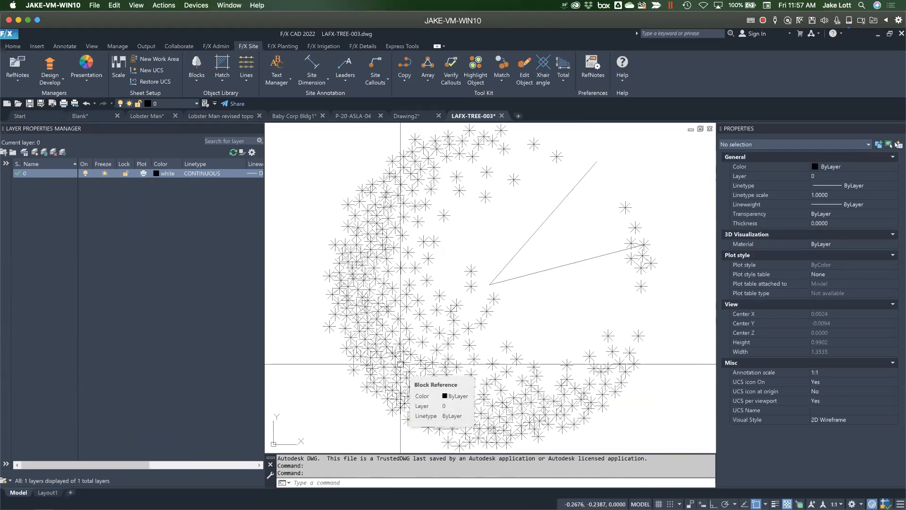
# Draw two narrow V-shaped polylines from the tree's center past its edge, one toward the lower right and one toward the left
pyautogui.write('pl')
pyautogui.press('Return')
pyautogui.click(484, 287)
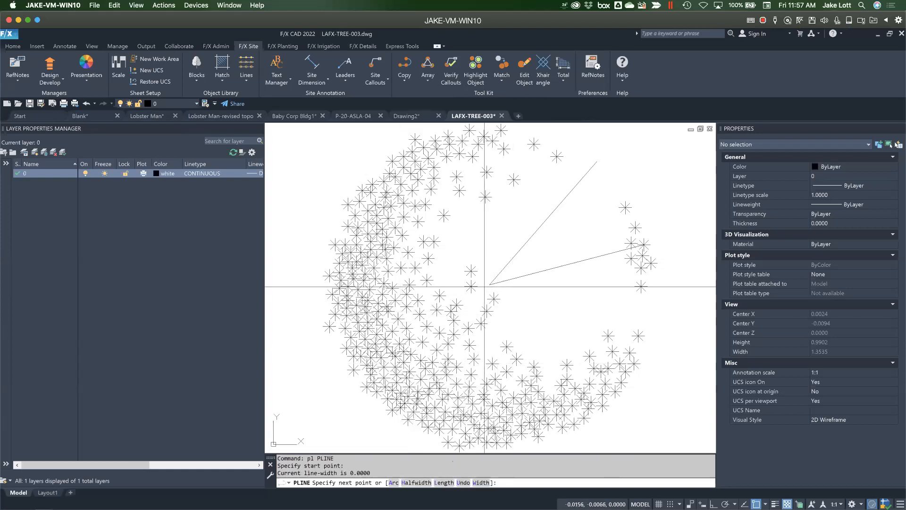
pyautogui.click(651, 408)
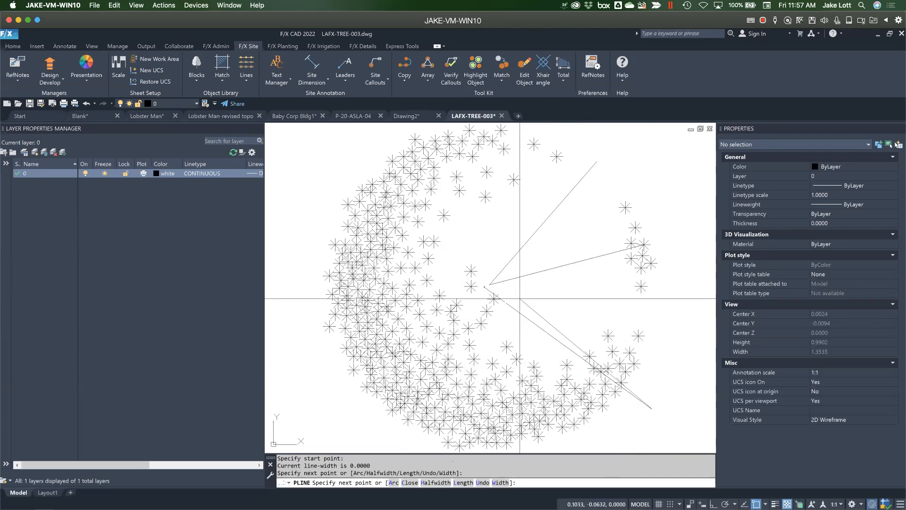
pyautogui.click(509, 293)
pyautogui.press('Return')
pyautogui.press('Return')
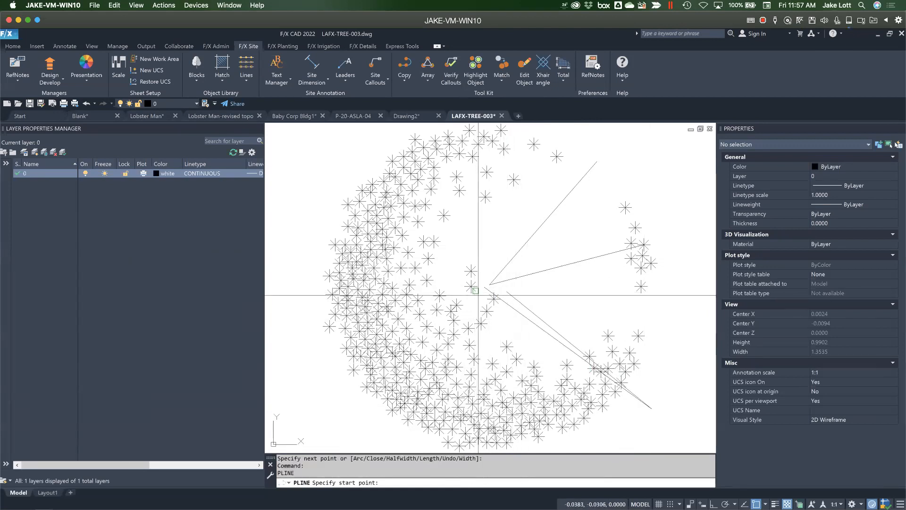
pyautogui.click(473, 290)
pyautogui.click(269, 294)
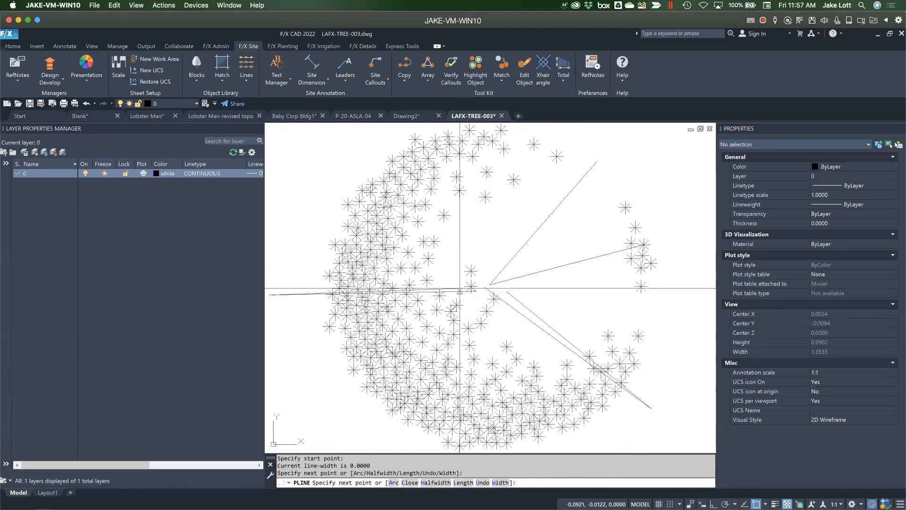
pyautogui.click(470, 281)
pyautogui.press('Return')
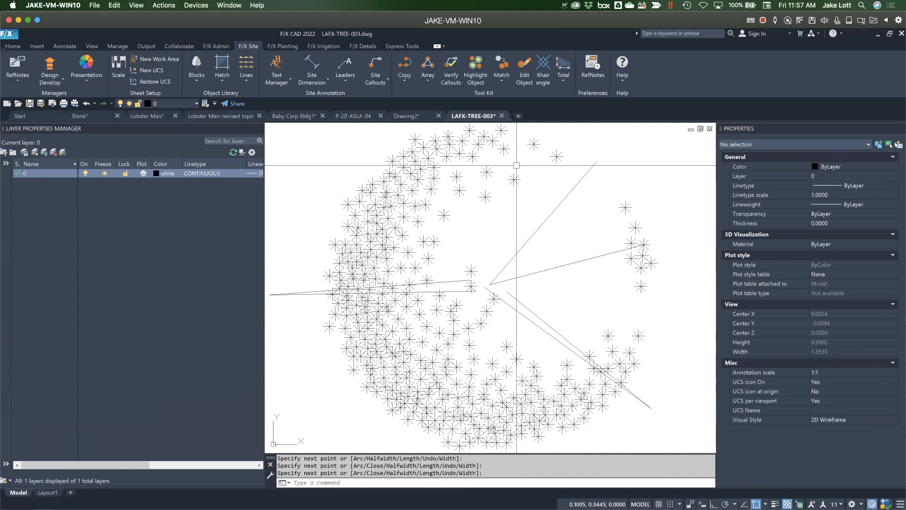
# Overwrite the preview slide LAFX-TREE-003.sld in the 01- Office Standard folder with MSLIDE and save the drawing
pyautogui.click(502, 117)
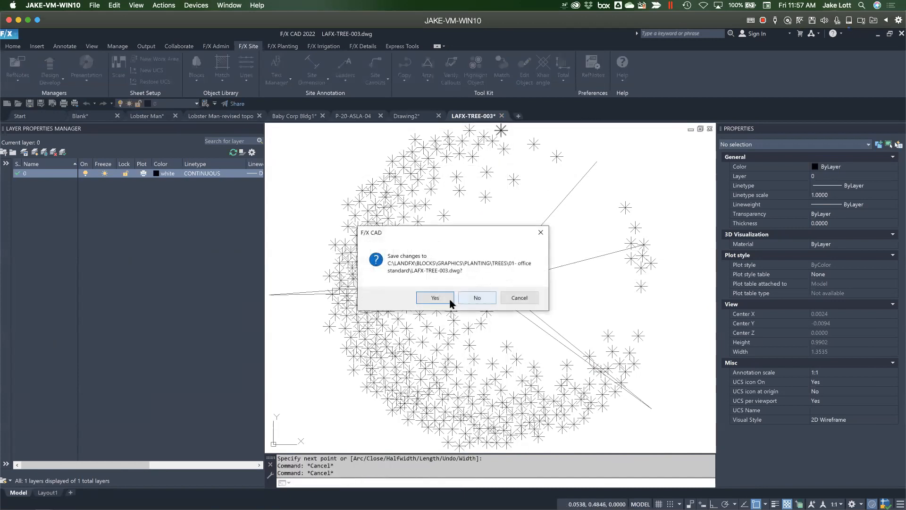
pyautogui.click(518, 298)
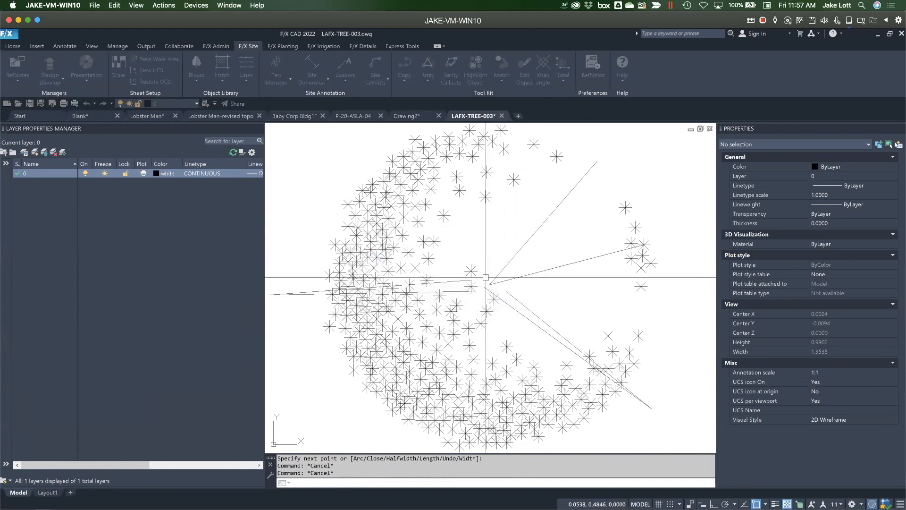
pyautogui.write('MSLIDE')
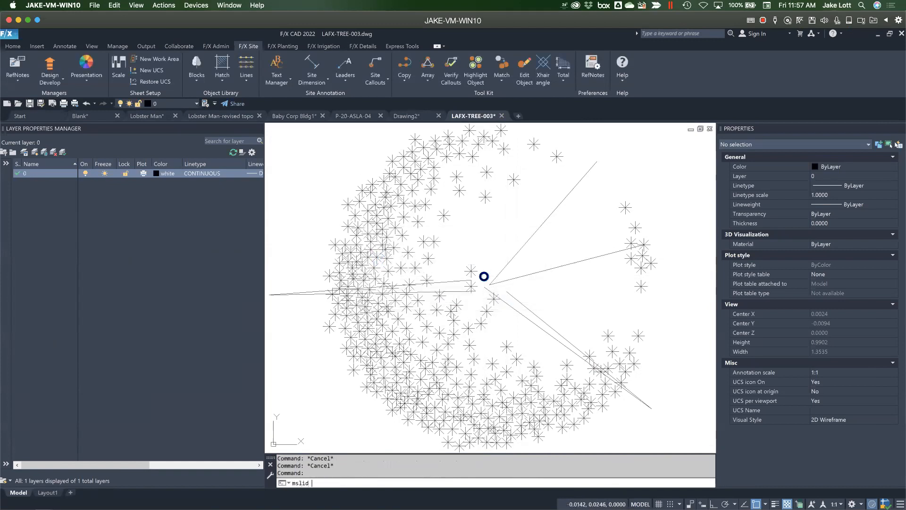
pyautogui.press('Return')
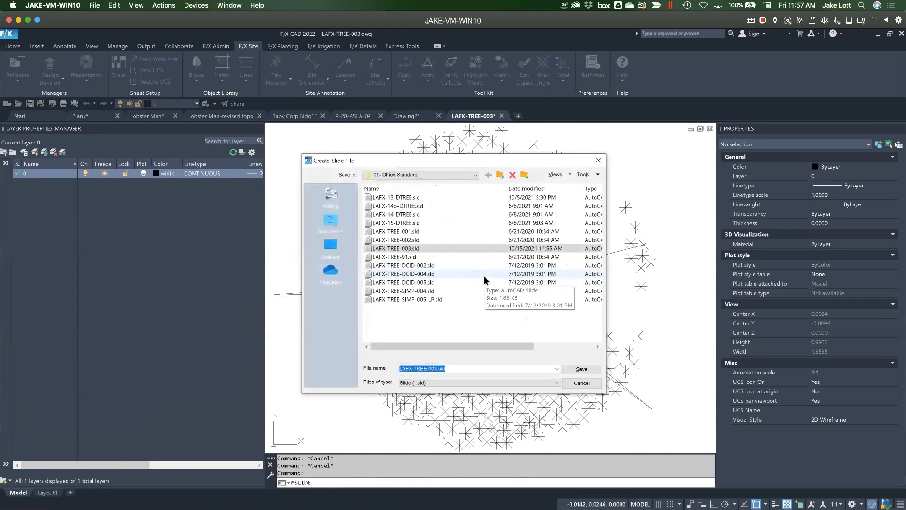
pyautogui.press('Return')
pyautogui.press('Left')
pyautogui.press('Return')
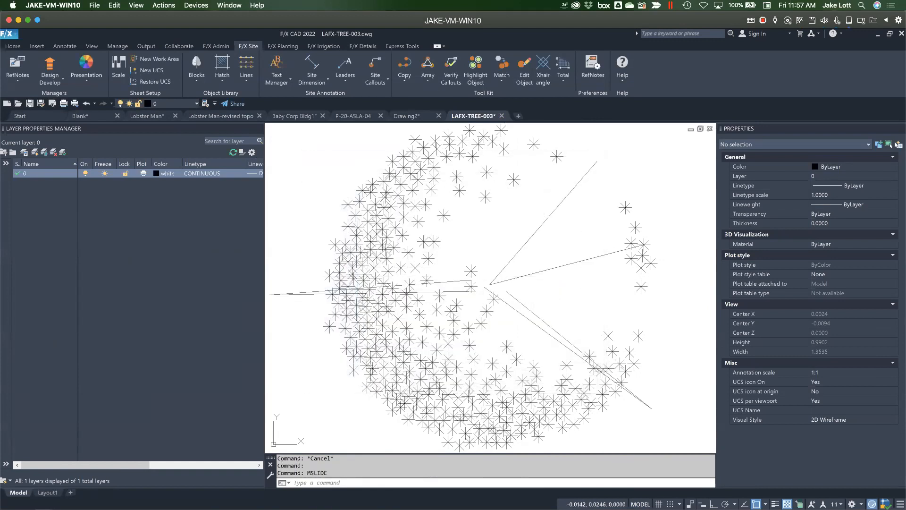
pyautogui.hotkey('ctrl', 's')
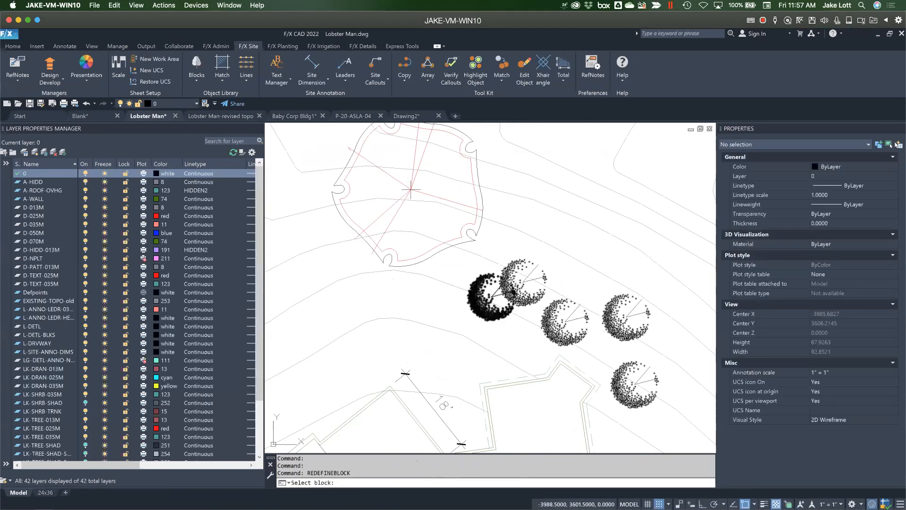
# Redefine the LAFX-TREE-003 block from the edited library file by choosing the leftmost tree of the group with REDEFINEBLOCK
pyautogui.click(491, 297)
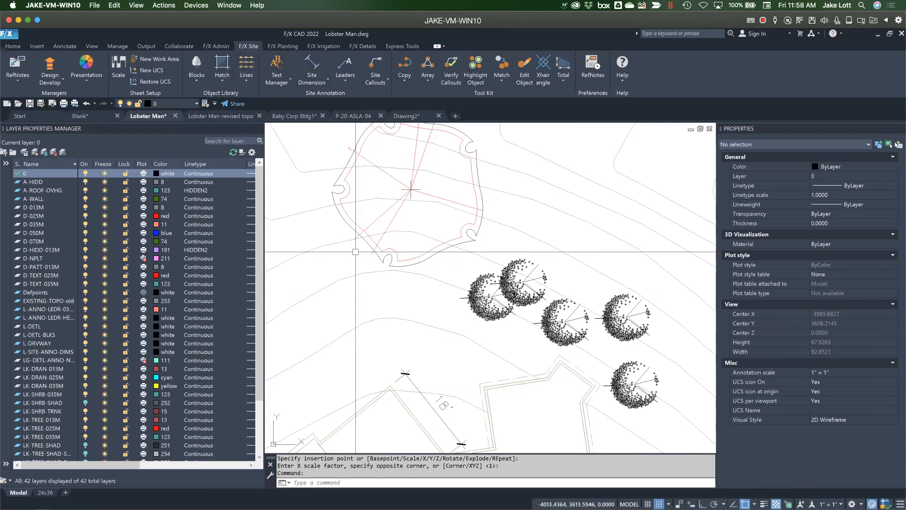
pyautogui.press('Escape')
pyautogui.press('Escape')
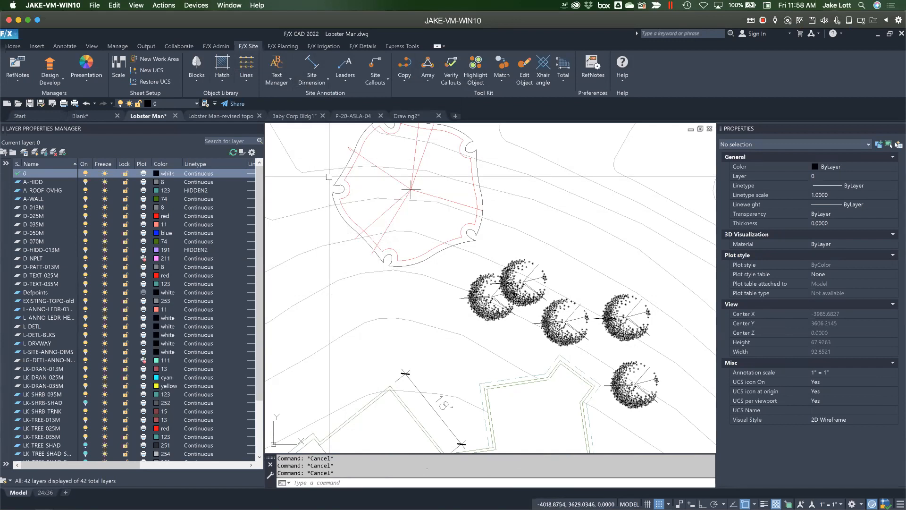
# Start a text leader callout and set its arrow style to TEXT-TICK
pyautogui.click(348, 81)
pyautogui.click(351, 98)
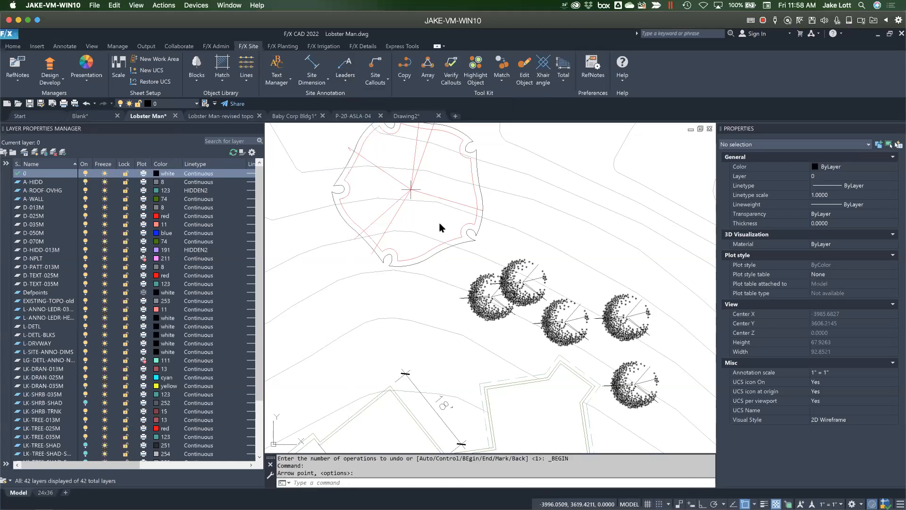
pyautogui.press('Return')
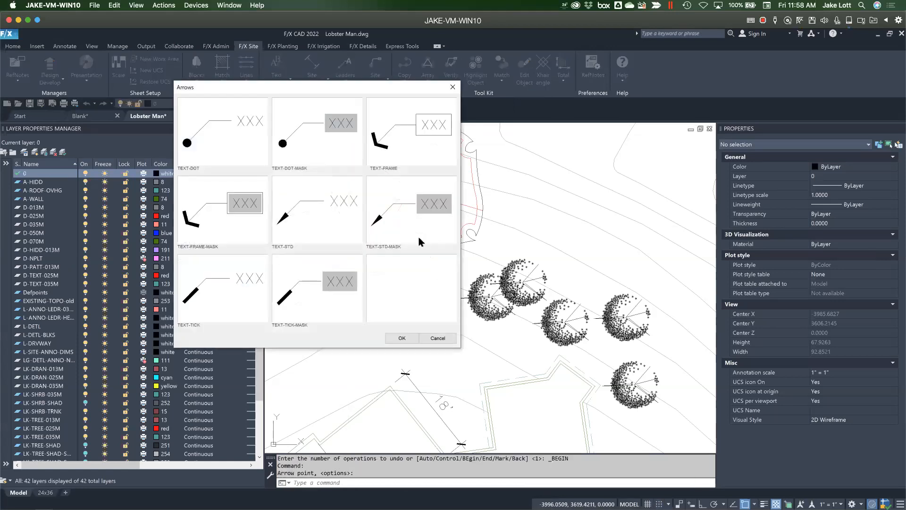
pyautogui.click(228, 286)
pyautogui.click(398, 338)
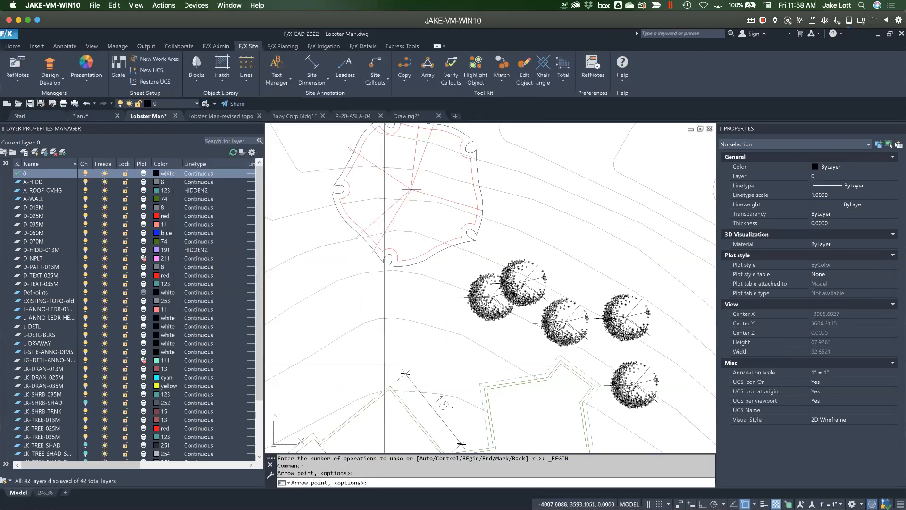
# Place the leader's arrow point at the building corner beside the 18' dimension and choose the DETAIL NUMBER text style
pyautogui.moveTo(390, 389); pyautogui.dragTo(455, 289, button='middle')
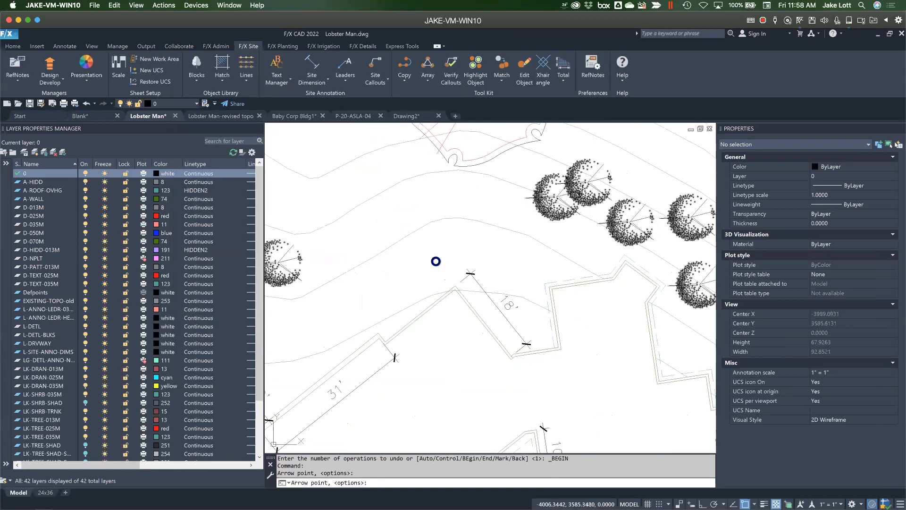
pyautogui.click(433, 260)
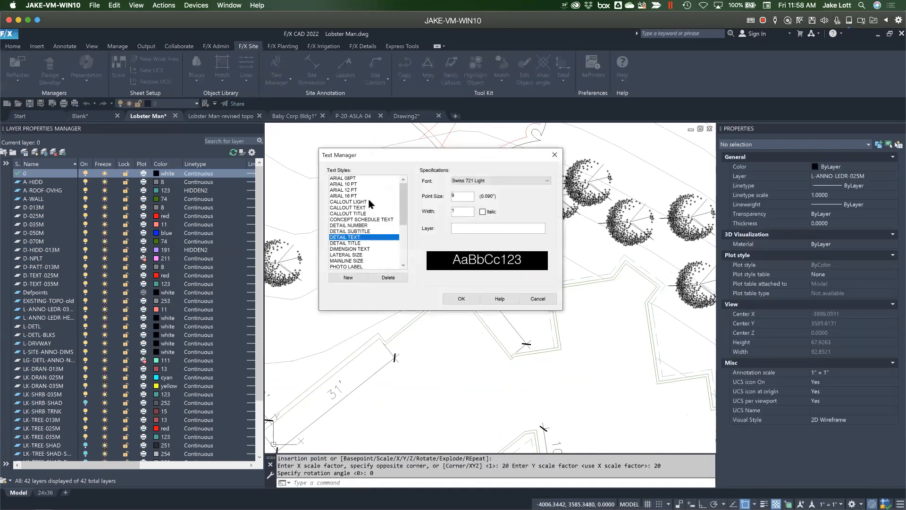
pyautogui.click(350, 226)
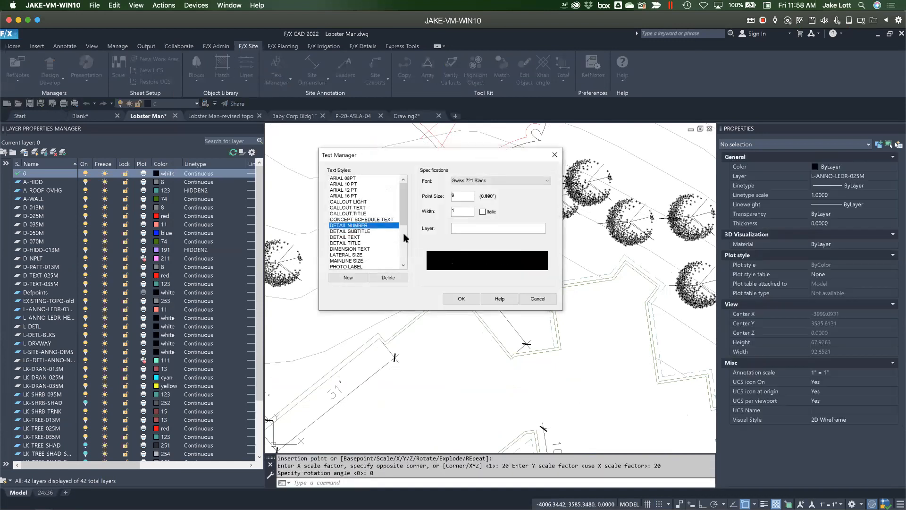
pyautogui.click(460, 300)
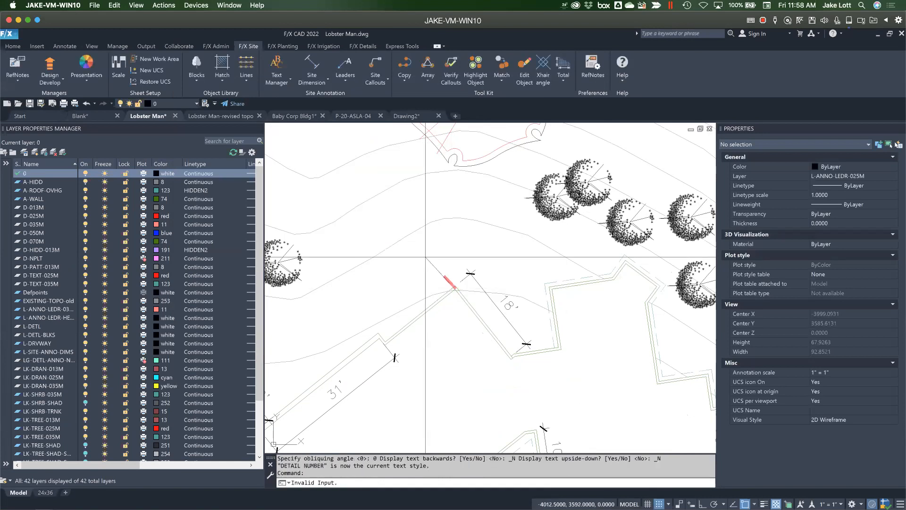
# Set the leader's landing up and to the left of the corner and enter the callout text "Corner of bldg"
pyautogui.click(408, 252)
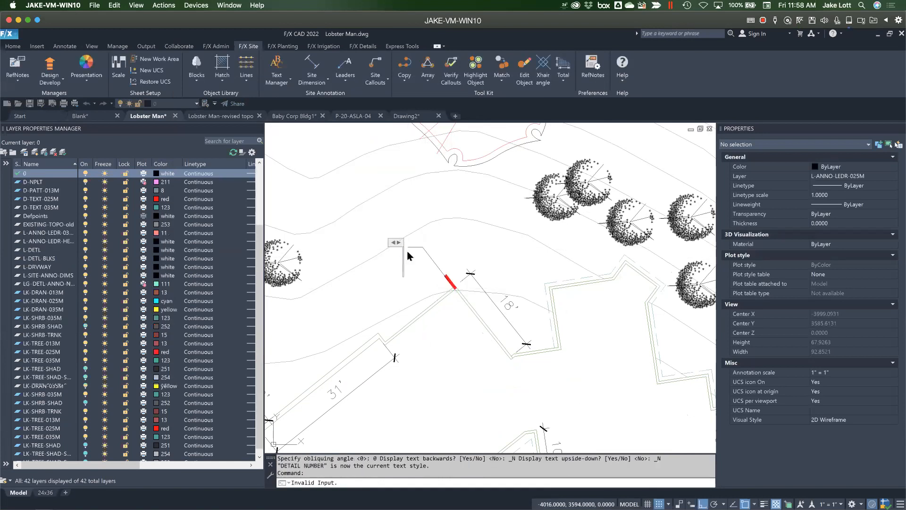
pyautogui.write('Corner o')
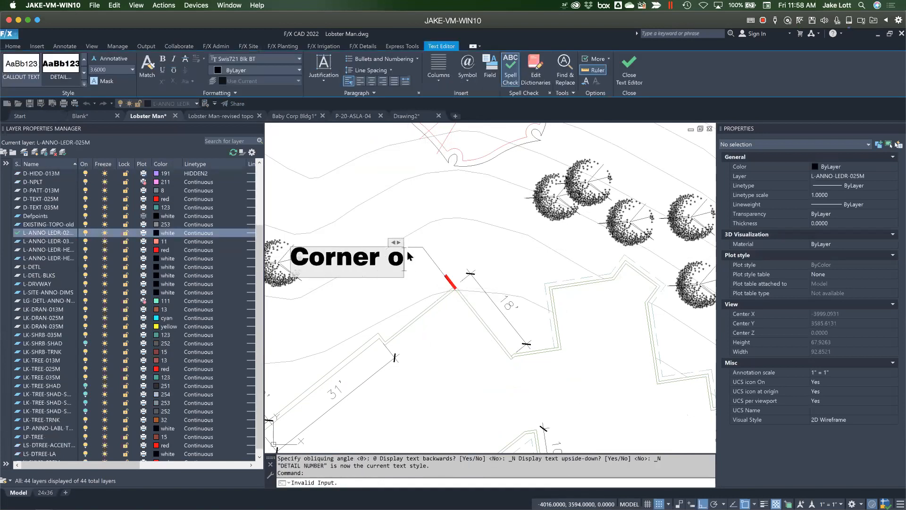
pyautogui.write('f bldg')
pyautogui.press('Return')
pyautogui.click(449, 218)
# Check the new callout's multileader style and change the COVERED SIDE ENTRY callout's multileader style to LANDFX-TEXT-PLINE-D20
pyautogui.scroll(-2, 445, 216)
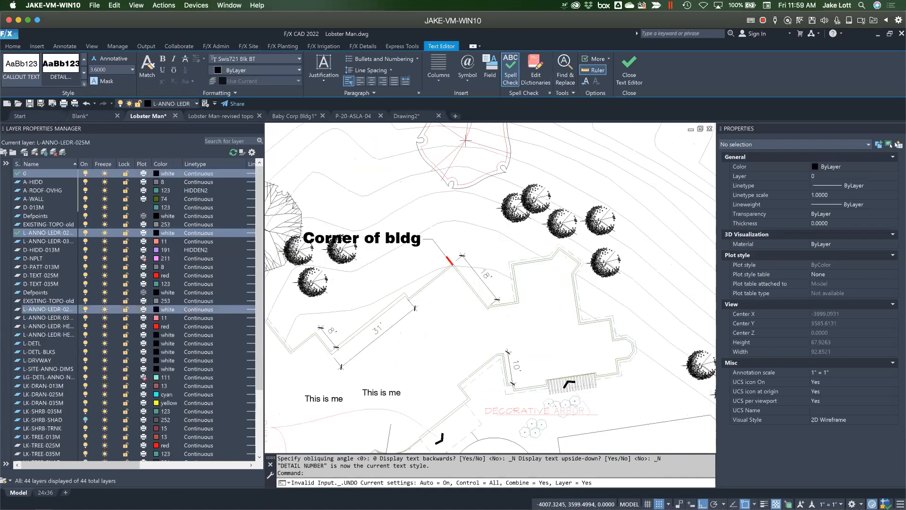
pyautogui.scroll(-4, 486, 283)
pyautogui.click(465, 265)
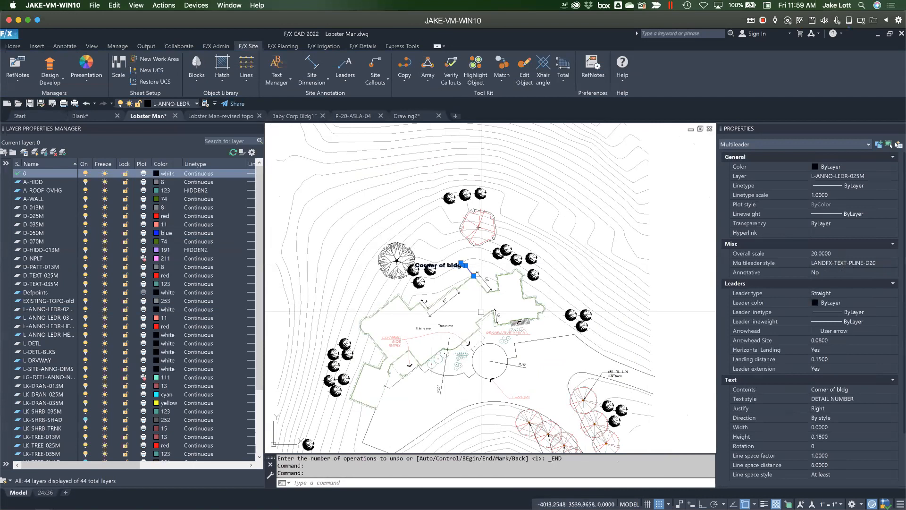
pyautogui.press('Escape')
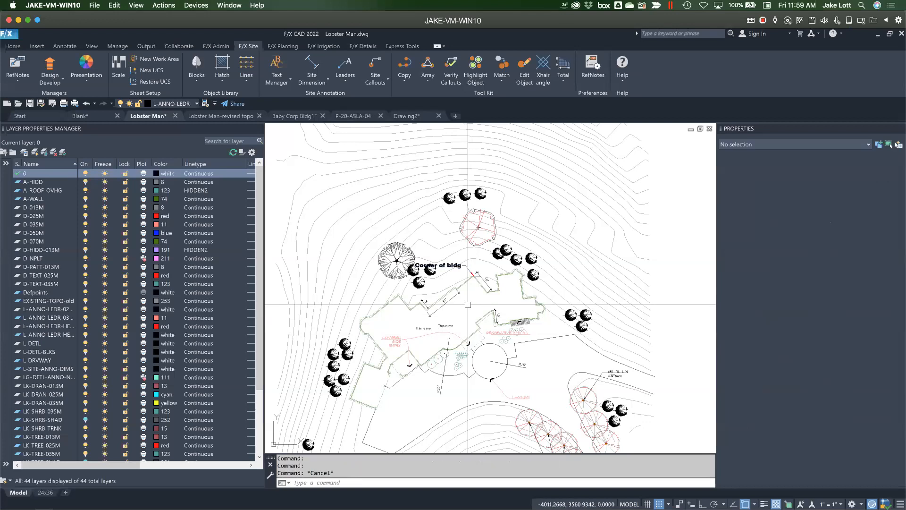
pyautogui.click(398, 337)
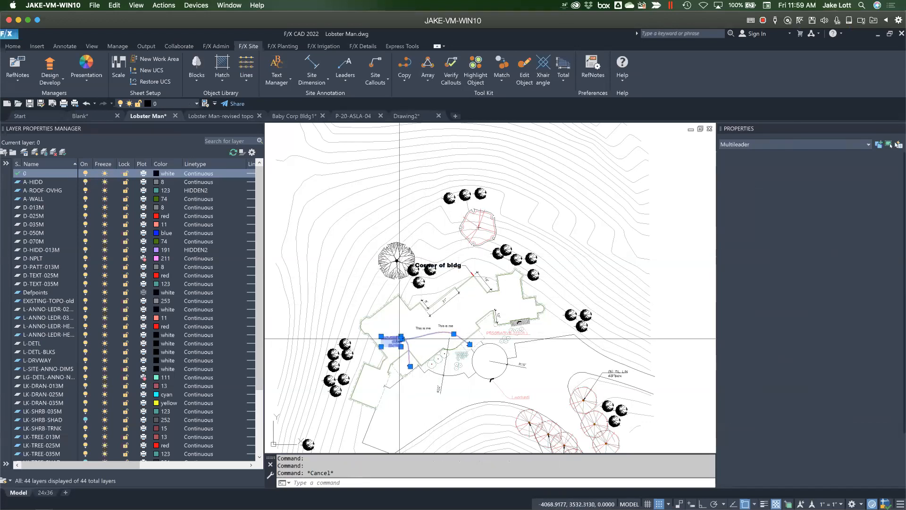
pyautogui.click(834, 262)
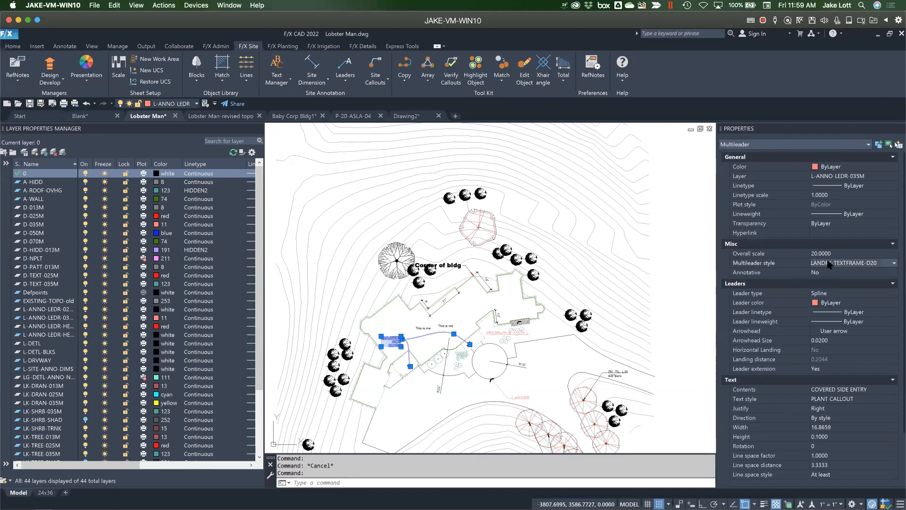
pyautogui.click(828, 264)
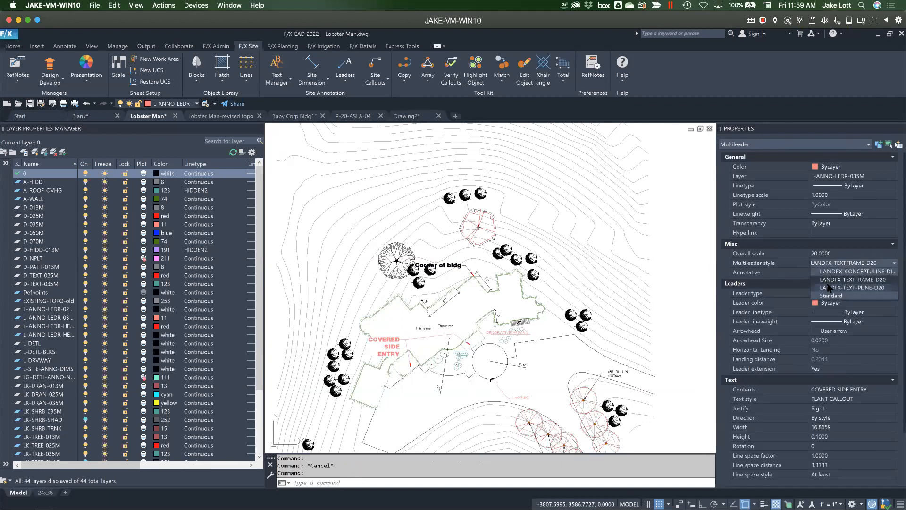
pyautogui.click(845, 287)
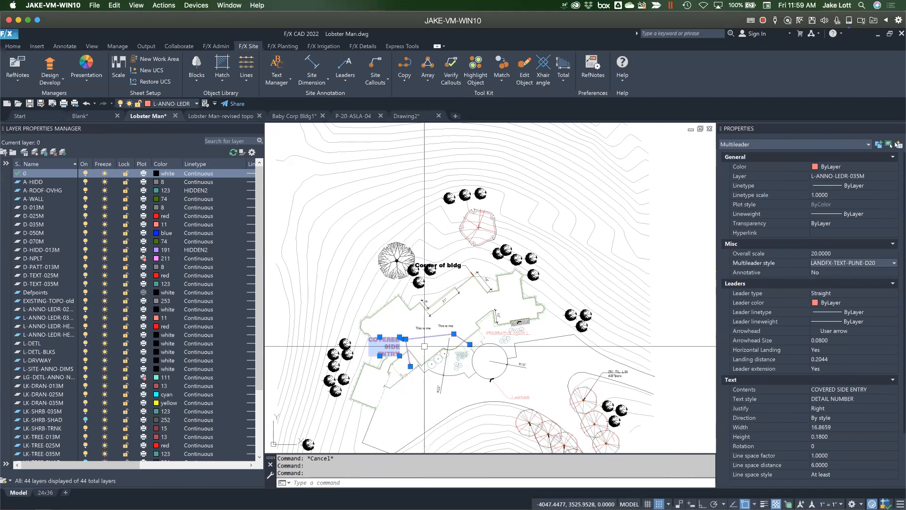
pyautogui.press('Escape')
# Match the properties of the "Corner of bldg" callout onto the COVERED SIDE ENTRY and DECORATIVE ARBOR callouts
pyautogui.click(205, 103)
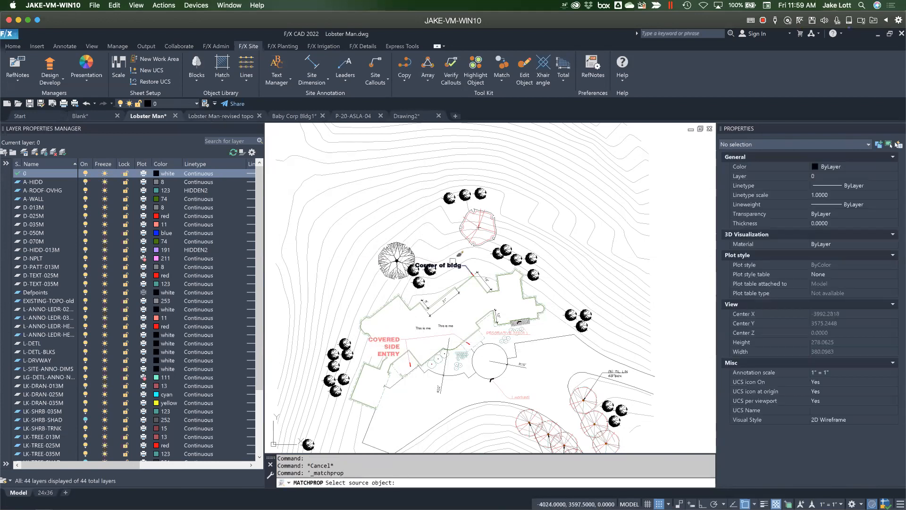
pyautogui.click(460, 267)
pyautogui.click(393, 338)
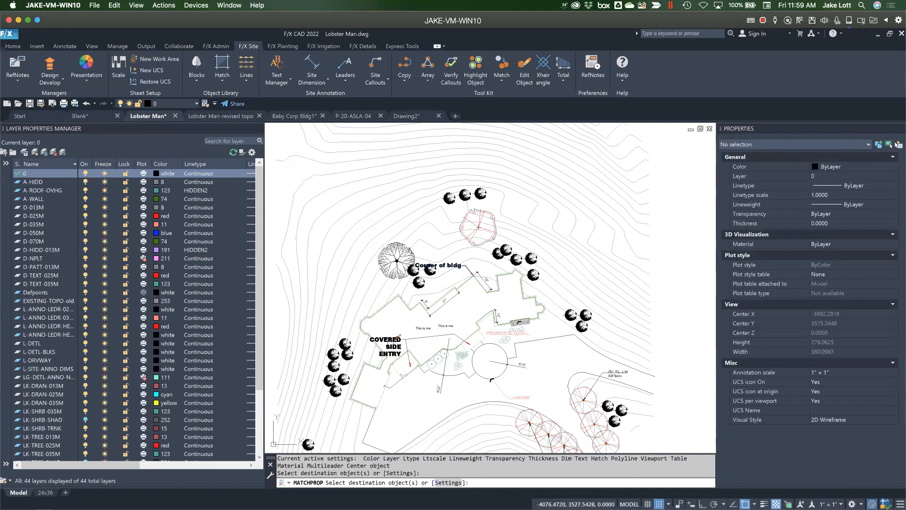
pyautogui.click(493, 333)
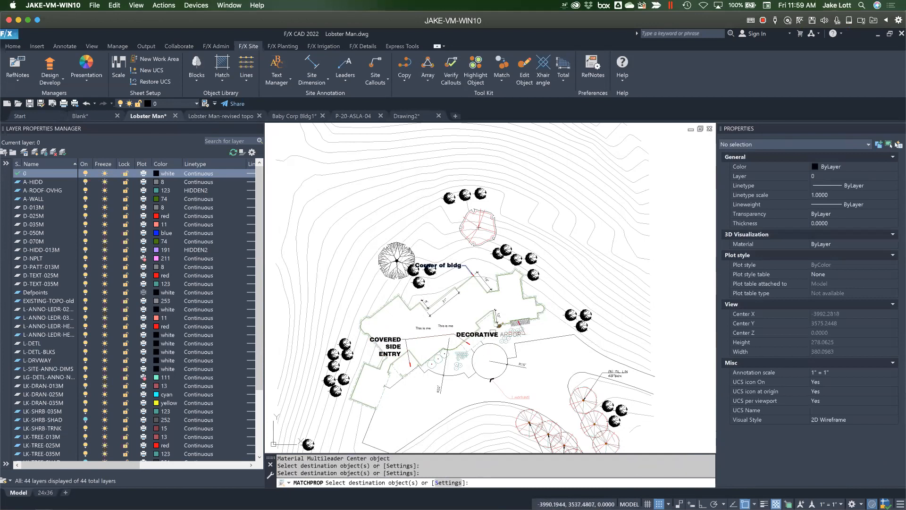
pyautogui.press('Escape')
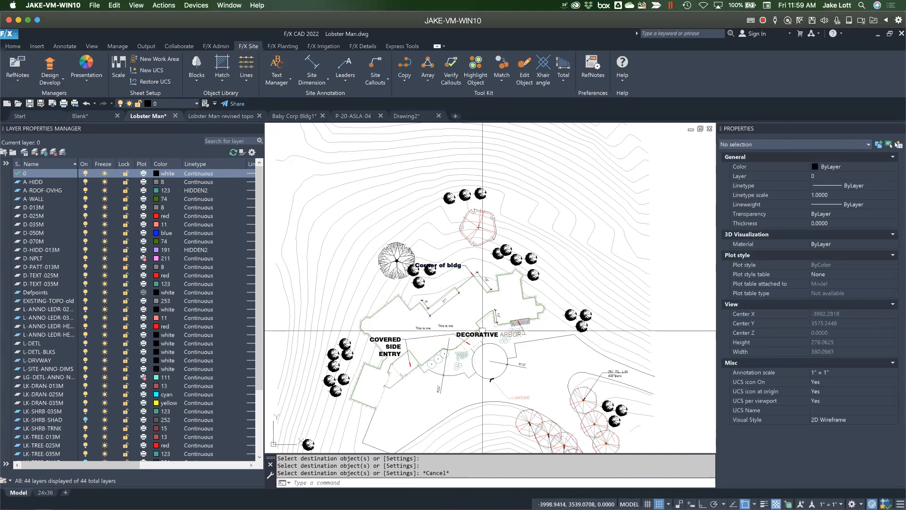
pyautogui.moveTo(480, 331); pyautogui.dragTo(484, 339, button='middle')
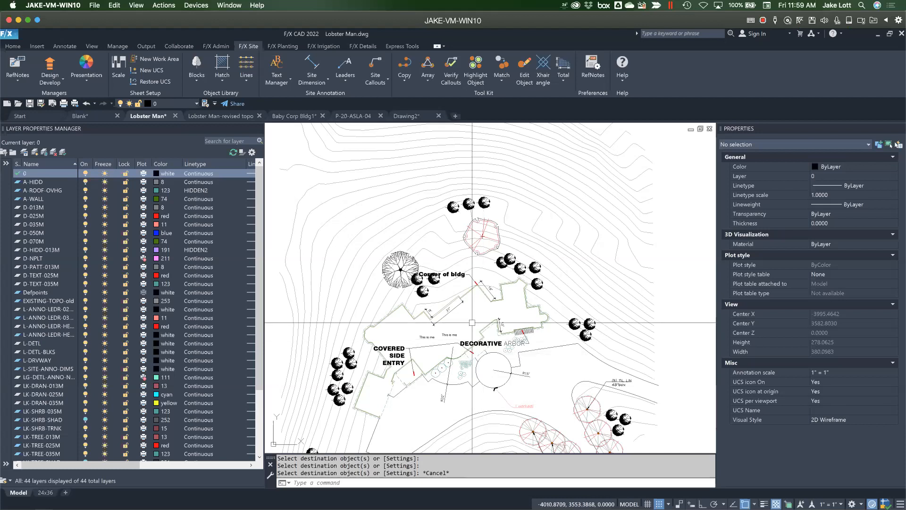
pyautogui.press('Escape')
pyautogui.press('Escape')
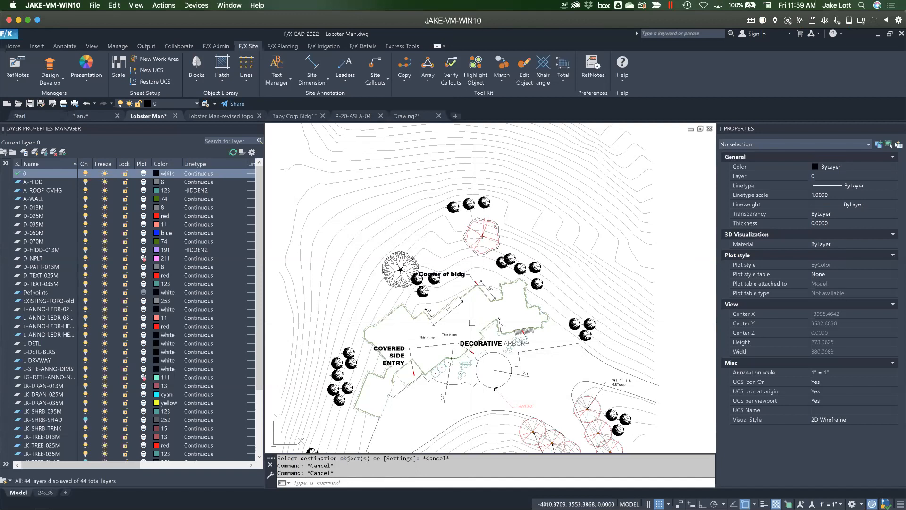
pyautogui.press('Escape')
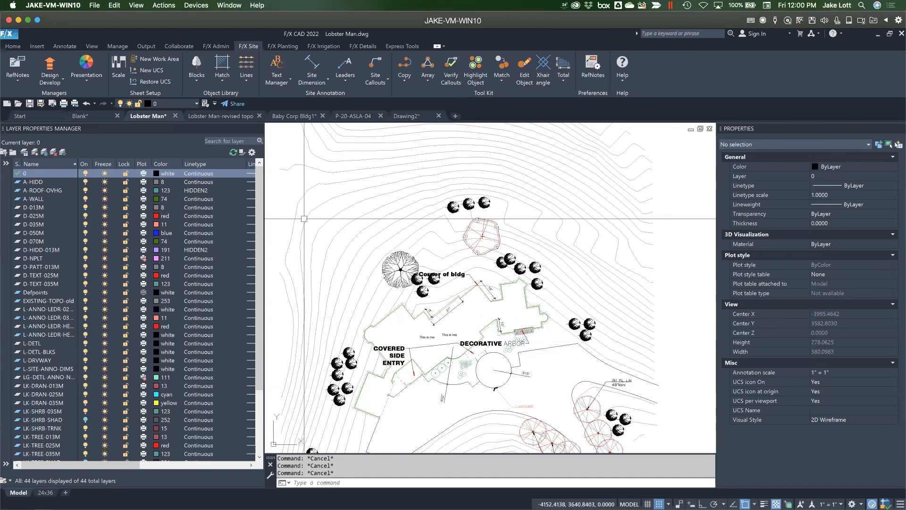
# Switch to the Lobster Man-revised topo drawing and examine the properties of a dashed contour line above the building
pyautogui.click(222, 116)
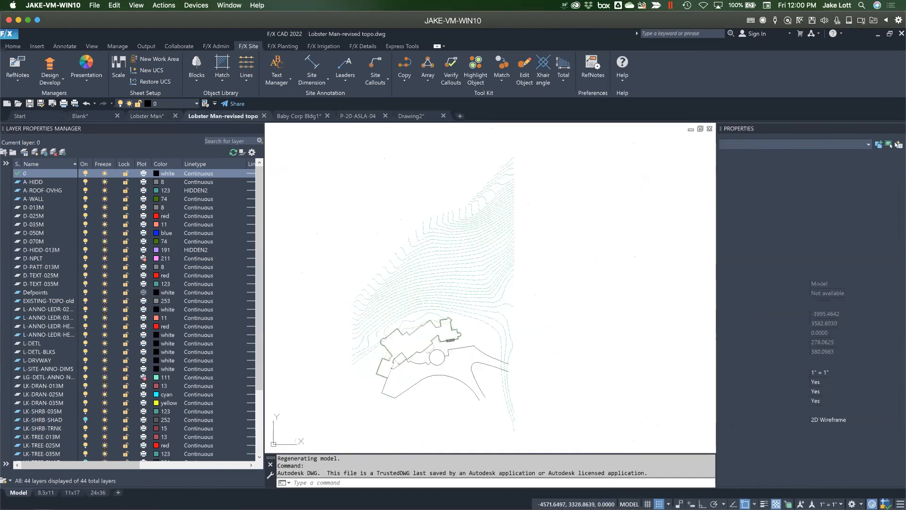
pyautogui.scroll(2, 444, 292)
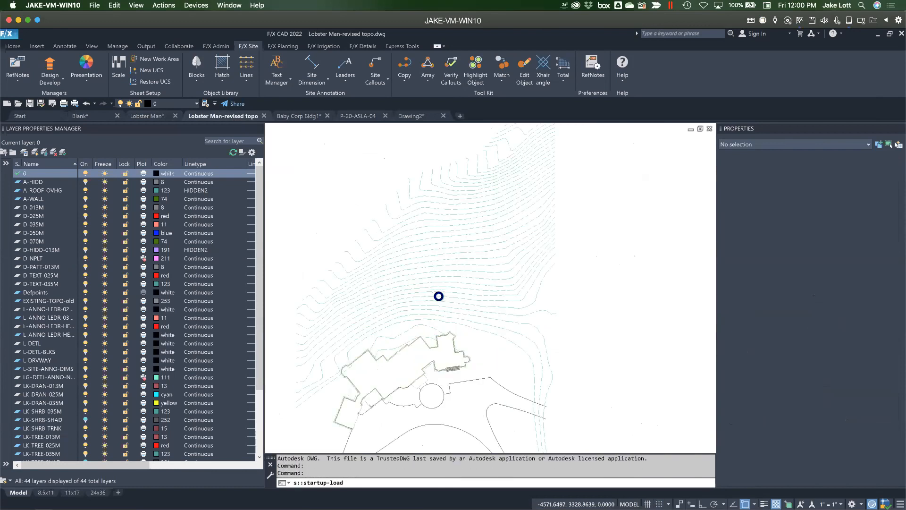
pyautogui.scroll(2, 433, 299)
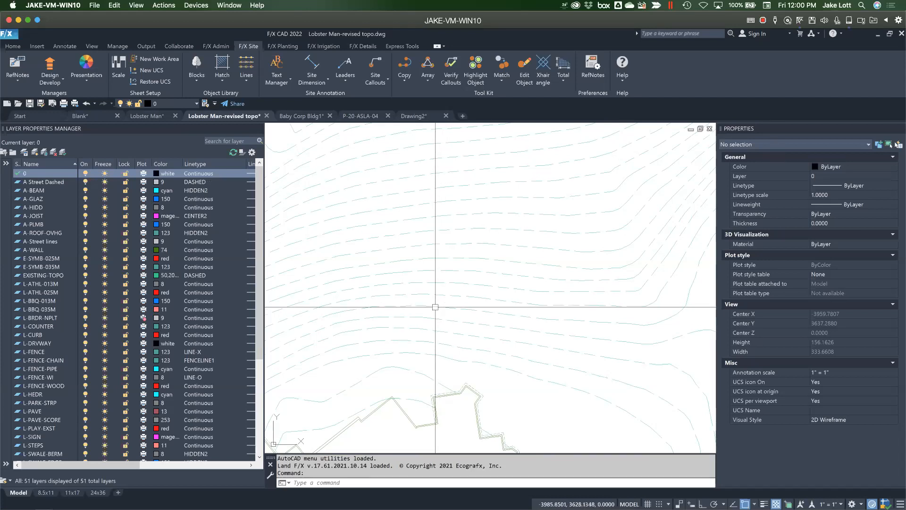
pyautogui.click(687, 303)
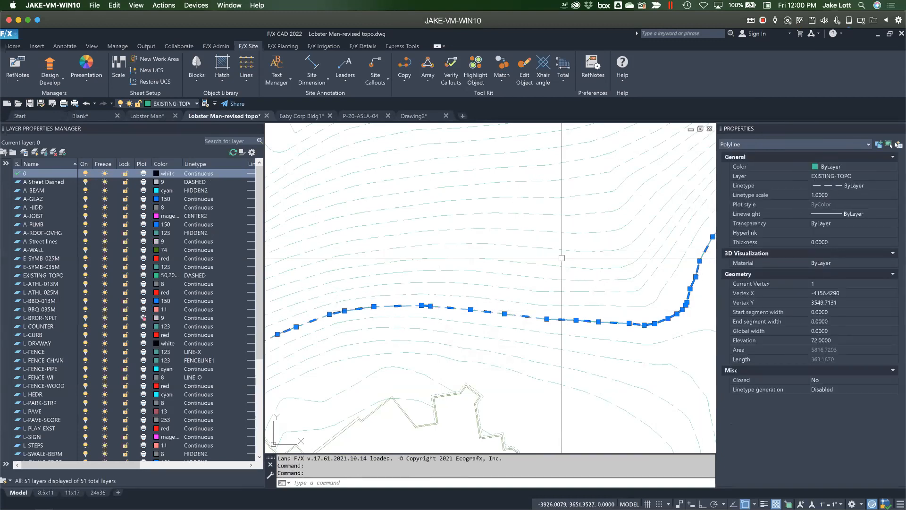
pyautogui.press('Escape')
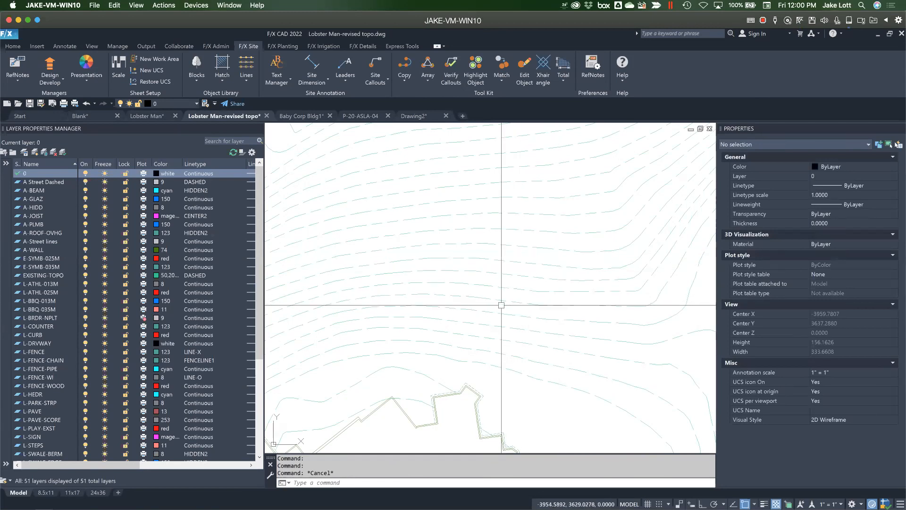
# Check the drawing's global linetype scale factor with LTSCALE
pyautogui.scroll(-4, 501, 305)
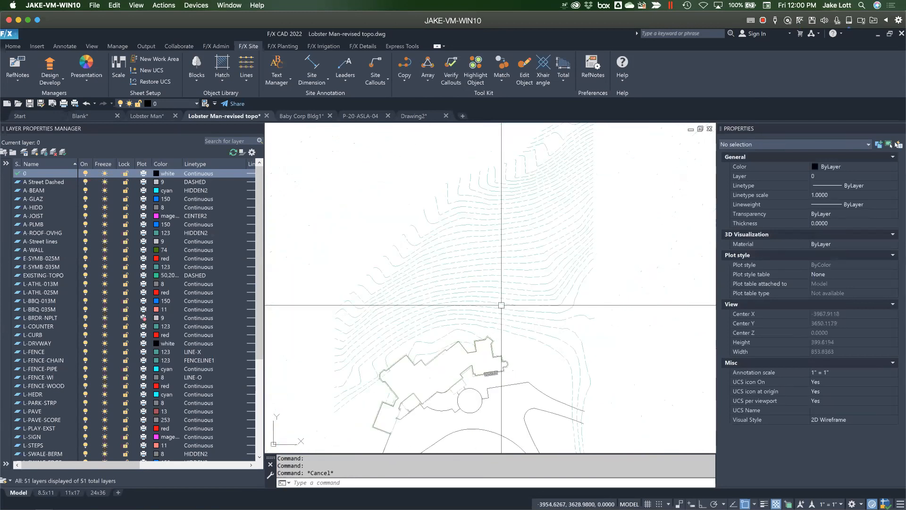
pyautogui.write('lts')
pyautogui.press('Return')
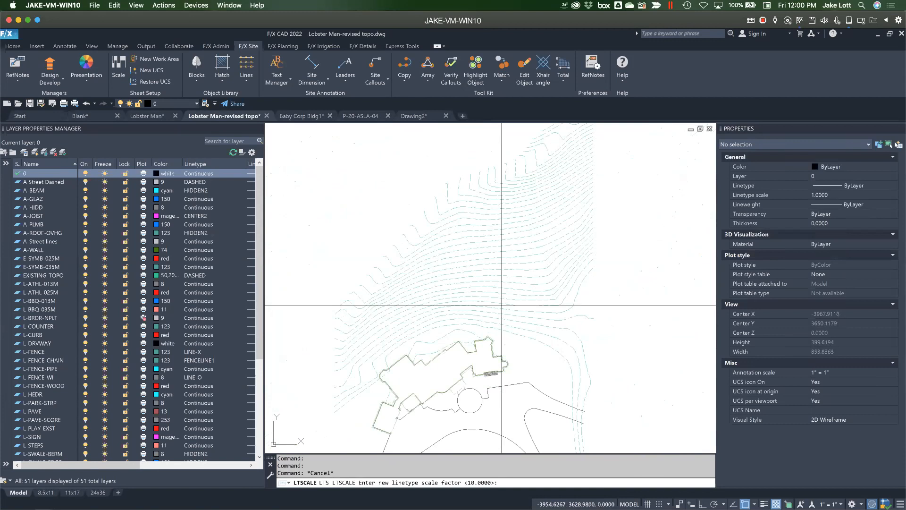
pyautogui.press('Escape')
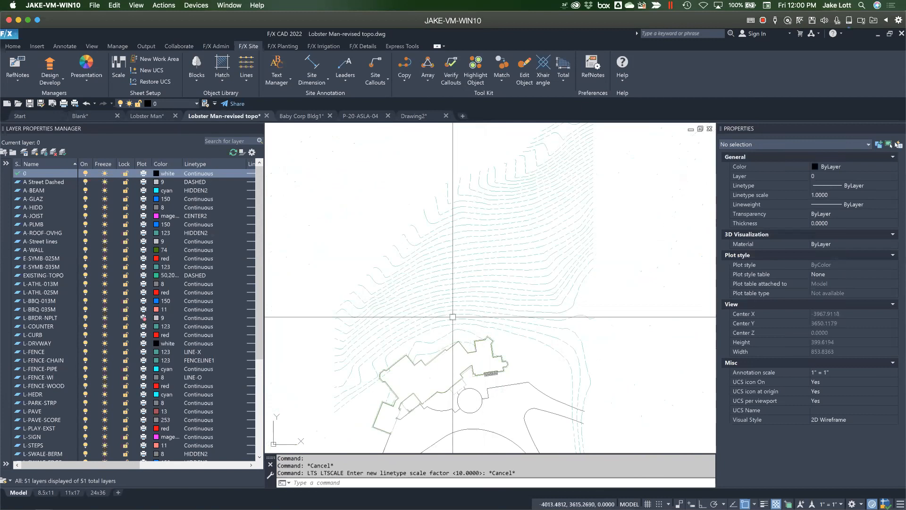
pyautogui.write('1t')
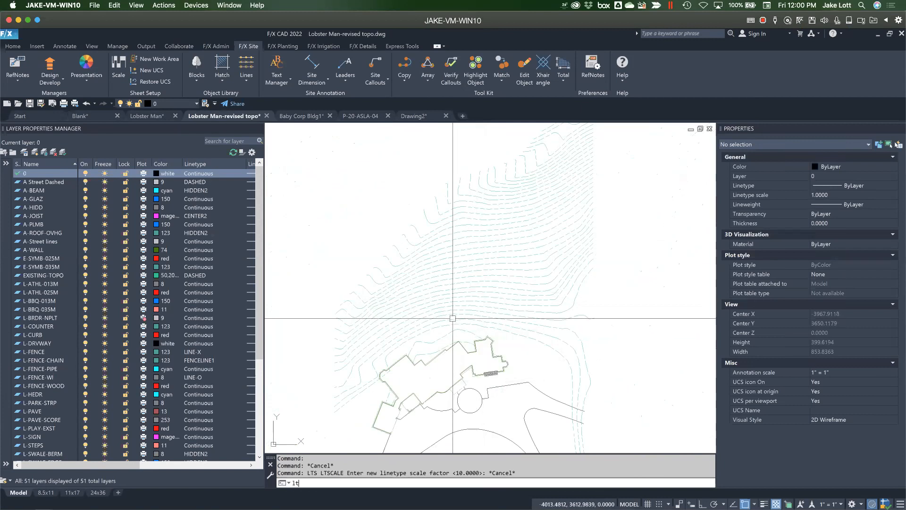
pyautogui.press('Return')
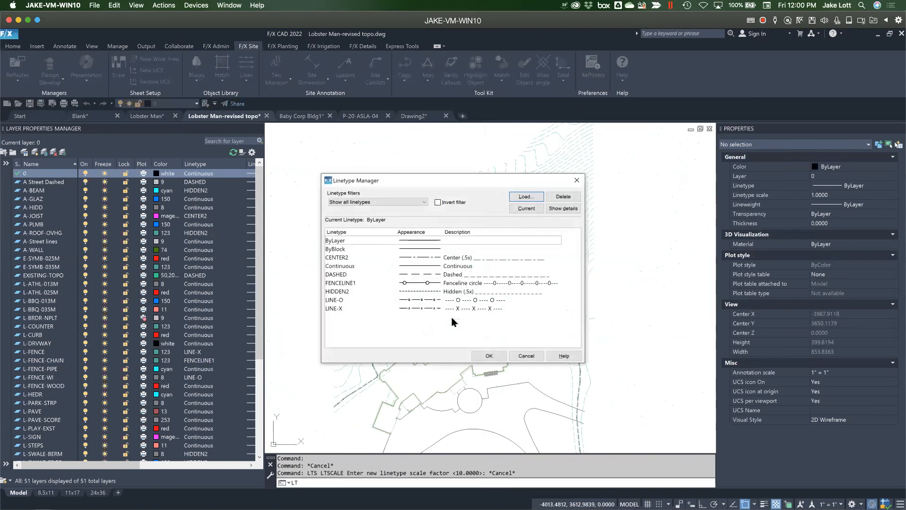
pyautogui.press('Escape')
# Set the drawing's global linetype scale factor to 1 with LTSCALE
pyautogui.write('ltsc')
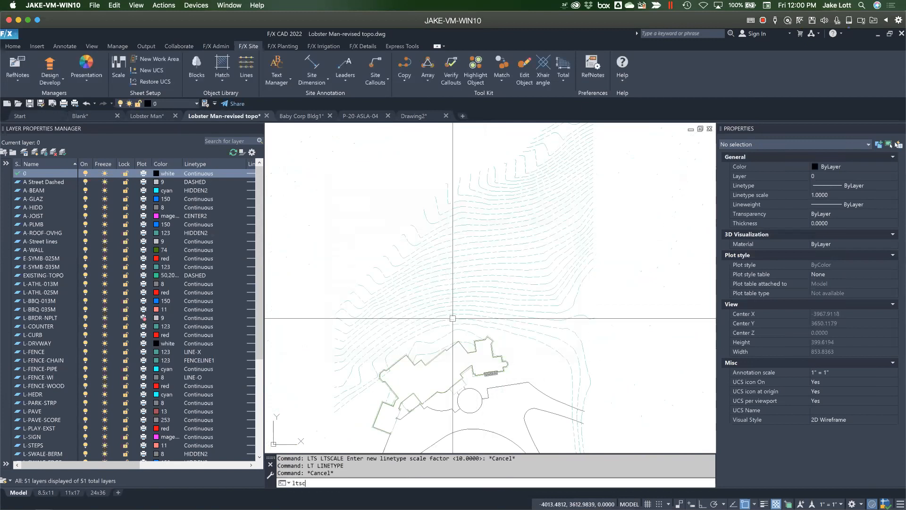
pyautogui.press('Return')
pyautogui.write('1')
pyautogui.press('Return')
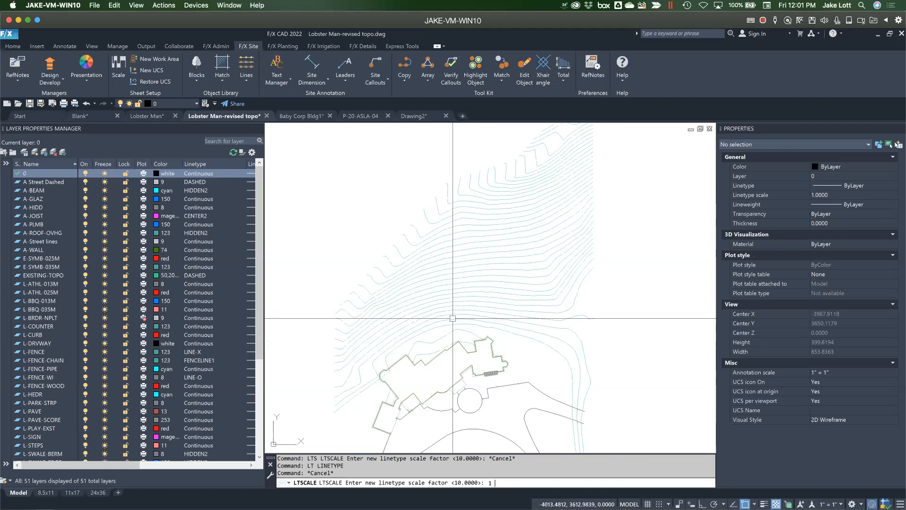
# Change the individual linetype scale of two adjacent EXISTING-TOPO contour polylines just above the building
pyautogui.scroll(8, 452, 318)
pyautogui.scroll(-2, 444, 340)
pyautogui.click(465, 303)
pyautogui.click(449, 333)
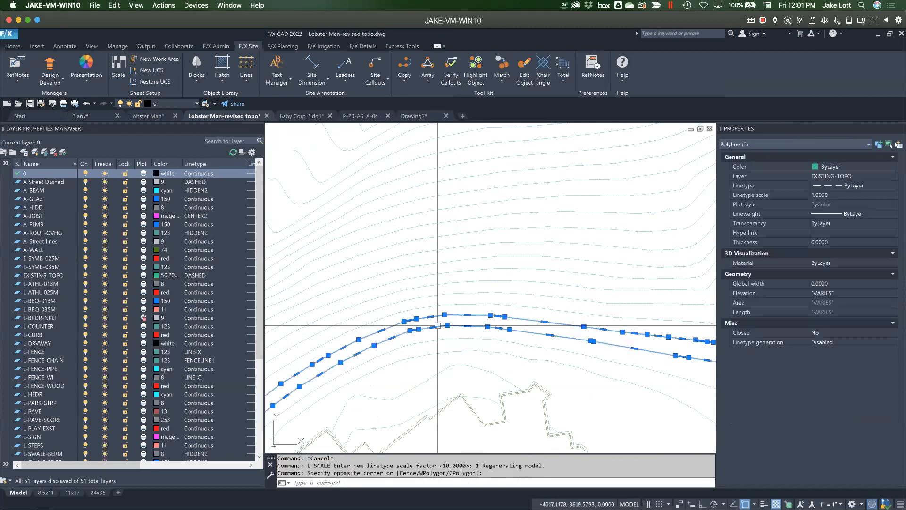
pyautogui.click(818, 194)
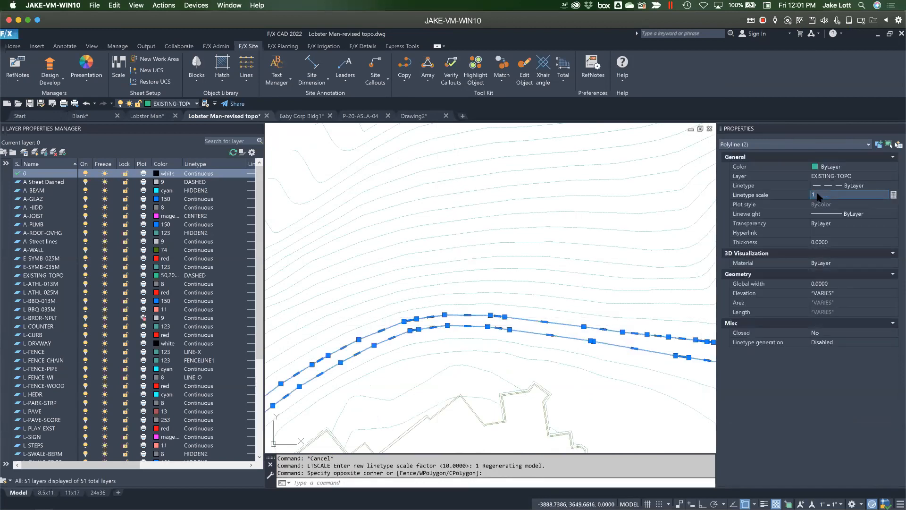
pyautogui.press('Return')
pyautogui.press('Escape')
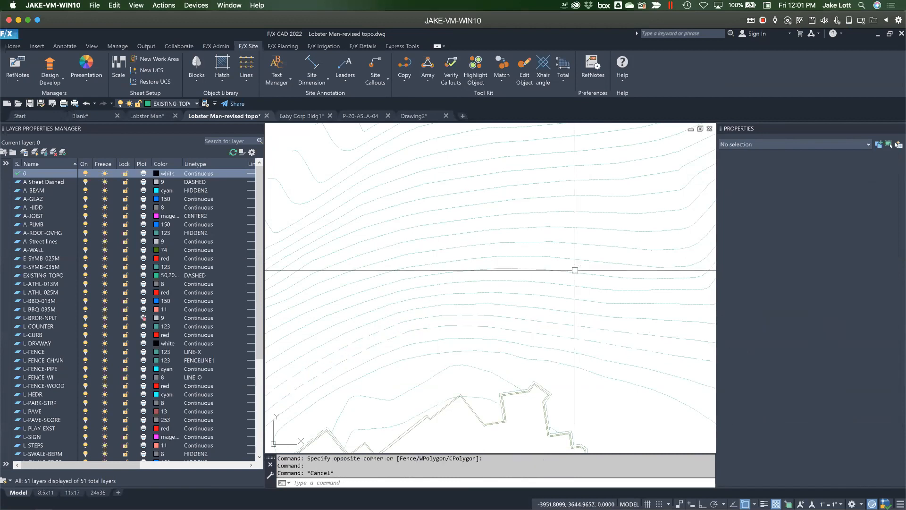
# Undo the two contours' linetype scale change, the zoom and the LTSCALE change
pyautogui.press('Escape')
pyautogui.hotkey('ctrl', 'z')
pyautogui.hotkey('ctrl', 'z')
pyautogui.hotkey('ctrl', 'z')
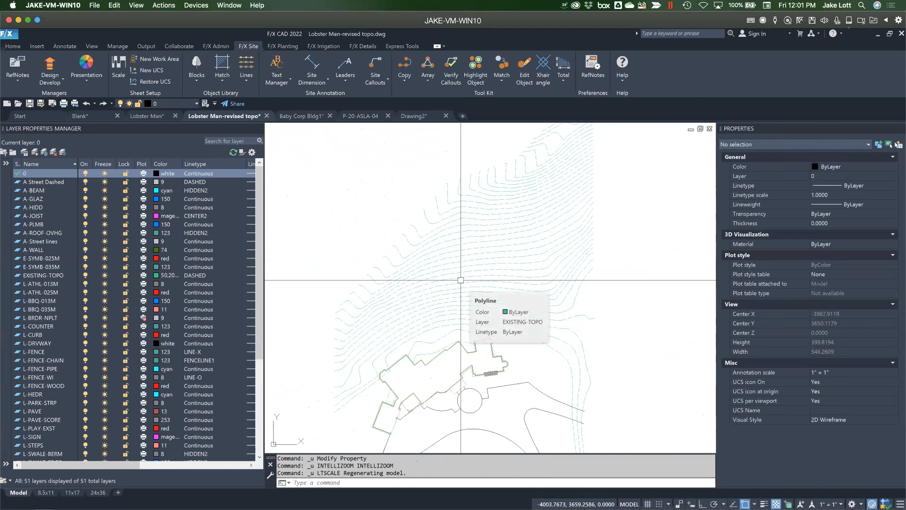
# Select a band of contour lines above the building, check their shared properties and clear the selection
pyautogui.click(610, 300)
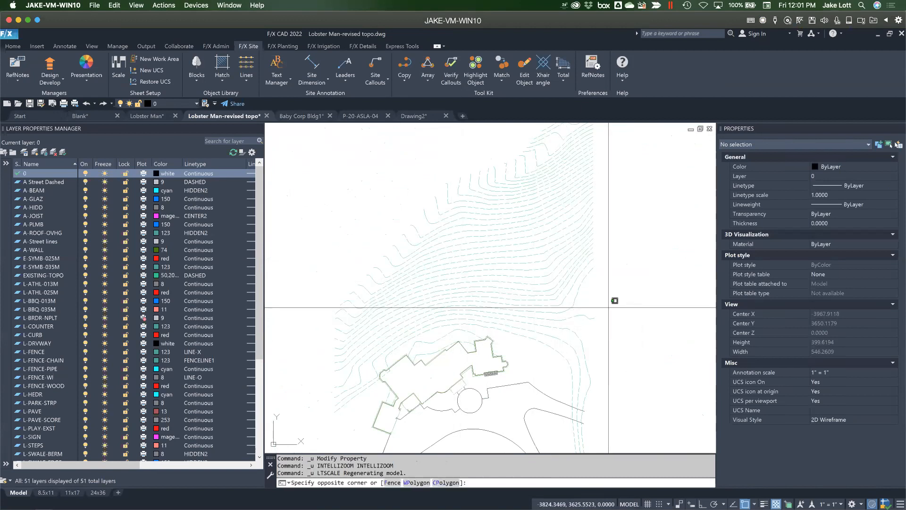
pyautogui.click(553, 249)
pyautogui.moveTo(467, 287)
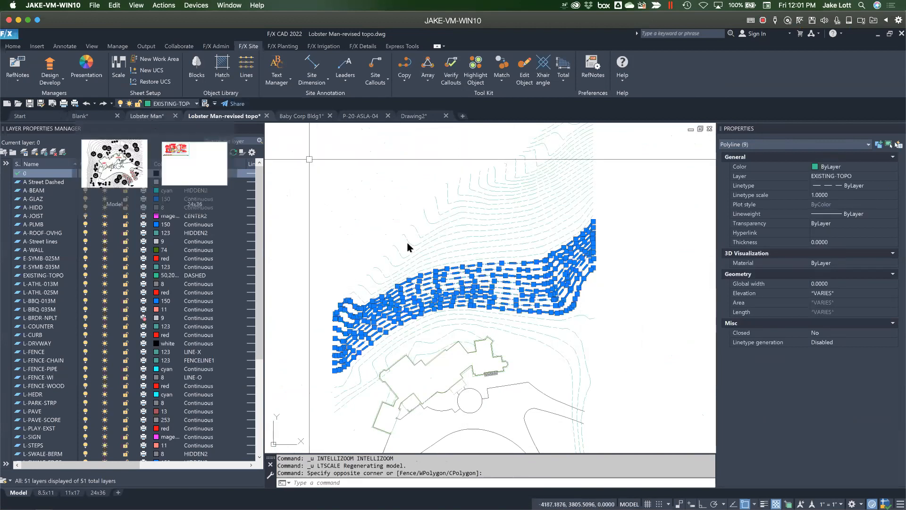
pyautogui.press('Escape')
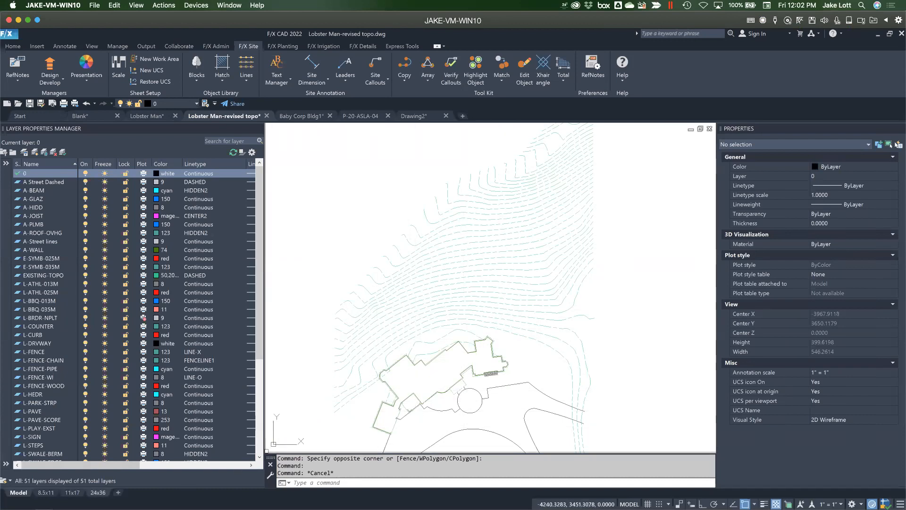
# In the 24x36 layout, zoom the large viewport to the drawing's extents and return to paper space
pyautogui.click(98, 492)
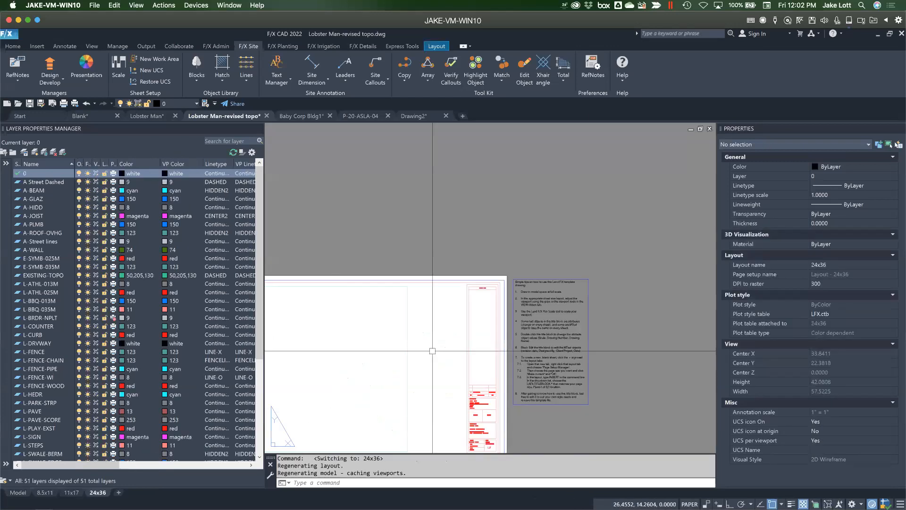
pyautogui.click(519, 287)
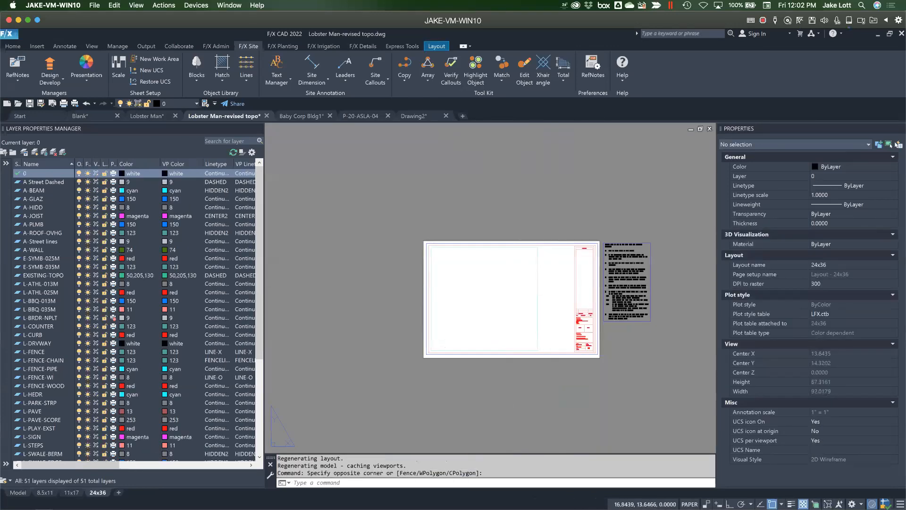
pyautogui.doubleClick(520, 287)
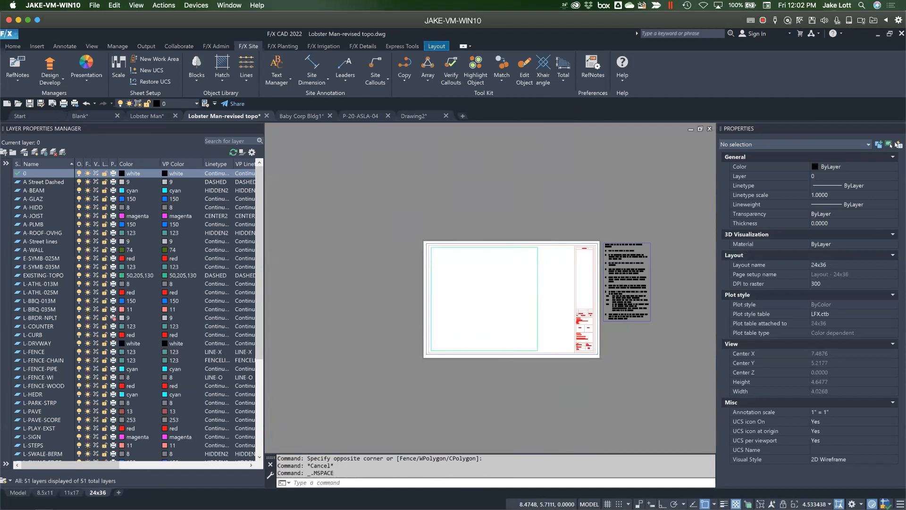
pyautogui.middleClick(507, 287)
pyautogui.middleClick(507, 286)
pyautogui.doubleClick(397, 277)
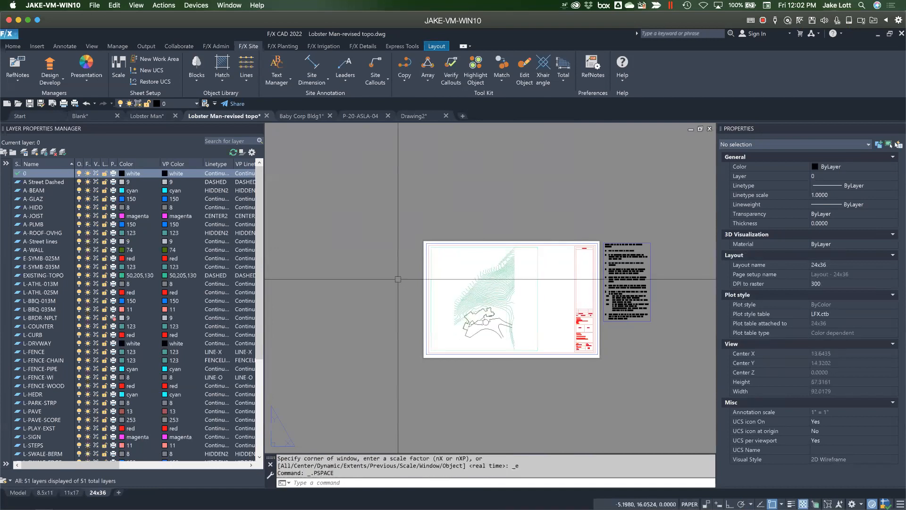
pyautogui.scroll(8, 486, 300)
pyautogui.scroll(-5, 486, 300)
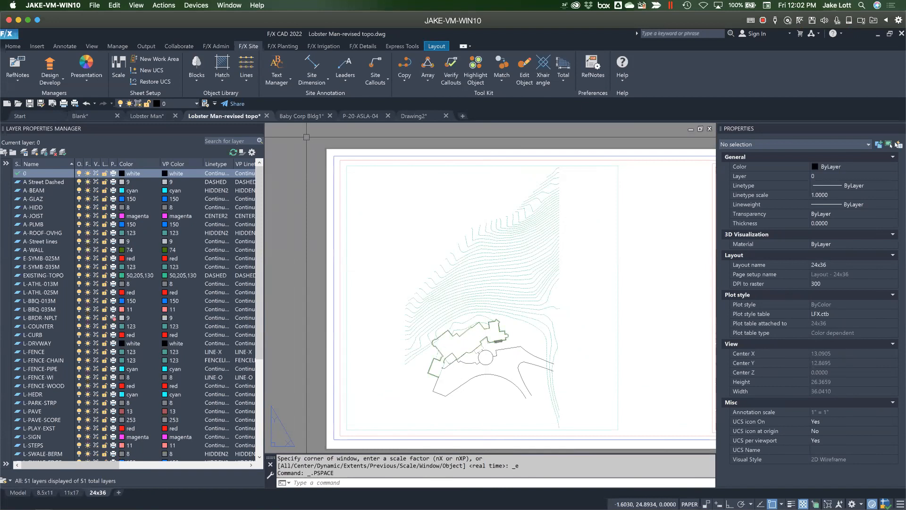
# Switch to the Lobster Man drawing's model space and close the Layer Properties Manager
pyautogui.click(152, 119)
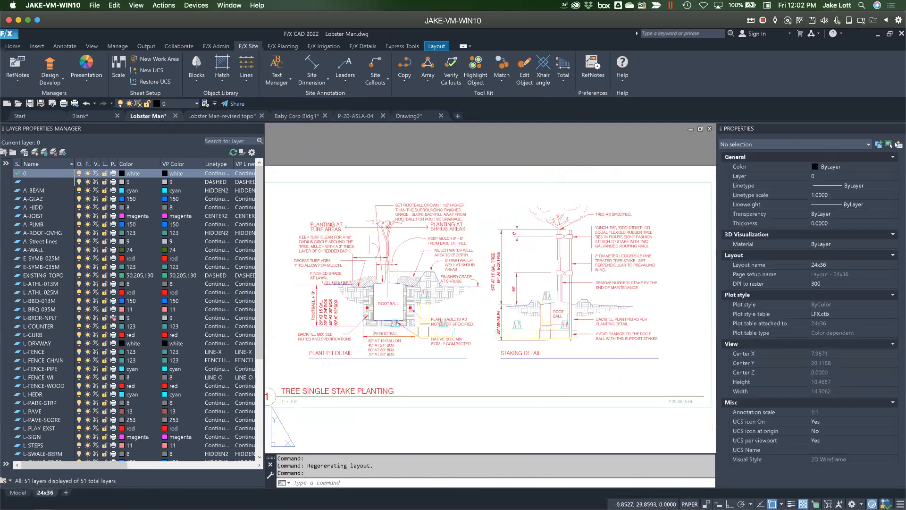
pyautogui.click(18, 492)
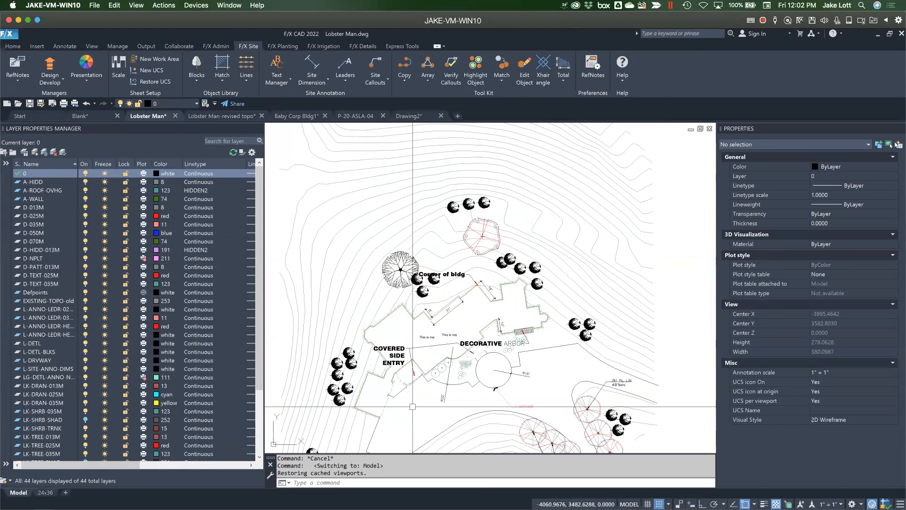
pyautogui.scroll(2, 412, 406)
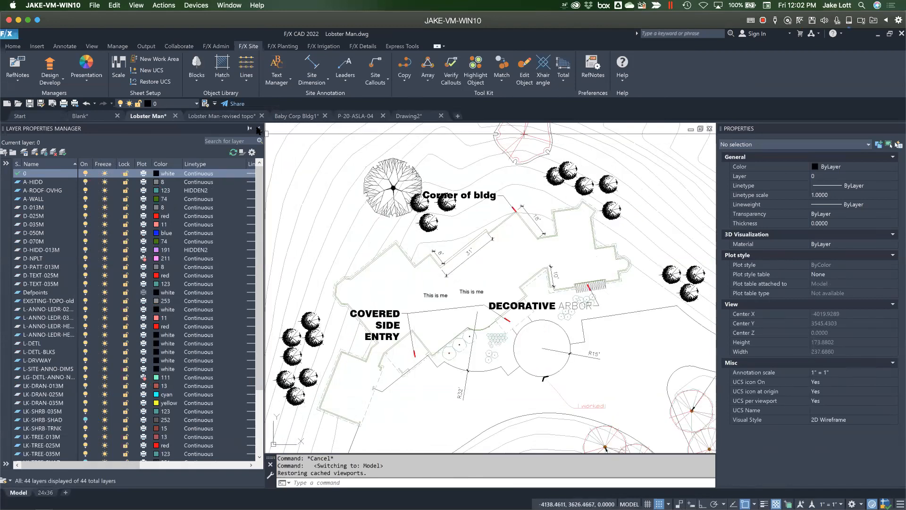
pyautogui.click(258, 129)
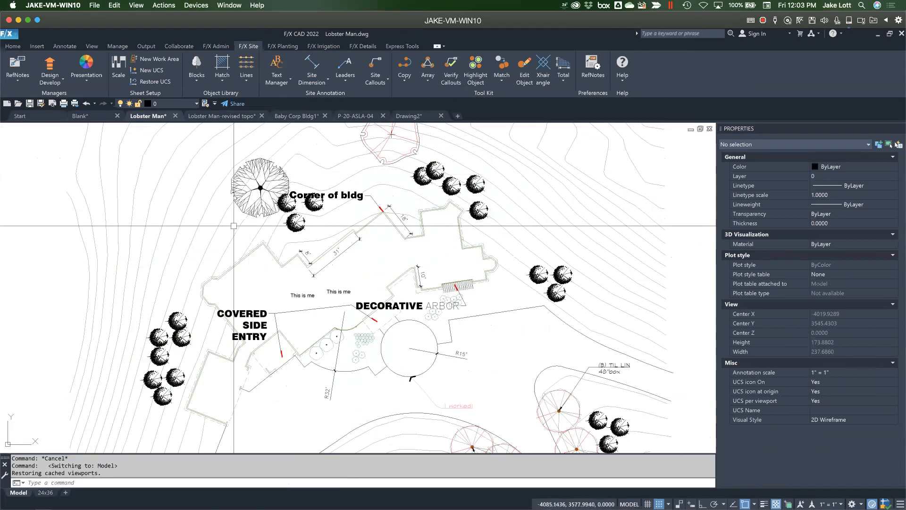
# Open the Plant Manager with the project's trees for the Lobster Man drawing
pyautogui.scroll(-2, 238, 209)
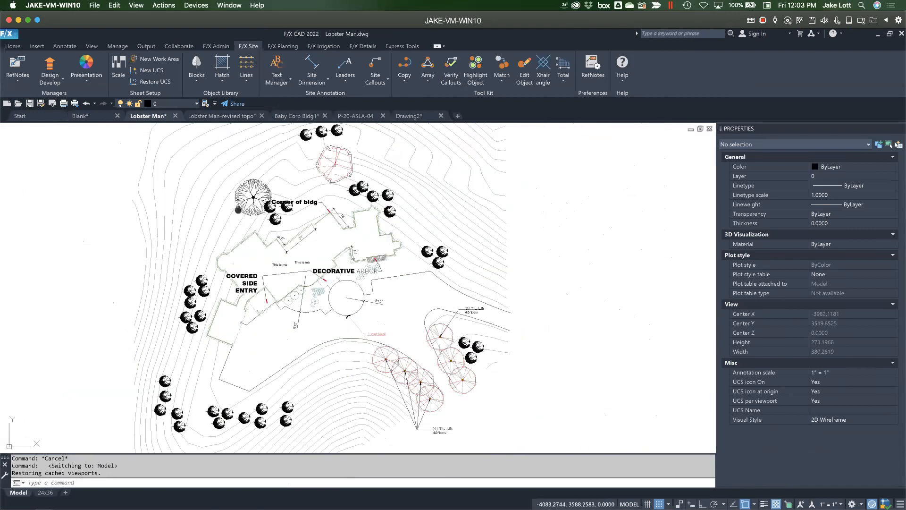
pyautogui.moveTo(238, 210); pyautogui.dragTo(252, 225, button='middle')
pyautogui.scroll(4, 253, 226)
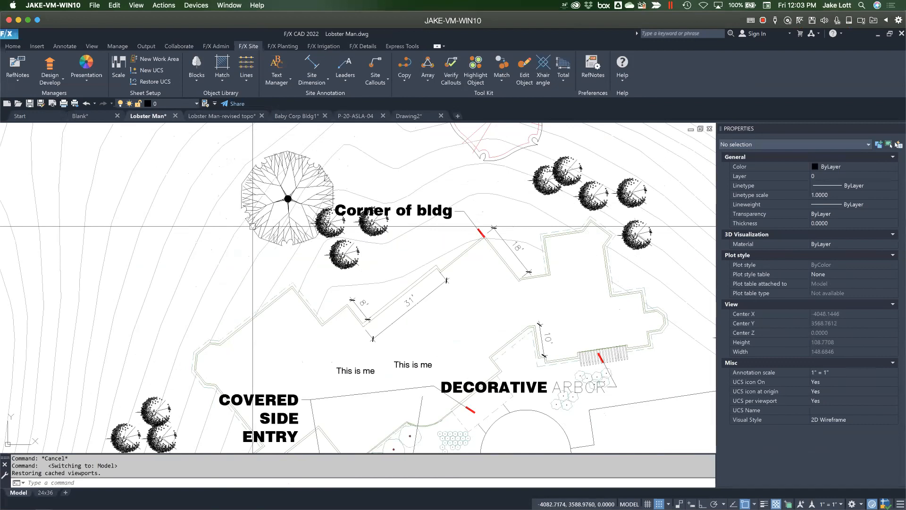
pyautogui.click(283, 46)
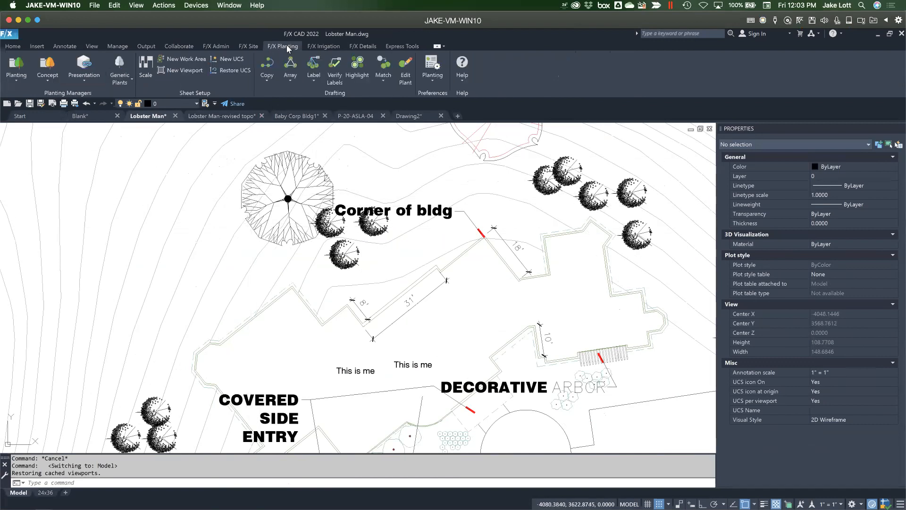
pyautogui.click(17, 66)
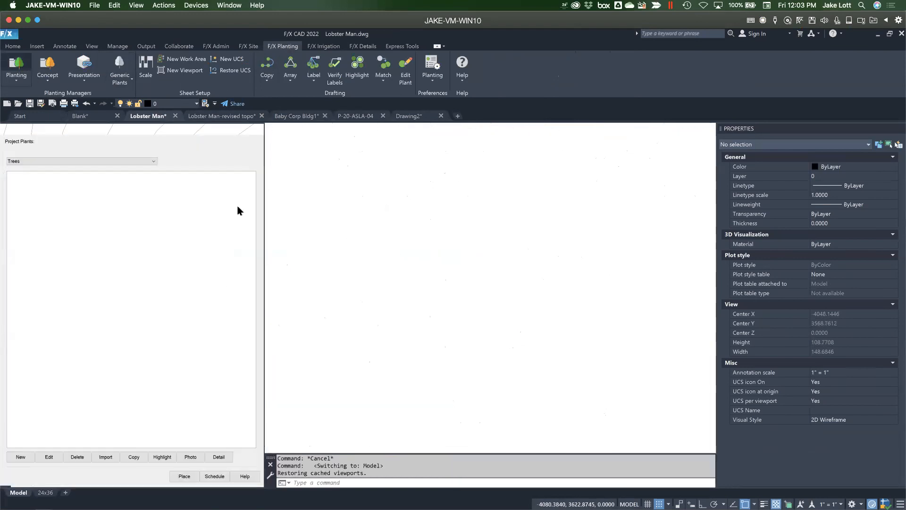
# Try to place the Office Standard tree symbol 15-DTREE above the large branching tree
pyautogui.scroll(-4, 279, 218)
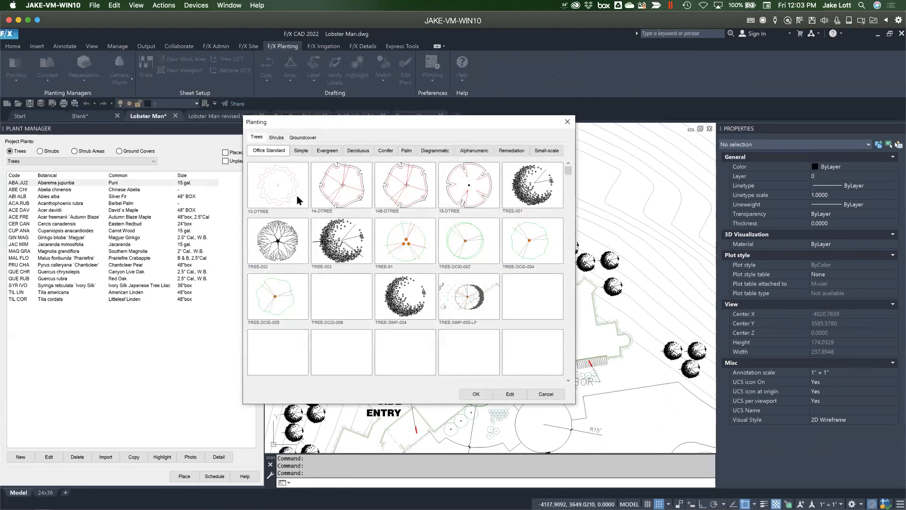
pyautogui.doubleClick(461, 190)
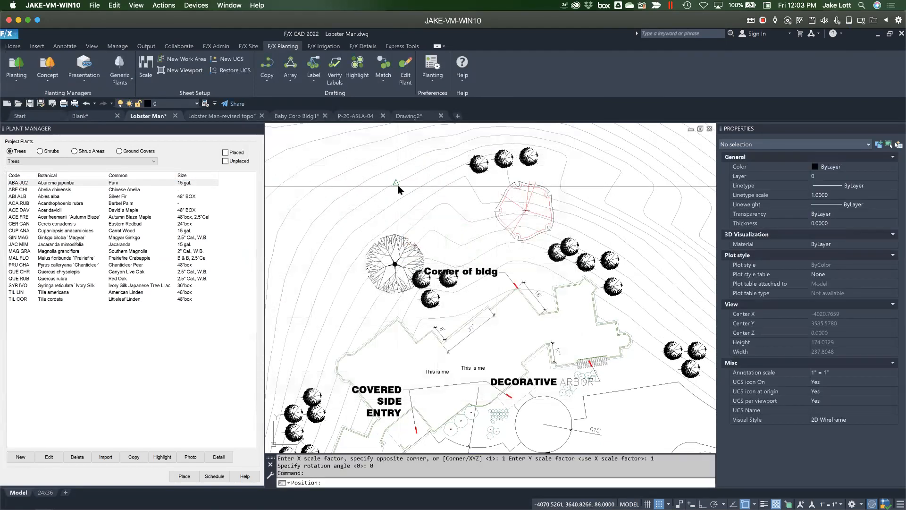
pyautogui.click(398, 189)
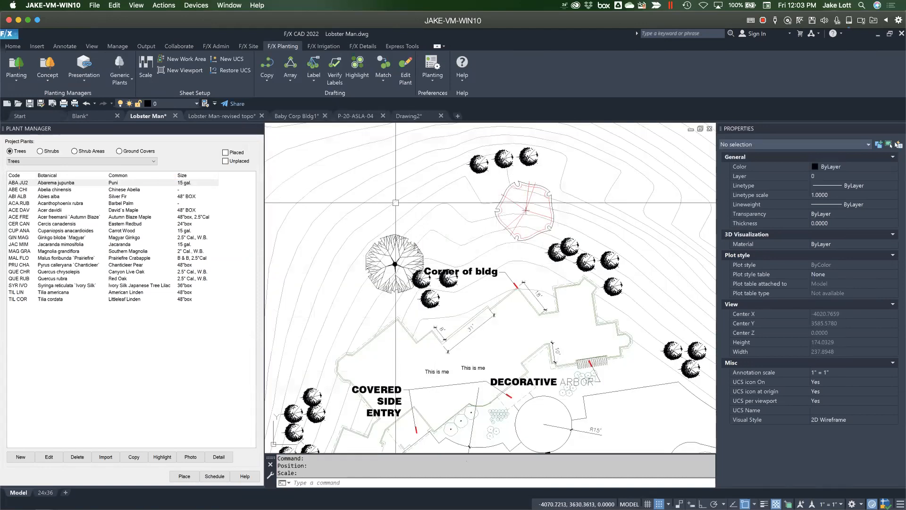
# Place one Acer freemanii 'Autumn Blaze' tree from the project plants on the contours above the large branching tree
pyautogui.moveTo(397, 202); pyautogui.dragTo(395, 216, button='middle')
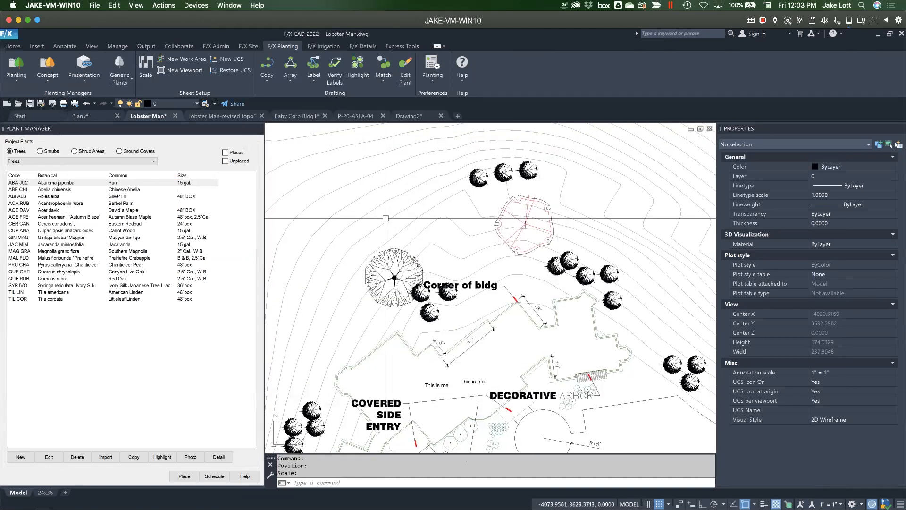
pyautogui.click(47, 183)
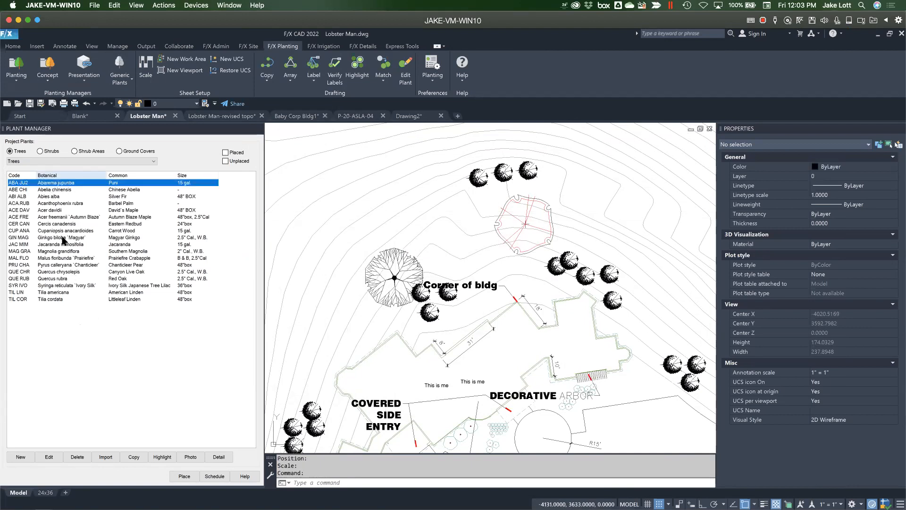
pyautogui.doubleClick(61, 217)
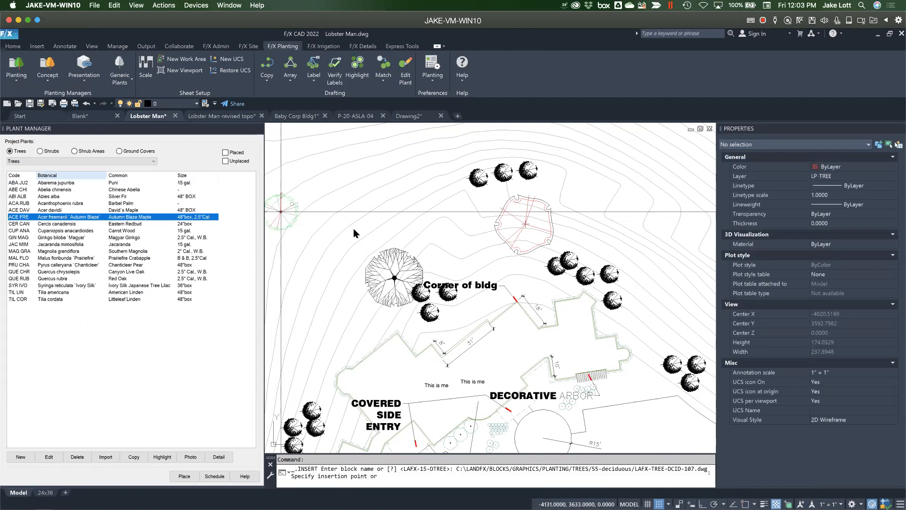
pyautogui.click(355, 204)
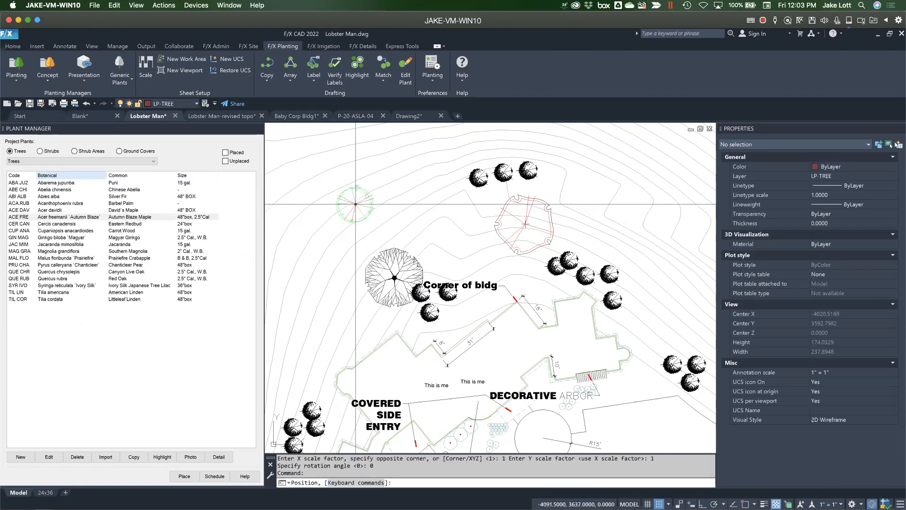
pyautogui.press('Escape')
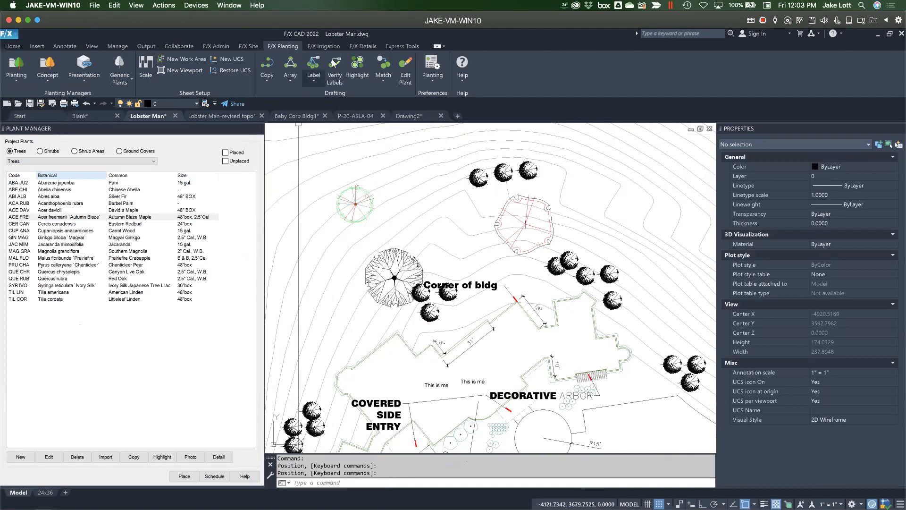
# Match the placed Autumn Blaze Maple onto all instances of the LAFX-TREE-003 tree block
pyautogui.click(383, 79)
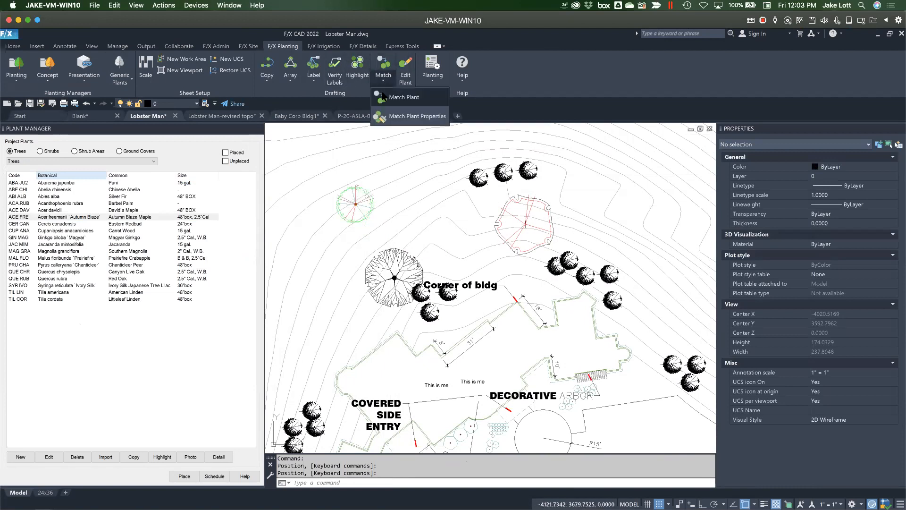
pyautogui.click(384, 116)
pyautogui.click(366, 202)
pyautogui.click(478, 179)
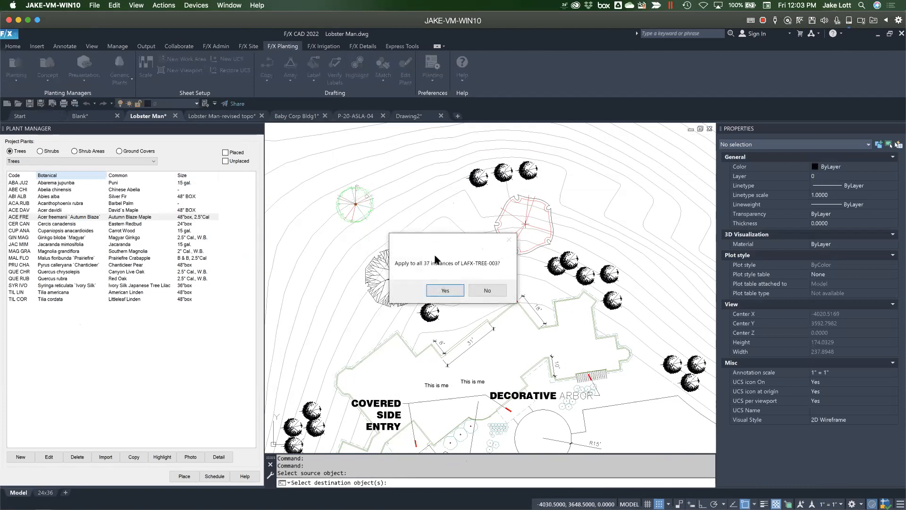
pyautogui.click(442, 290)
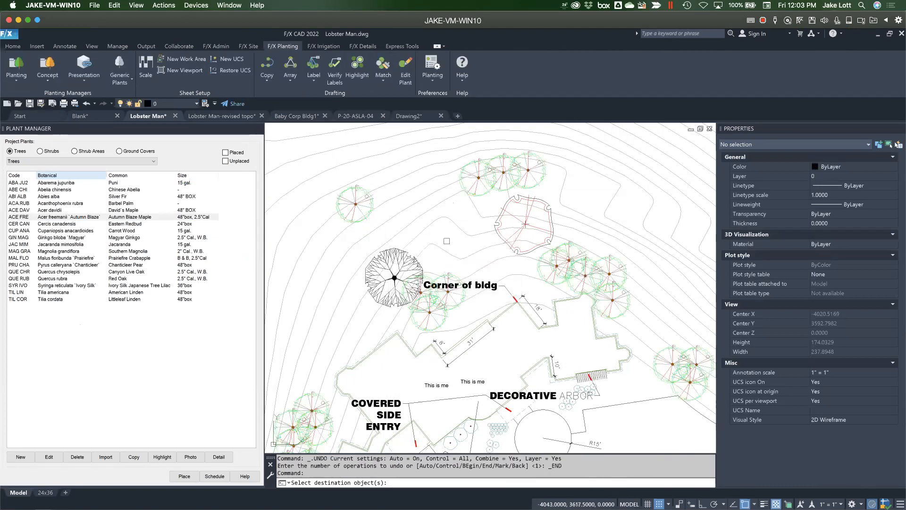
pyautogui.press('Return')
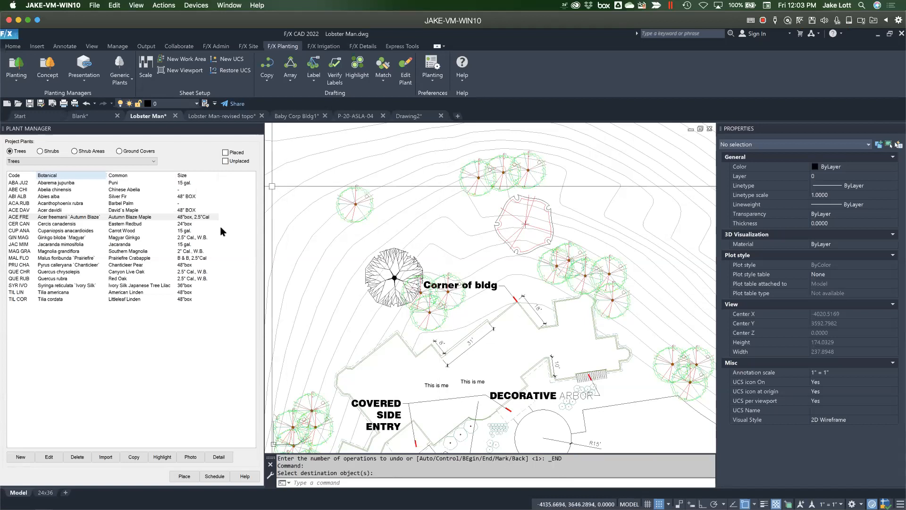
pyautogui.write('insta')
pyautogui.press('Return')
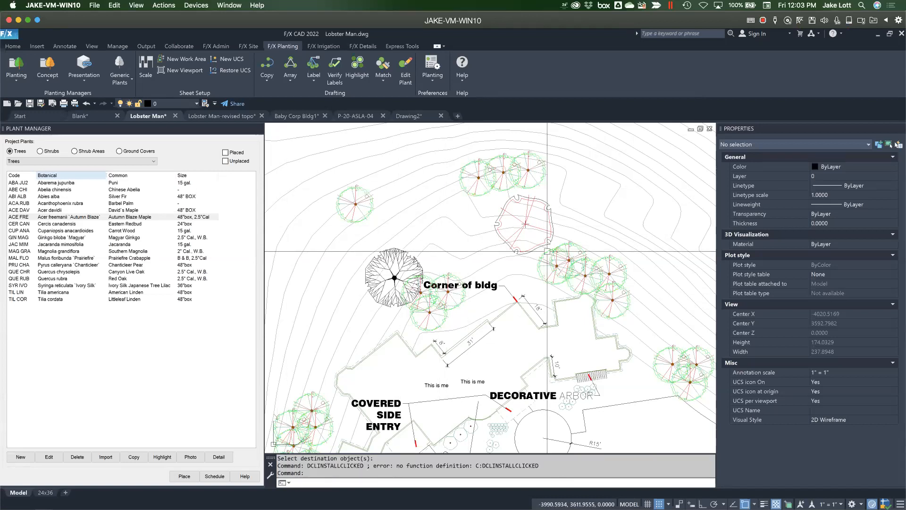
pyautogui.press('Escape')
pyautogui.press('Escape')
# Try to insert the LAFX-TREE-002 block from the current drawing's blocks with the insertion options expanded
pyautogui.write('i')
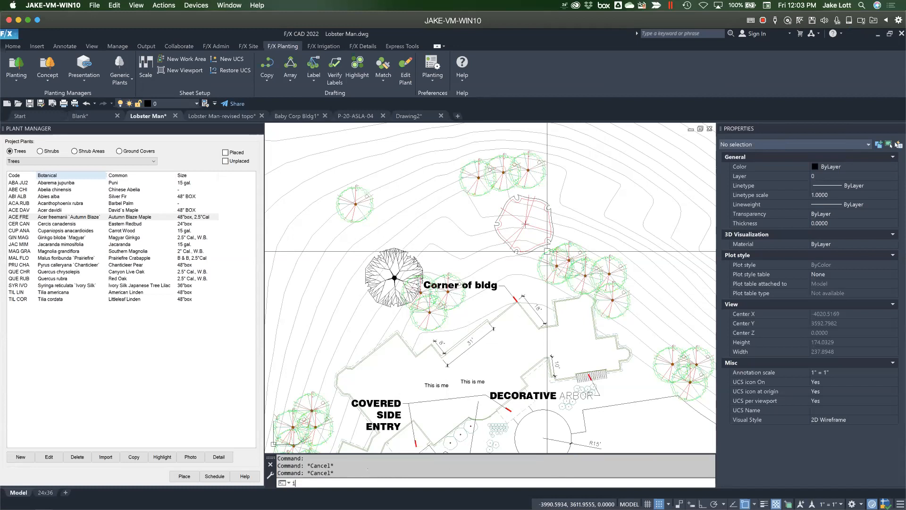
pyautogui.write('nsert')
pyautogui.press('Return')
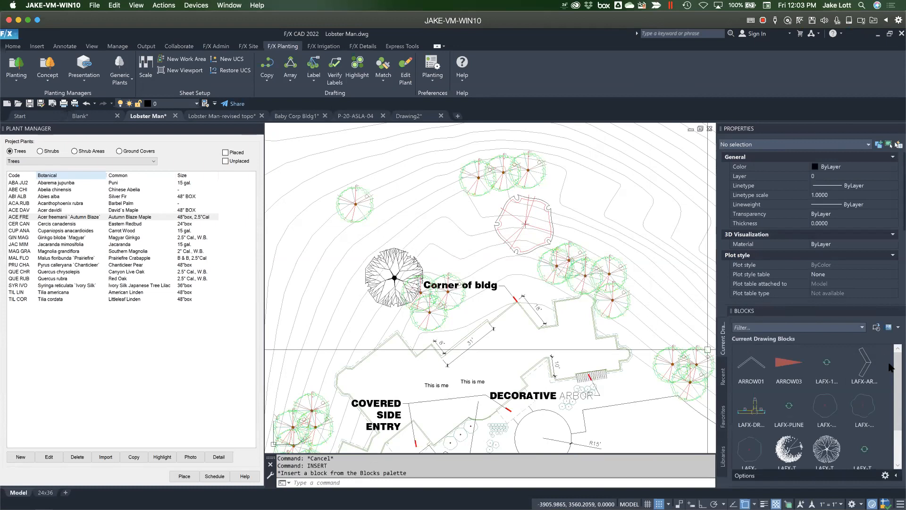
pyautogui.scroll(-2, 850, 424)
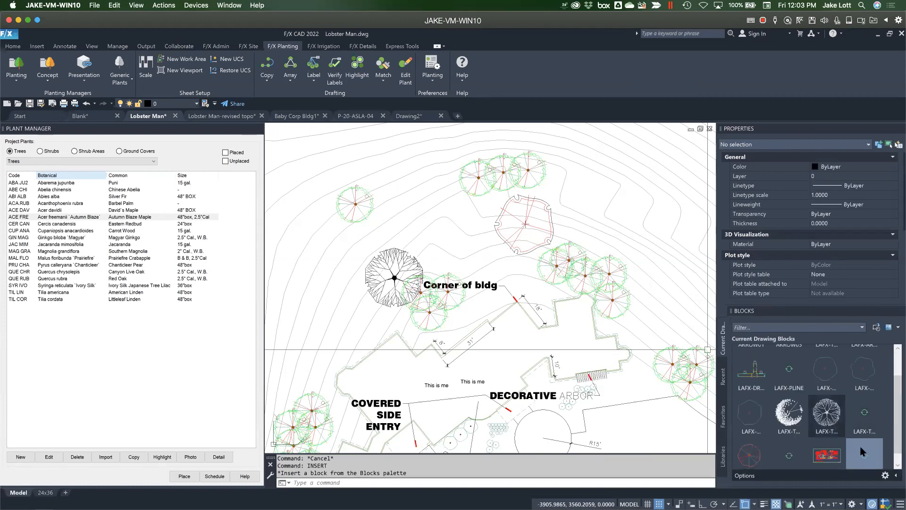
pyautogui.click(889, 473)
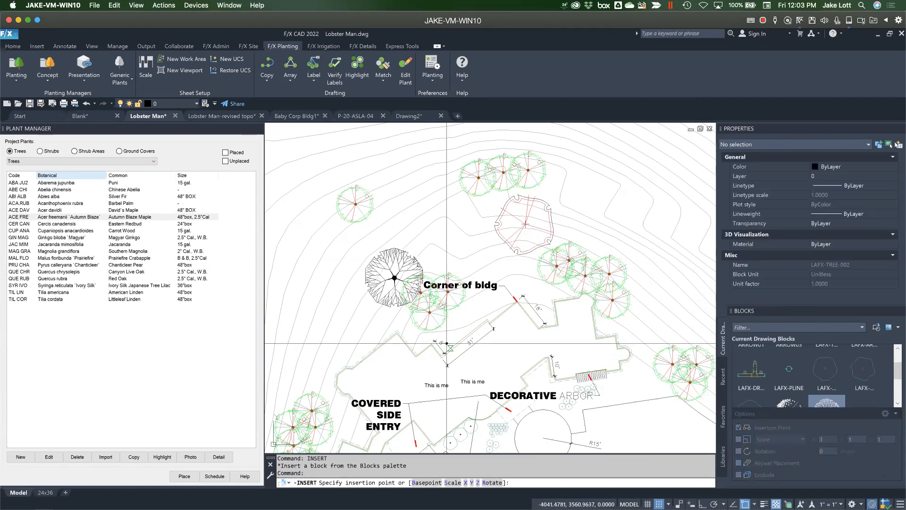
pyautogui.press('Escape')
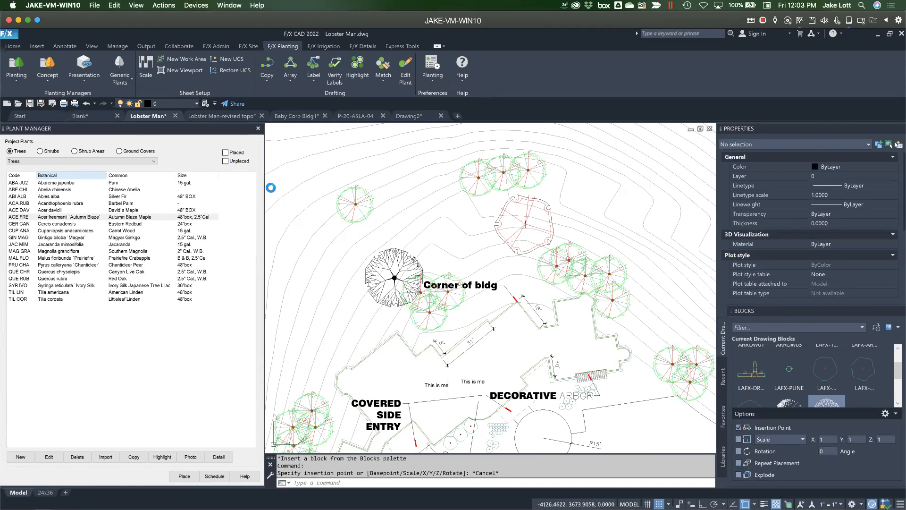
# Place four project trees with the LAFX-TREE-EVGR-002 symbol on the contours around and above the lone green tree northwest of the building
pyautogui.click(327, 151)
pyautogui.doubleClick(332, 181)
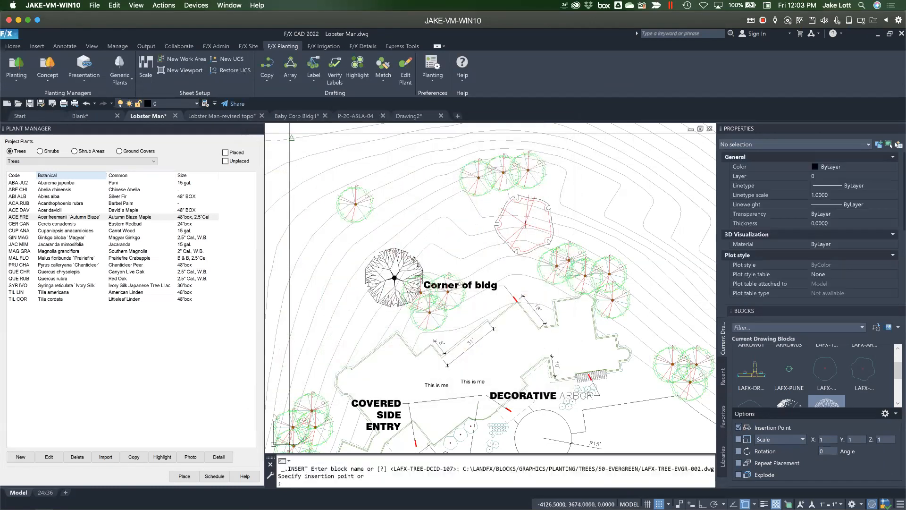
pyautogui.click(323, 180)
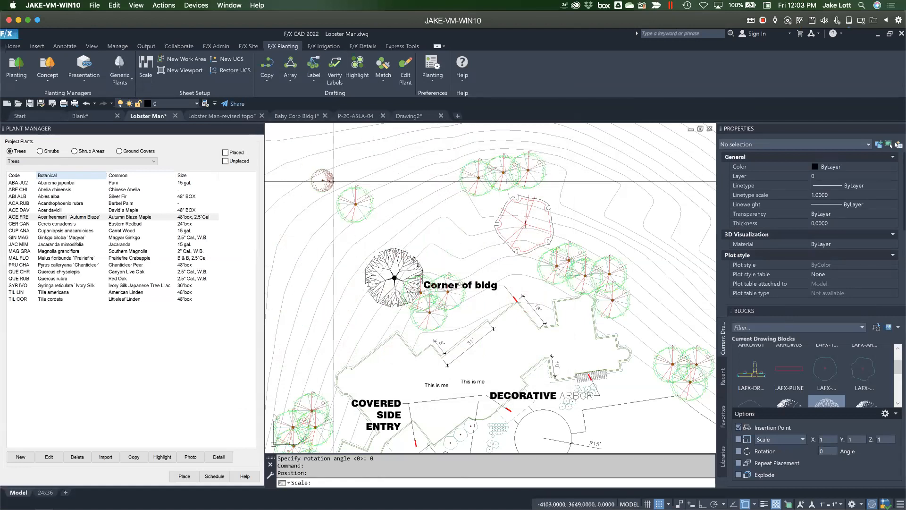
pyautogui.click(364, 166)
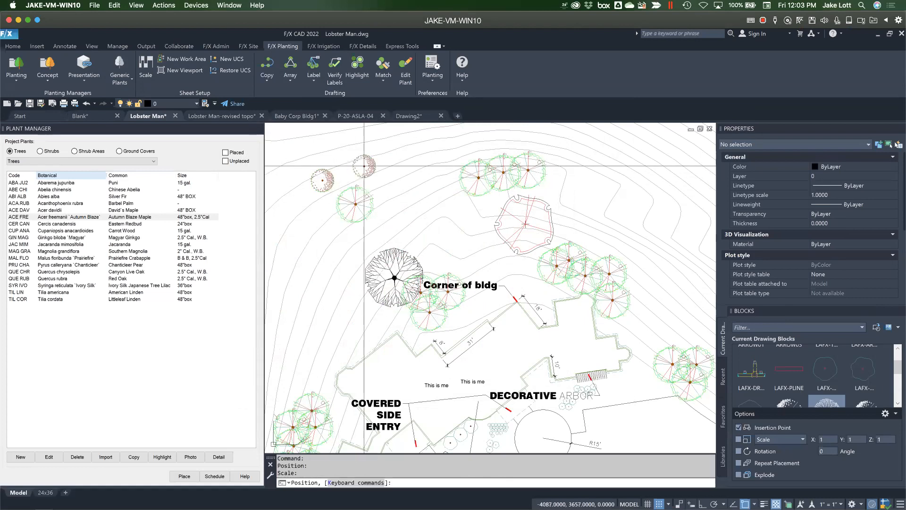
pyautogui.click(372, 149)
pyautogui.click(381, 156)
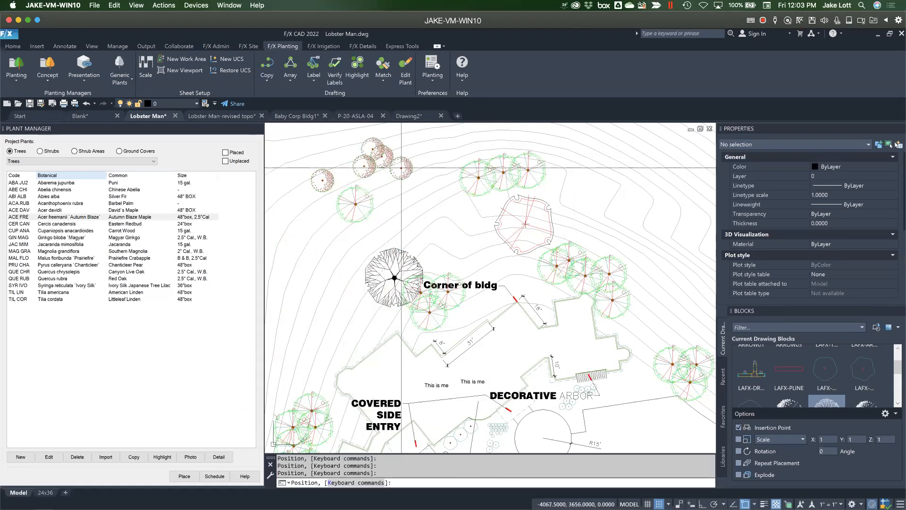
pyautogui.click(425, 180)
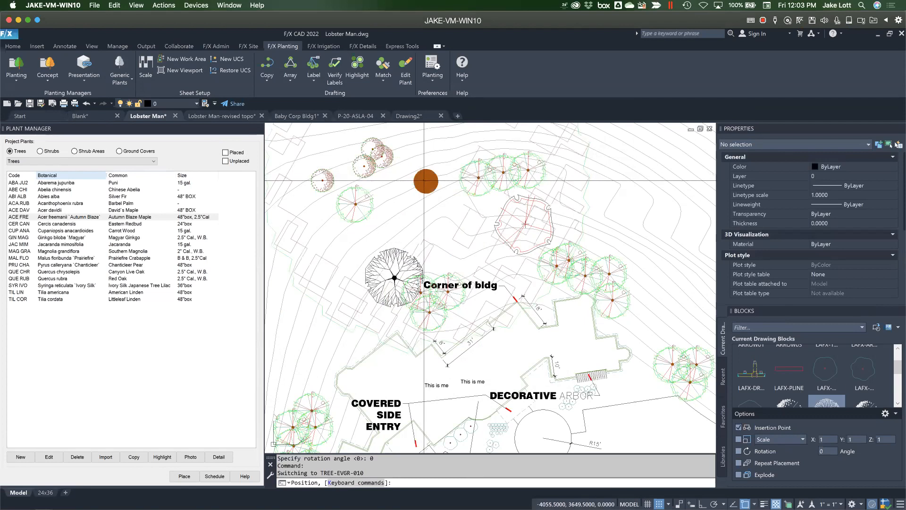
pyautogui.press('Return')
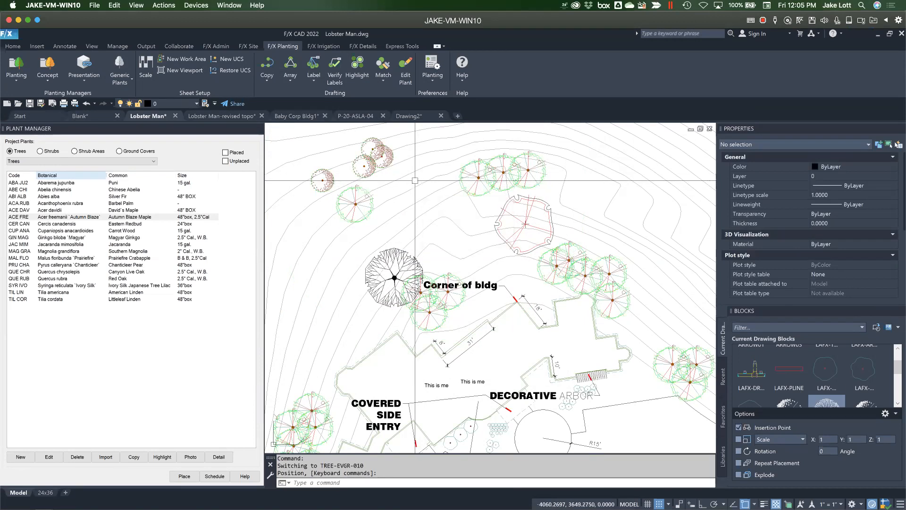
pyautogui.moveTo(414, 179); pyautogui.dragTo(392, 203, button='middle')
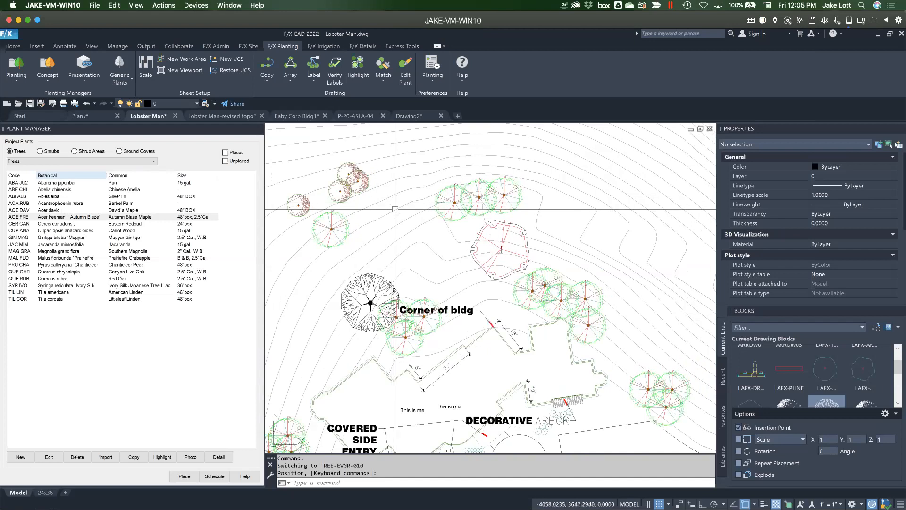
pyautogui.moveTo(371, 413); pyautogui.dragTo(372, 366, button='middle')
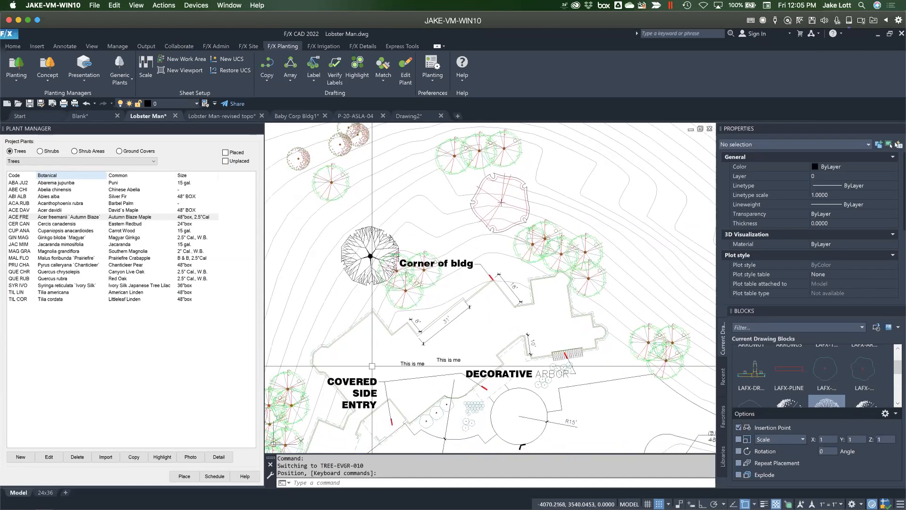